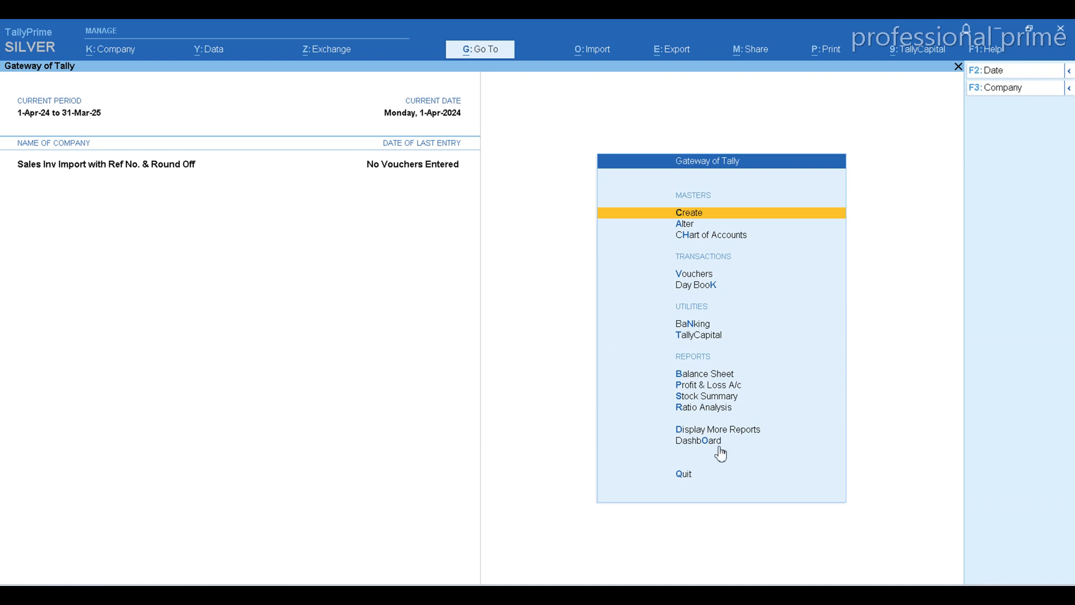
# Switch to the Sales Import workbook in Excel and examine the column headings in row 1
pyautogui.click(716, 595)
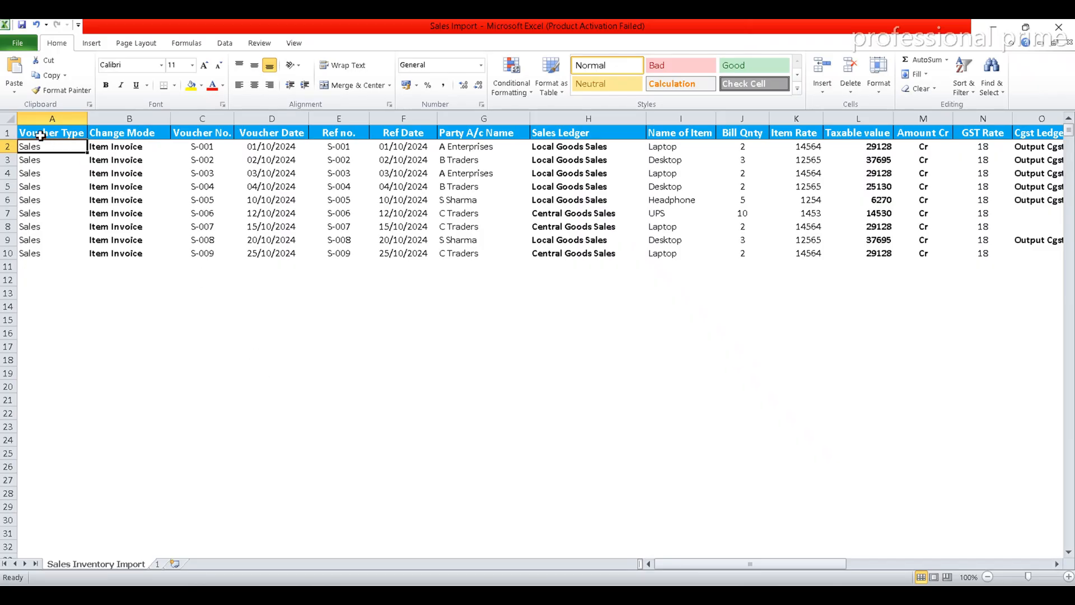
pyautogui.click(40, 135)
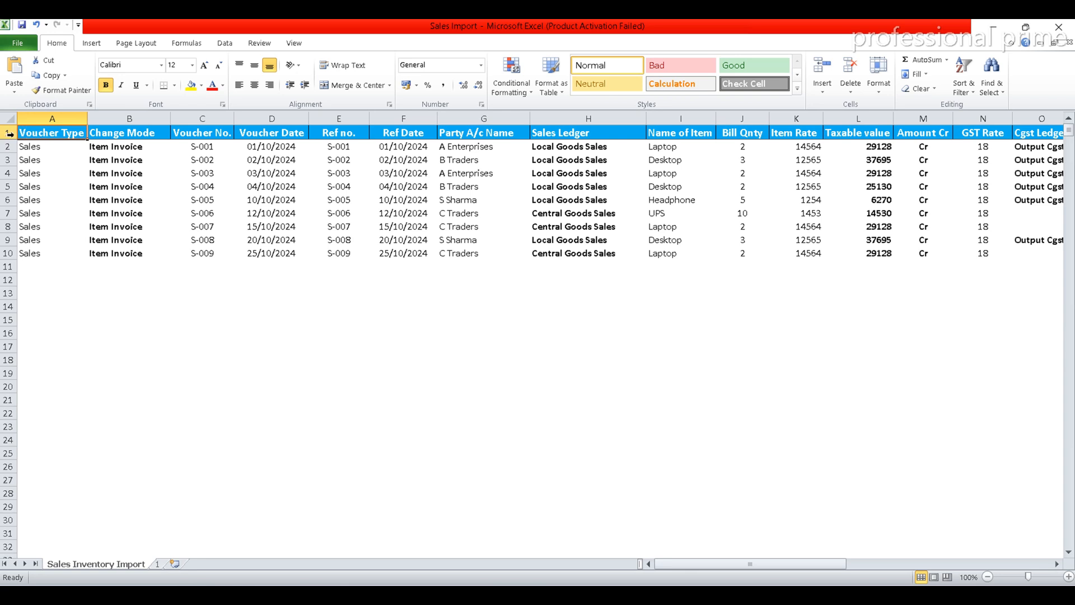
pyautogui.hotkey('ctrl', 'shift', 'Right')
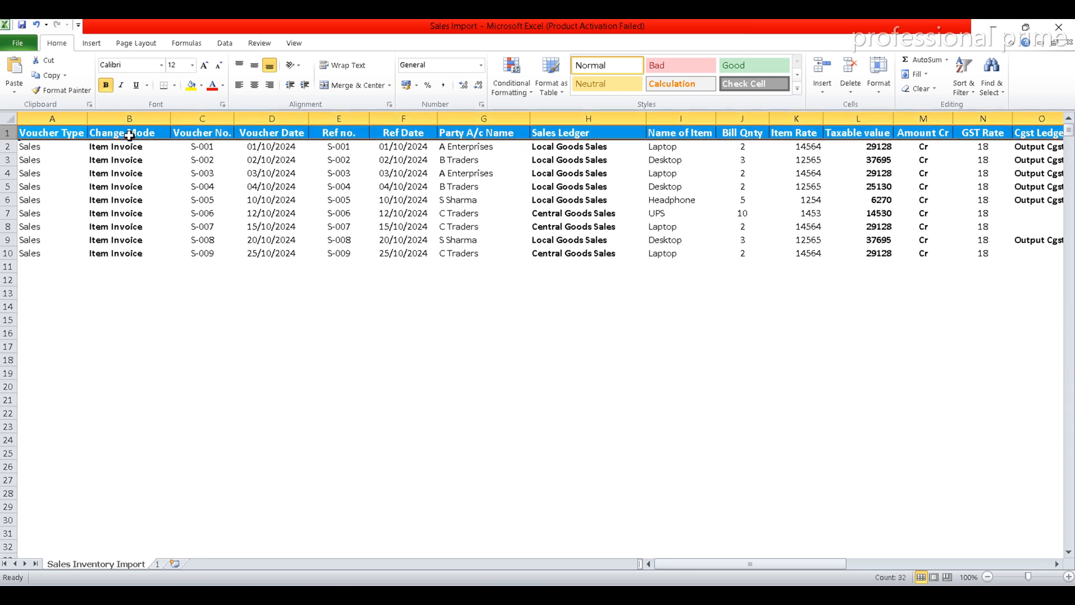
pyautogui.click(61, 131)
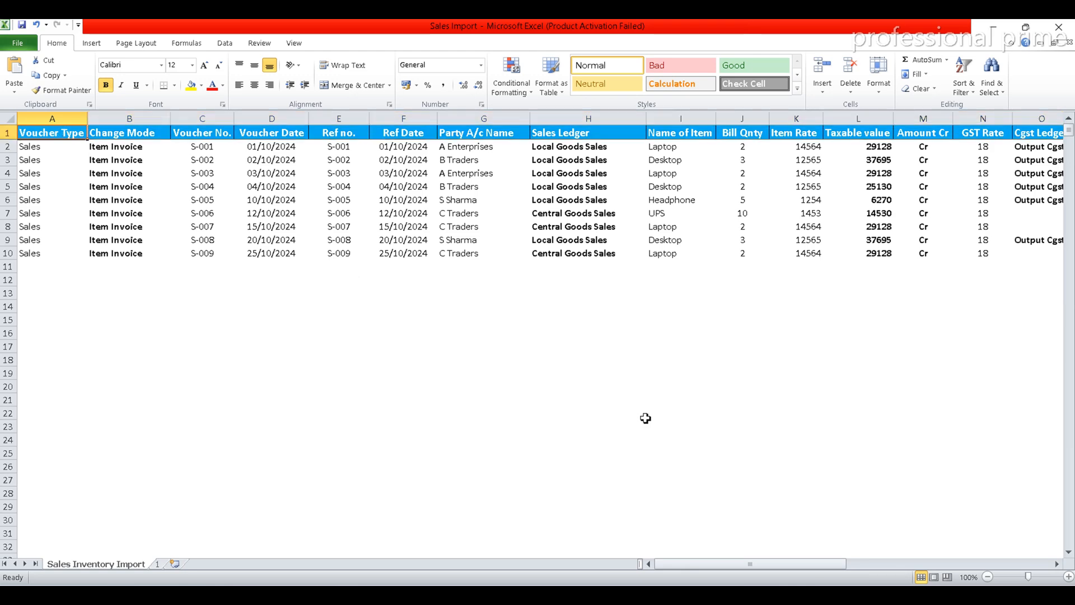
# Open accounting voucher creation in TallyPrime and compare its sales voucher type with the Voucher Type column in Excel
pyautogui.hotkey('alt', 'Tab')
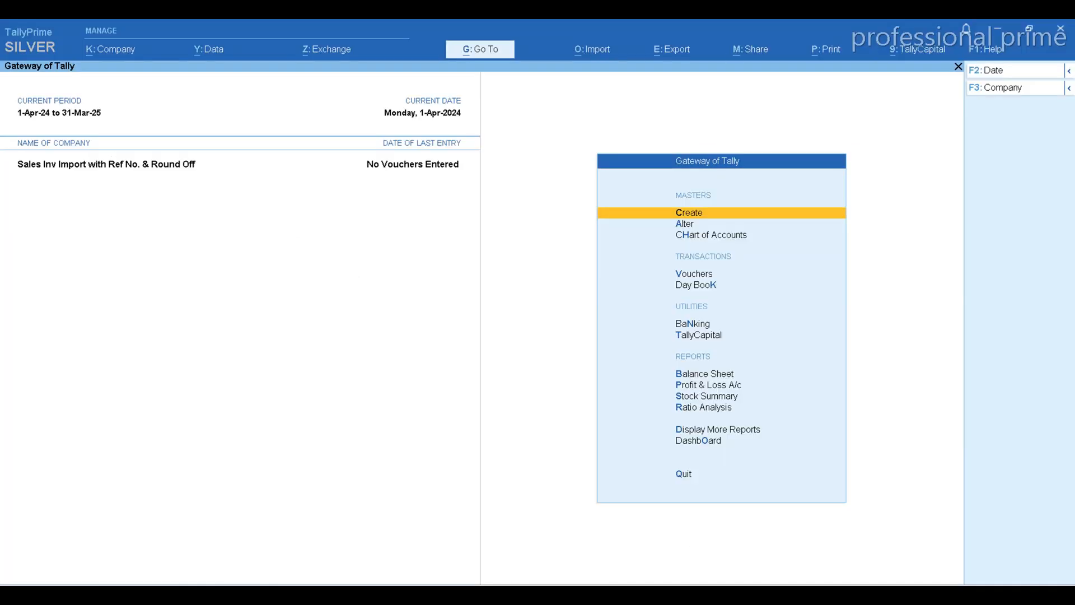
pyautogui.press('v')
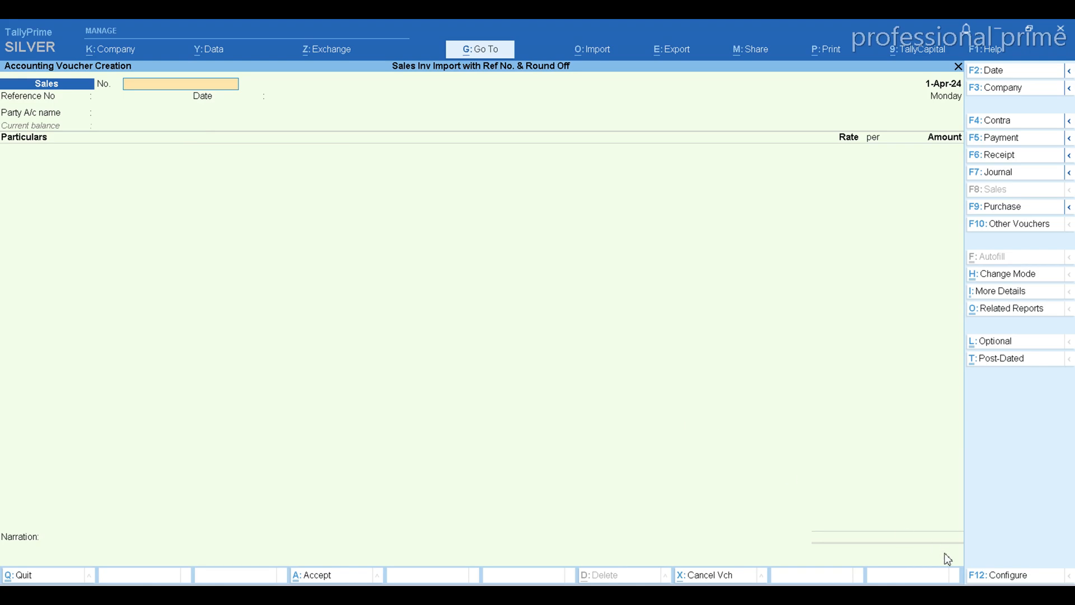
pyautogui.hotkey('alt', 'Tab')
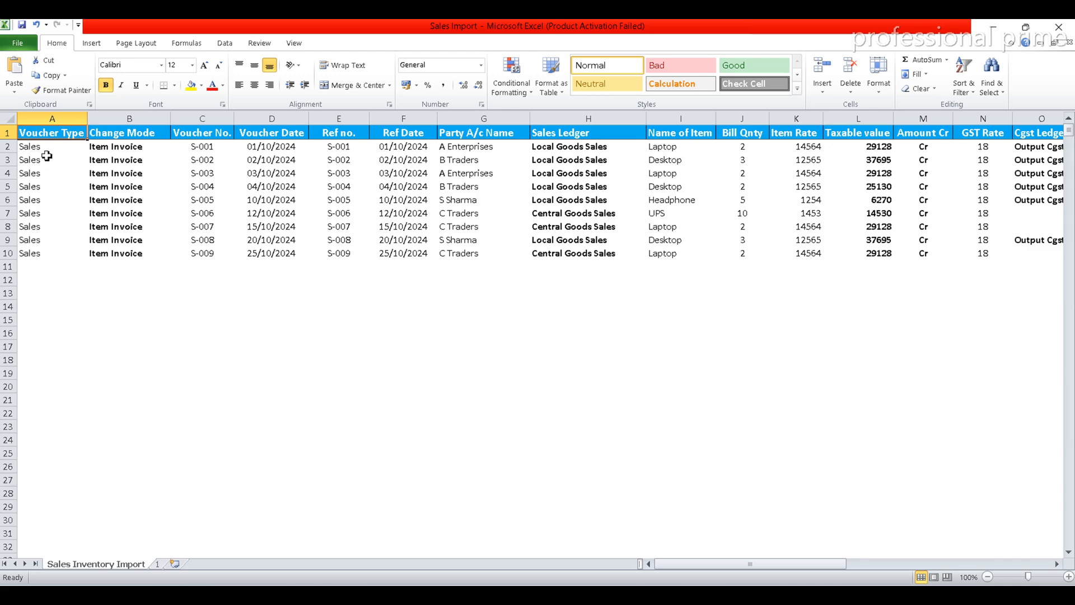
pyautogui.hotkey('alt', 'Tab')
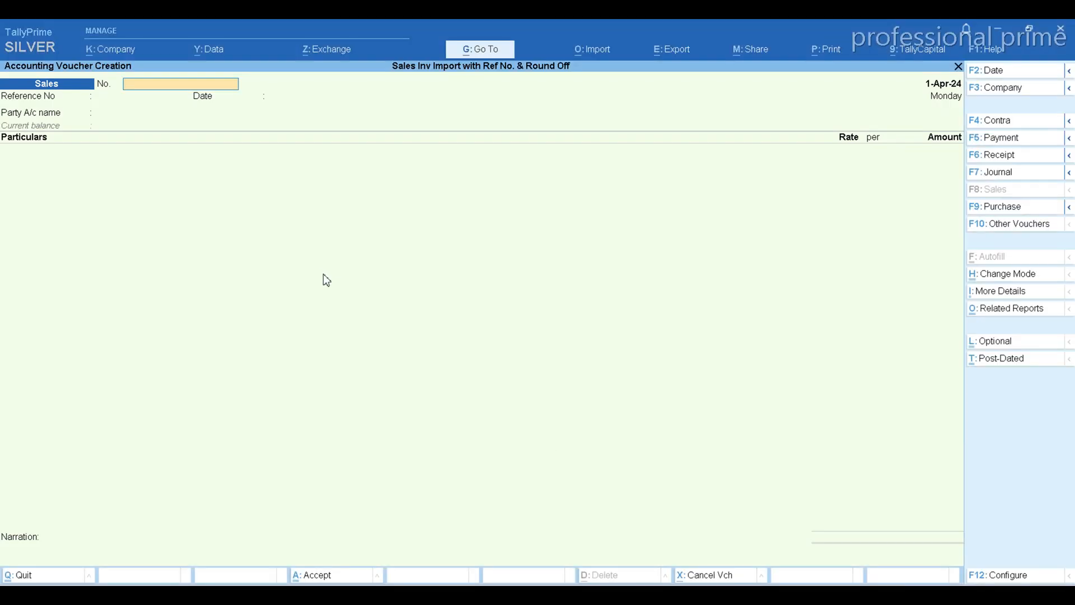
# Start creating a new voucher type master and name it Tax Invoice
pyautogui.click(468, 56)
pyautogui.press('Up')
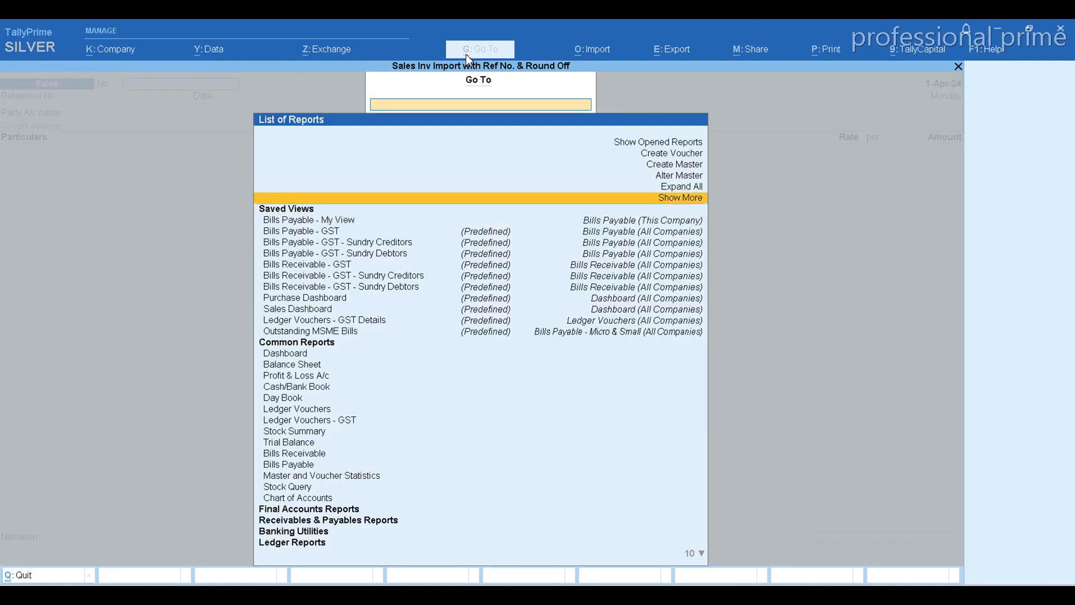
pyautogui.press('Up')
pyautogui.press('Up')
pyautogui.press('Up')
pyautogui.press('Return')
pyautogui.press('Down')
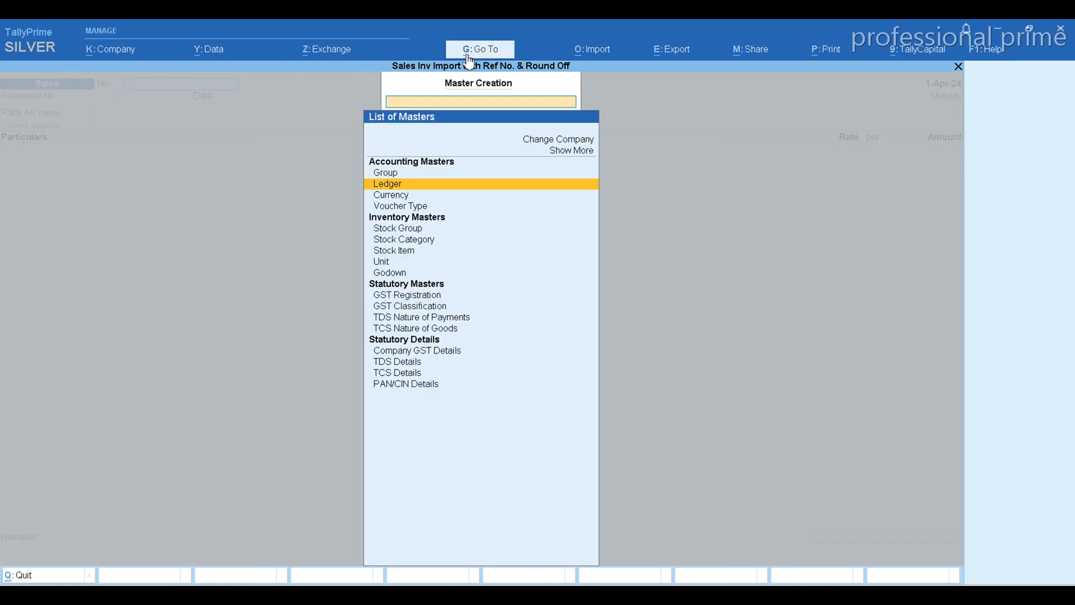
pyautogui.press('Down')
pyautogui.press('Down')
pyautogui.press('Return')
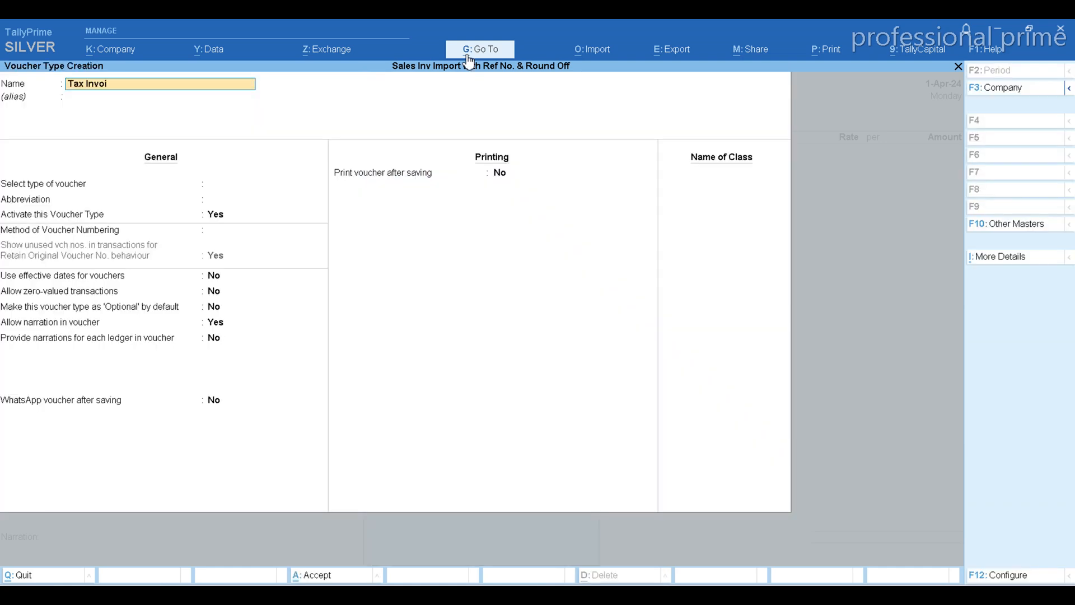
pyautogui.press('Return')
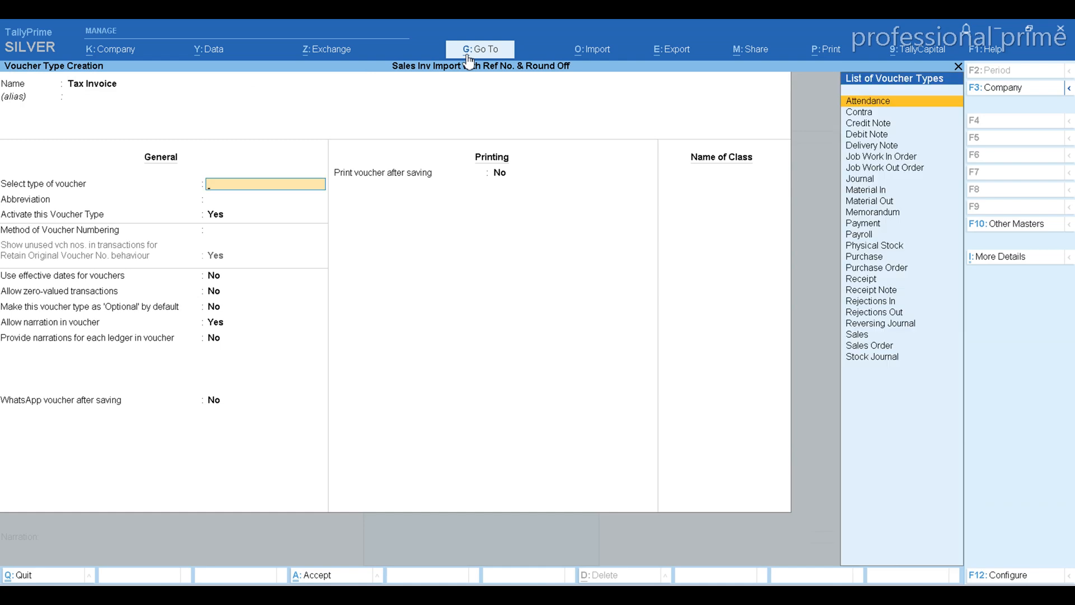
# Base the new voucher type on Sales, keep the abbreviation Sale, and set its voucher numbering method to Manual
pyautogui.write('Sal')
pyautogui.press('Return')
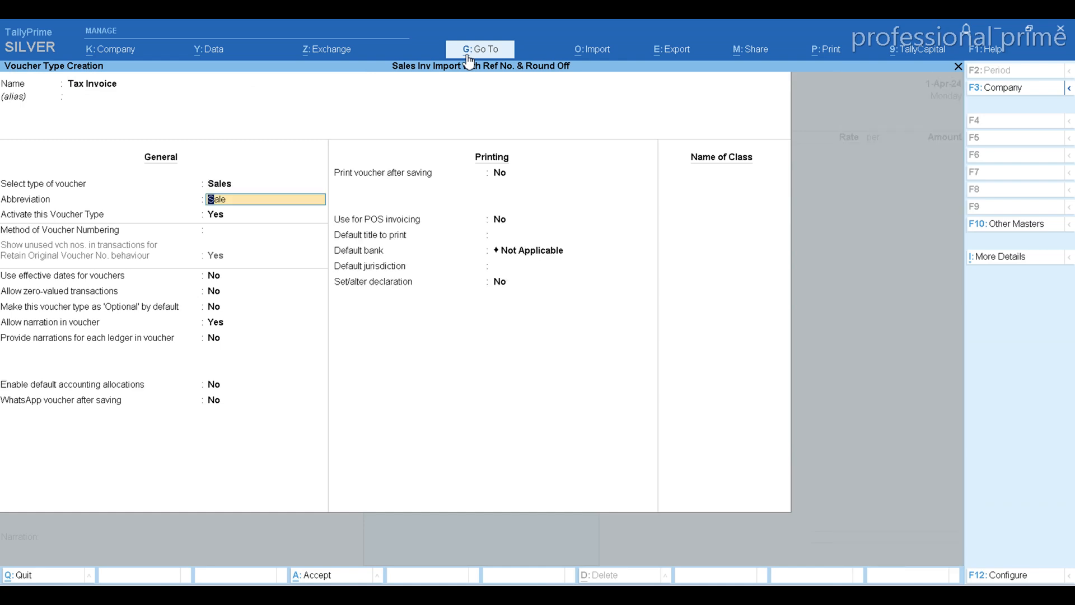
pyautogui.press('Return')
pyautogui.press('Return')
pyautogui.press('Down')
pyautogui.press('Down')
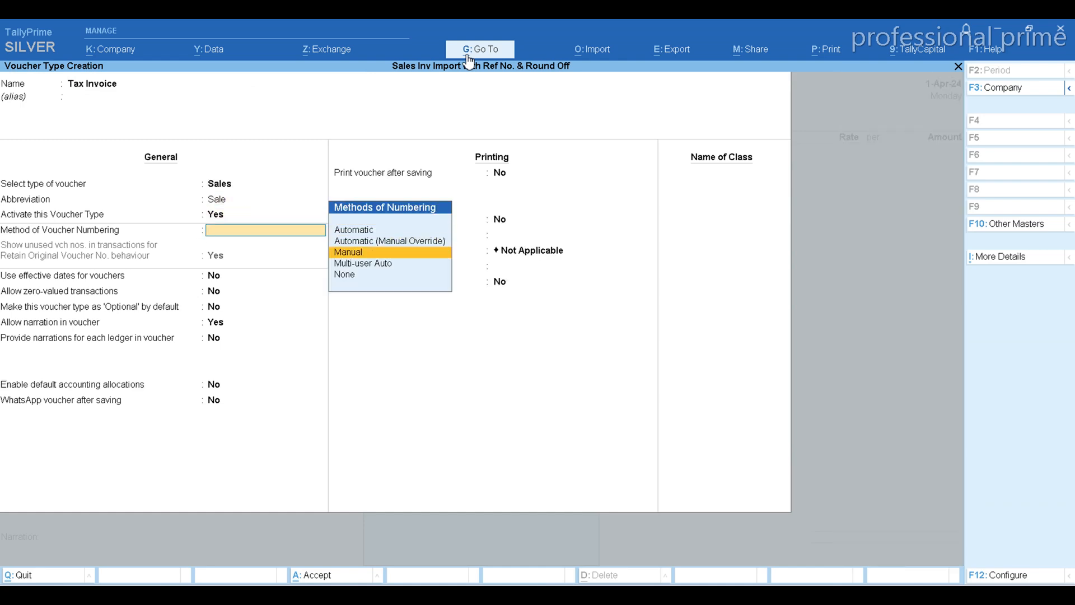
pyautogui.press('Return')
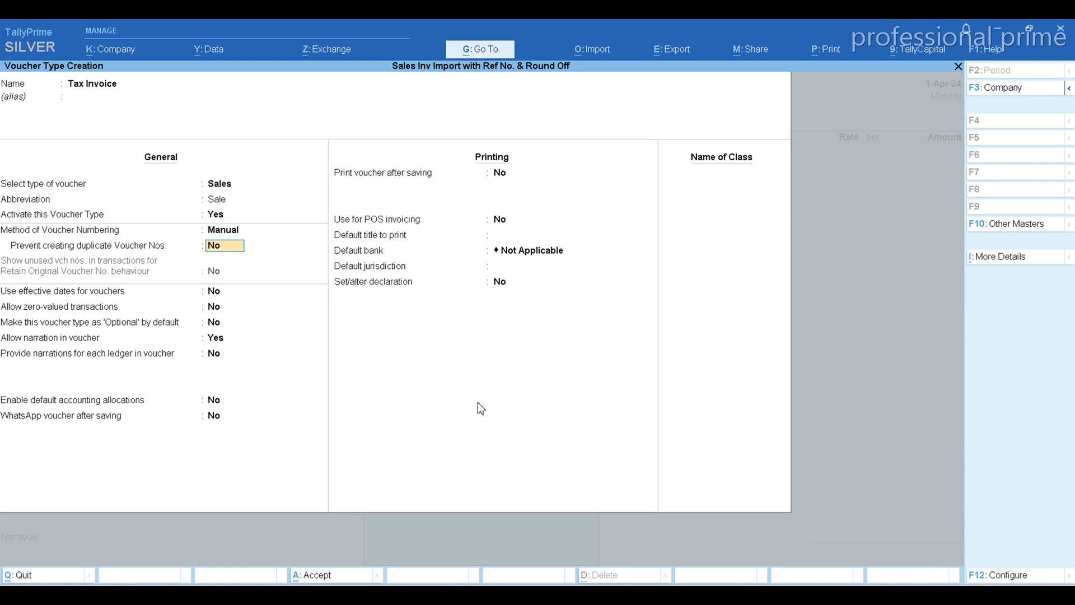
# Keep the remaining options at their defaults and save the Tax Invoice voucher type
pyautogui.press('Return')
pyautogui.press('Return')
pyautogui.press('ctrl')
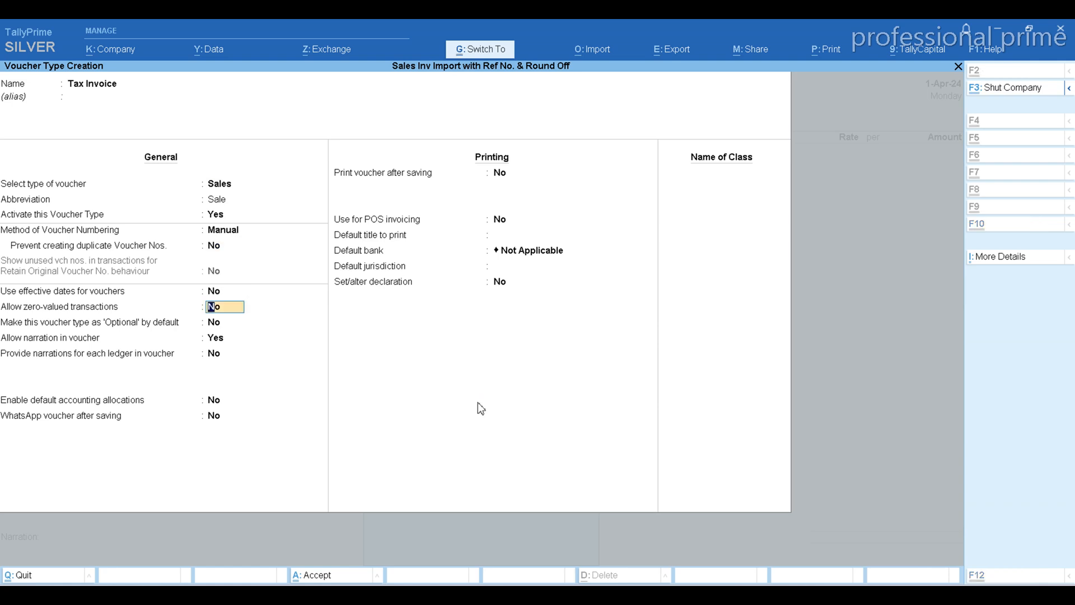
pyautogui.hotkey('ctrl', 'a')
pyautogui.press('Escape')
pyautogui.press('y')
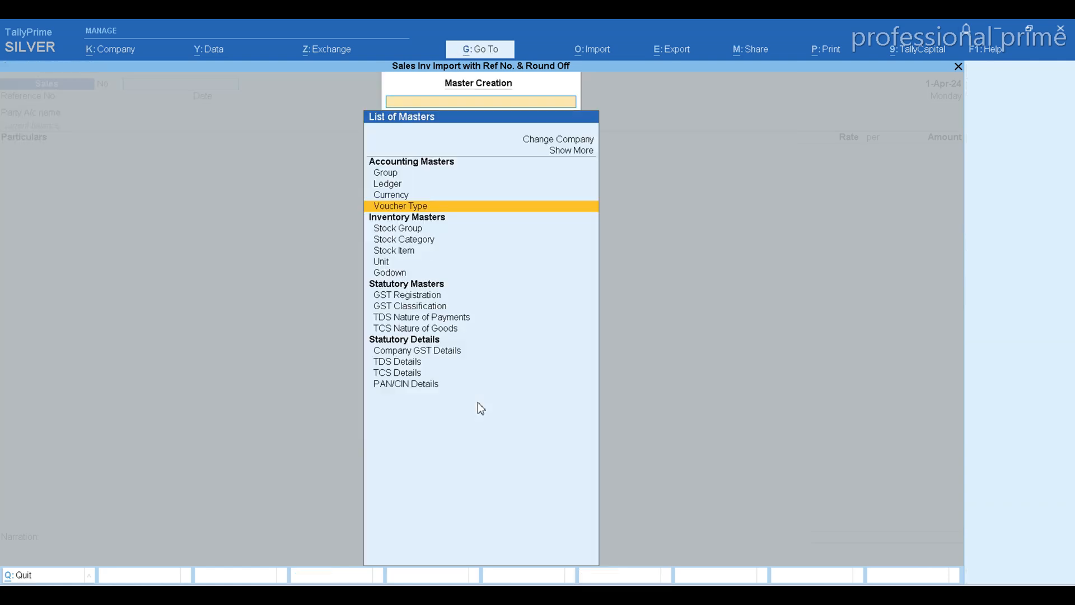
# Return to voucher entry and change the sales voucher's type to Tax Invoice
pyautogui.press('Escape')
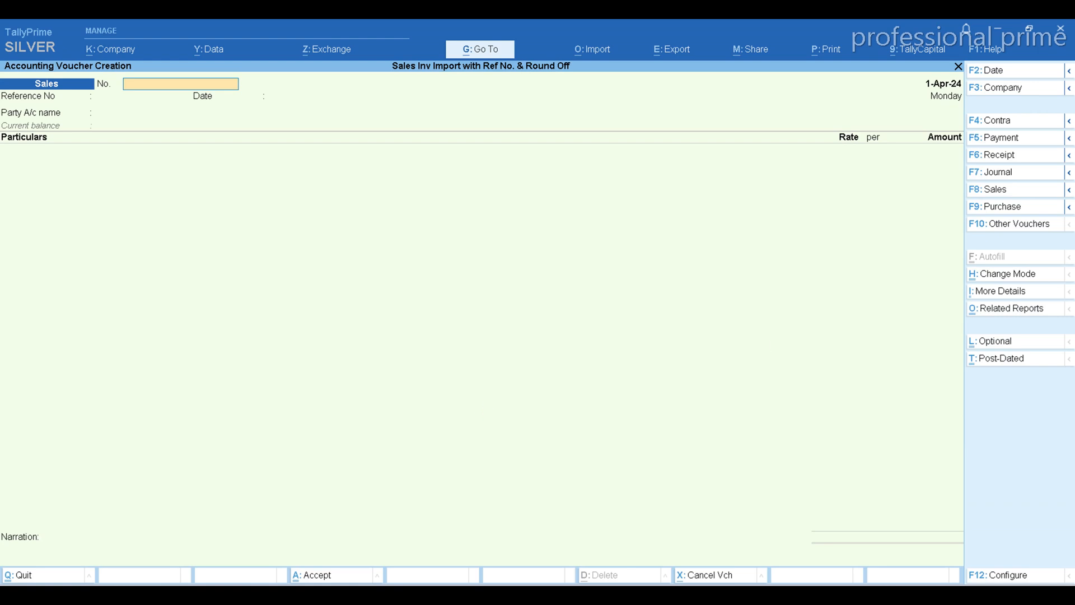
pyautogui.click(1011, 188)
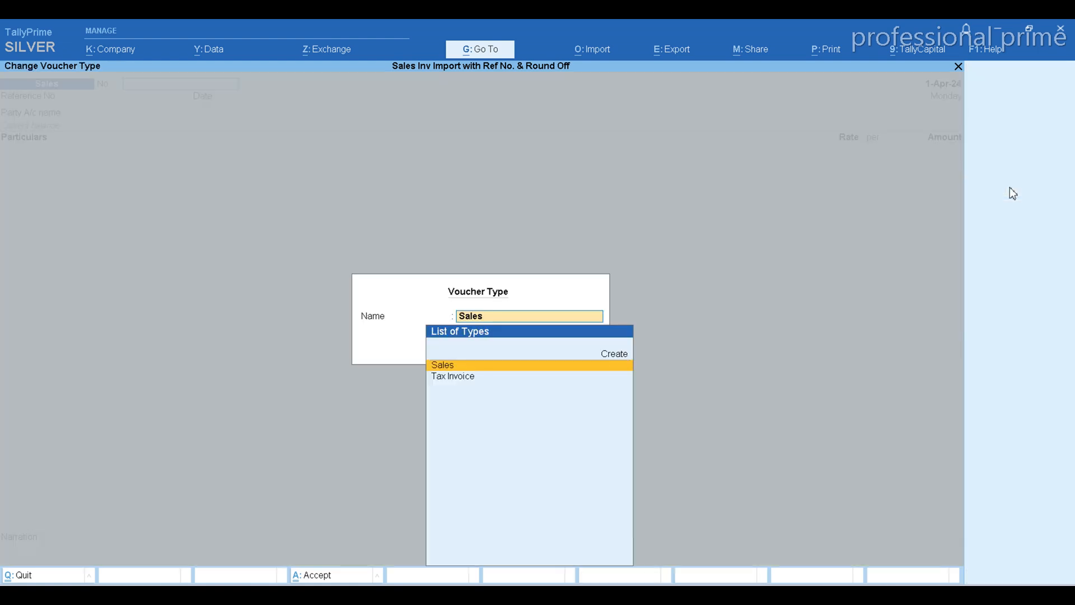
pyautogui.click(453, 378)
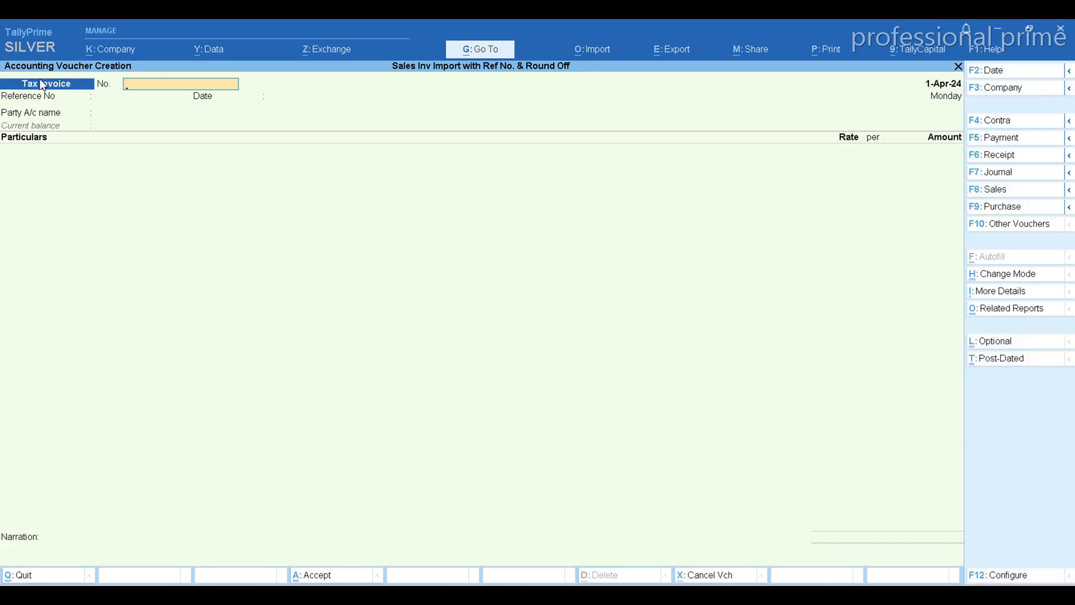
# Examine the Voucher Type entries in column A of the Excel sheet against the voucher type selected in TallyPrime
pyautogui.hotkey('alt', 'Tab')
pyautogui.click(35, 149)
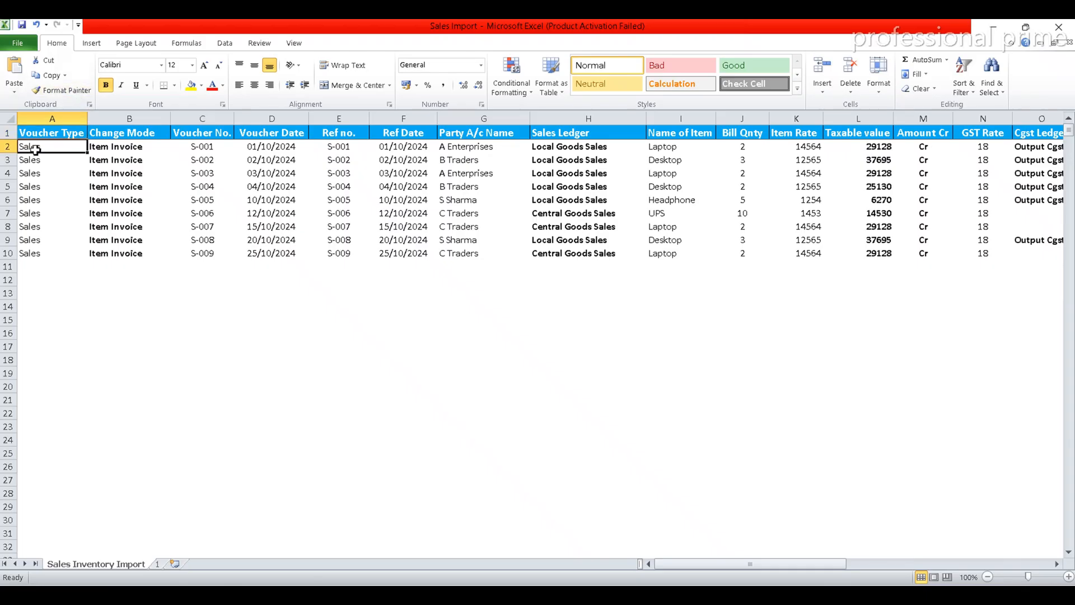
pyautogui.press('Down')
pyautogui.press('Down')
pyautogui.press('Down')
pyautogui.press('Down')
pyautogui.press('Down')
pyautogui.press('Down')
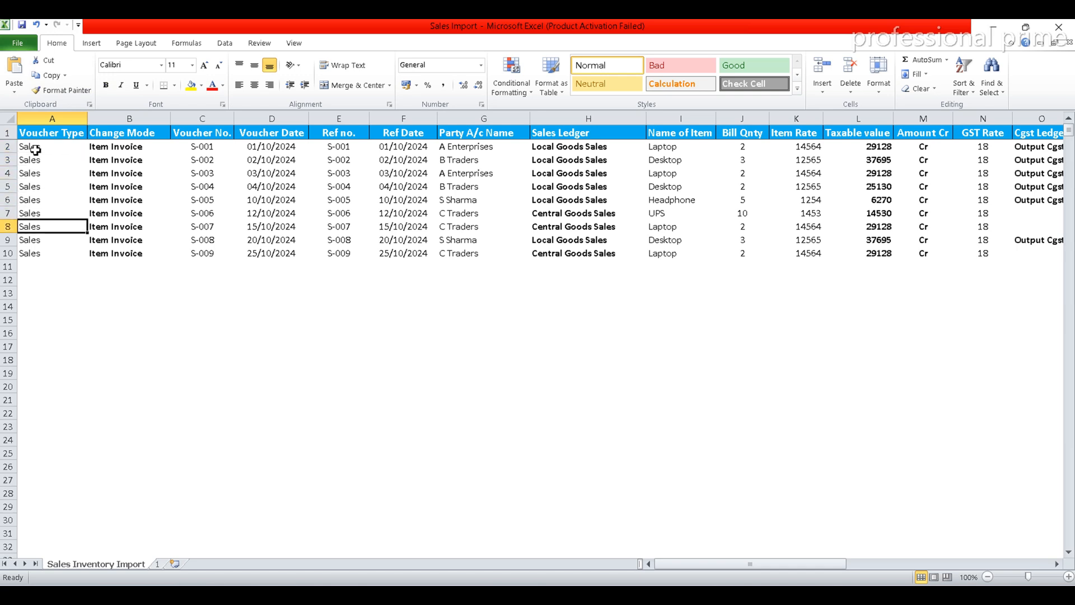
pyautogui.press('Down')
pyautogui.press('Down')
pyautogui.press('Down')
pyautogui.press('Up')
pyautogui.press('Up')
pyautogui.press('Up')
pyautogui.press('Up')
pyautogui.press('Up')
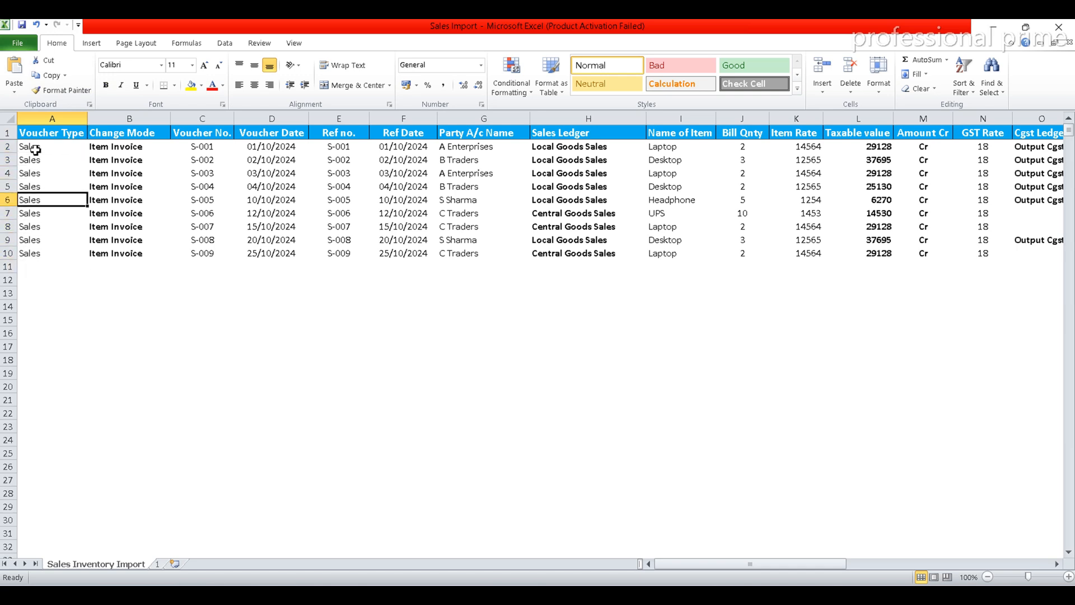
pyautogui.press('Up')
pyautogui.press('Up')
pyautogui.hotkey('alt', 'Tab')
pyautogui.hotkey('alt', 'Tab')
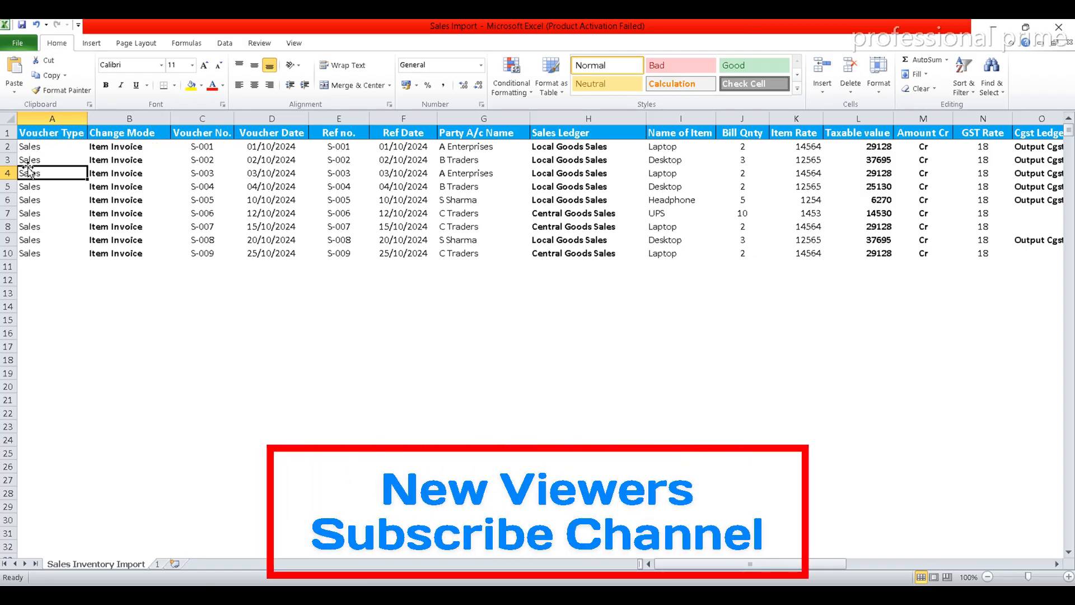
pyautogui.hotkey('alt', 'Tab')
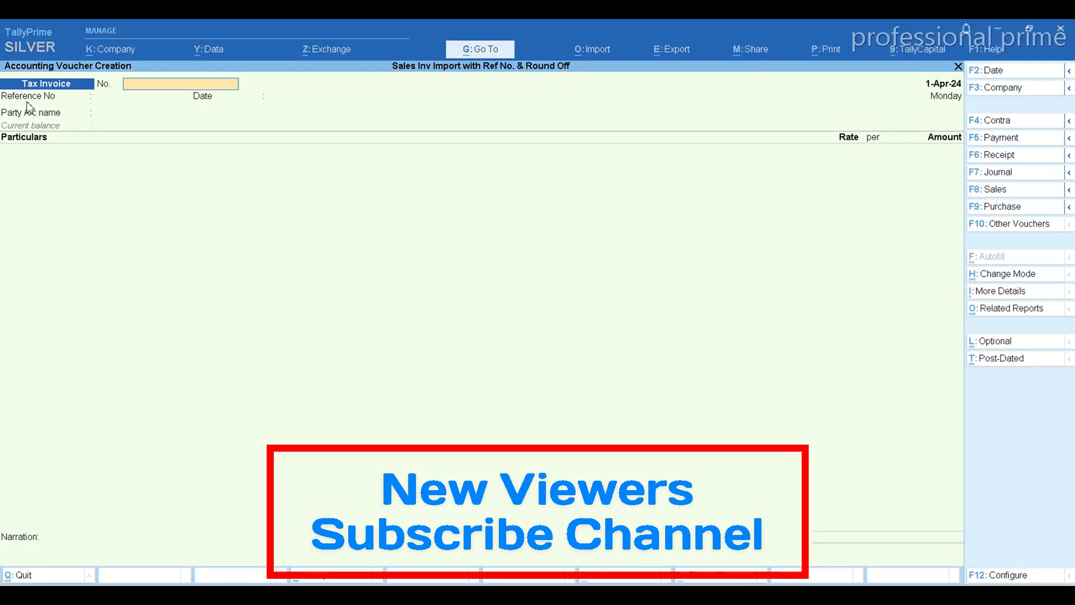
pyautogui.hotkey('alt', 'Tab')
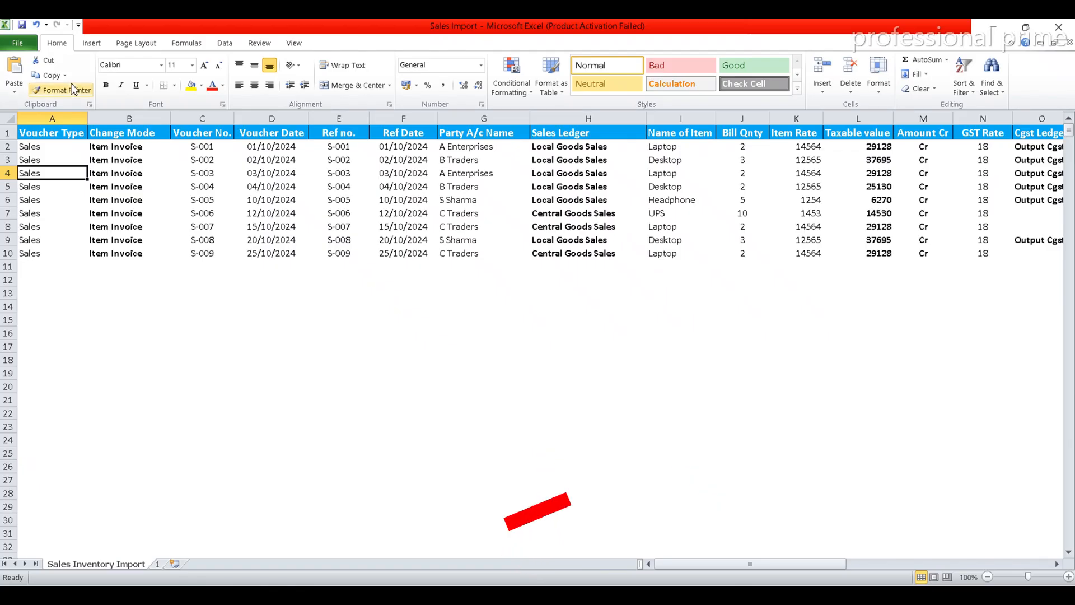
# Locate the Change Mode column in Excel, then set the TallyPrime voucher mode to Item Invoice
pyautogui.click(137, 133)
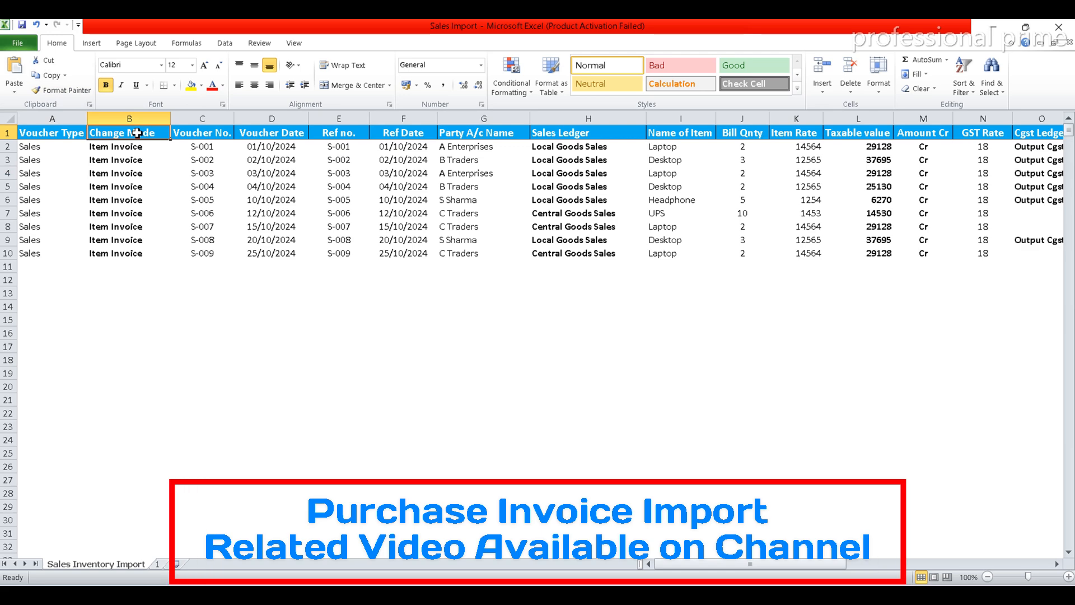
pyautogui.hotkey('alt', 'Tab')
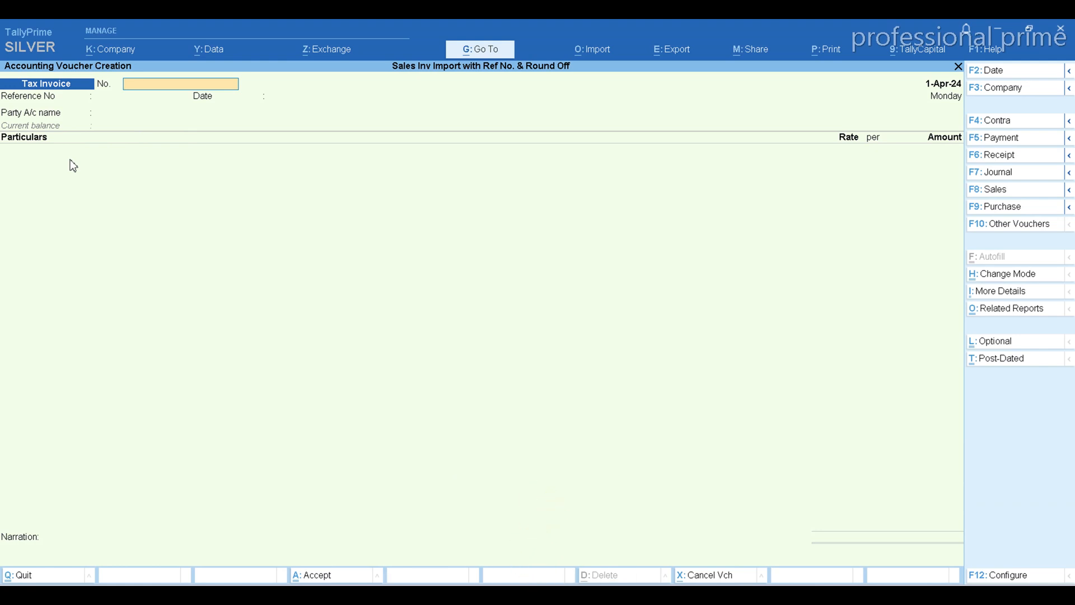
pyautogui.click(1004, 275)
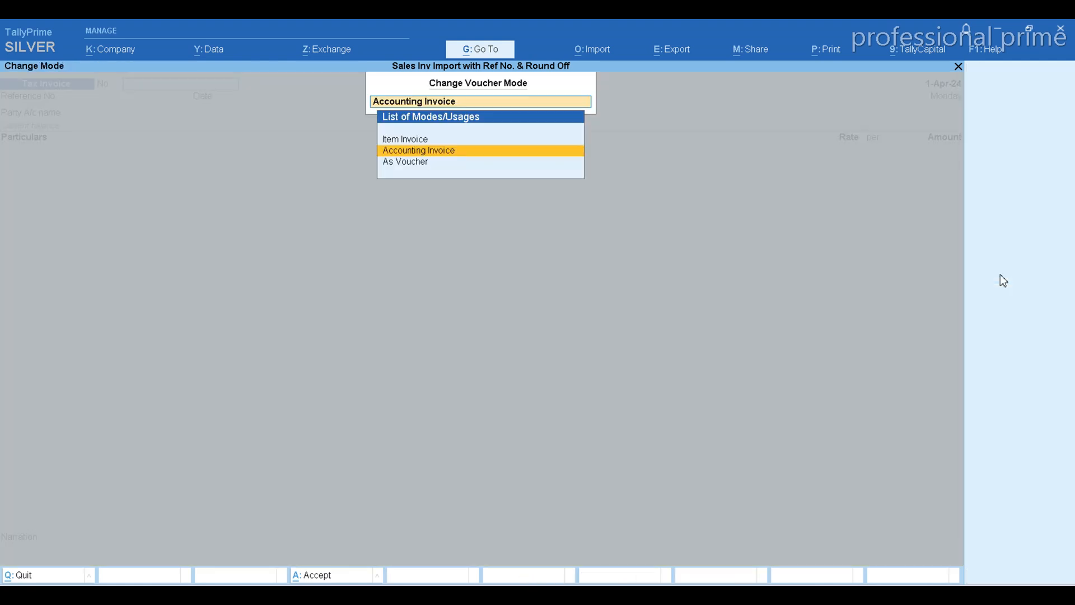
pyautogui.press('Up')
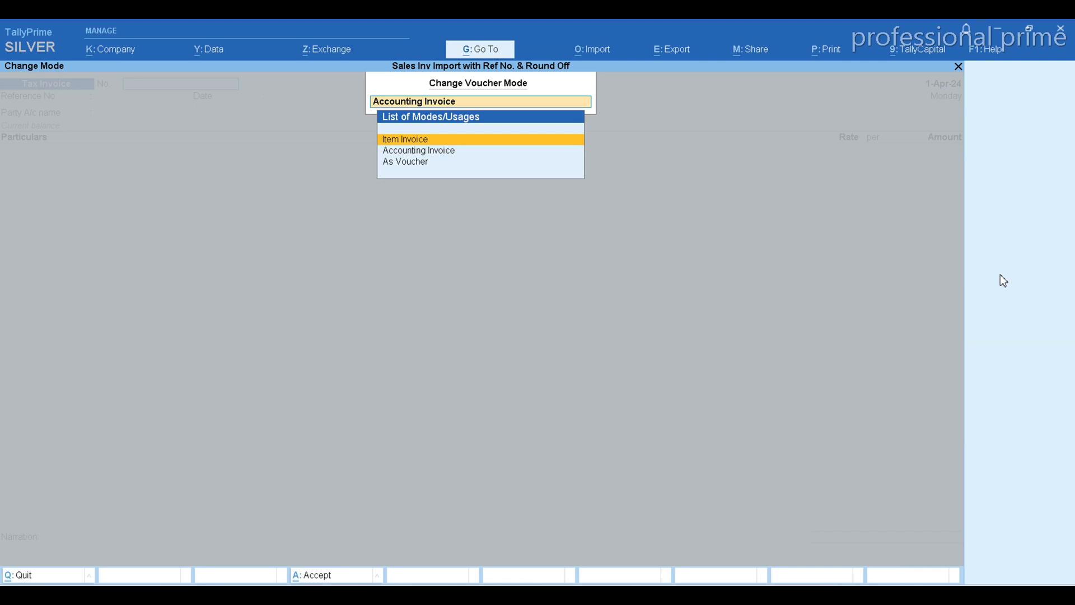
pyautogui.press('Return')
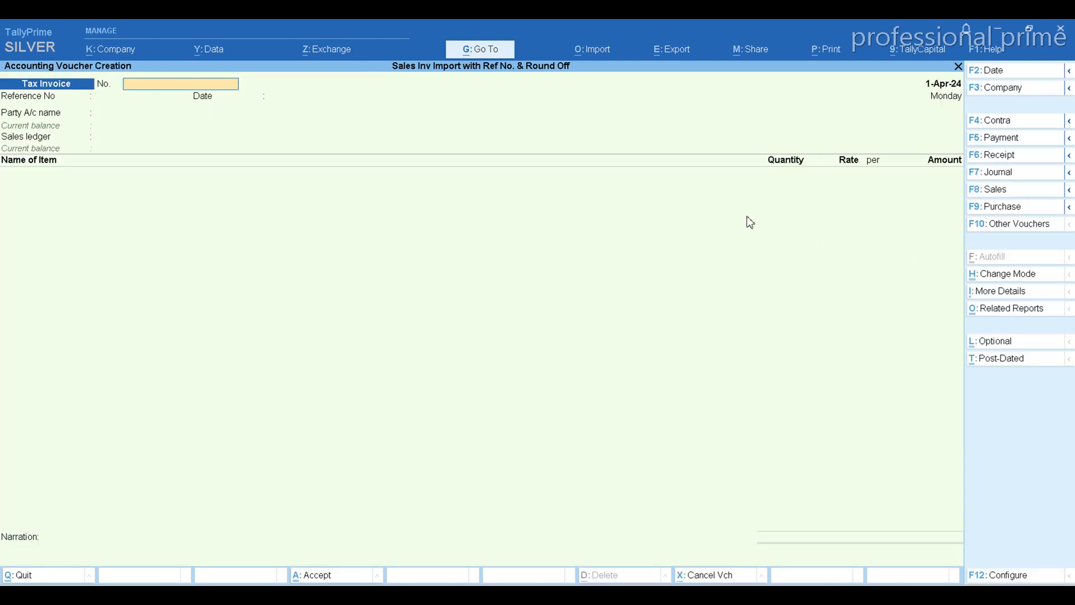
# Reopen the list of voucher modes and compare its options with the Change Mode column in Excel
pyautogui.click(997, 275)
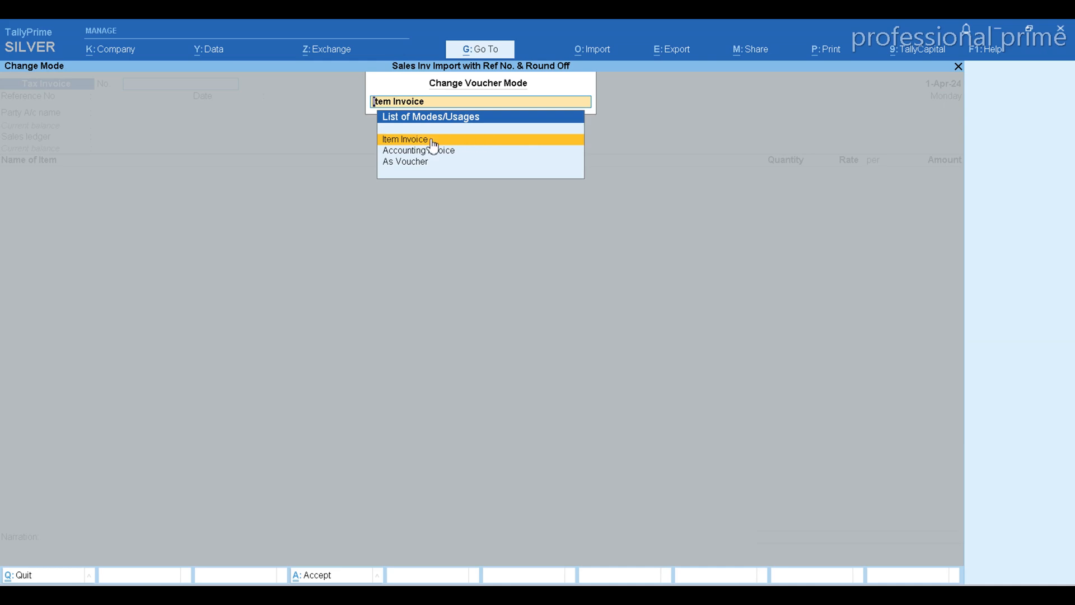
pyautogui.hotkey('alt', 'Tab')
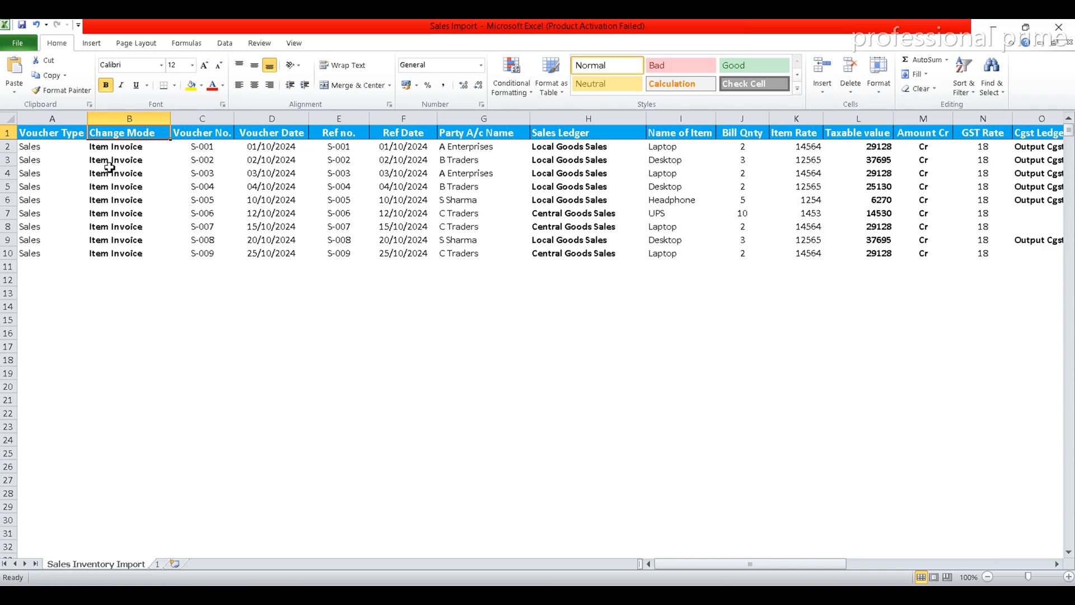
pyautogui.hotkey('alt', 'Tab')
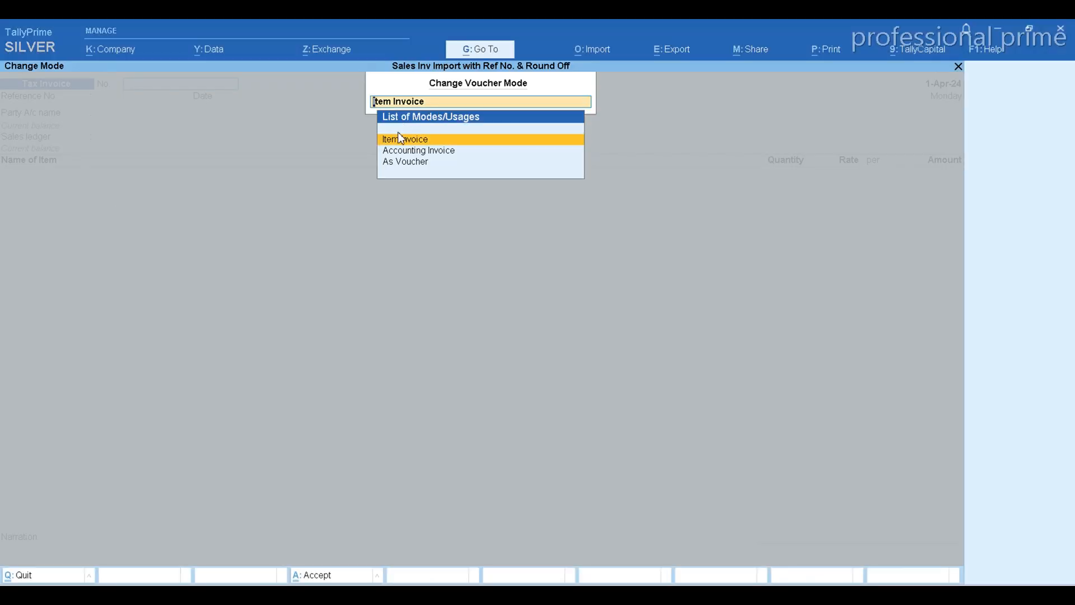
pyautogui.hotkey('alt', 'Tab')
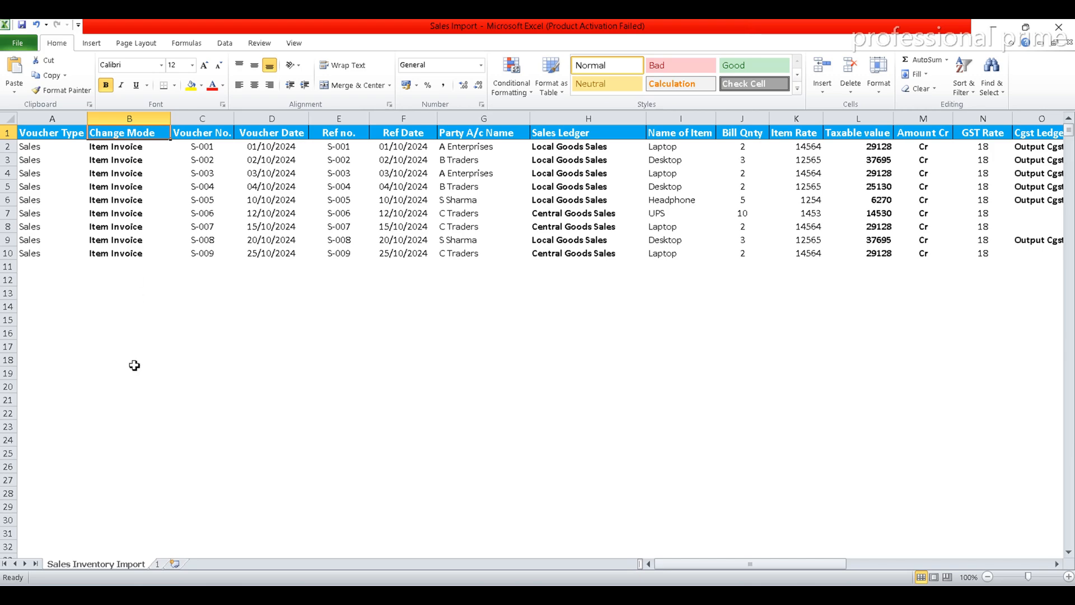
# Switch back to TallyPrime and close the list of voucher modes, keeping the sales voucher as an Item Invoice
pyautogui.hotkey('alt', 'Tab')
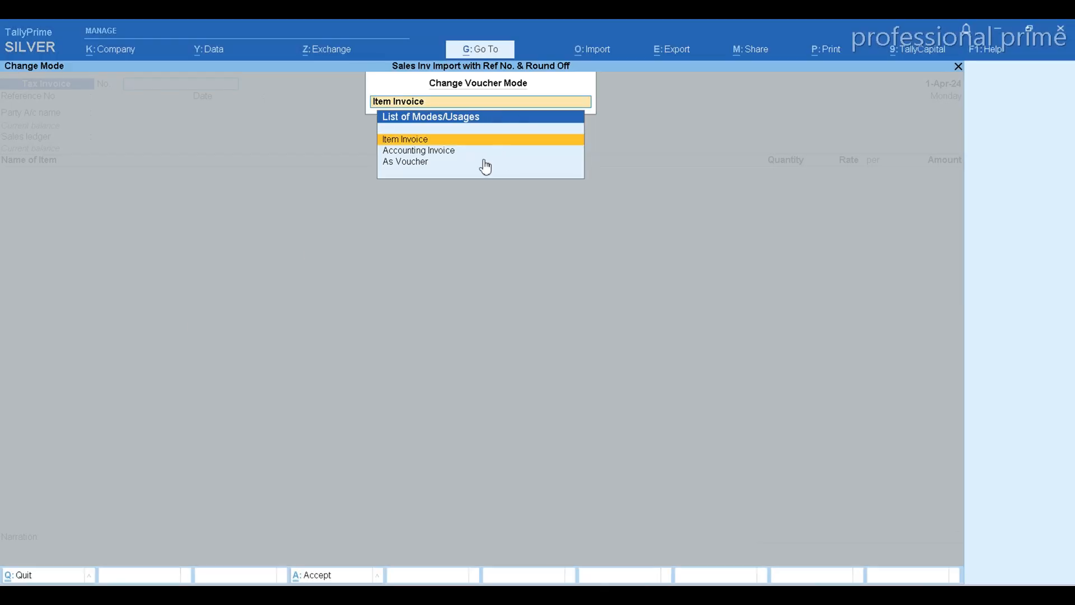
pyautogui.press('BackSpace')
pyautogui.click(455, 151)
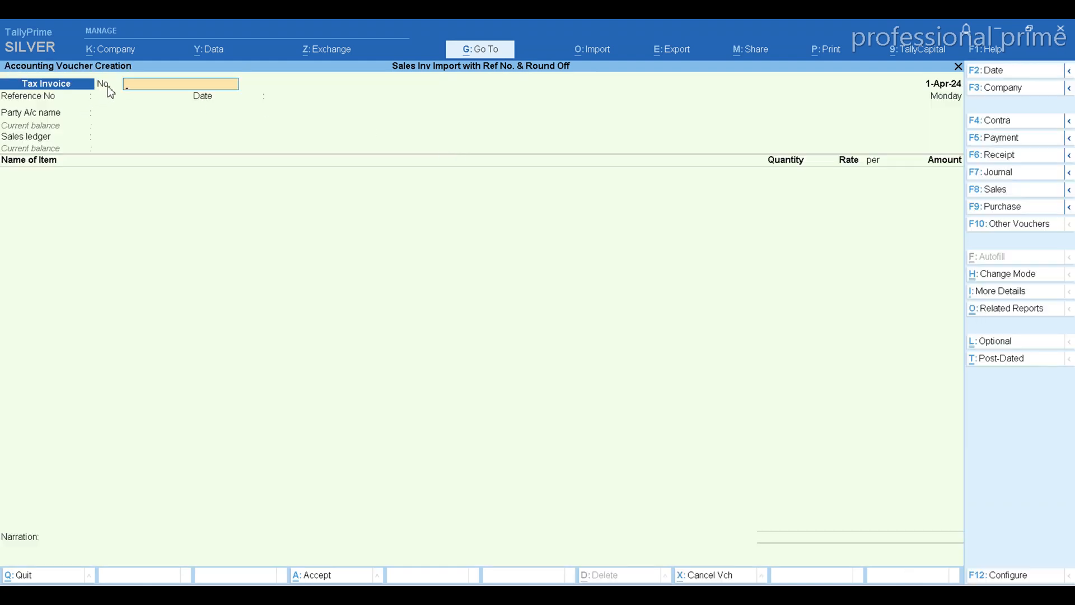
# Locate the Voucher No. column in Excel, then enter 1 as the voucher number in TallyPrime
pyautogui.hotkey('alt', 'Tab')
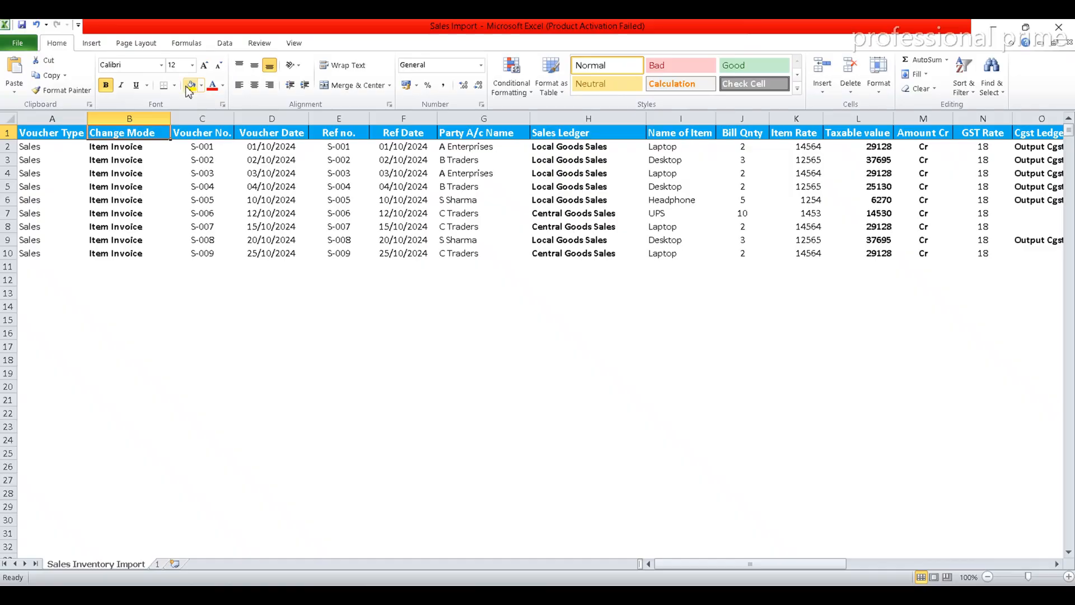
pyautogui.click(214, 132)
pyautogui.hotkey('alt', 'Tab')
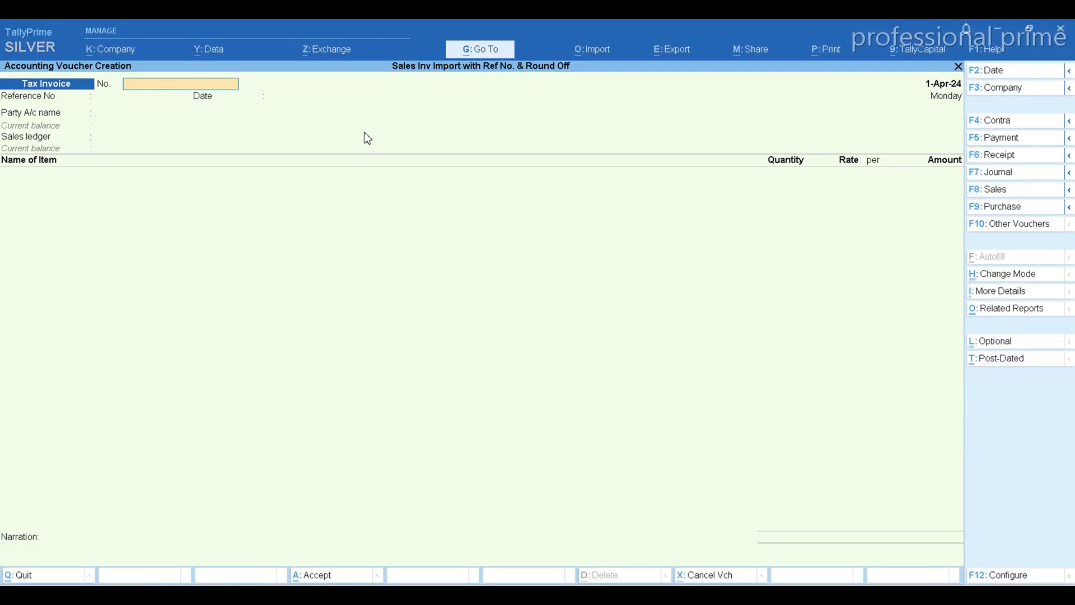
pyautogui.press('Return')
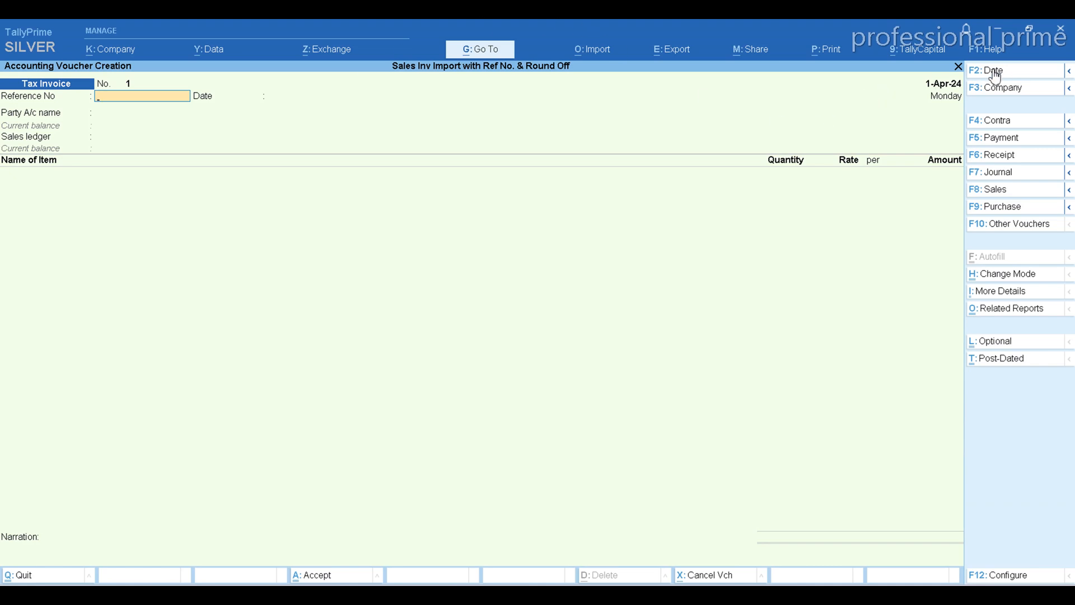
# Compare Excel's Voucher Date and Ref no. columns with the TallyPrime voucher, then enter 1 as its reference number
pyautogui.hotkey('alt', 'Tab')
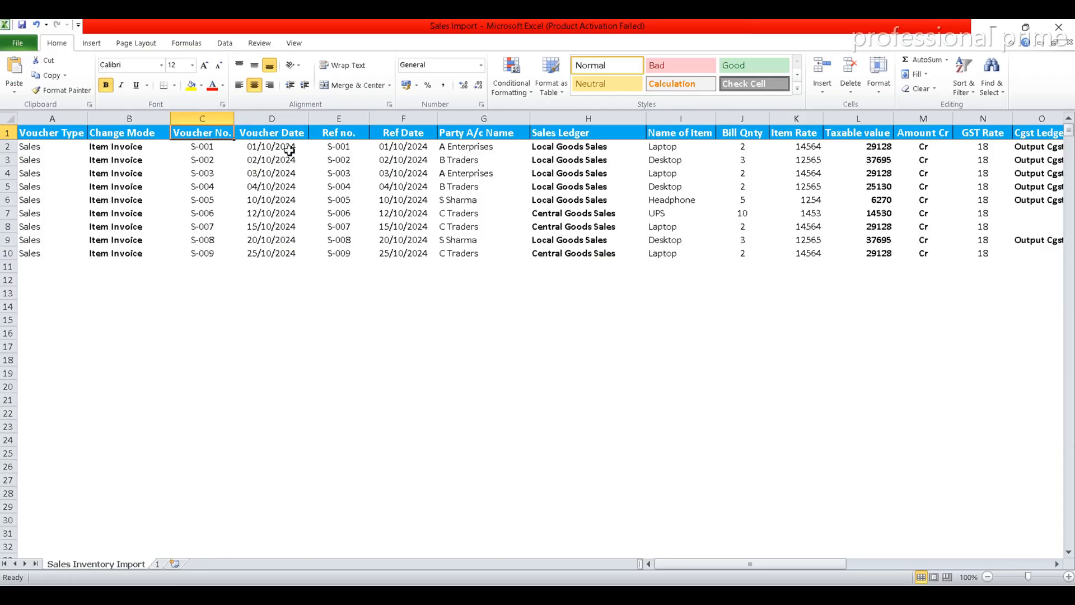
pyautogui.hotkey('alt', 'Tab')
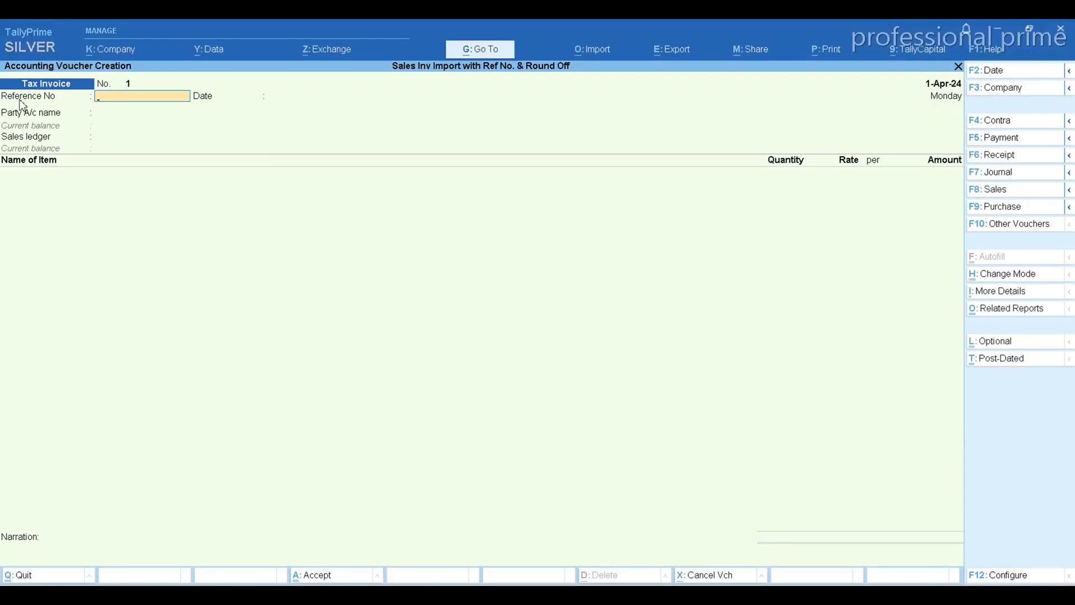
pyautogui.hotkey('alt', 'Tab')
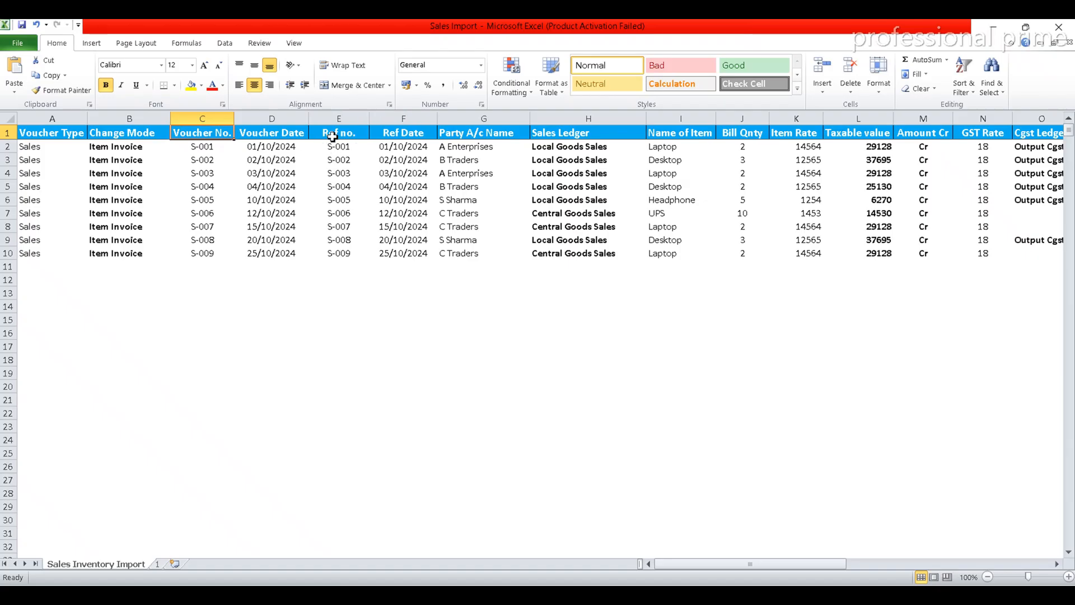
pyautogui.hotkey('alt', 'Tab')
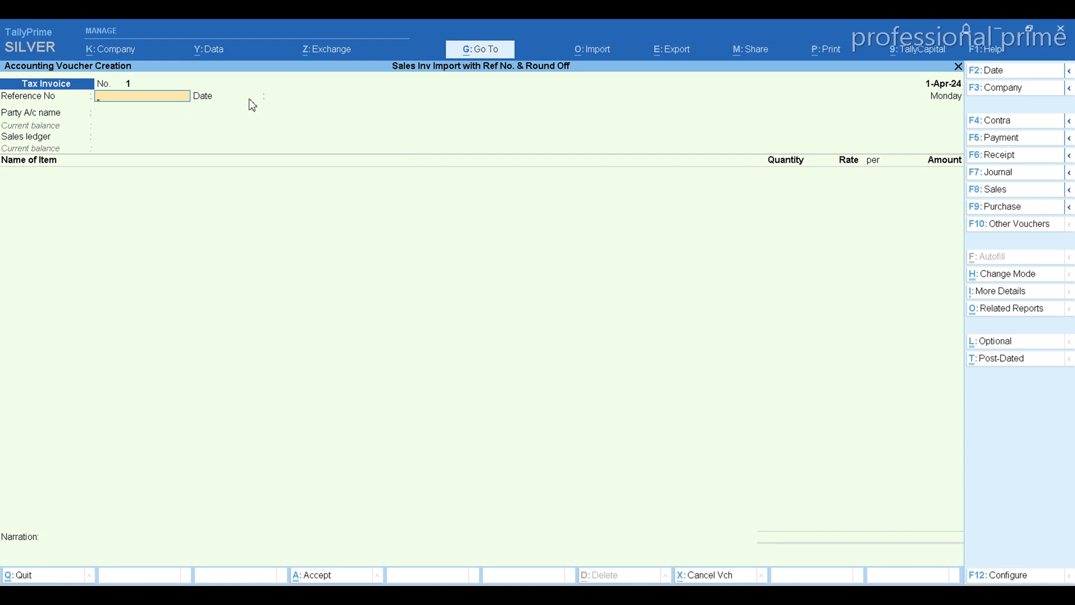
pyautogui.press('Return')
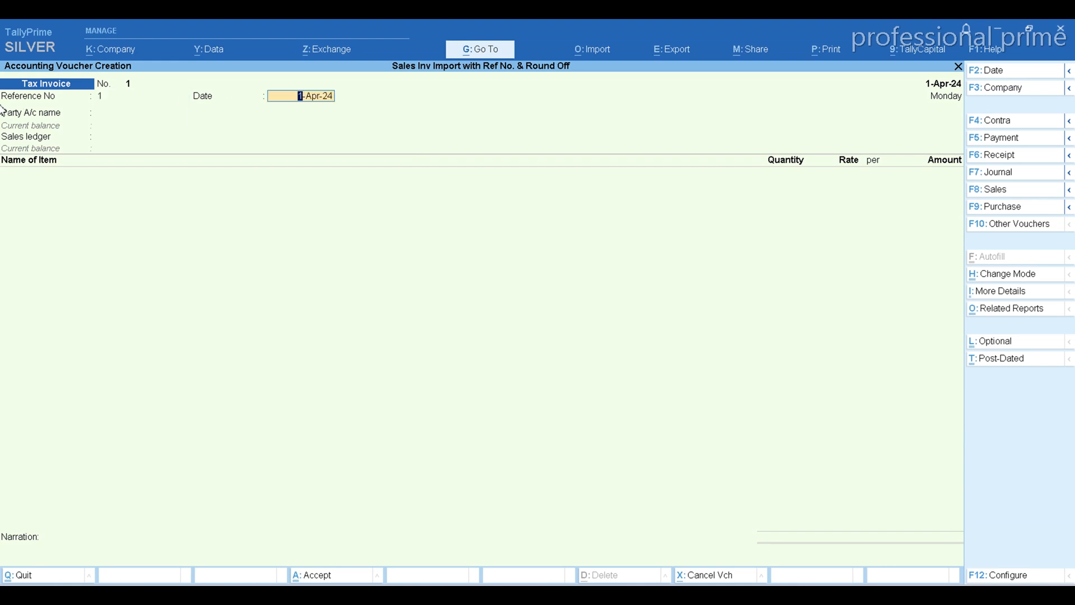
# Check the party and sales ledger columns in Excel, then accept 1-Apr-24 as the reference date and select B Traders as the party
pyautogui.hotkey('alt', 'Tab')
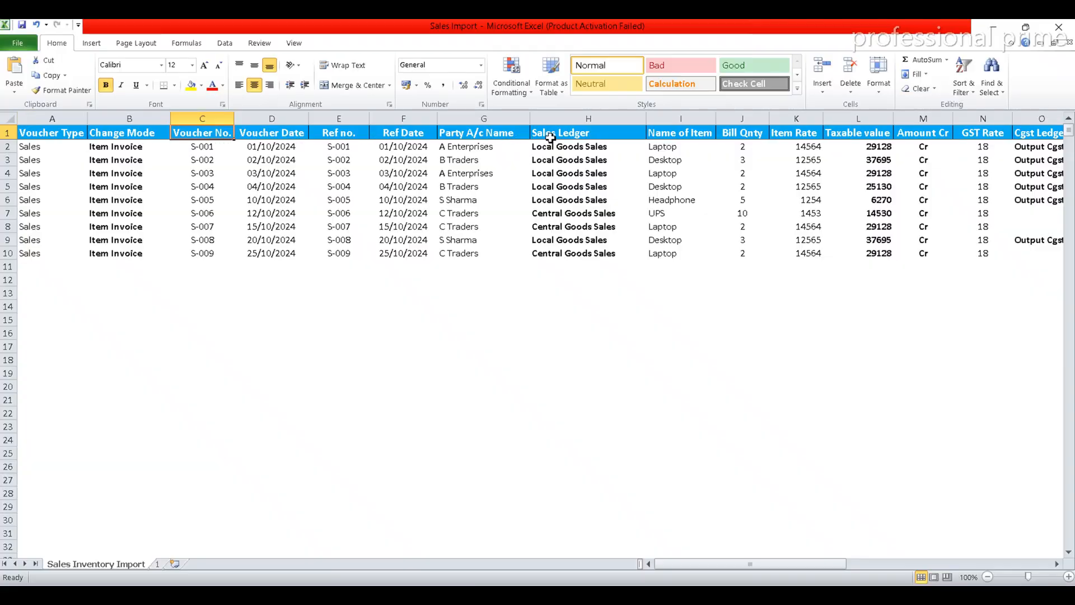
pyautogui.hotkey('alt', 'Tab')
pyautogui.press('Return')
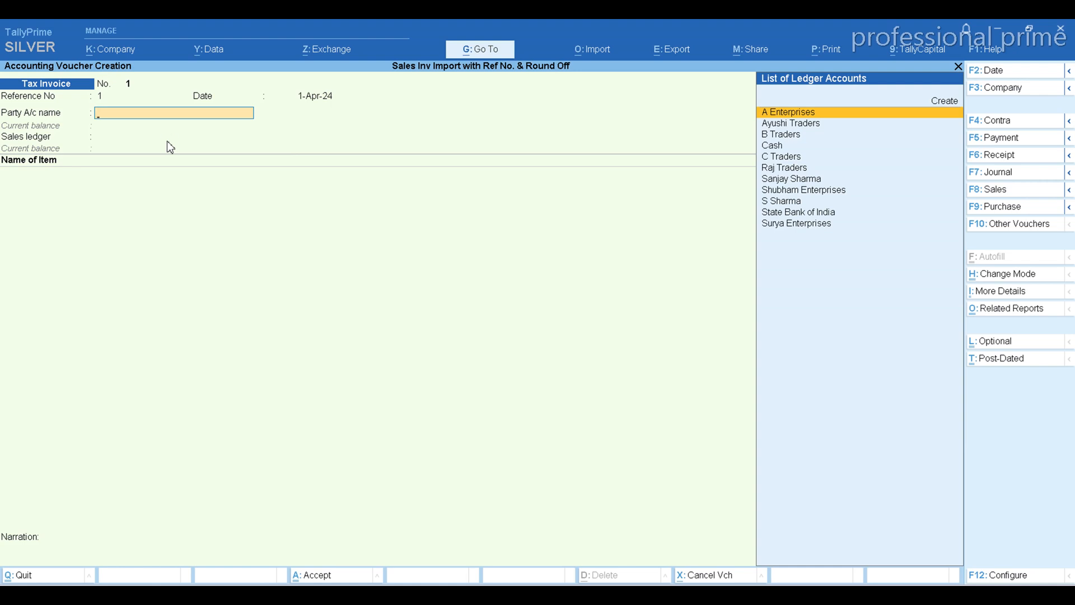
pyautogui.press('Return')
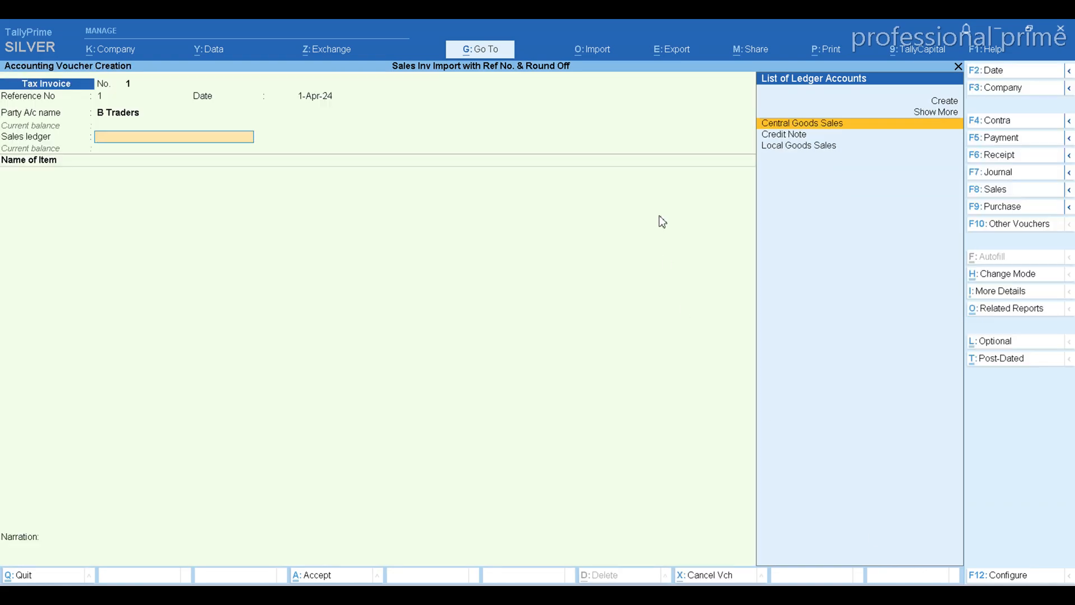
# Check the Sales Ledger column in Excel, then select Local Goods Sales as the voucher's sales ledger in TallyPrime
pyautogui.hotkey('alt', 'Tab')
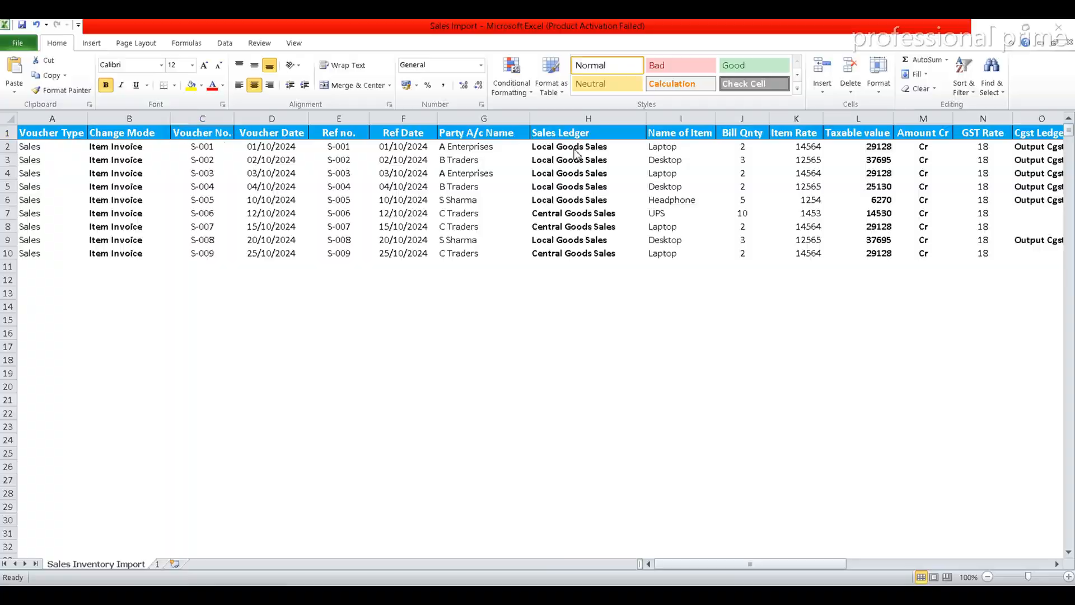
pyautogui.hotkey('alt', 'Tab')
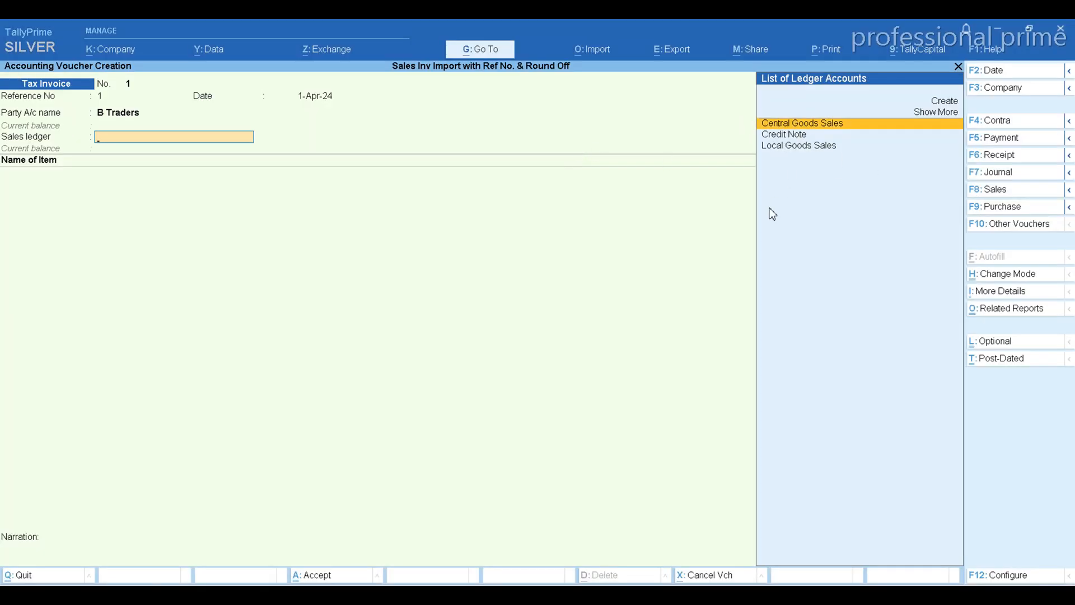
pyautogui.press('Down')
pyautogui.press('Down')
pyautogui.press('Return')
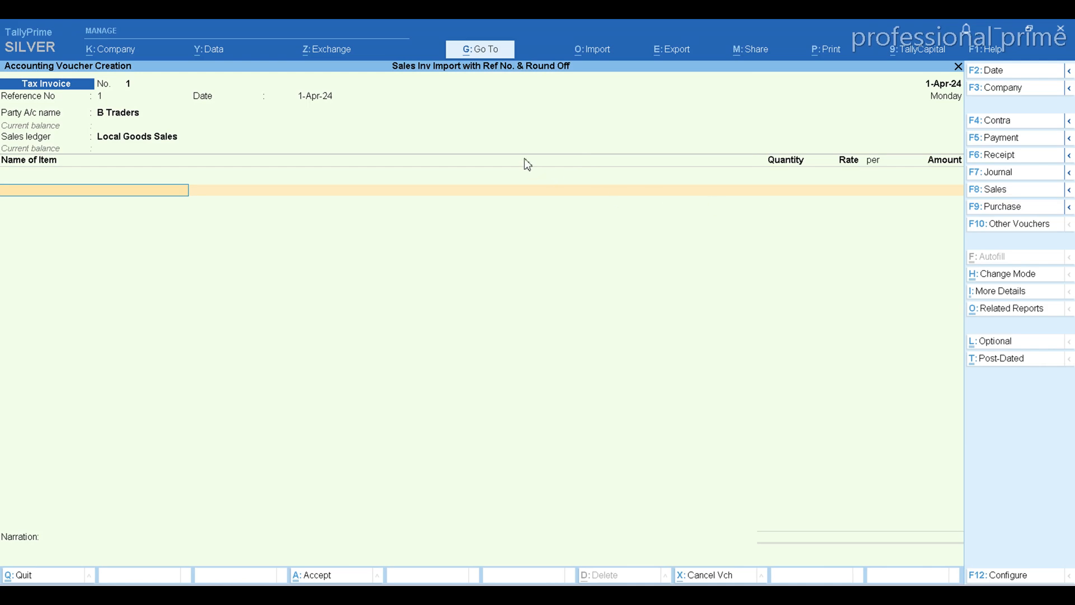
# Compare Excel's Sales Ledger and Name of Item columns with the voucher, then add Laptop as its first item in TallyPrime
pyautogui.hotkey('alt', 'Tab')
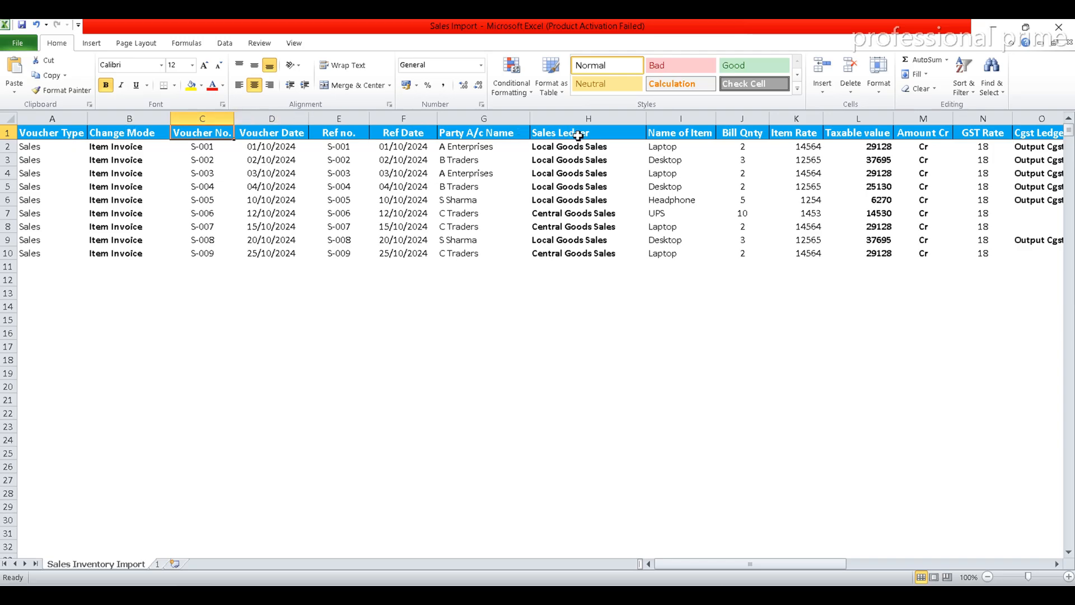
pyautogui.hotkey('alt', 'Tab')
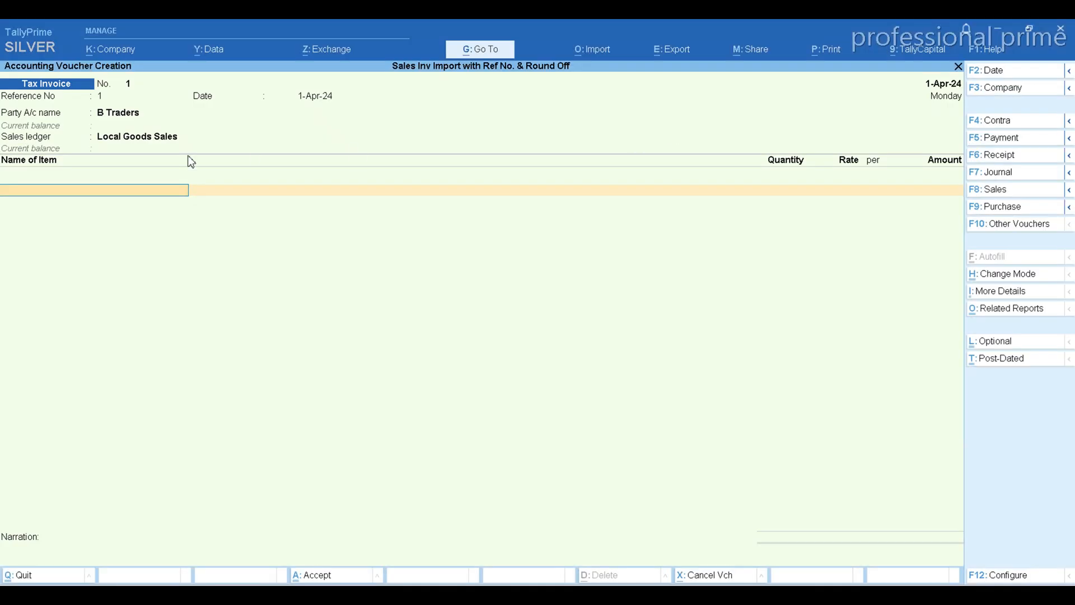
pyautogui.hotkey('alt', 'Tab')
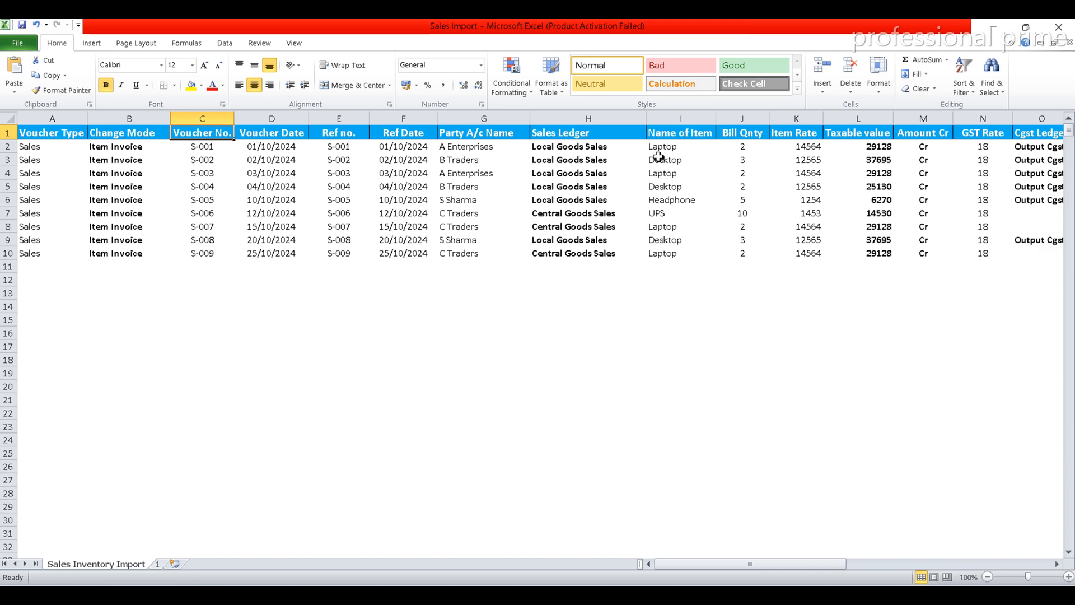
pyautogui.hotkey('alt', 'Tab')
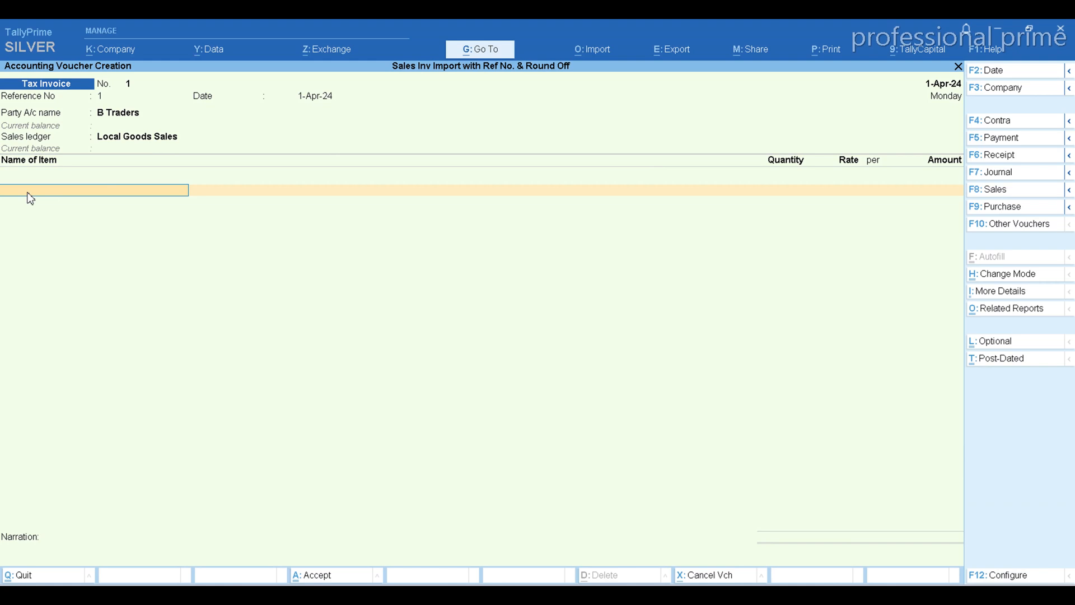
pyautogui.write('La')
pyautogui.press('Return')
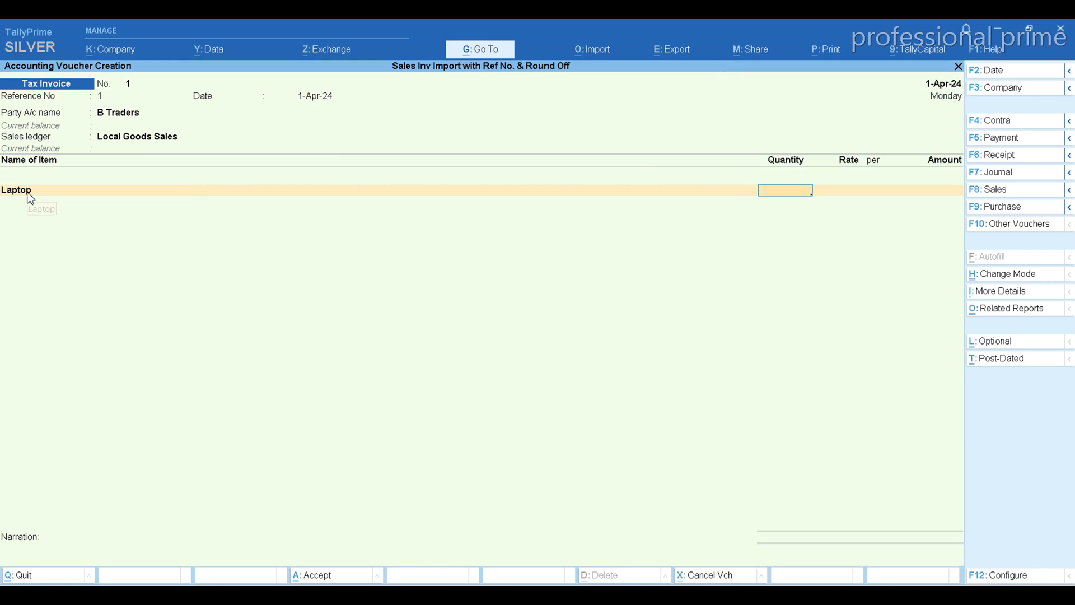
# Compare Excel's Bill Qnty, Item Rate and Taxable value columns with the Quantity, Rate and Amount fields in TallyPrime
pyautogui.hotkey('alt', 'Tab')
pyautogui.hotkey('alt', 'Tab')
pyautogui.hotkey('alt', 'Tab')
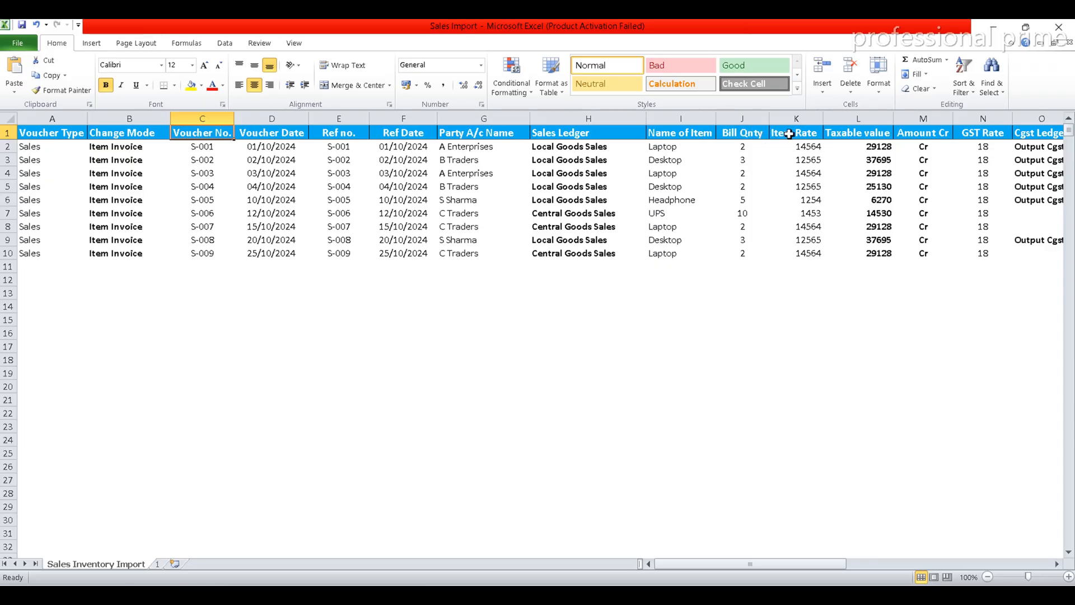
pyautogui.hotkey('alt', 'Tab')
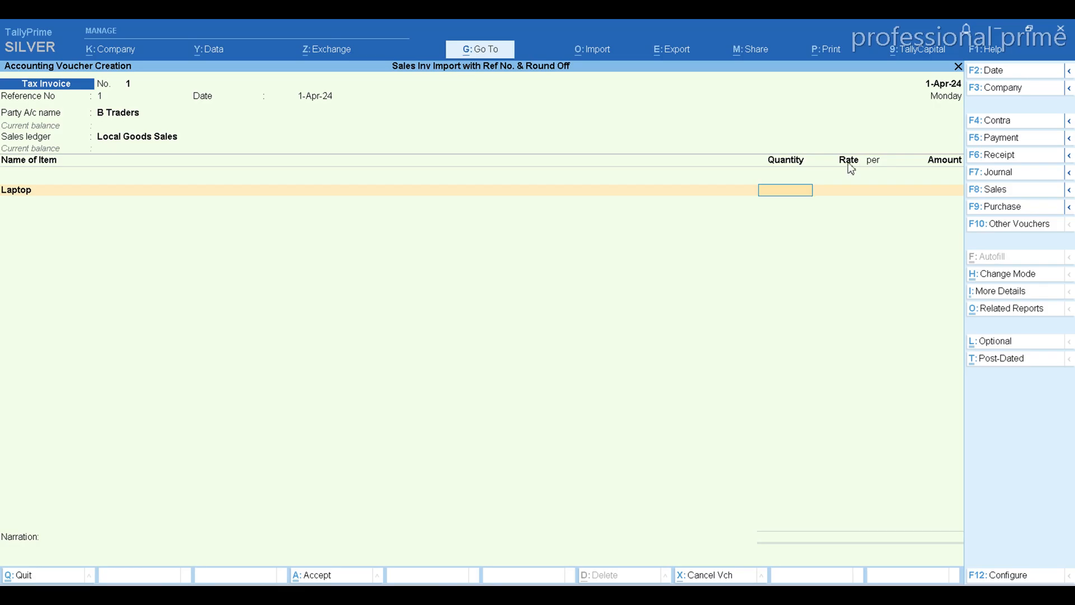
pyautogui.hotkey('alt', 'Tab')
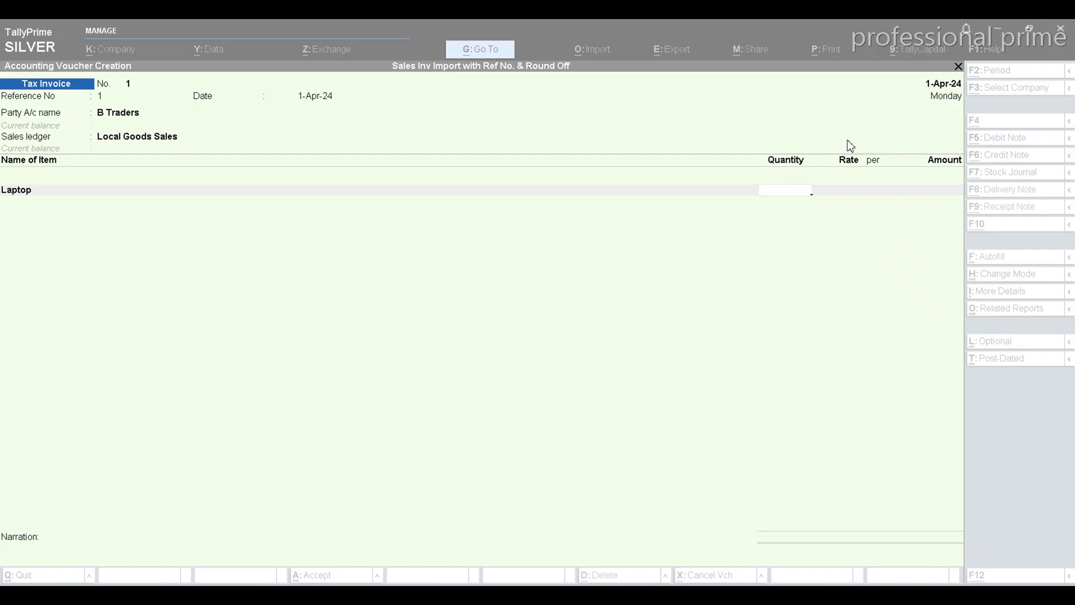
pyautogui.hotkey('alt', 'Tab')
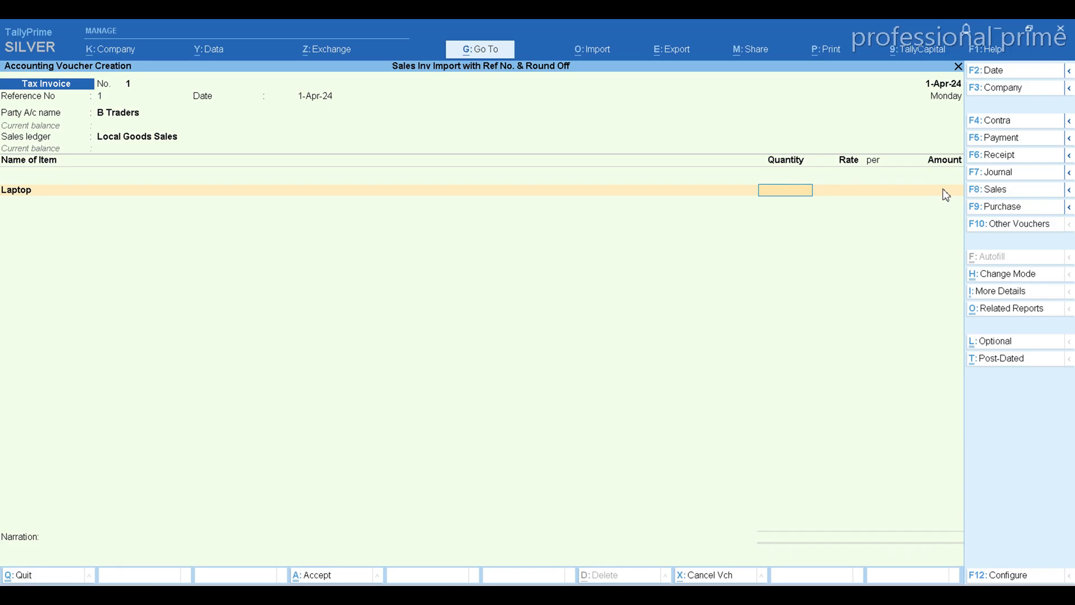
# Examine the remaining Excel columns, from the GST ledgers and amounts through Total inv value and Type of ref to Bill name
pyautogui.hotkey('alt', 'Tab')
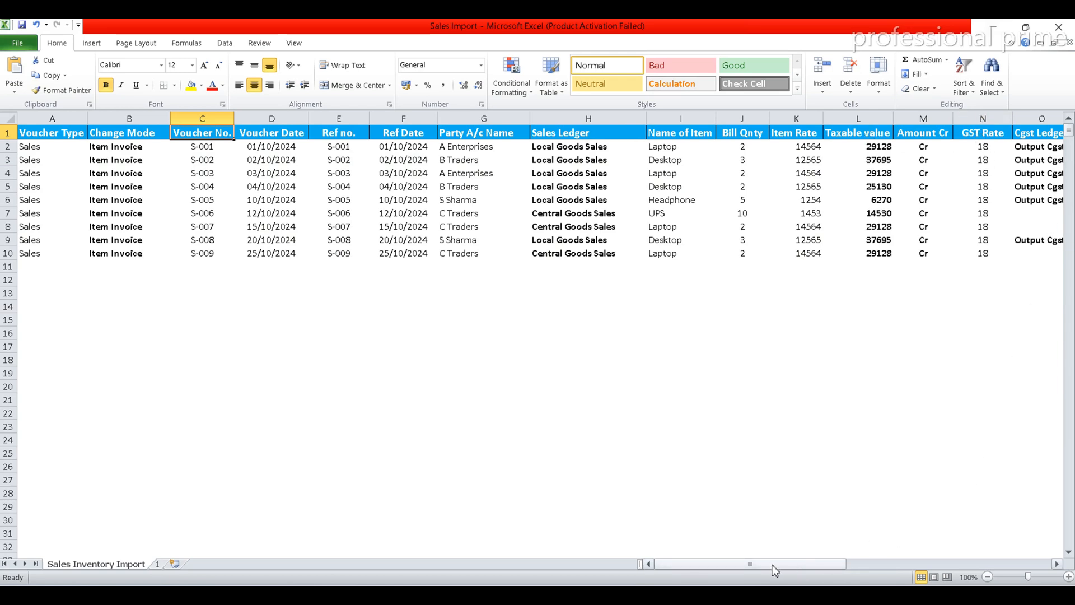
pyautogui.moveTo(775, 565); pyautogui.dragTo(837, 564)
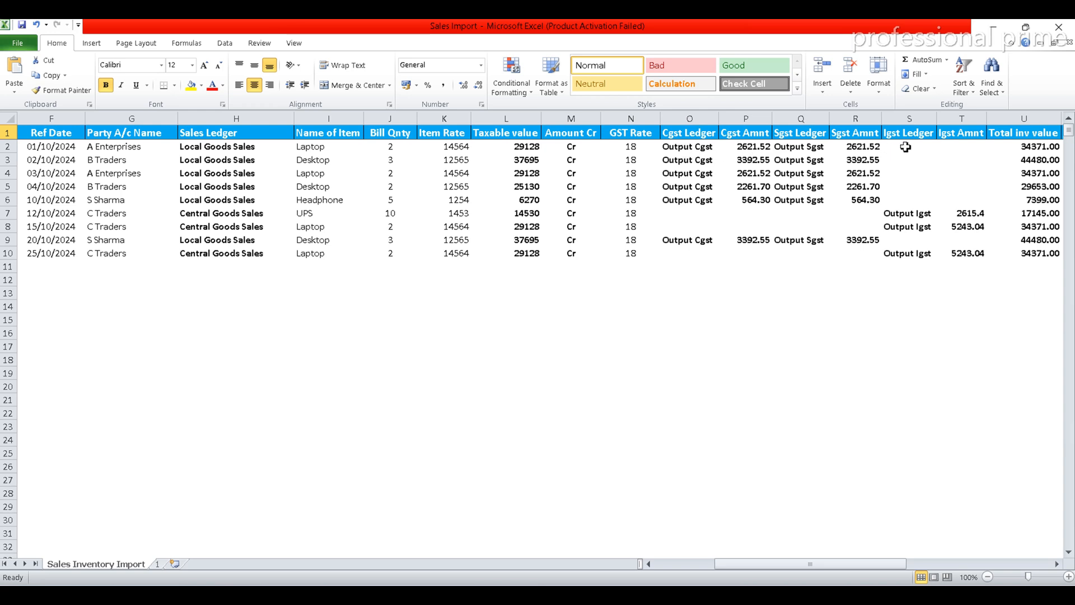
pyautogui.click(964, 133)
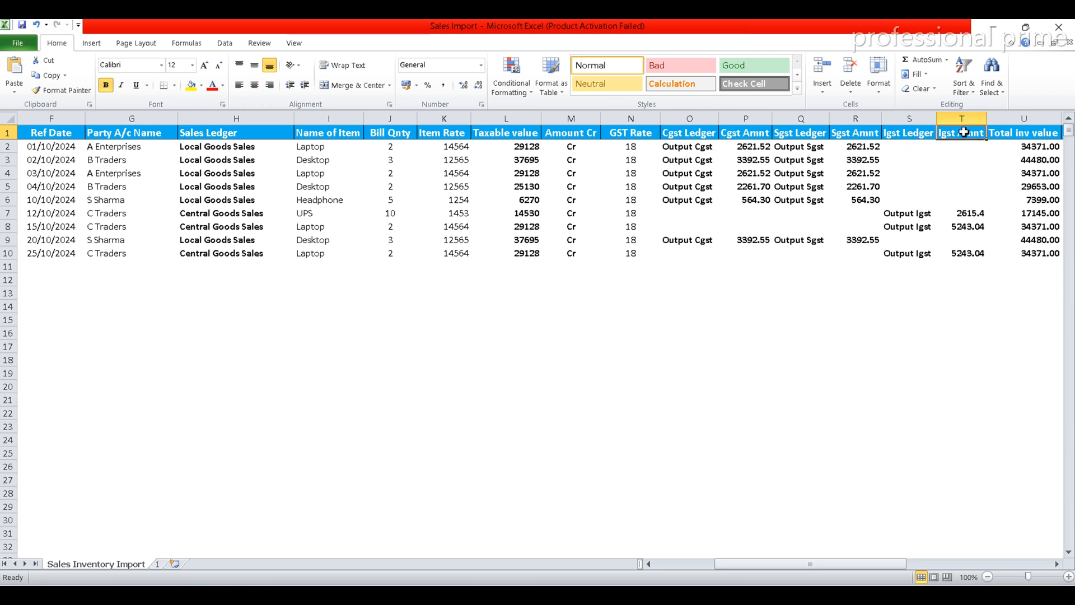
pyautogui.press('Right')
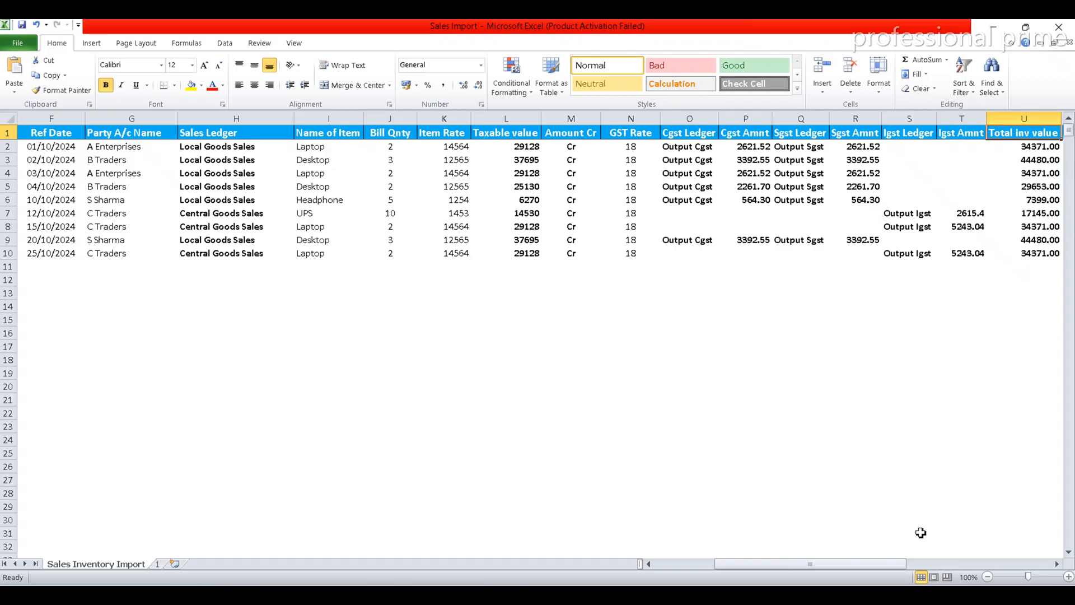
pyautogui.press('Right')
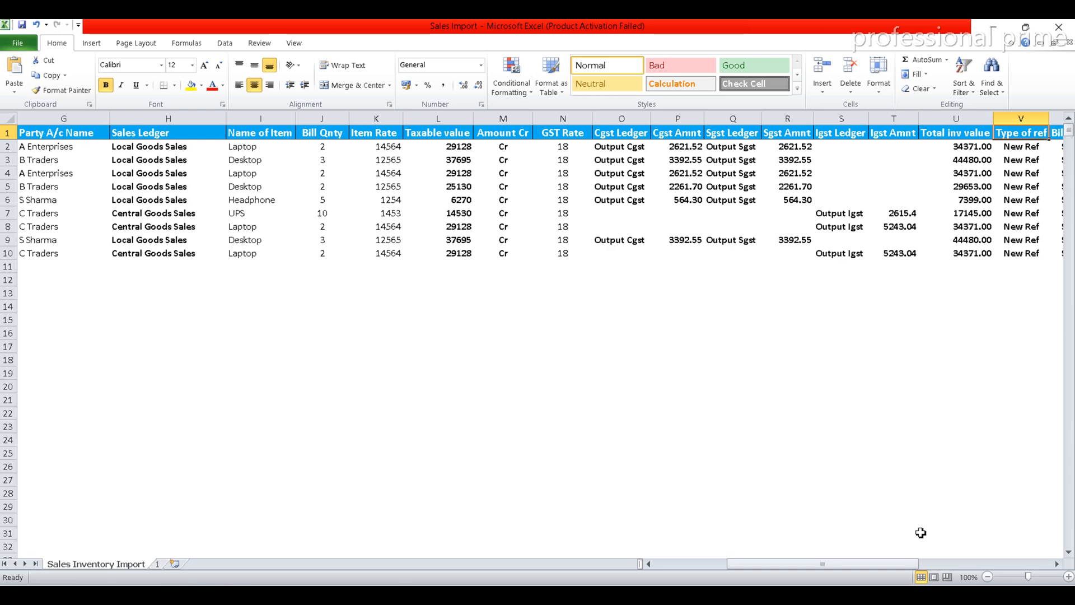
pyautogui.press('Down')
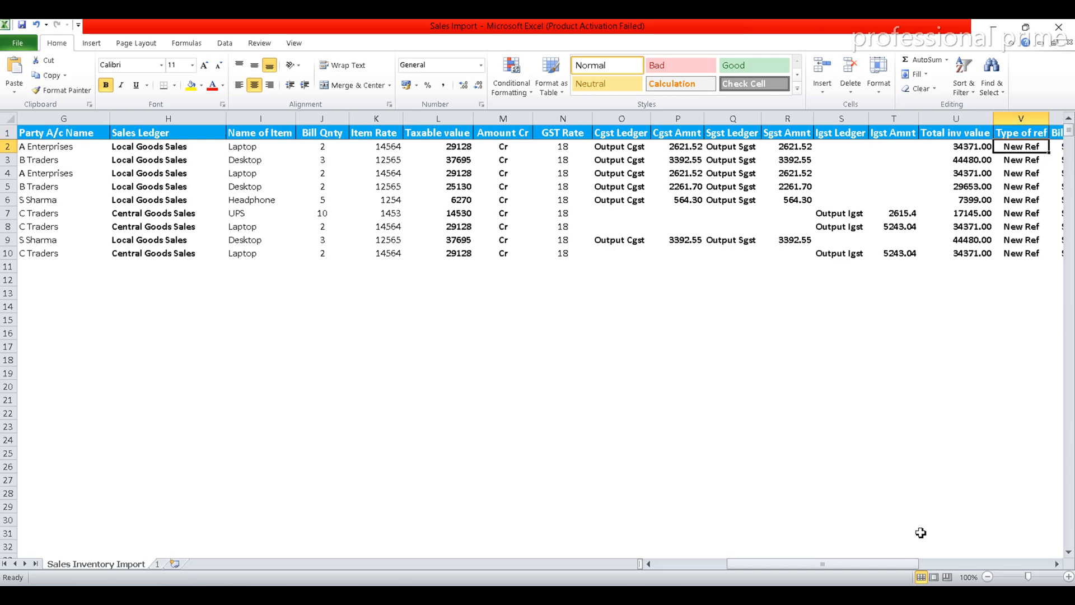
pyautogui.press('Up')
pyautogui.press('Right')
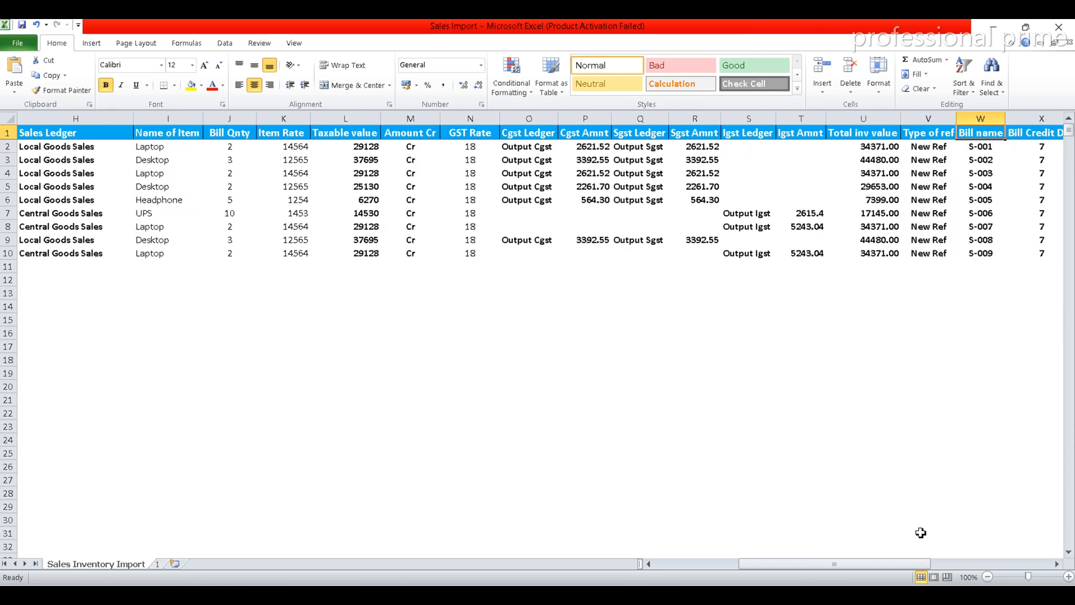
# In TallyPrime, enter a quantity of 1 PC and a rate of 15,000 for Laptop, then finish the item list
pyautogui.hotkey('alt', 'Tab')
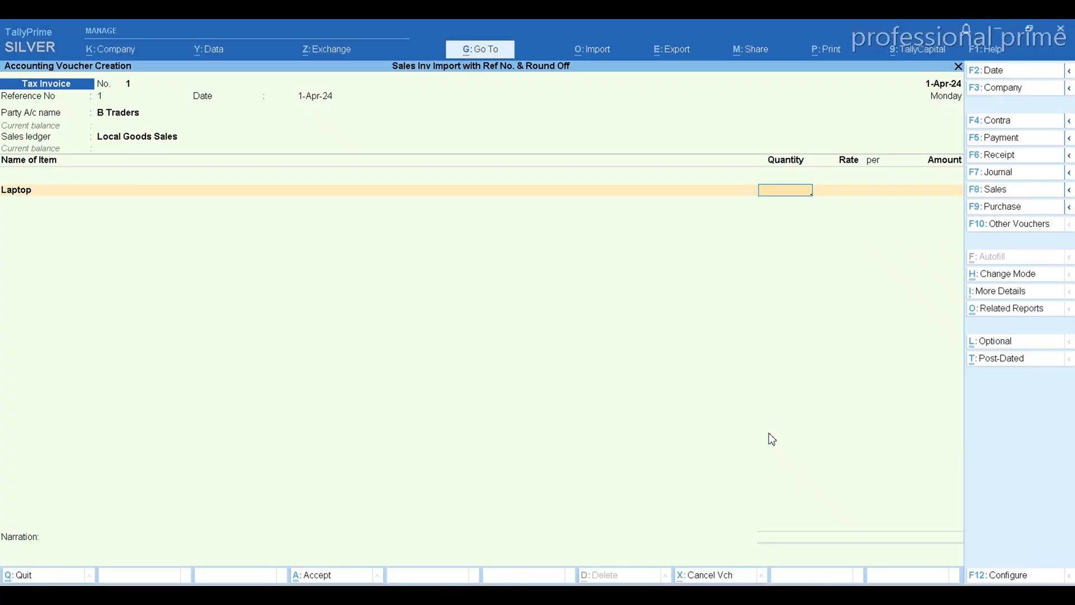
pyautogui.press('Return')
pyautogui.press('Return')
pyautogui.press('Return')
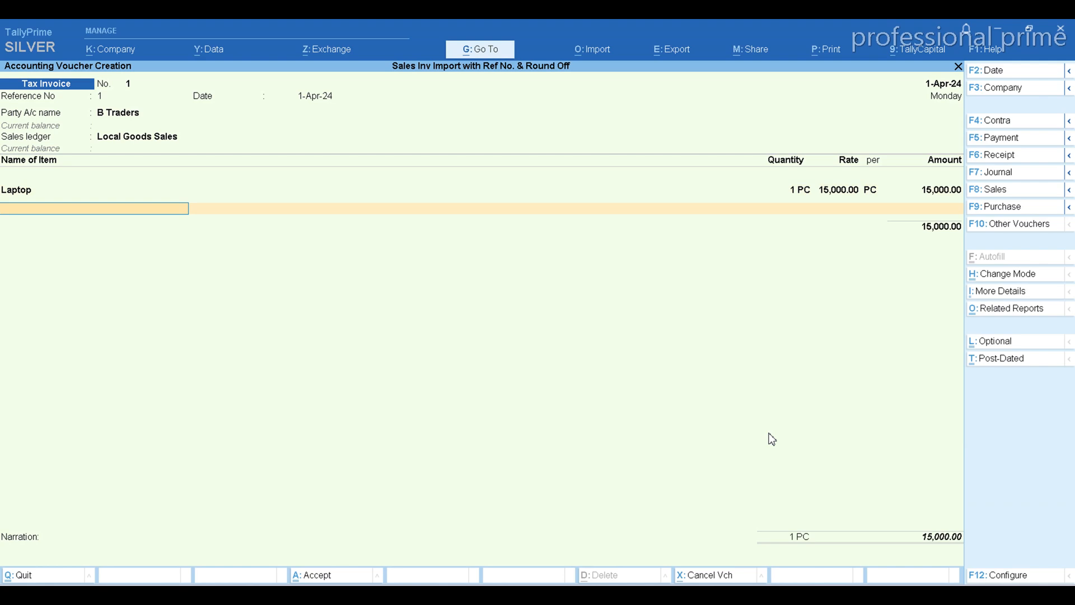
pyautogui.press('Return')
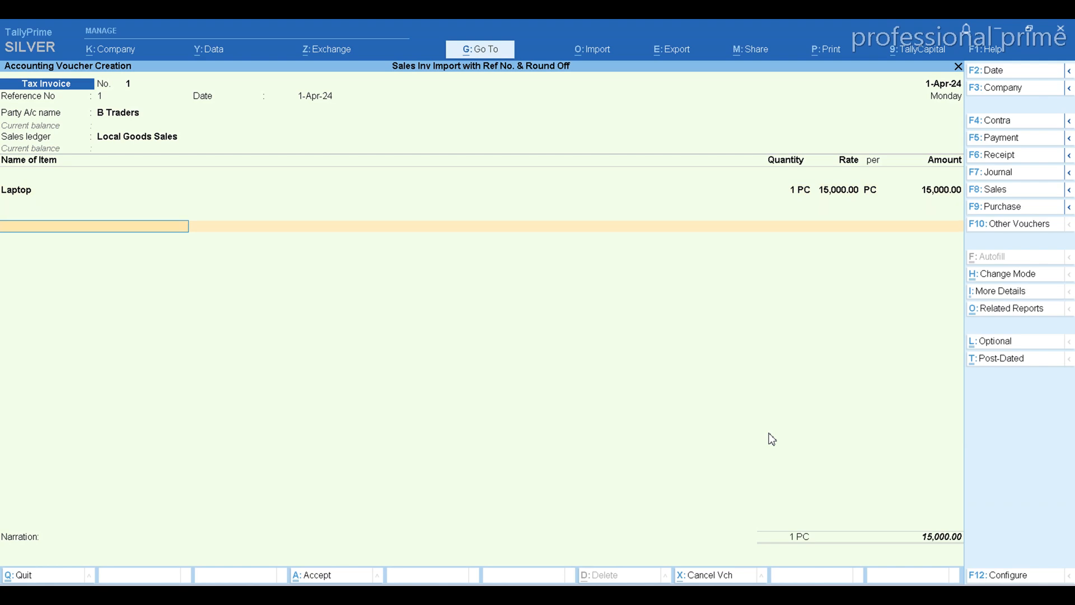
# Add the Output Cgst and Output Sgst ledgers to the voucher and proceed to the party's bill-wise details
pyautogui.press('Down')
pyautogui.press('Return')
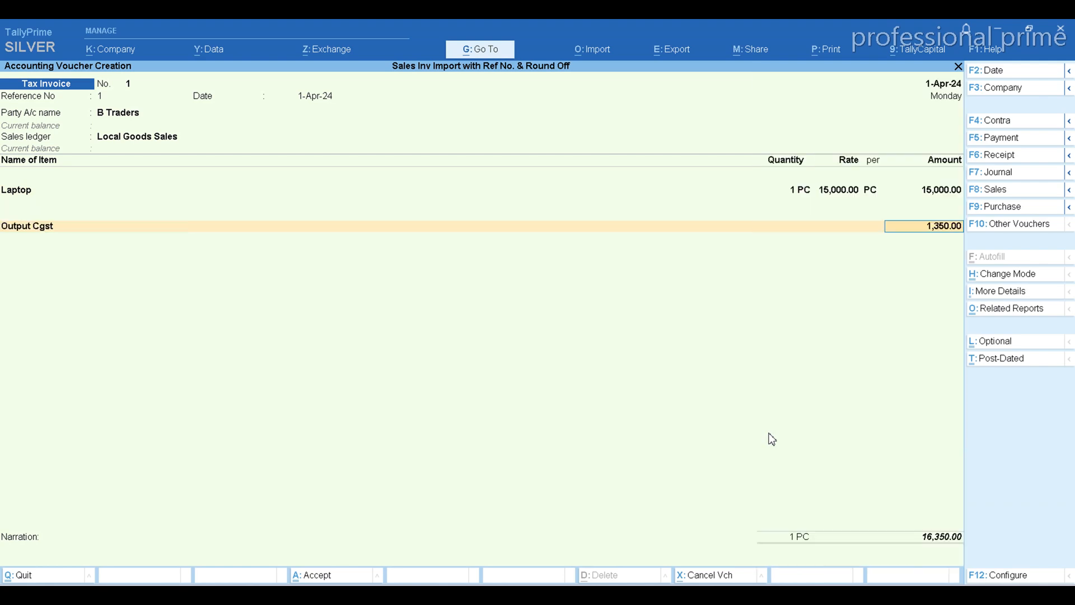
pyautogui.press('Return')
pyautogui.write('Ou')
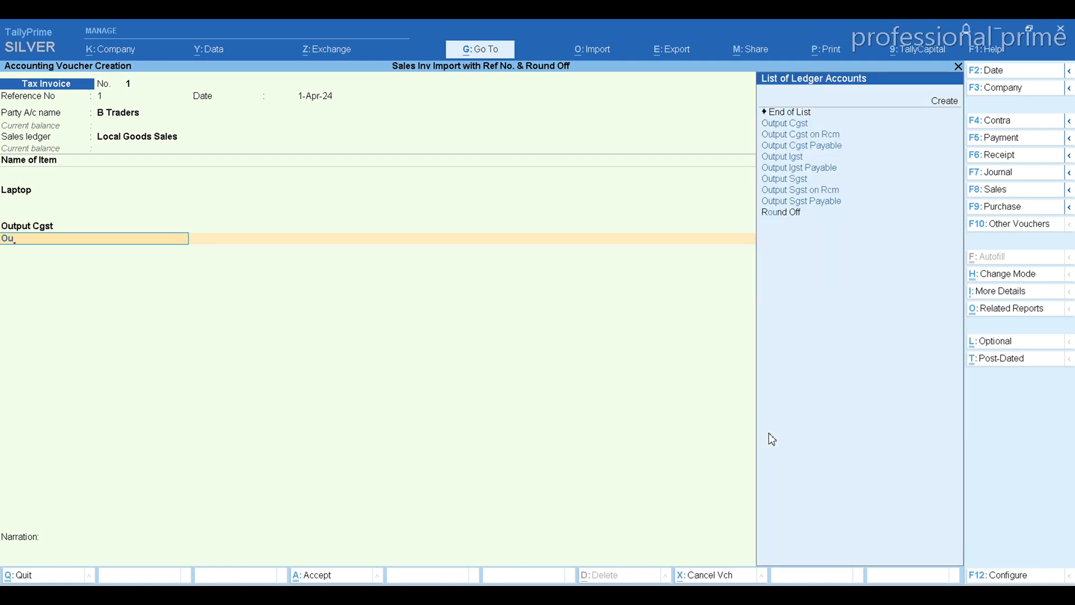
pyautogui.press('Up')
pyautogui.press('Up')
pyautogui.press('Up')
pyautogui.press('Up')
pyautogui.press('Return')
pyautogui.press('Return')
pyautogui.press('Return')
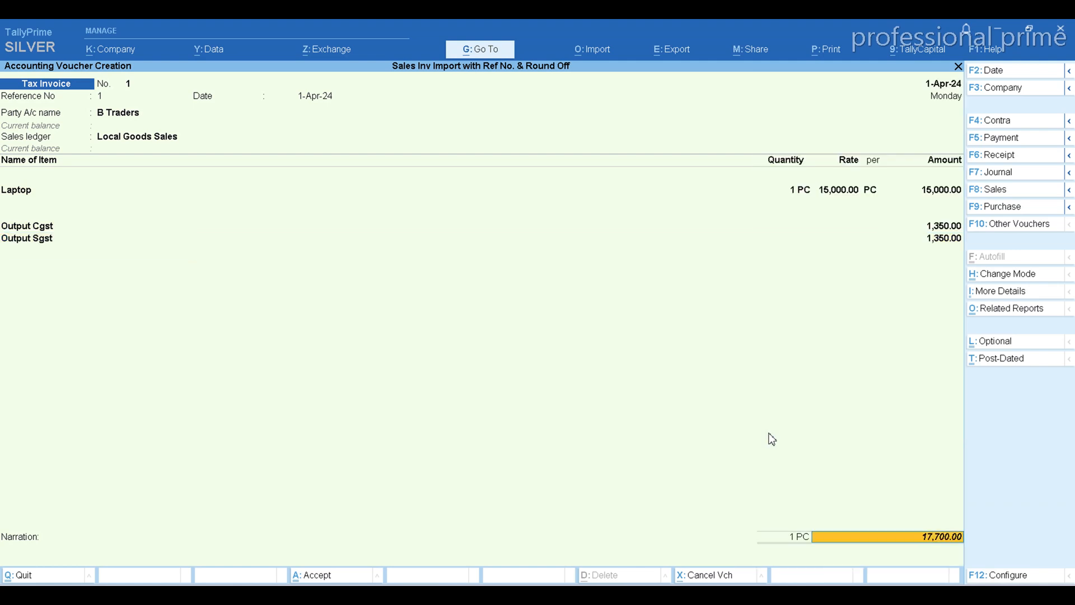
pyautogui.press('Return')
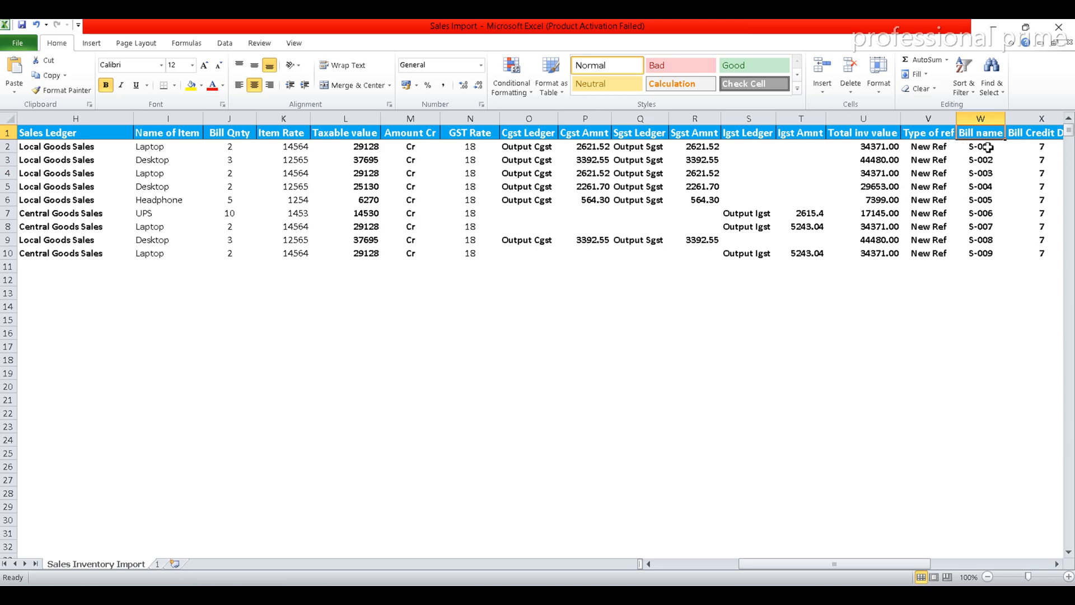
# In Excel, examine the Bill Credit Day column and its row values, ending at the Bill amount header
pyautogui.press('Right')
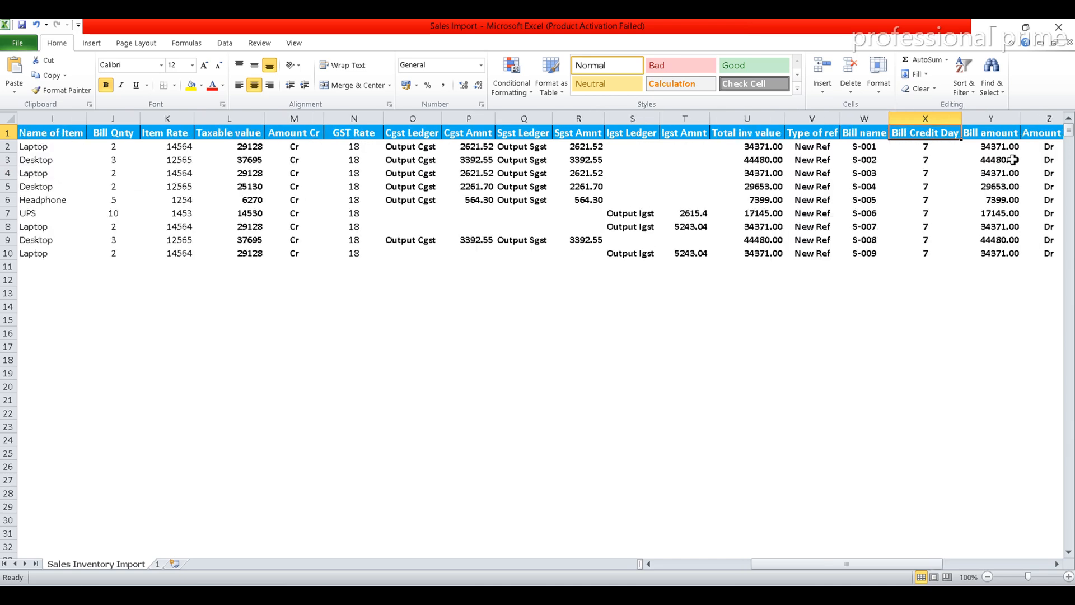
pyautogui.press('Down')
pyautogui.press('Down')
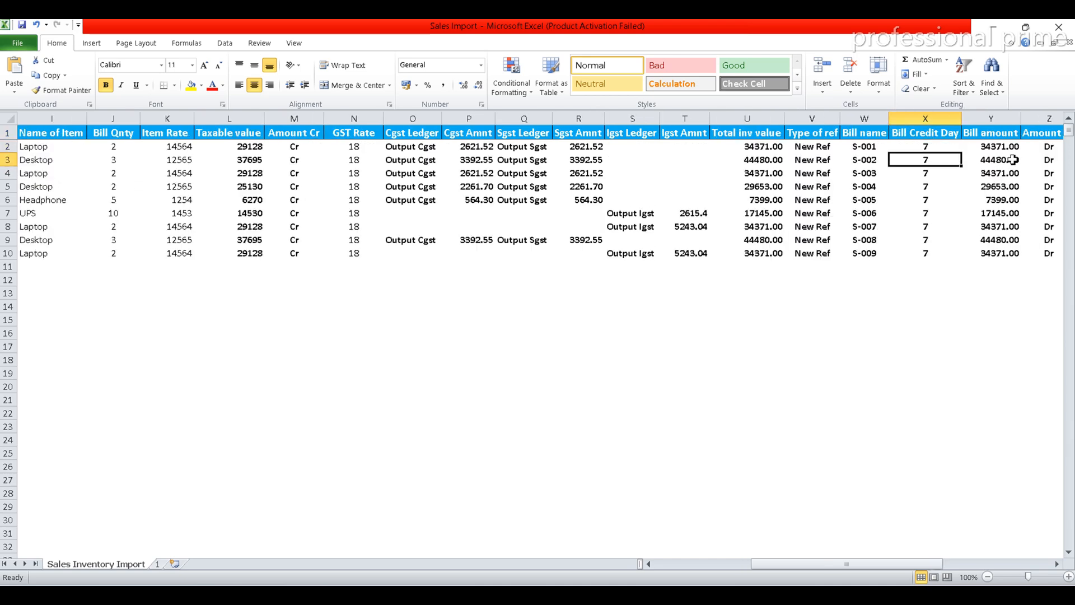
pyautogui.press('Down')
pyautogui.press('Down')
pyautogui.press('Up')
pyautogui.press('Up')
pyautogui.press('Up')
pyautogui.press('Up')
pyautogui.press('Right')
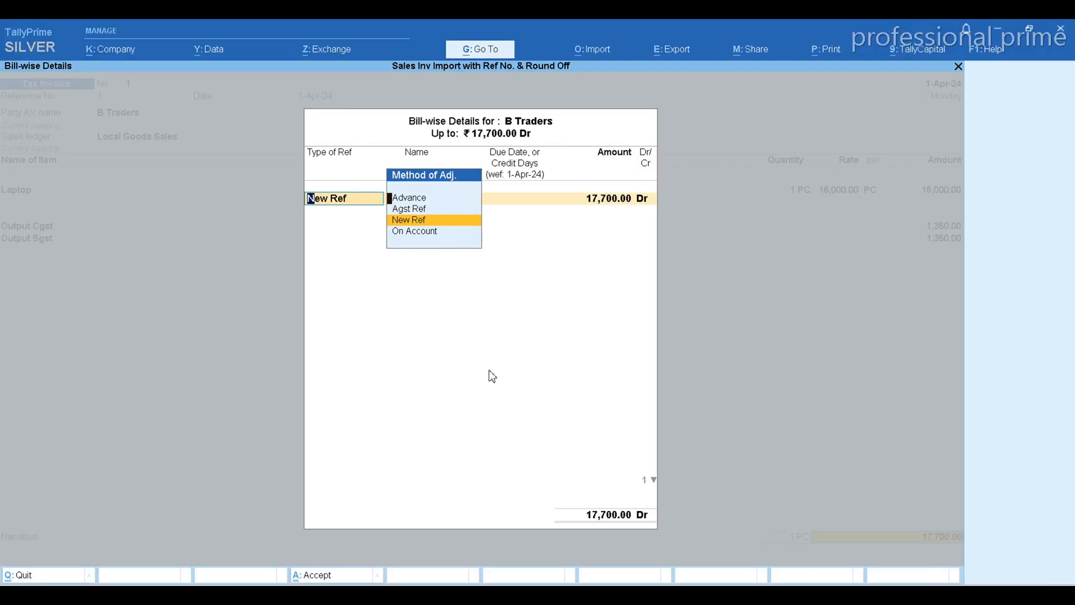
# In TallyPrime, keep New Ref with bill name 1 and set the credit period to 7 days
pyautogui.press('Return')
pyautogui.press('Return')
pyautogui.press('Return')
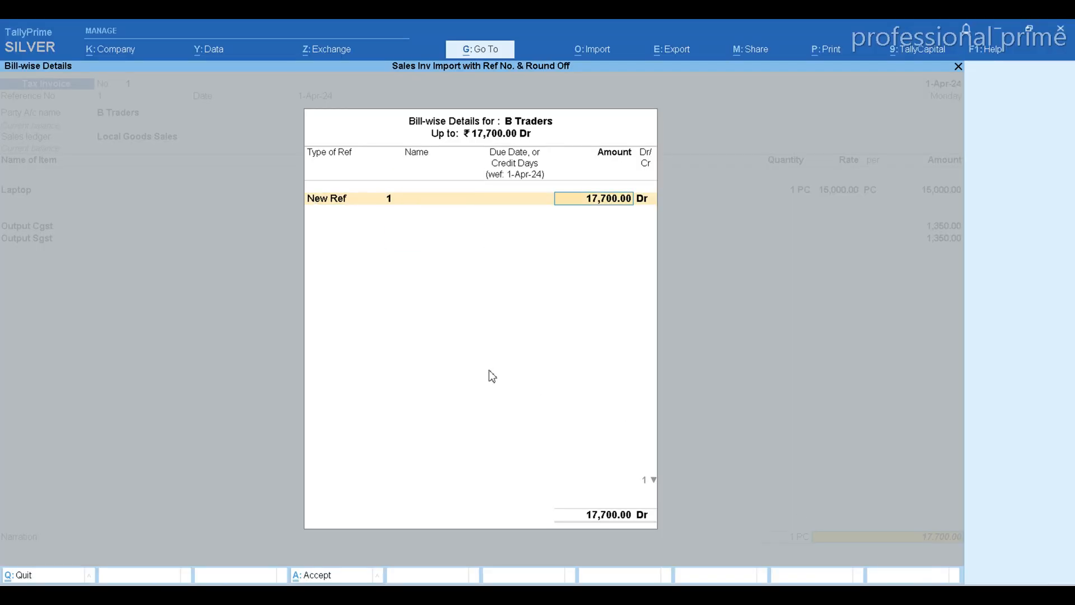
pyautogui.press('BackSpace')
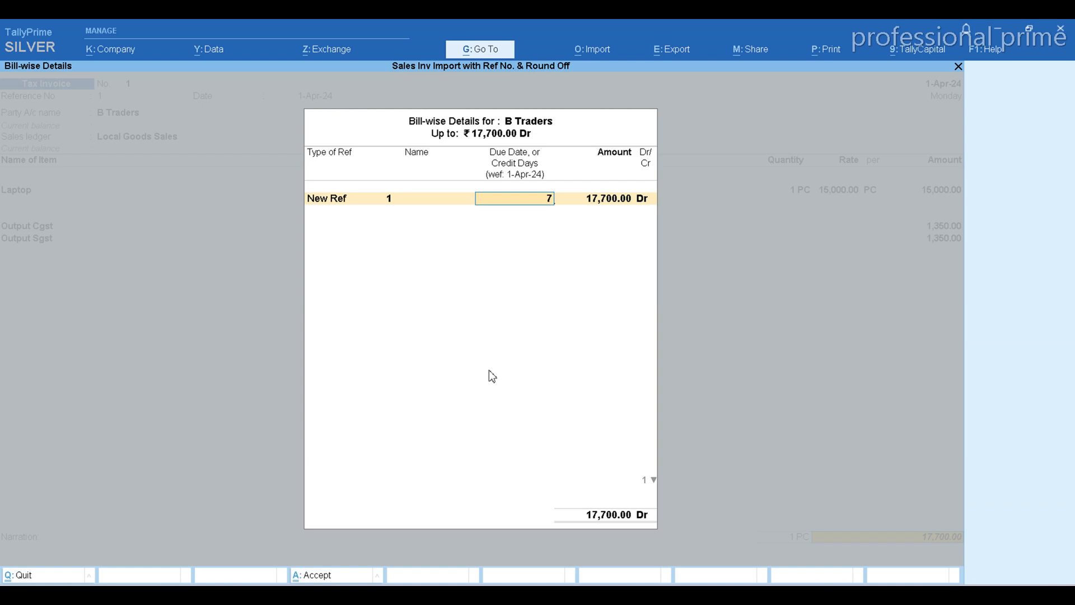
pyautogui.write('7')
pyautogui.press('Return')
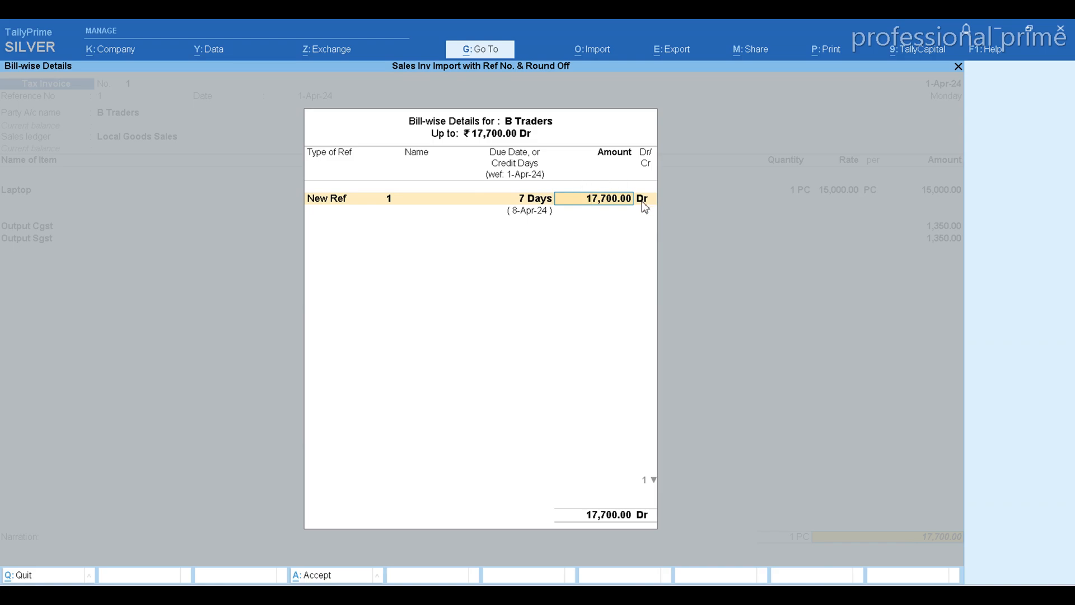
# In Excel, examine the columns from Amount Dr, State and GSTIN through Round off Amount, ending back at the first columns
pyautogui.hotkey('alt', 'Tab')
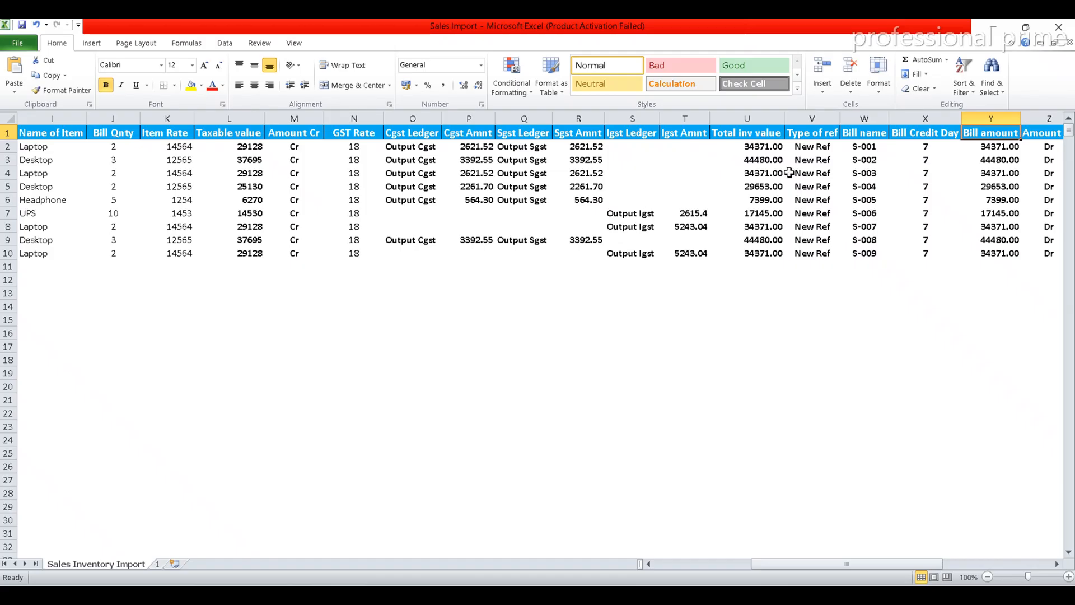
pyautogui.click(1043, 132)
pyautogui.click(1043, 131)
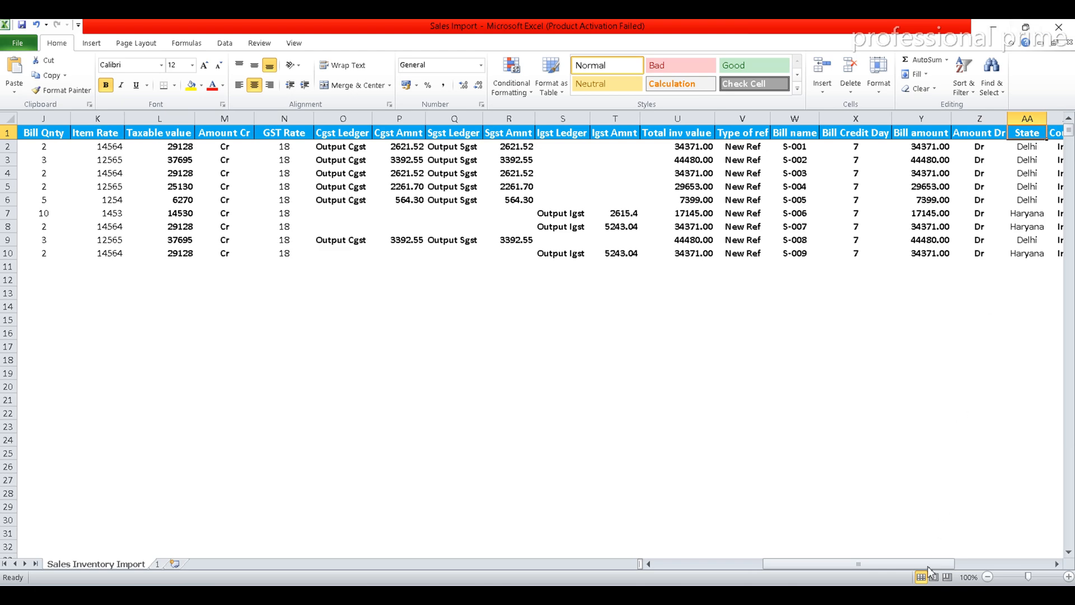
pyautogui.press('Right')
pyautogui.press('Right')
pyautogui.press('Right')
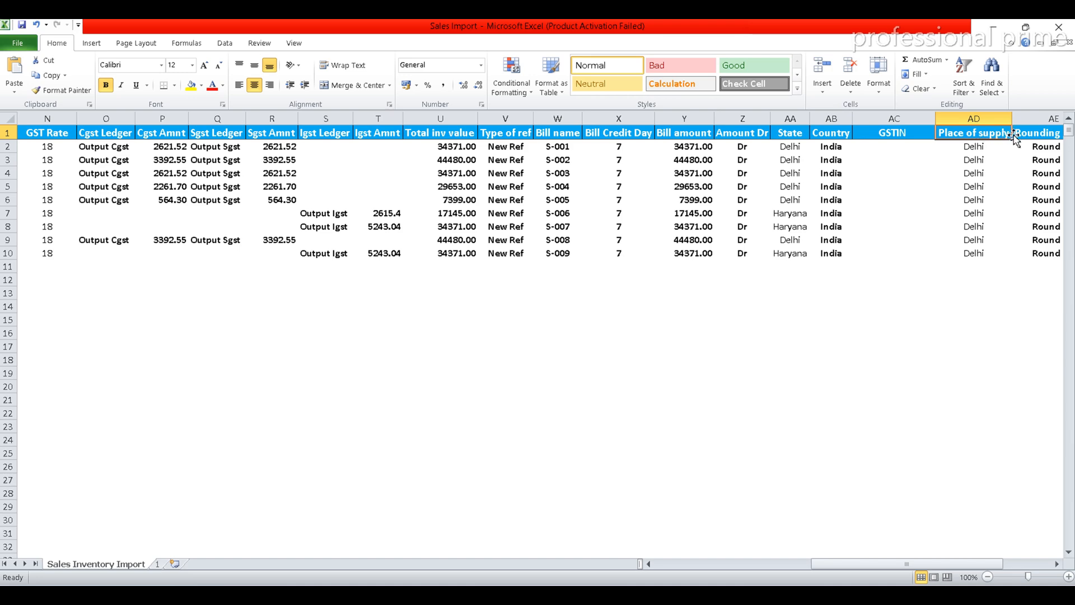
pyautogui.click(1047, 133)
pyautogui.press('Right')
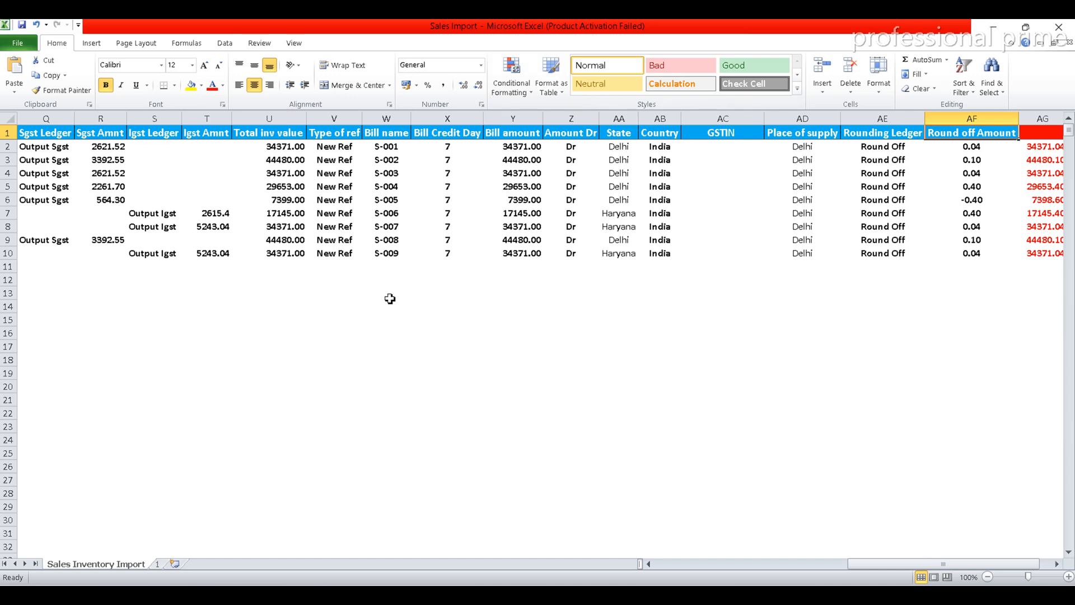
pyautogui.click(670, 564)
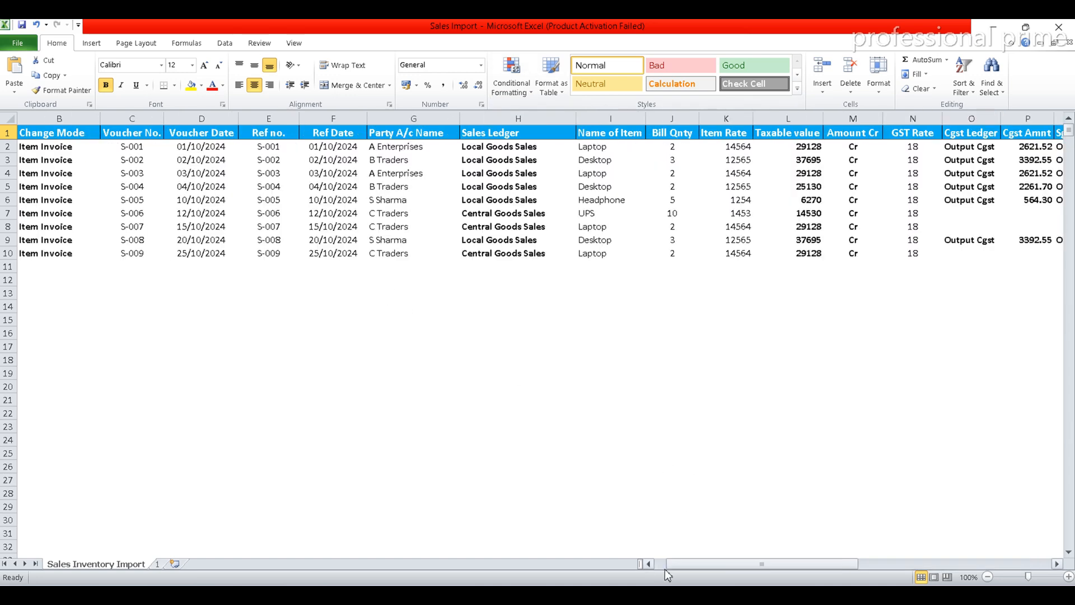
pyautogui.click(665, 568)
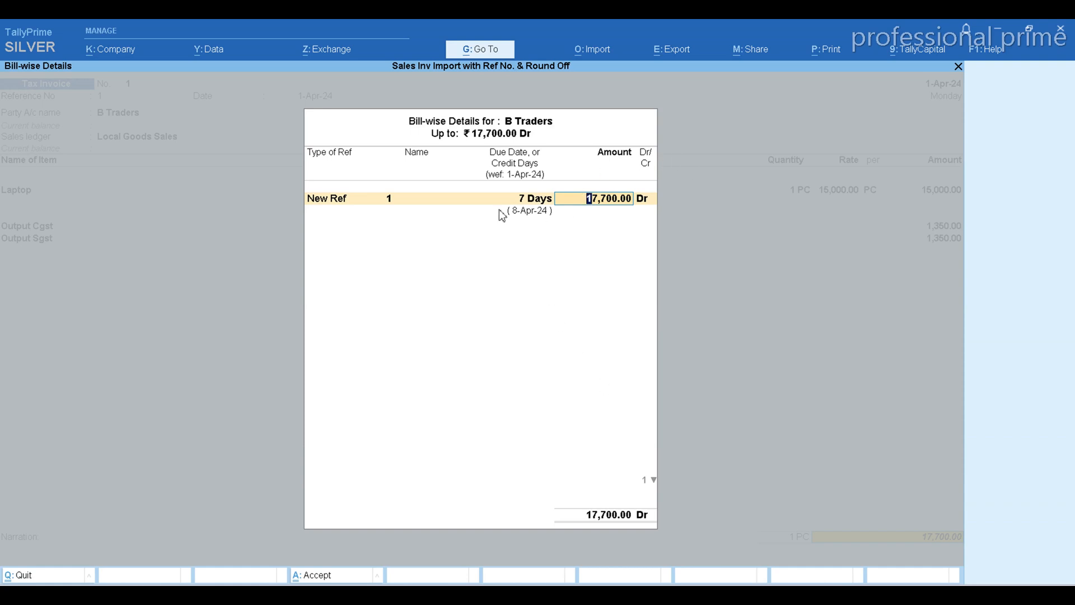
# In TallyPrime, discard the unsaved sample sales voucher and return to the Gateway of Tally
pyautogui.press('BackSpace')
pyautogui.press('Return')
pyautogui.press('Escape')
pyautogui.press('Return')
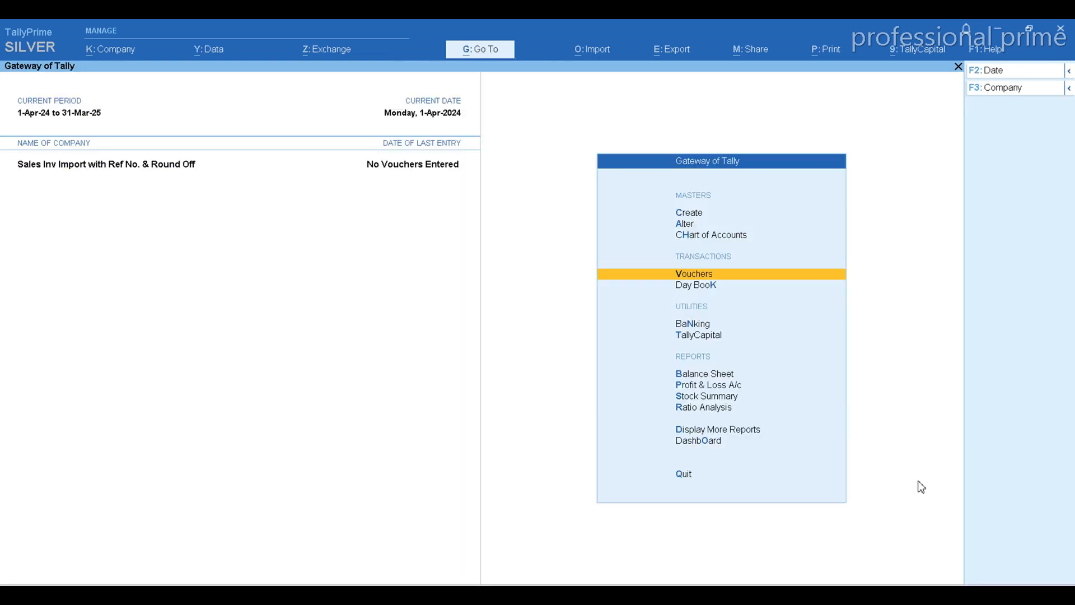
# Start creating a new Excel mapping template for importing transactions
pyautogui.press('Up')
pyautogui.press('Up')
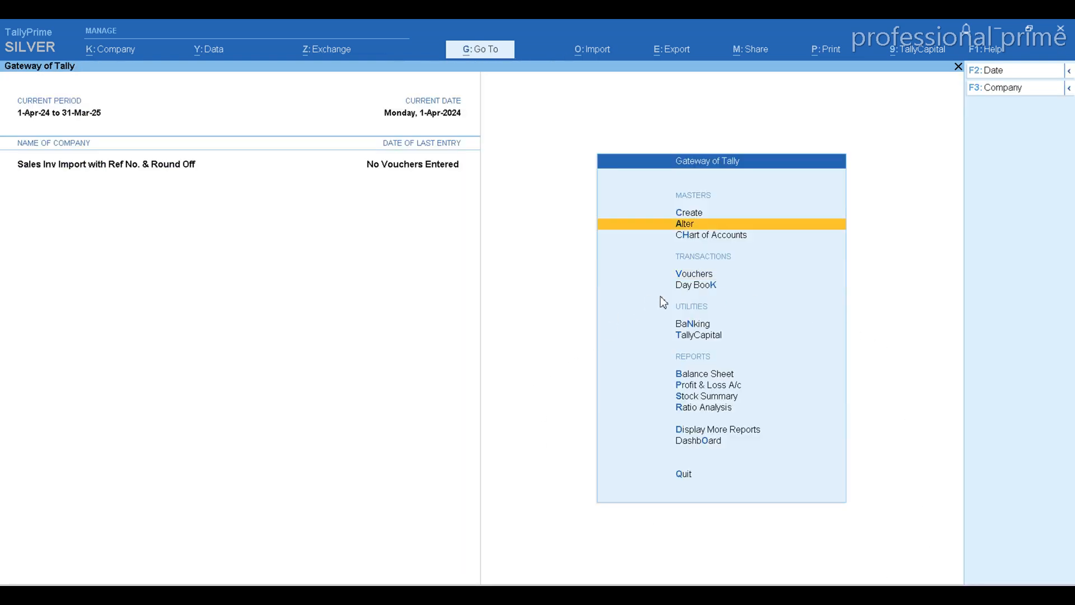
pyautogui.click(596, 49)
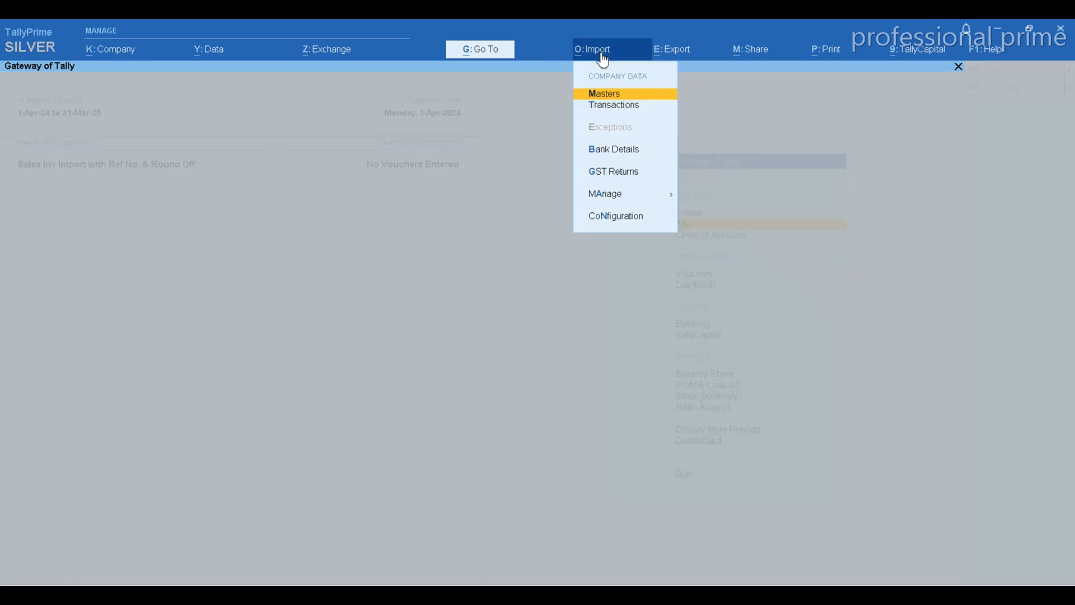
pyautogui.press('Down')
pyautogui.press('Down')
pyautogui.press('Down')
pyautogui.press('Down')
pyautogui.press('Return')
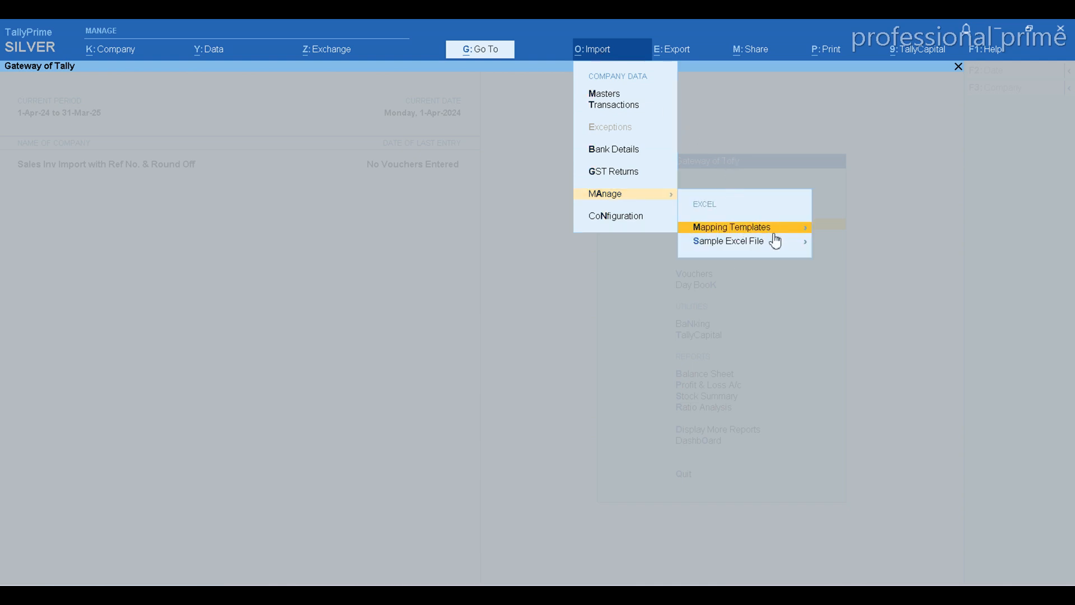
pyautogui.press('Return')
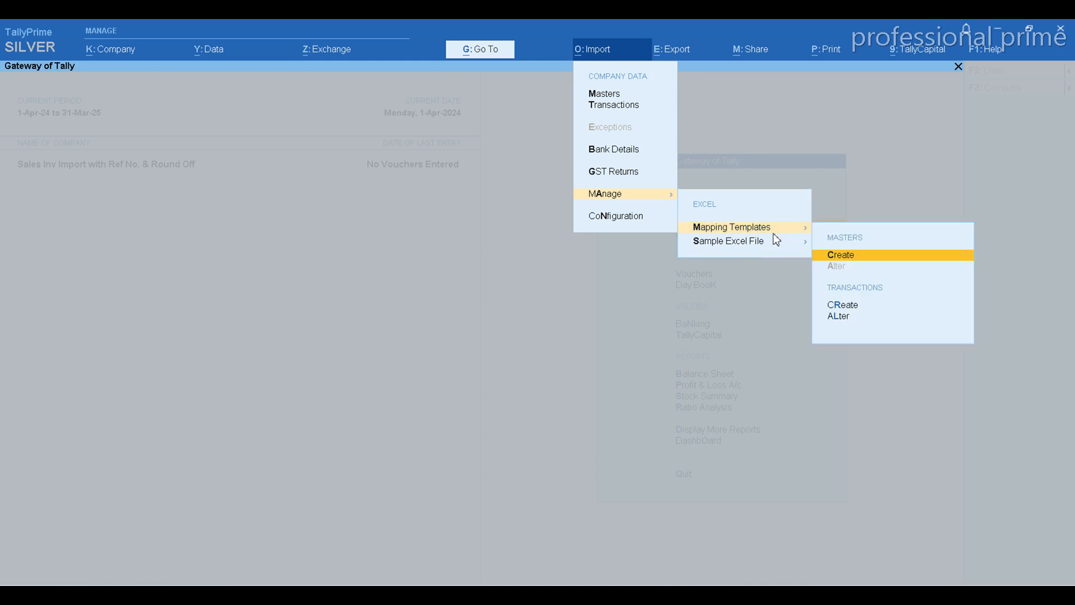
pyautogui.press('Down')
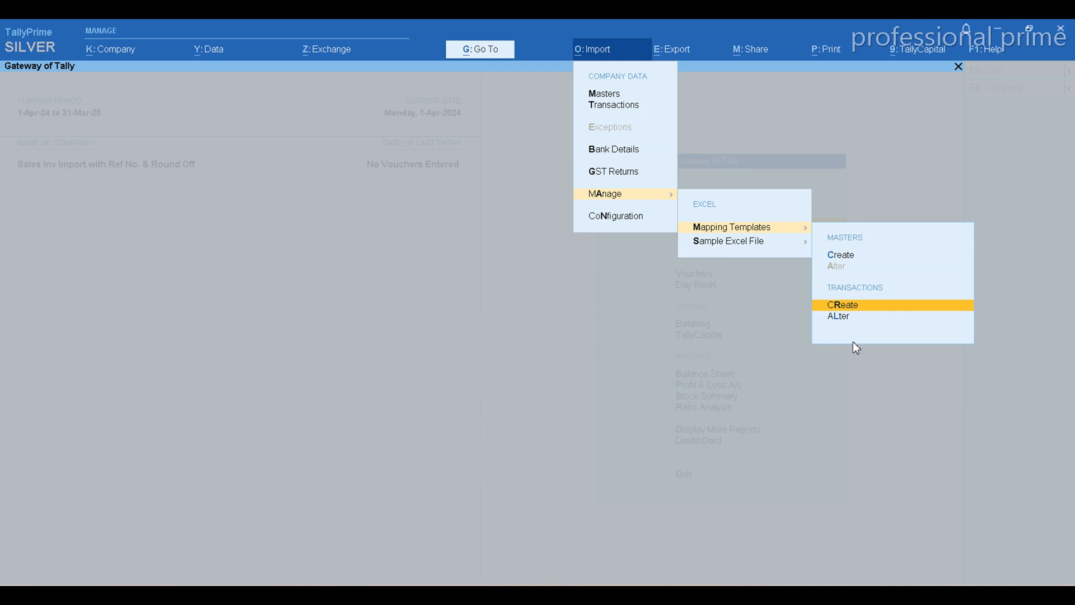
pyautogui.press('Return')
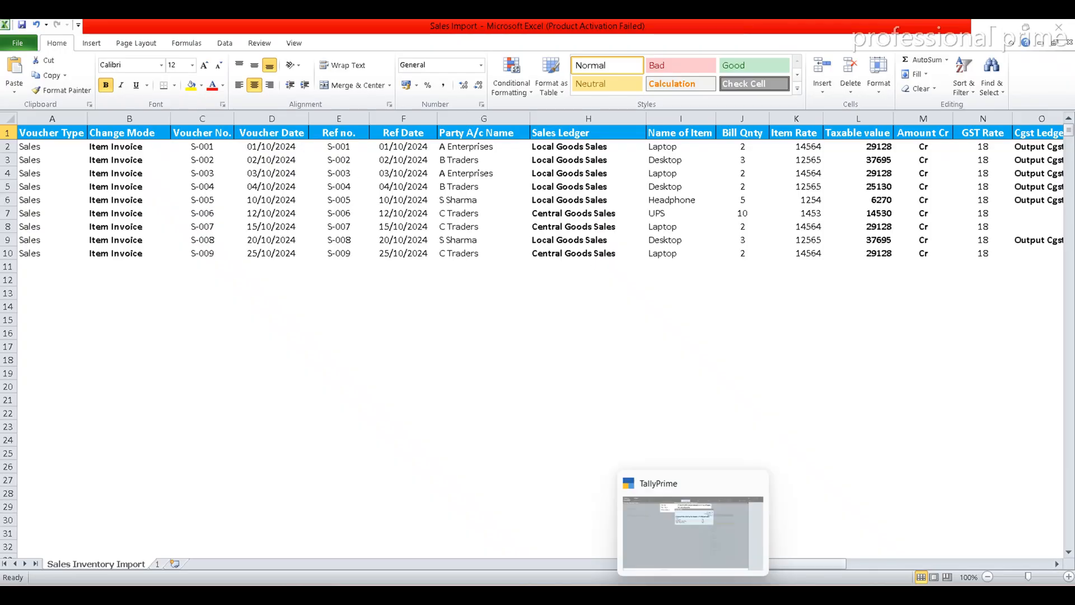
# In TallyPrime, choose Sales Import.xlsx as the file to import and Sales Inventory Import as its worksheet
pyautogui.click(694, 594)
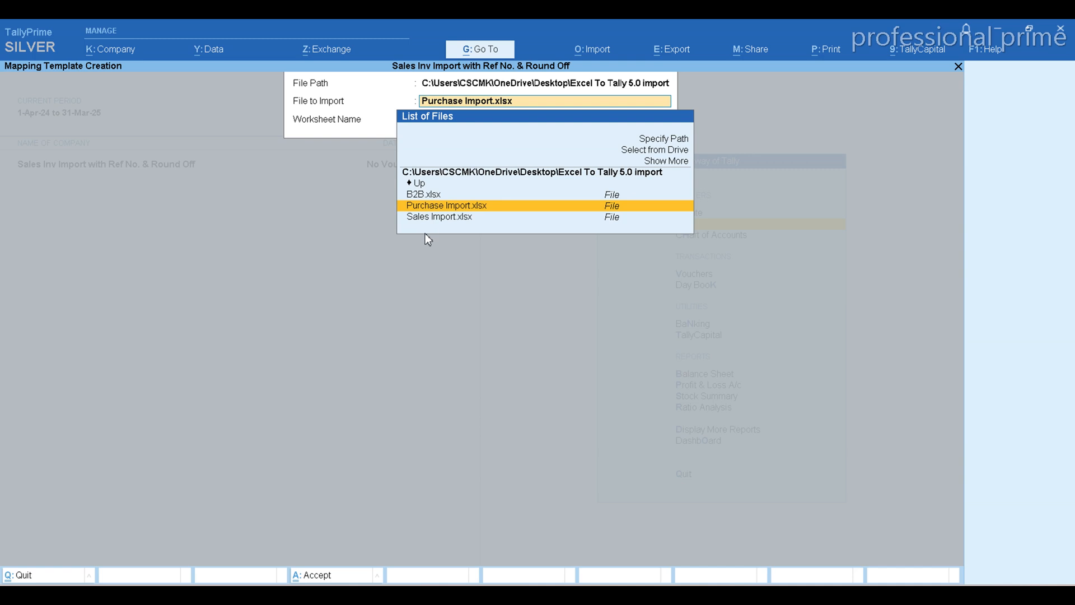
pyautogui.press('Down')
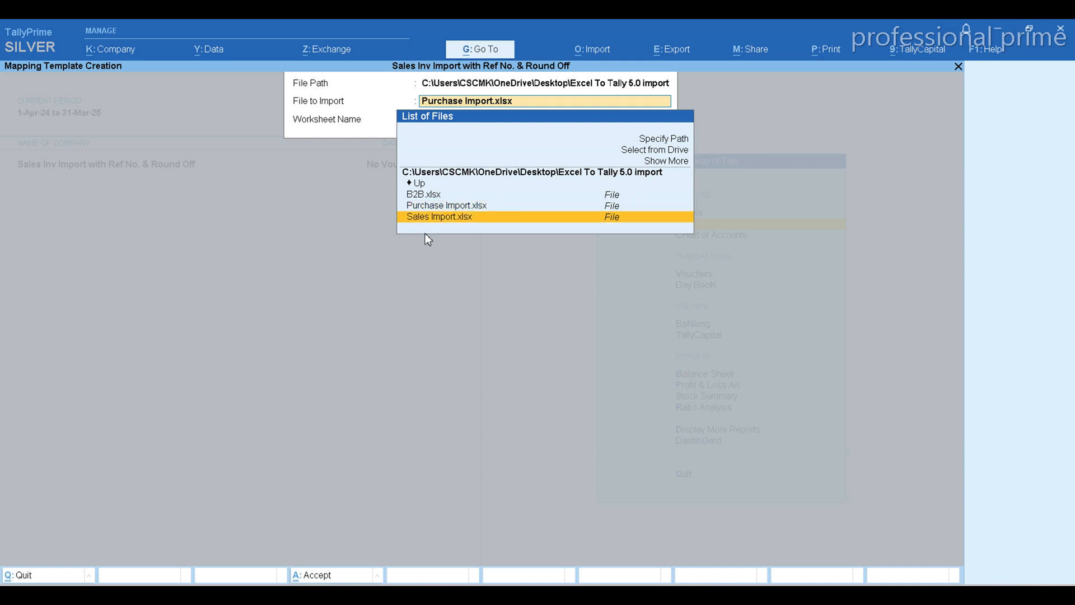
pyautogui.click(450, 219)
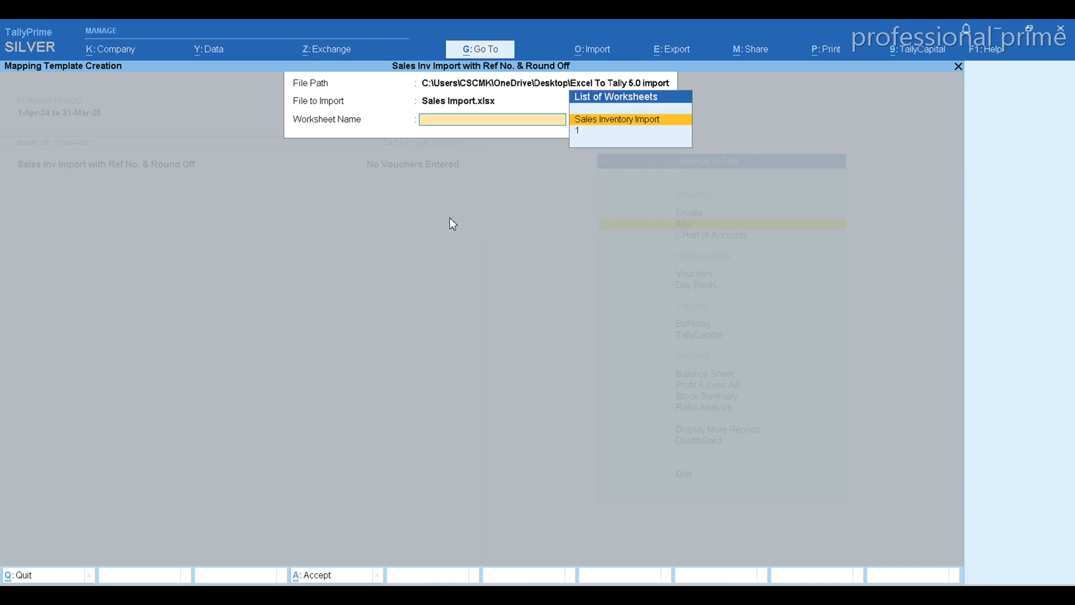
pyautogui.click(596, 120)
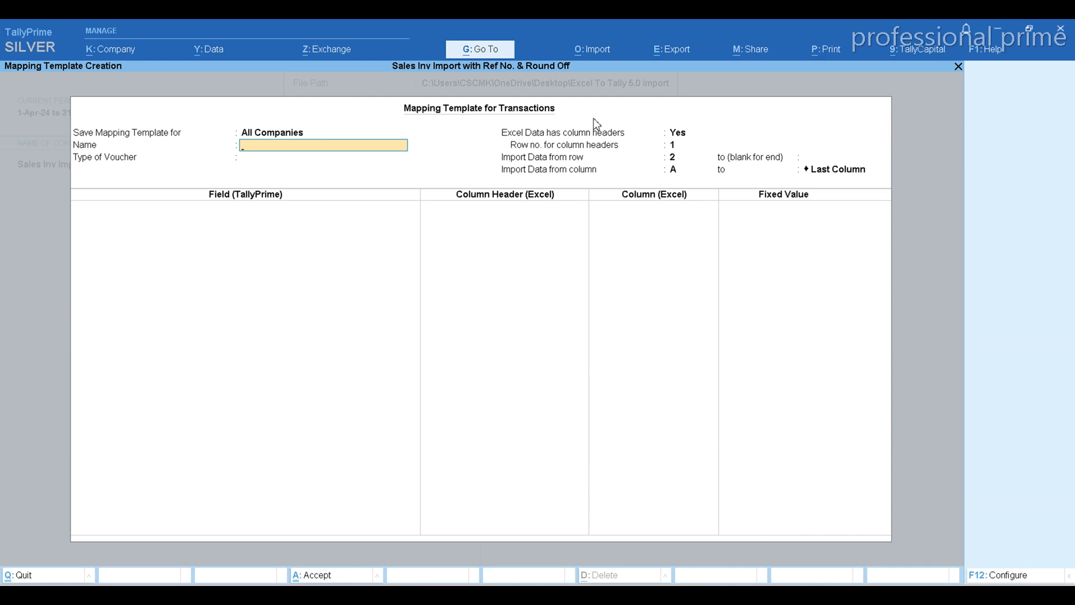
# Save the mapping template for This Company, name it Sales Inventory Inv Import and set its voucher type to Accounting Vouchers
pyautogui.press('BackSpace')
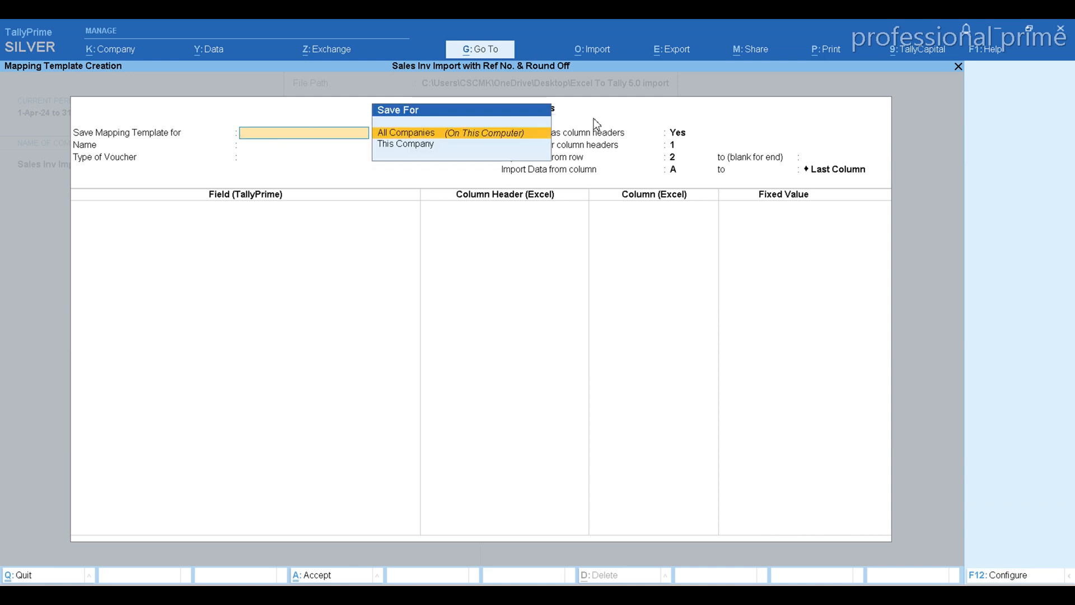
pyautogui.press('Down')
pyautogui.press('Return')
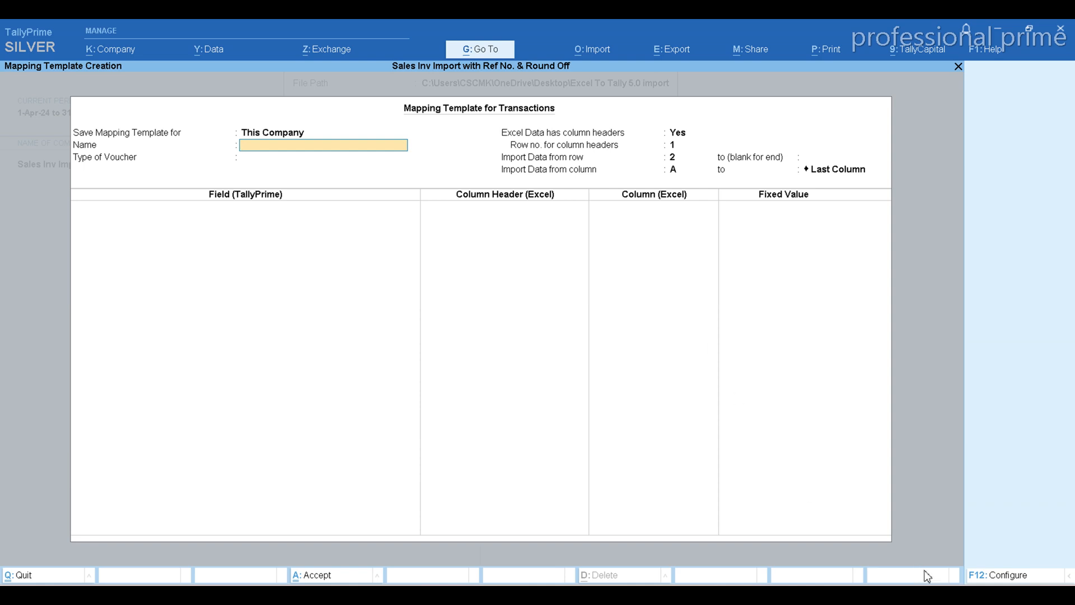
pyautogui.write('Sales Inventory Inv Import')
pyautogui.press('Return')
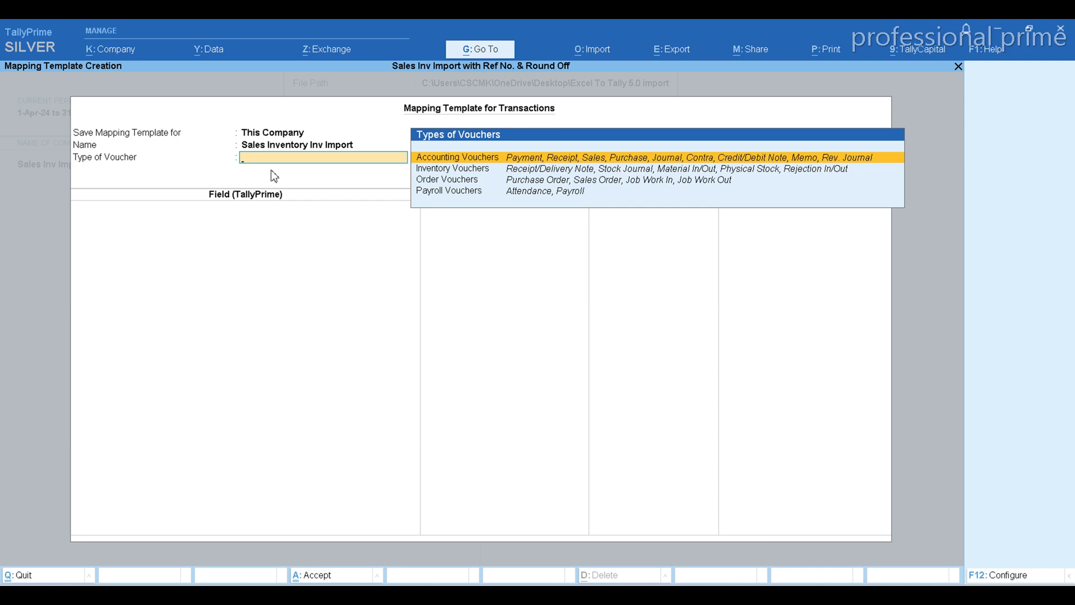
pyautogui.press('Return')
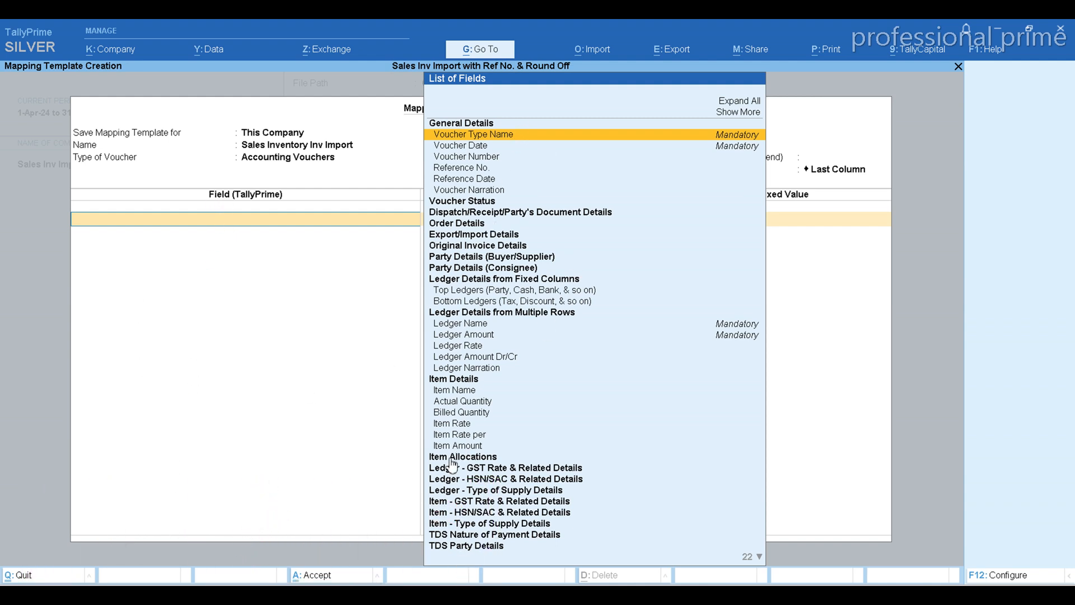
# Map the Voucher Type Name field to the Excel column header Voucher Type, after checking that column in the workbook
pyautogui.click(536, 135)
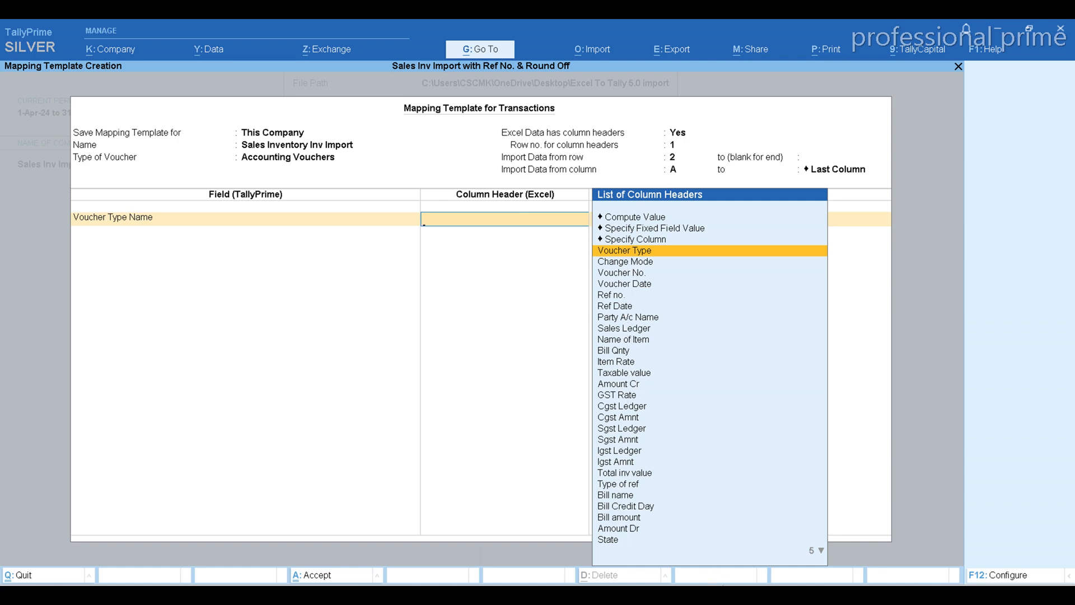
pyautogui.hotkey('alt', 'Tab')
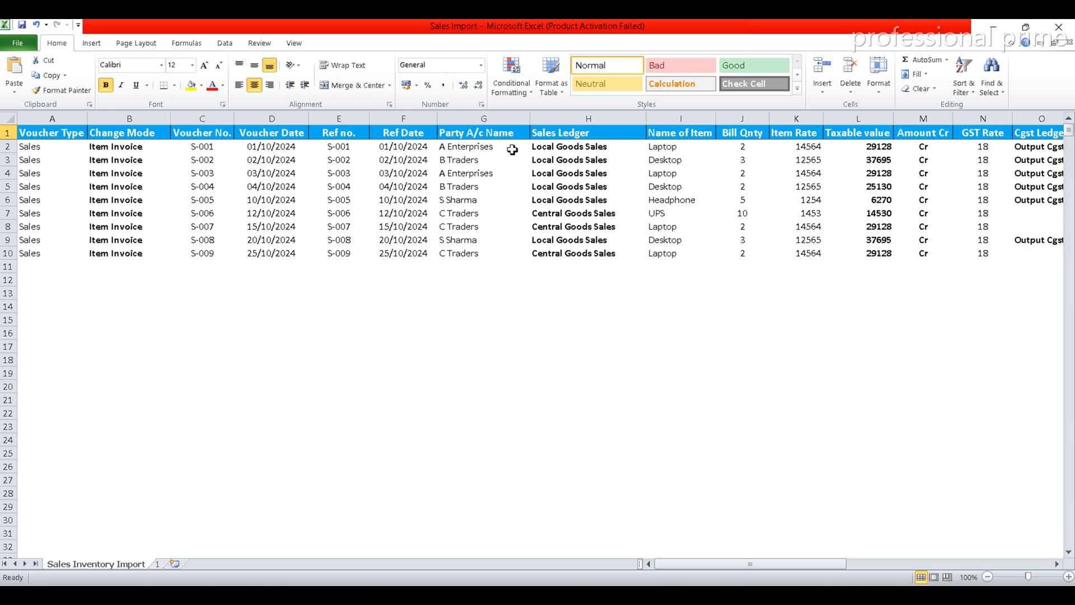
pyautogui.click(694, 595)
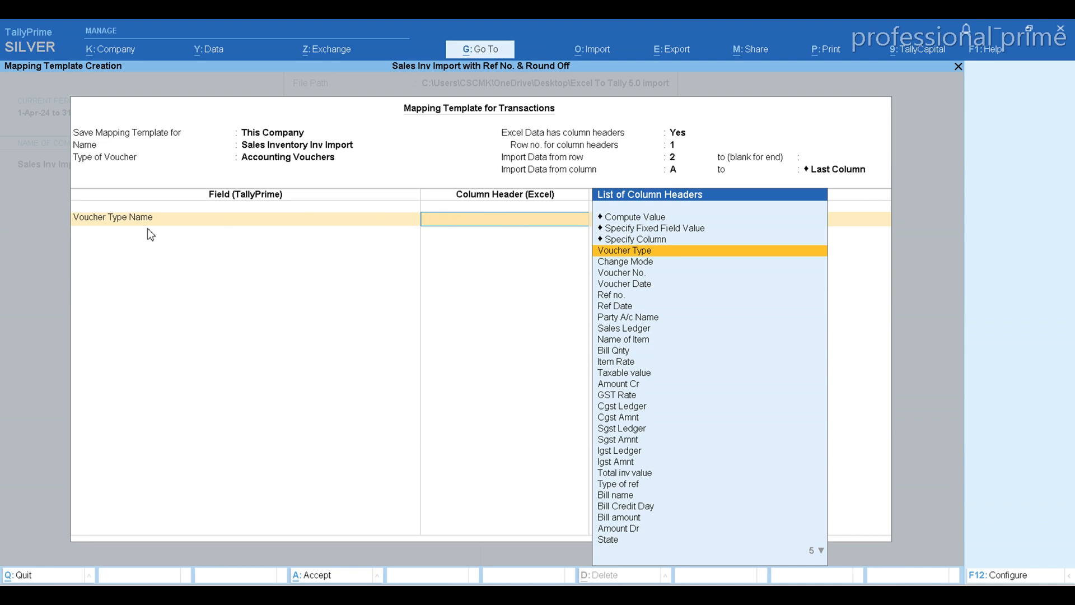
pyautogui.click(652, 255)
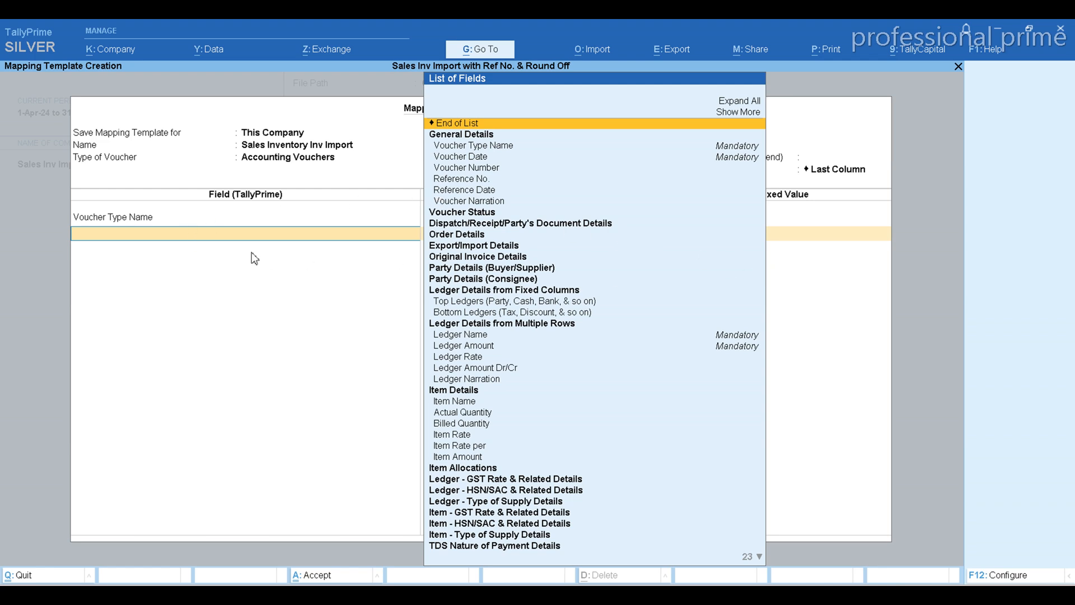
# Map the Change Mode field to the Excel column header Change Mode
pyautogui.hotkey('alt', 'Tab')
pyautogui.hotkey('alt', 'Tab')
pyautogui.write('Chang')
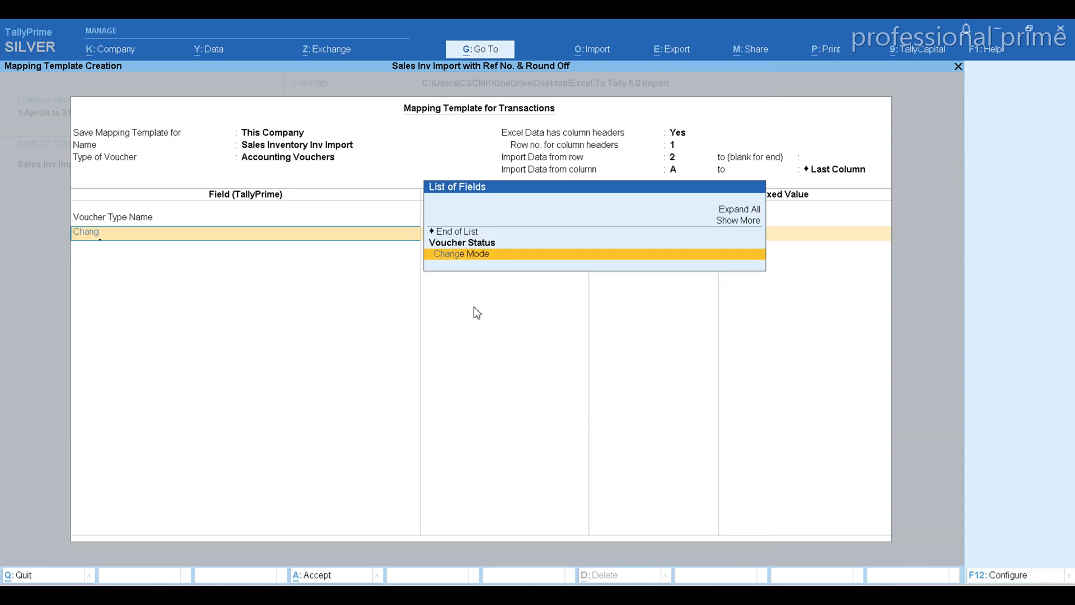
pyautogui.press('Return')
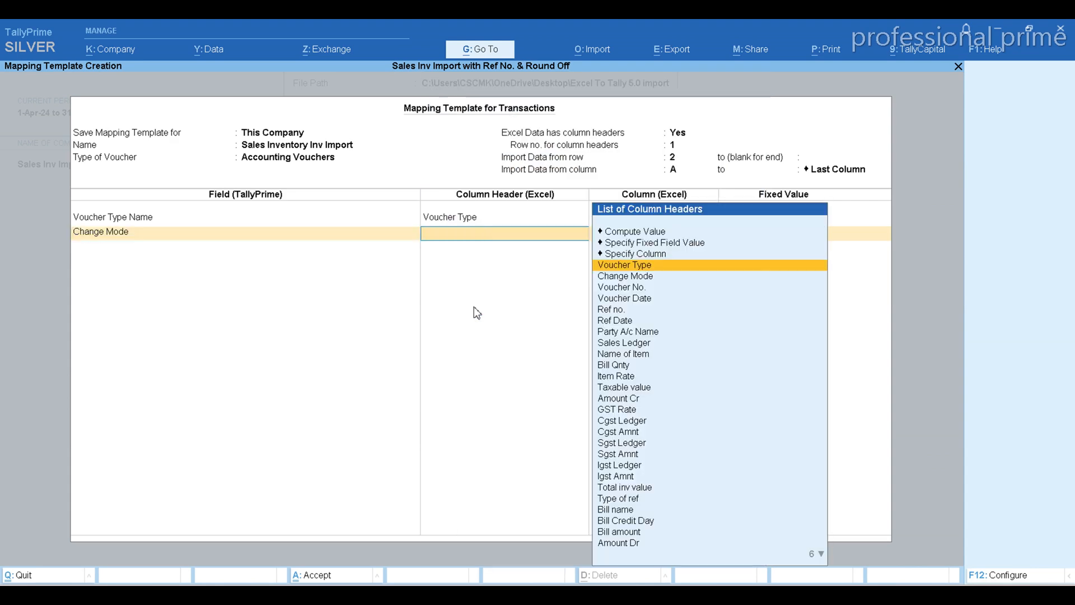
pyautogui.press('Down')
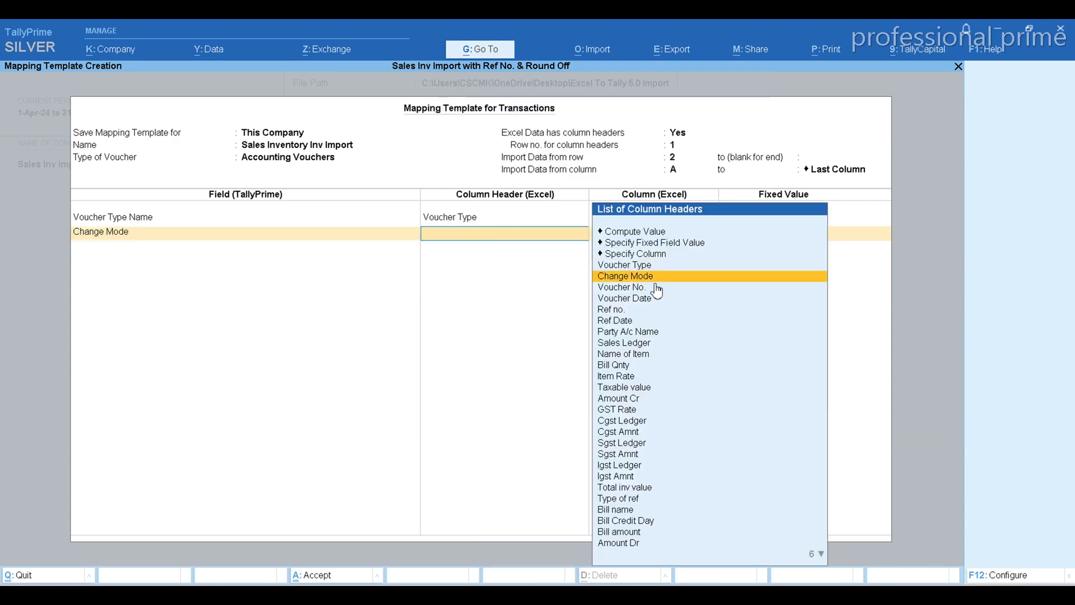
pyautogui.press('Return')
# Check the Voucher No. column in the Excel workbook and map TallyPrime's Voucher Number field to that column header
pyautogui.hotkey('alt', 'Tab')
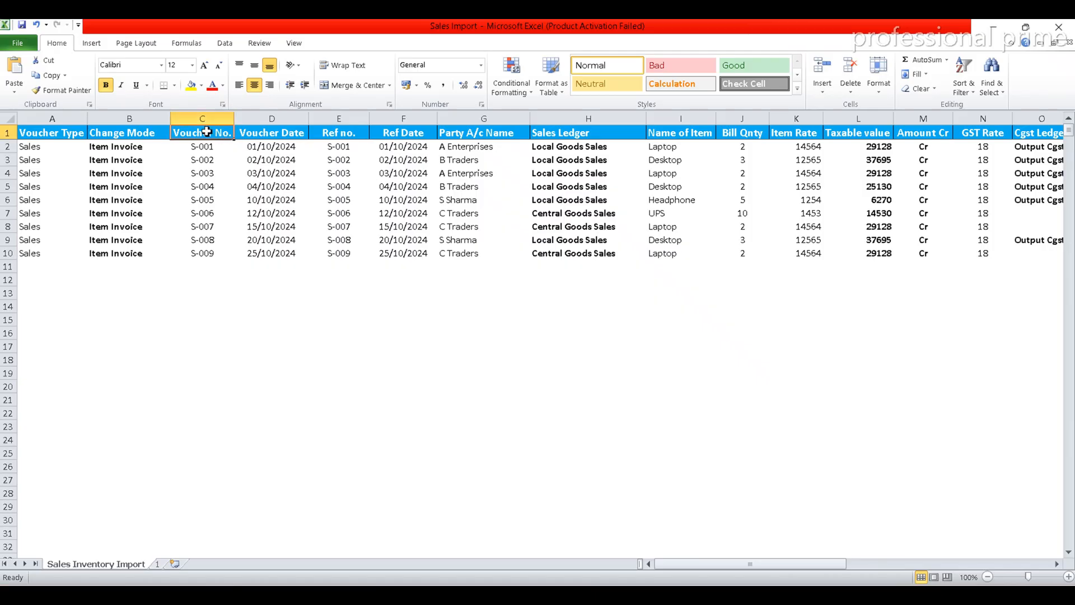
pyautogui.hotkey('alt', 'Tab')
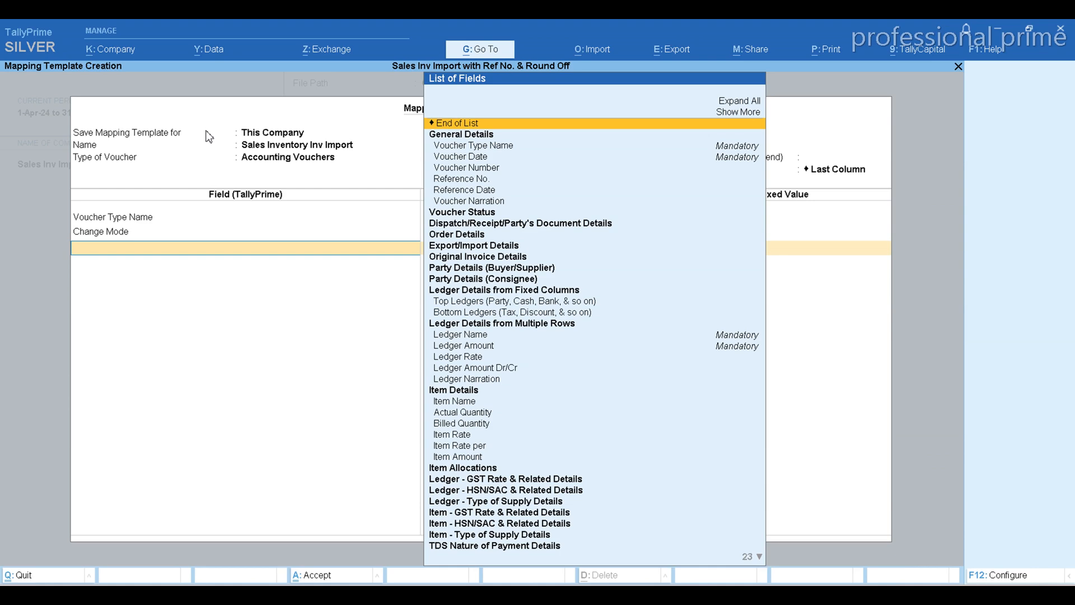
pyautogui.press('Down')
pyautogui.press('Down')
pyautogui.press('Down')
pyautogui.press('Return')
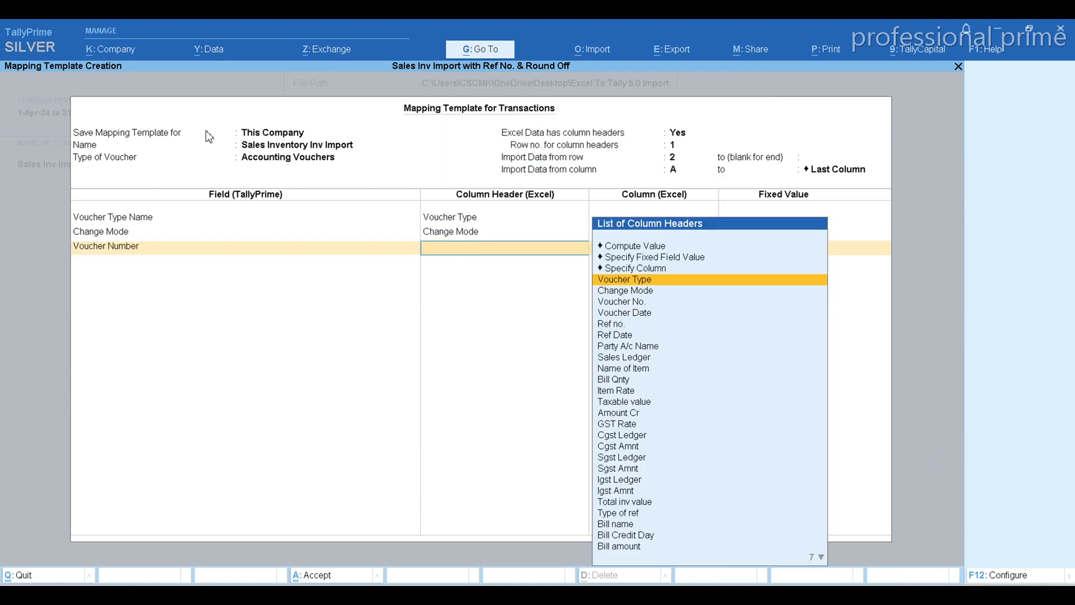
pyautogui.press('Down')
pyautogui.press('Down')
pyautogui.press('Return')
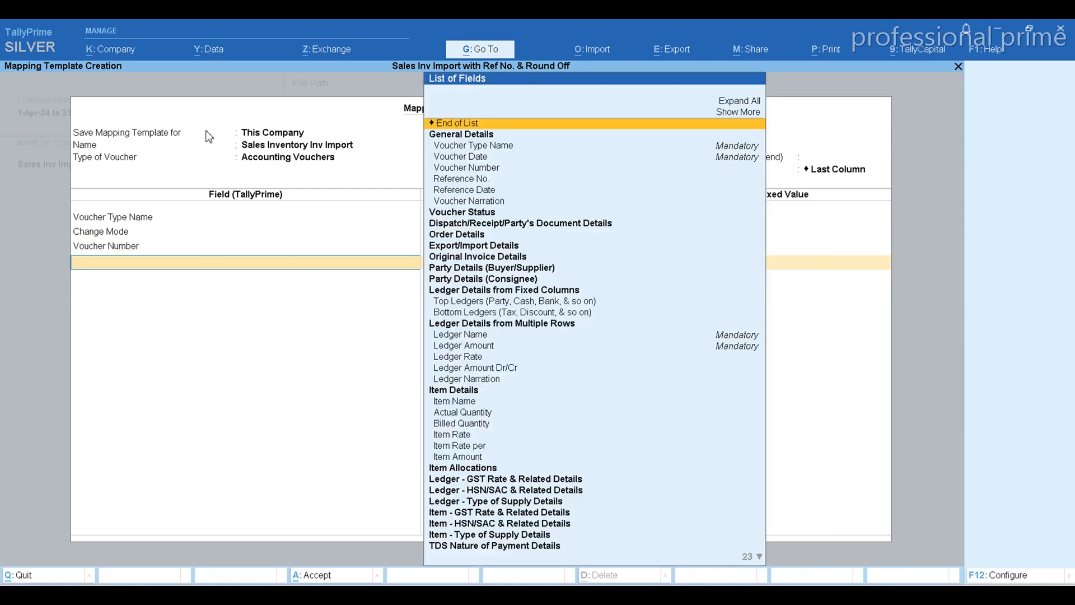
# Map the Voucher Date field to the Excel column header Voucher Date
pyautogui.press('Down')
pyautogui.press('Down')
pyautogui.press('Down')
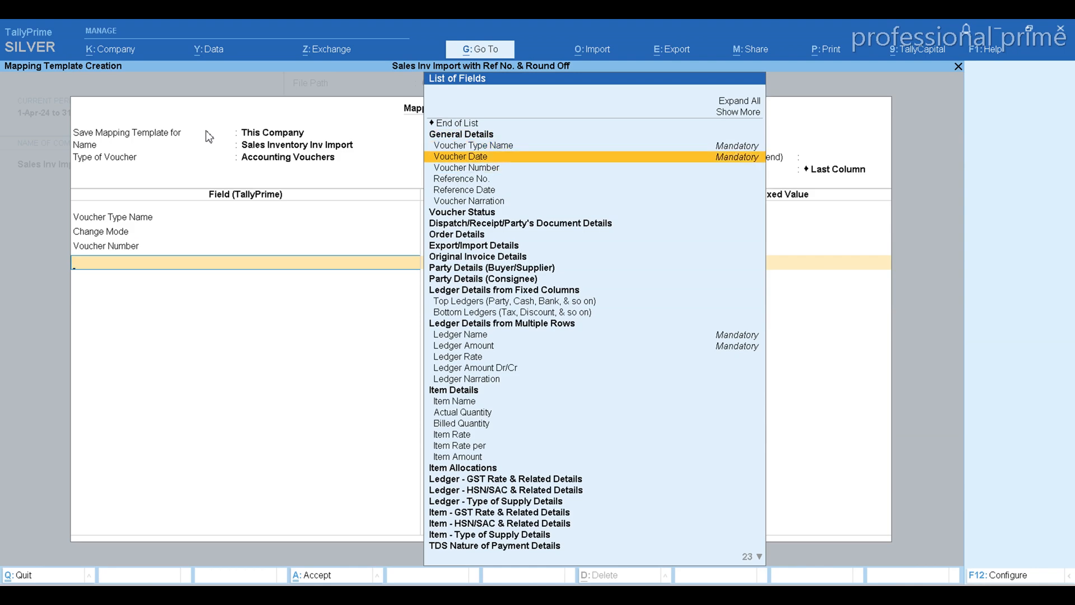
pyautogui.press('Return')
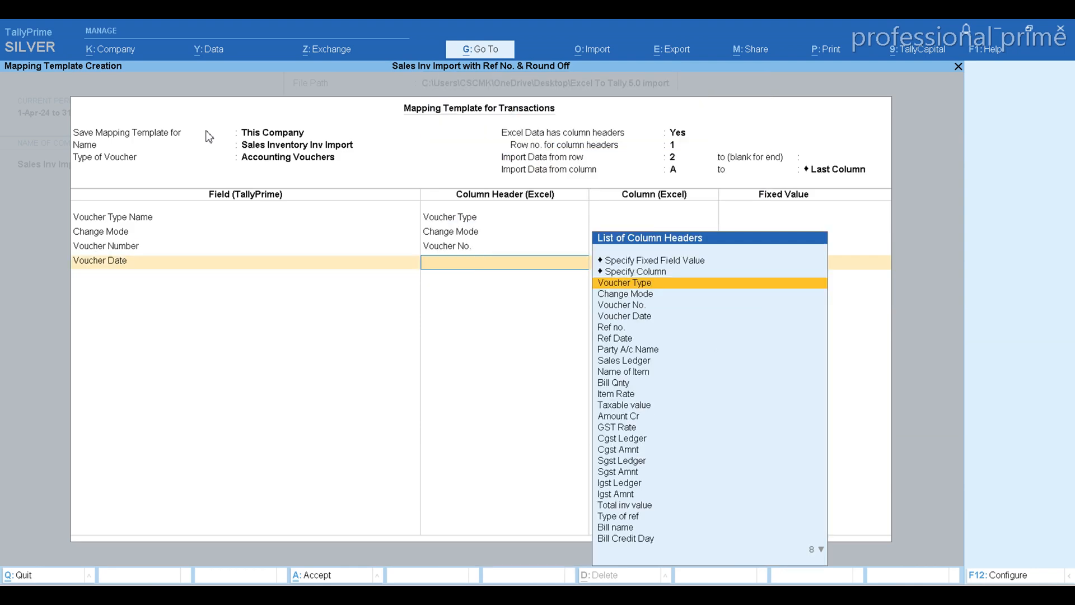
pyautogui.press('Down')
pyautogui.press('Down')
pyautogui.press('Down')
pyautogui.press('Return')
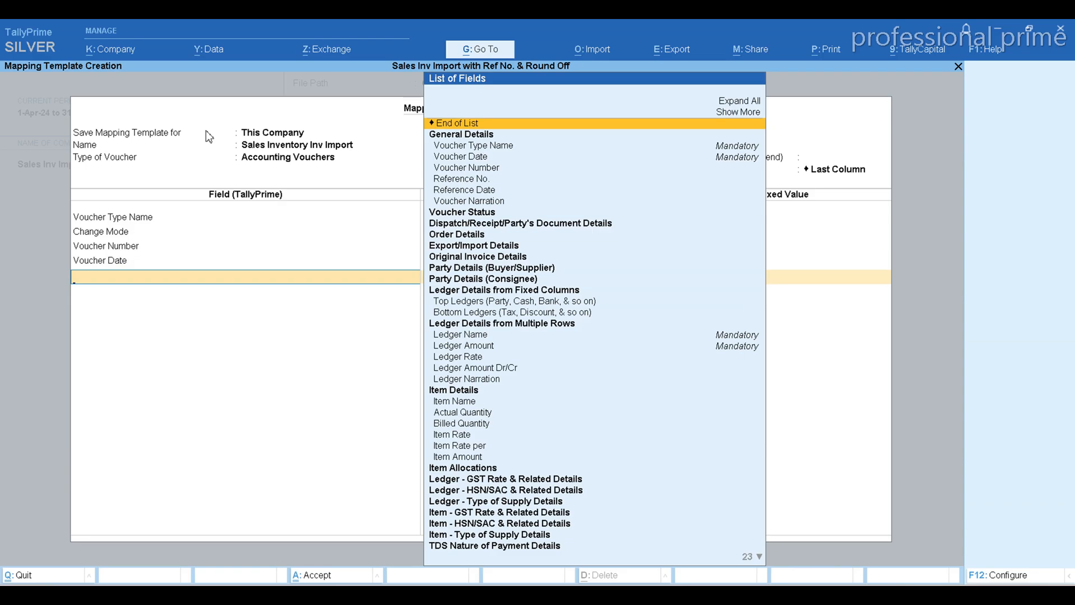
# Check the Ref no. column in the Excel workbook and map TallyPrime's Reference No. field to that column header
pyautogui.hotkey('alt', 'Tab')
pyautogui.press('Right')
pyautogui.press('Right')
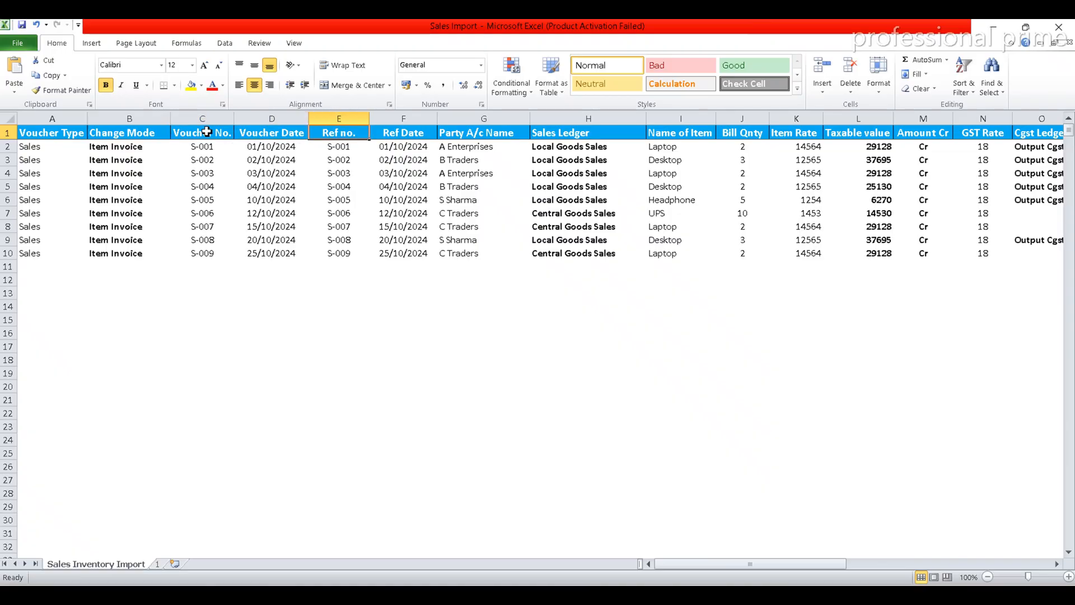
pyautogui.hotkey('alt', 'Tab')
pyautogui.press('Down')
pyautogui.press('Down')
pyautogui.press('Down')
pyautogui.press('Down')
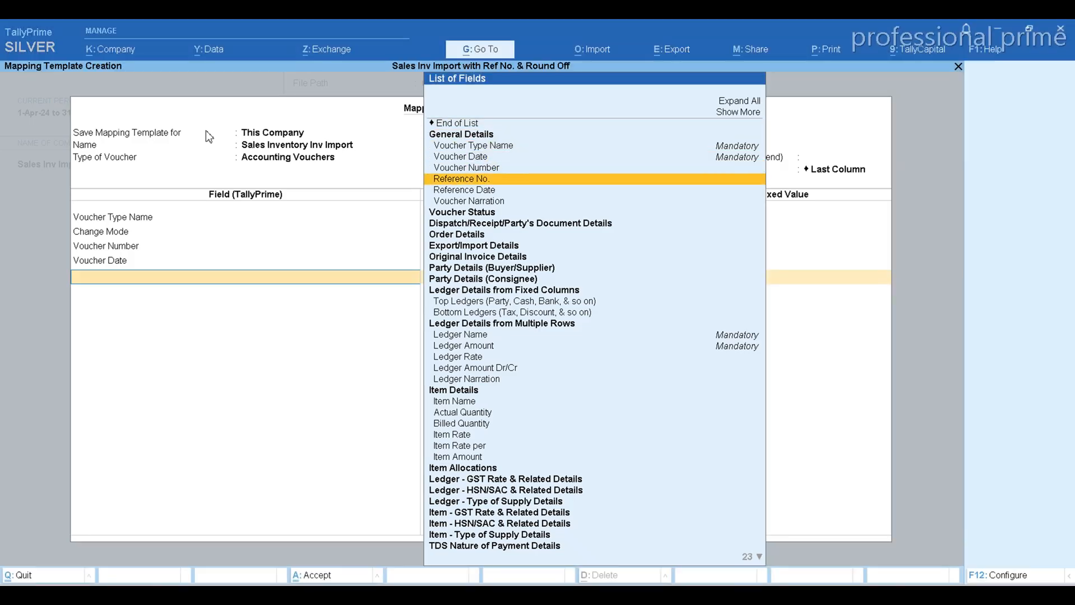
pyautogui.press('Return')
pyautogui.press('Down')
pyautogui.press('Down')
pyautogui.press('Down')
pyautogui.press('Down')
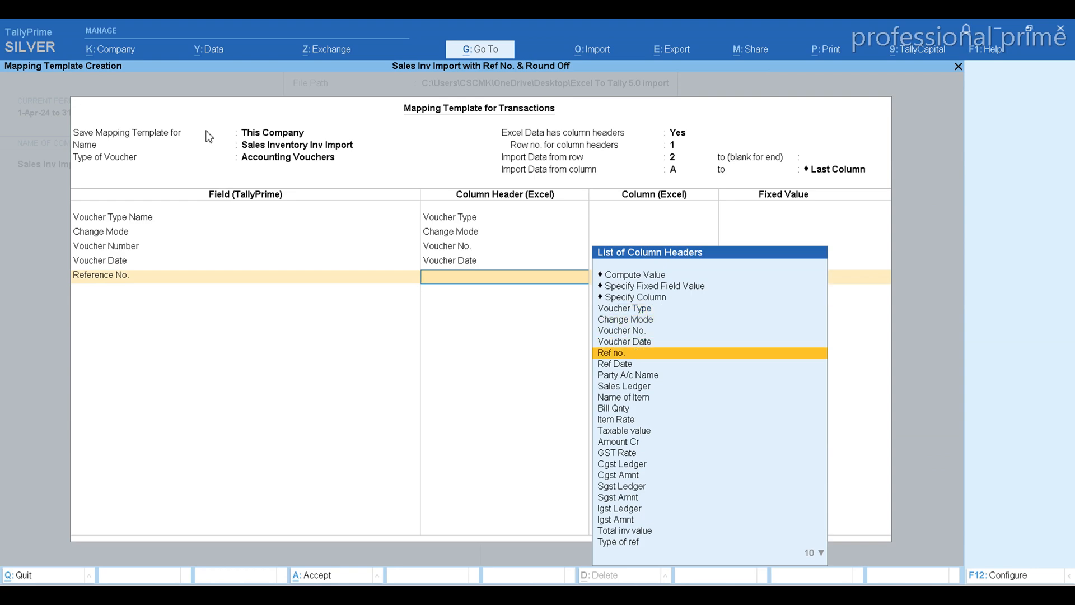
pyautogui.press('Return')
# Map the Reference Date field to the Excel column header Ref Date
pyautogui.press('Down')
pyautogui.press('Down')
pyautogui.press('Down')
pyautogui.press('Down')
pyautogui.press('Down')
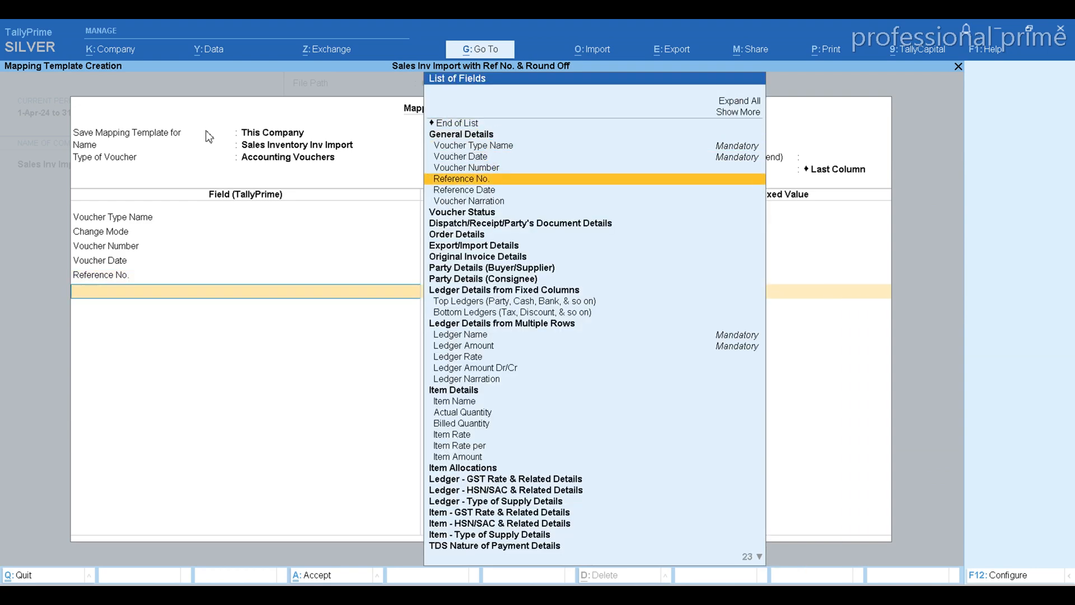
pyautogui.press('Return')
pyautogui.press('Down')
pyautogui.press('Down')
pyautogui.press('Down')
pyautogui.press('Down')
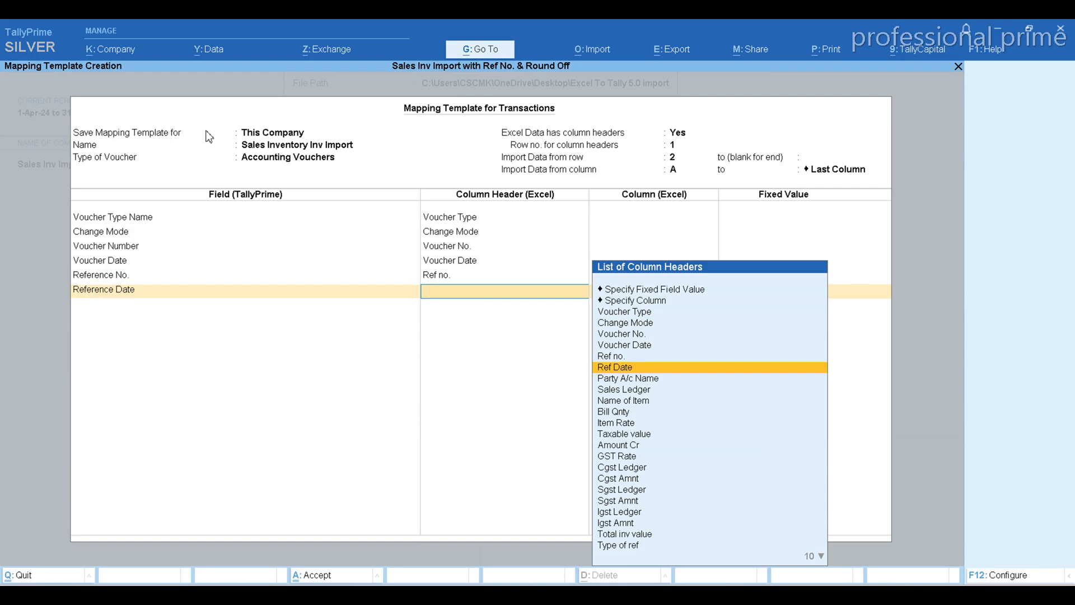
pyautogui.press('Return')
# Check the Party A/c Name column in the Excel workbook and add the Top Ledgers (Party, Cash, Bank, & so on) field to the TallyPrime template
pyautogui.hotkey('alt', 'Tab')
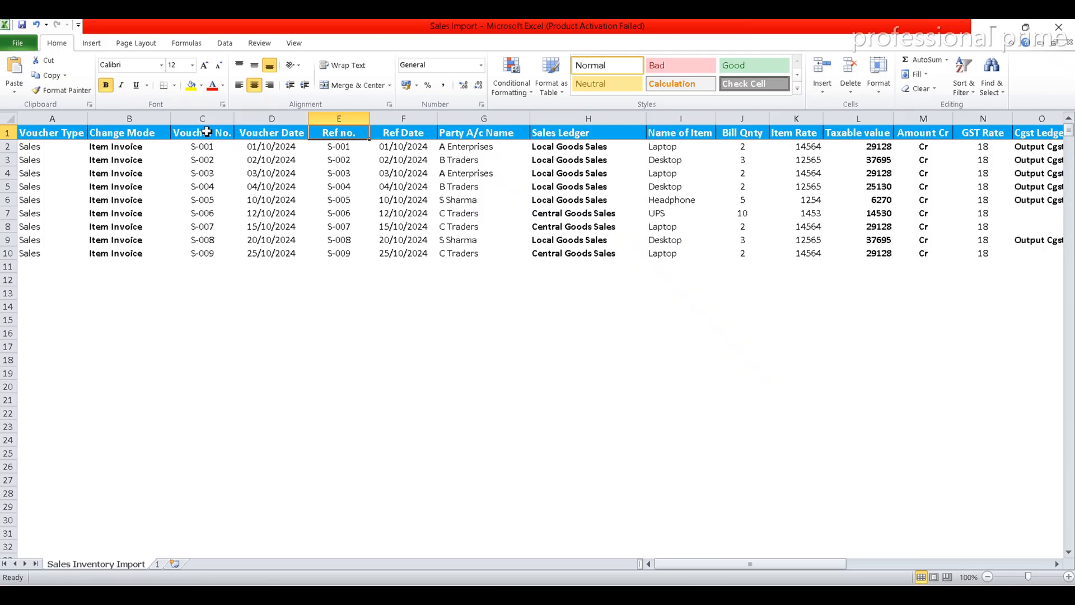
pyautogui.press('Right')
pyautogui.press('Right')
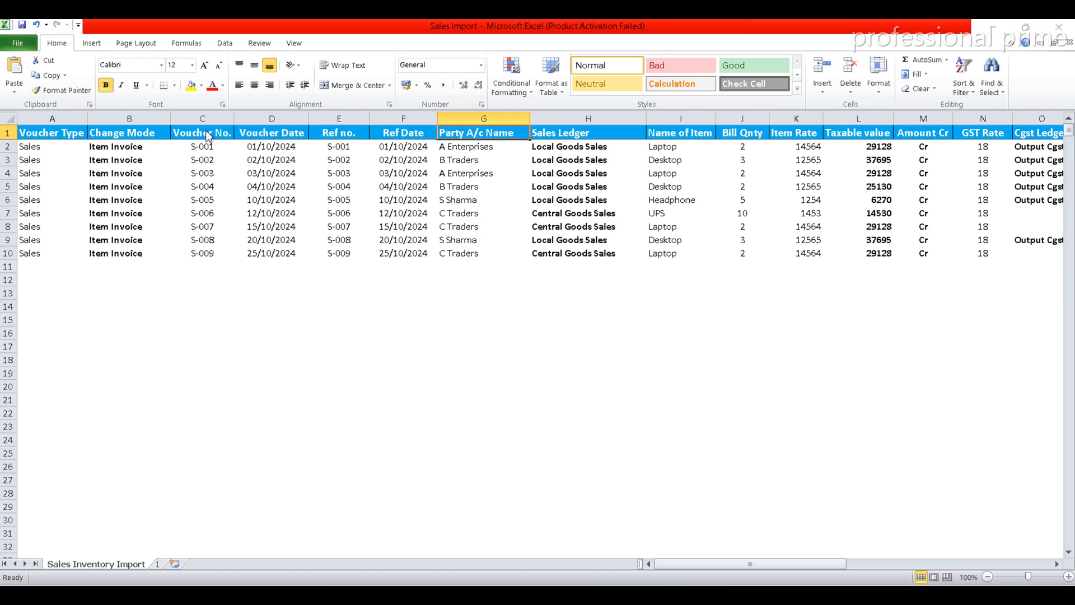
pyautogui.hotkey('alt', 'Tab')
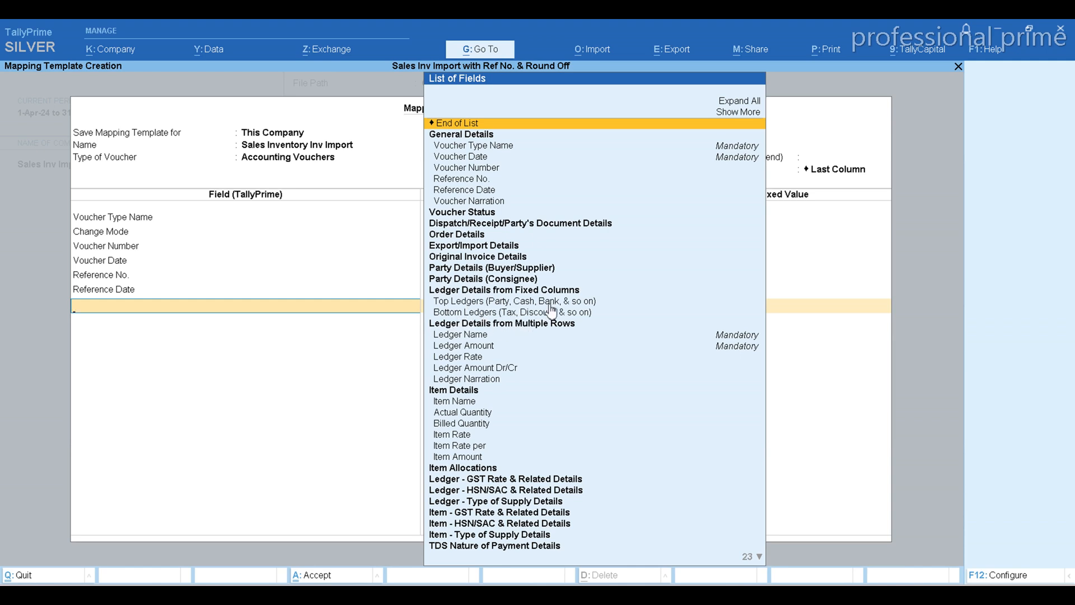
pyautogui.click(471, 304)
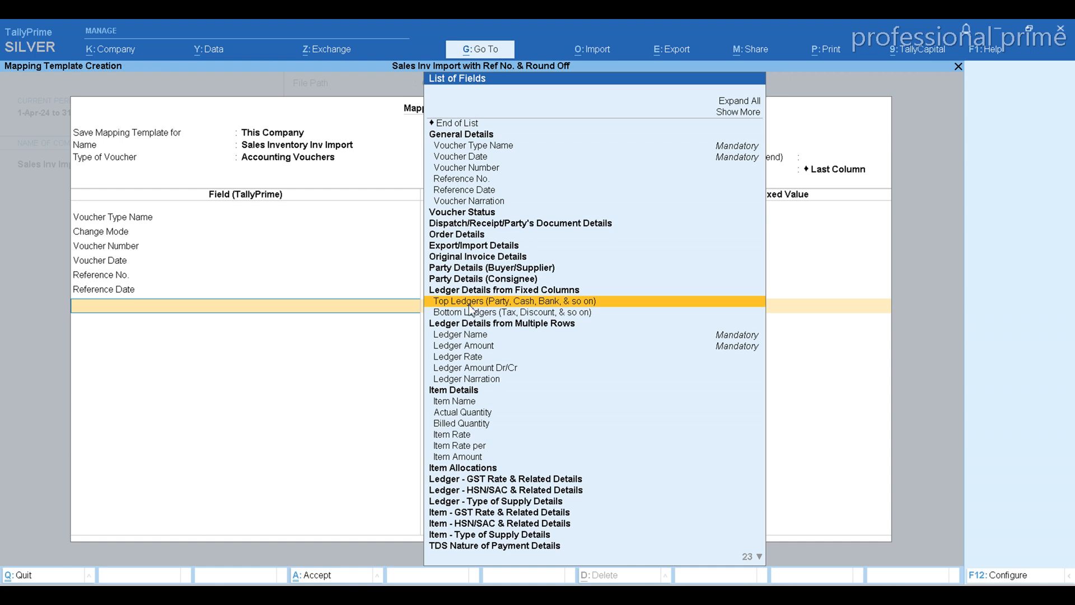
pyautogui.click(471, 308)
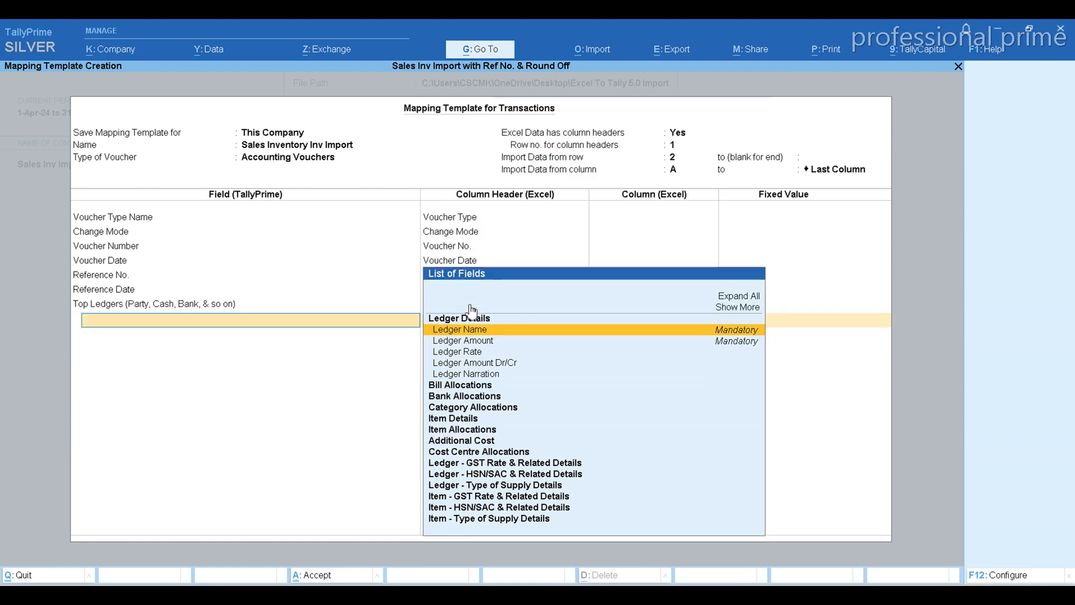
# Under Top Ledgers, map the Ledger Name field to the Excel column header Party A/c Name
pyautogui.click(547, 331)
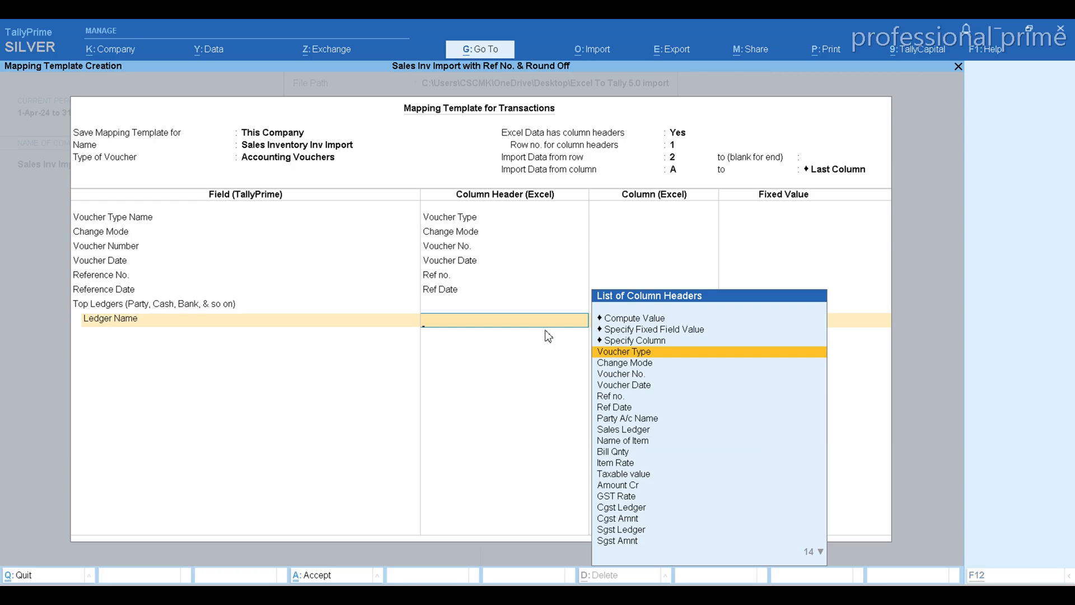
pyautogui.hotkey('alt', 'Tab')
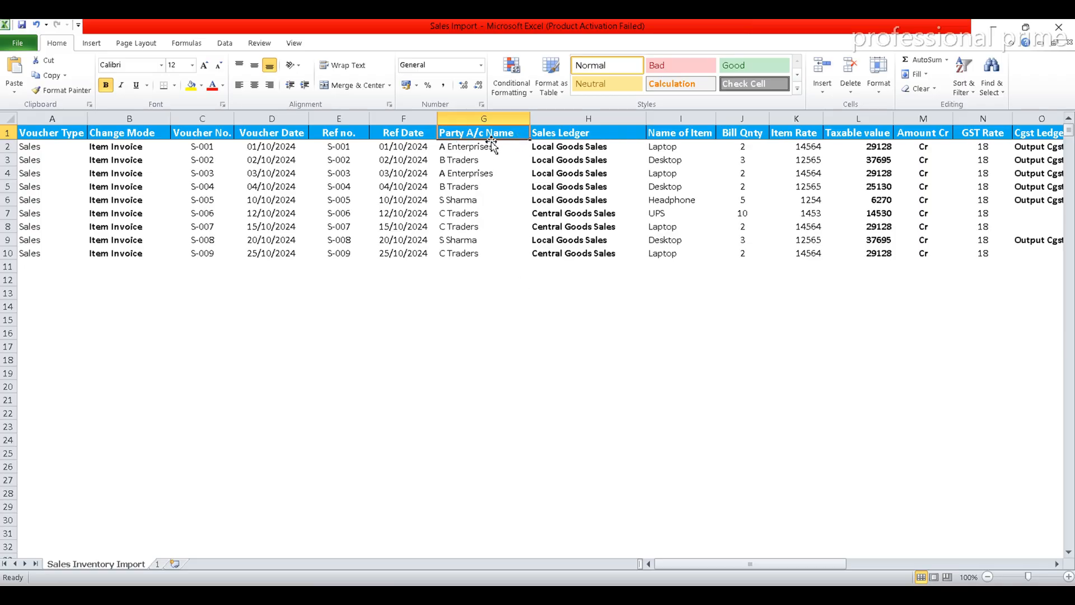
pyautogui.hotkey('alt', 'Tab')
pyautogui.press('Down')
pyautogui.press('Down')
pyautogui.press('Down')
pyautogui.press('Down')
pyautogui.press('Down')
pyautogui.press('Down')
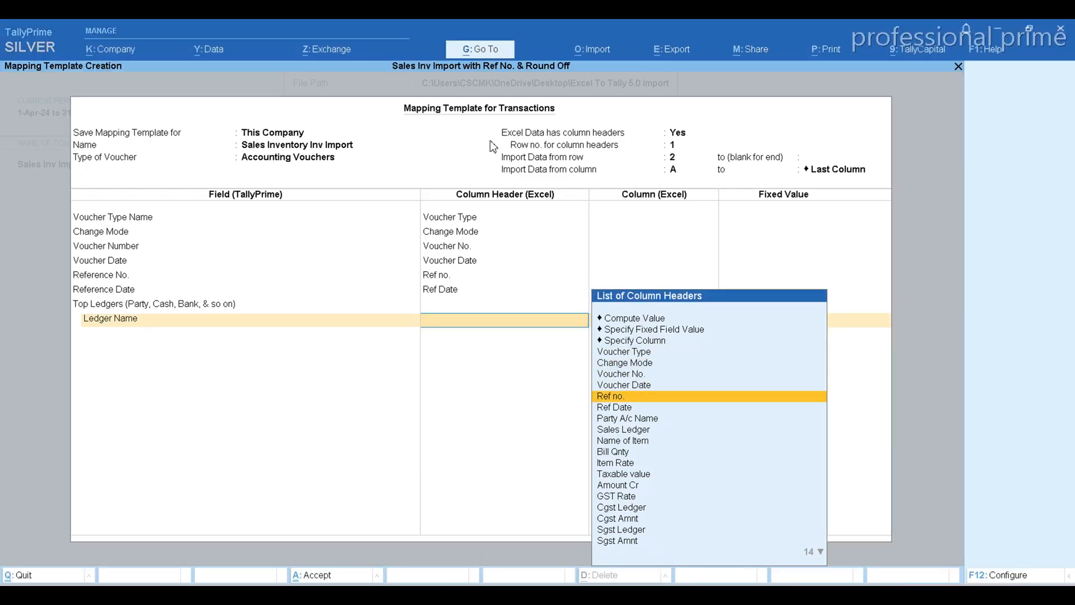
pyautogui.press('Return')
# Under Top Ledgers, map the Ledger Amount field to Total inv value, after locating that column in the Excel workbook
pyautogui.press('Down')
pyautogui.press('Down')
pyautogui.press('Down')
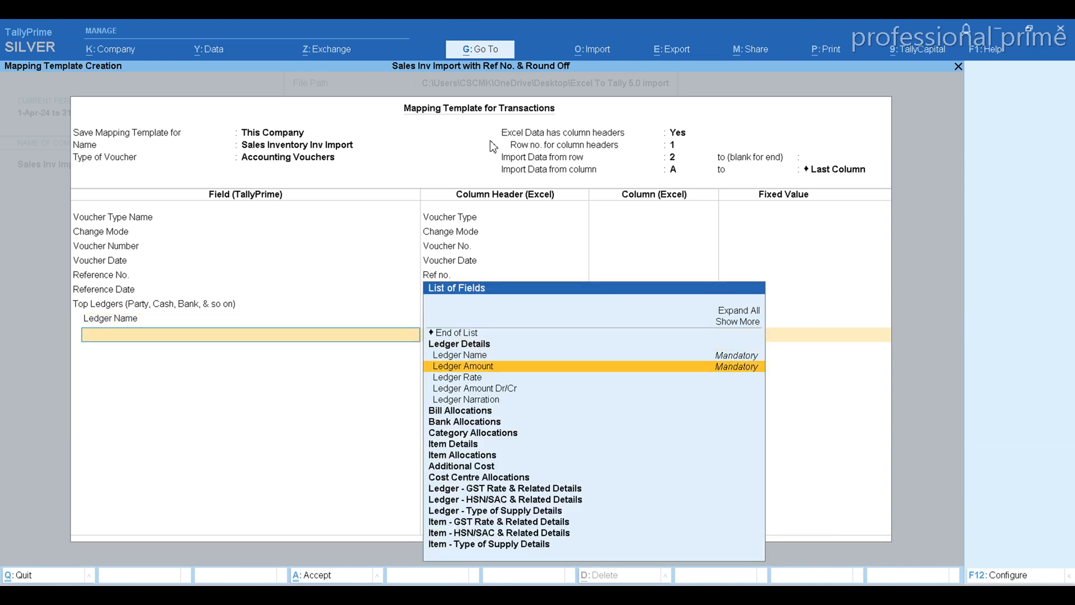
pyautogui.press('Return')
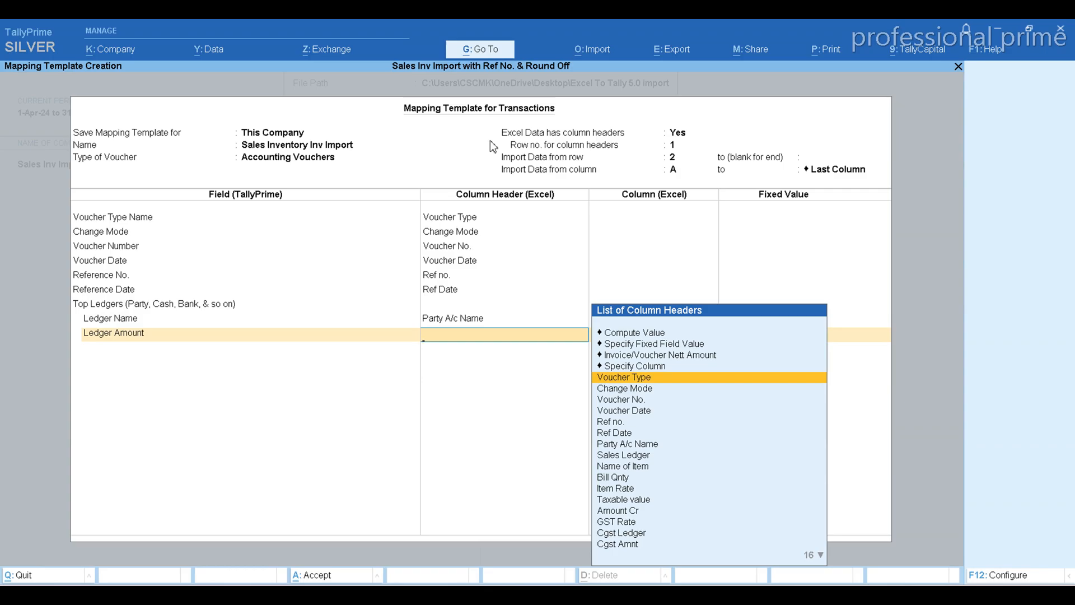
pyautogui.hotkey('alt', 'Tab')
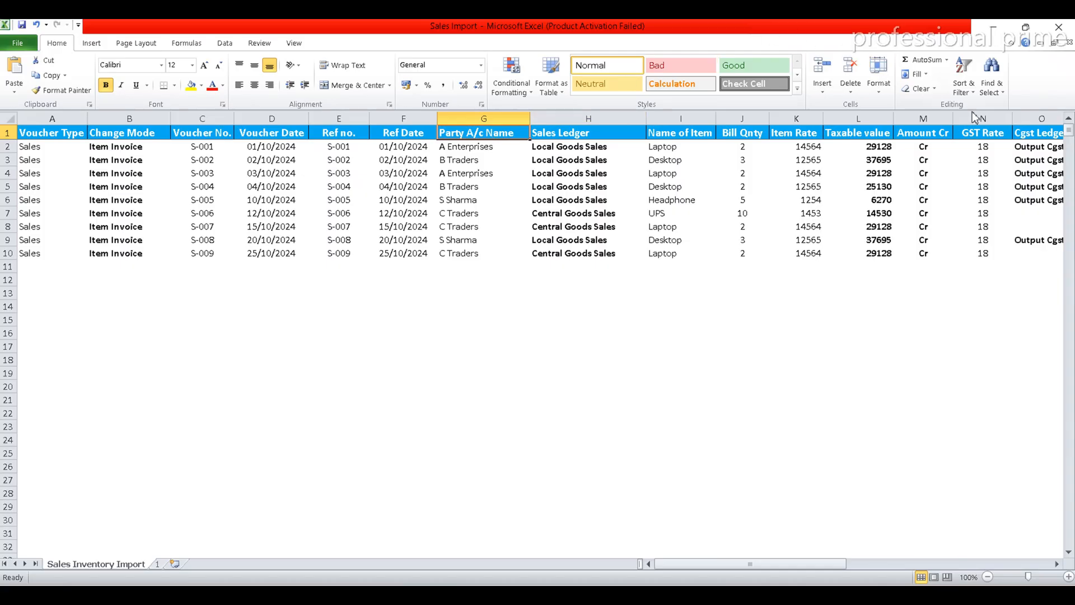
pyautogui.click(1035, 132)
pyautogui.press('Right')
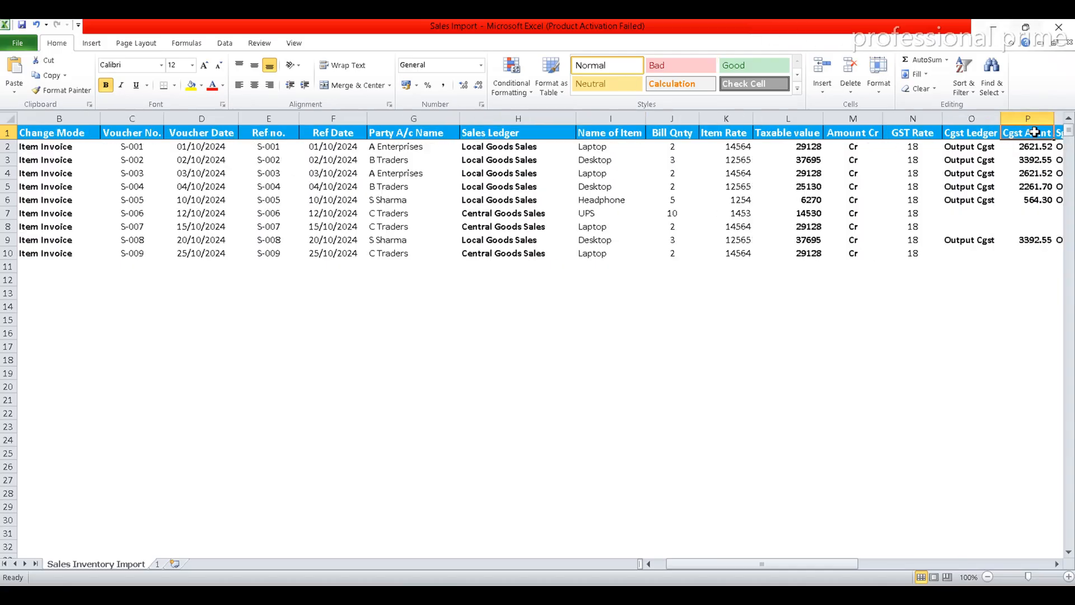
pyautogui.press('Right')
pyautogui.press('Right')
pyautogui.press('Right')
pyautogui.press('Right')
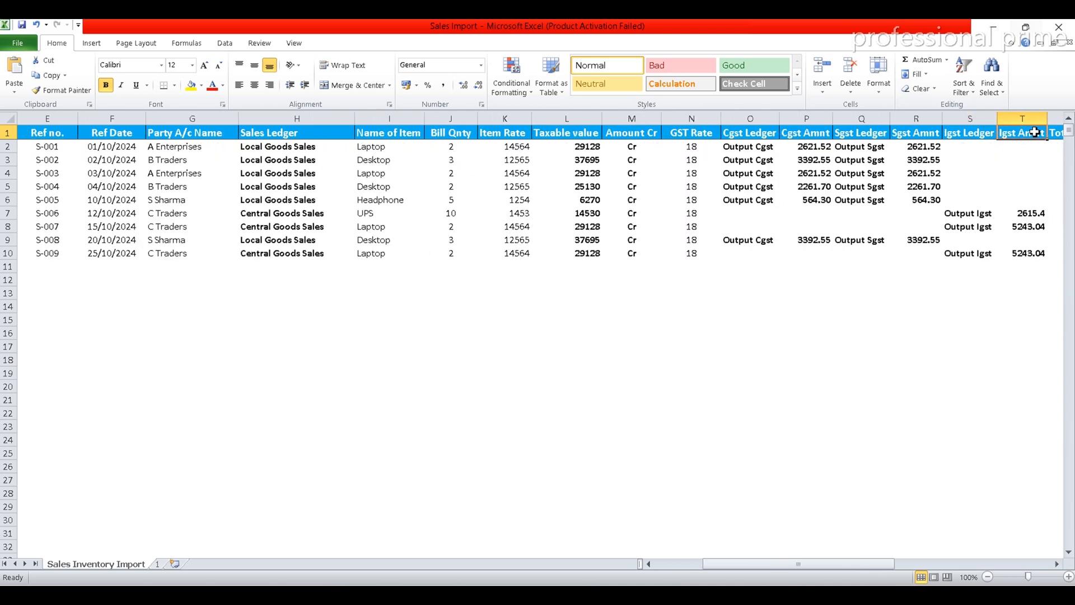
pyautogui.press('Right')
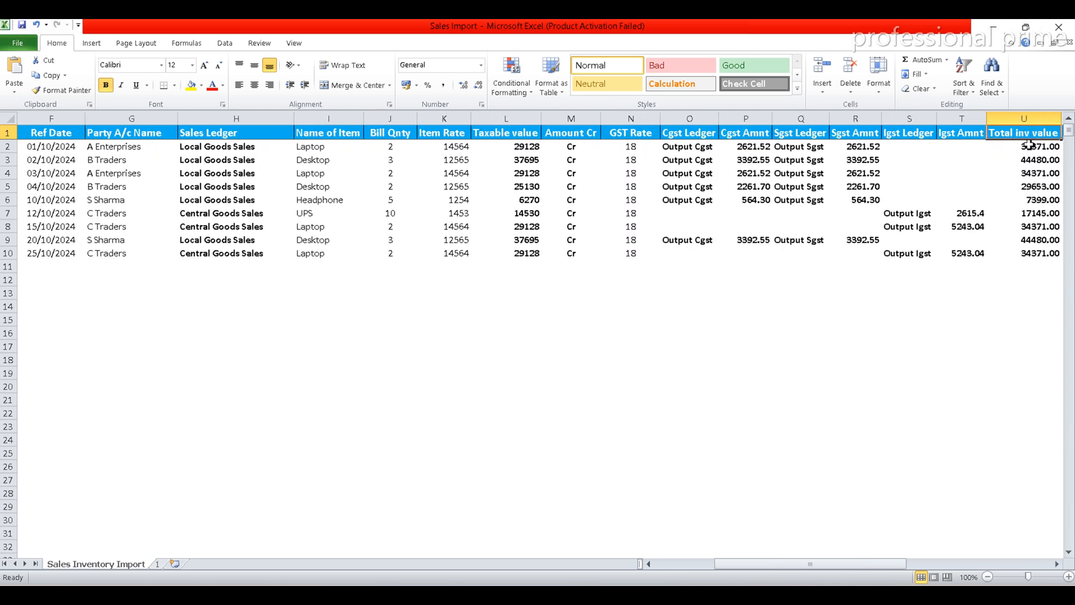
pyautogui.hotkey('alt', 'Tab')
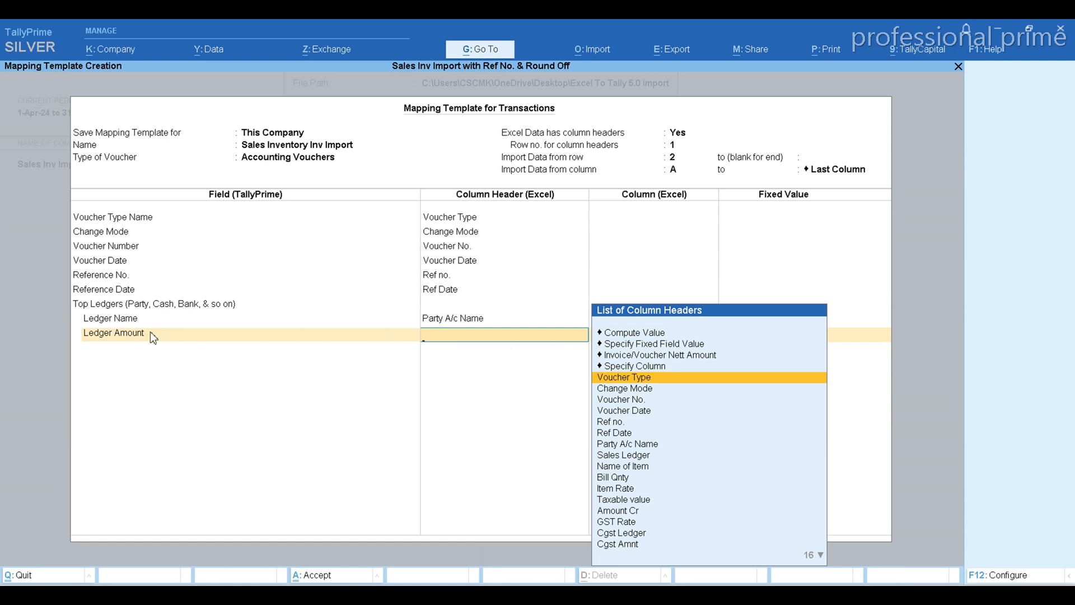
pyautogui.write('Tot')
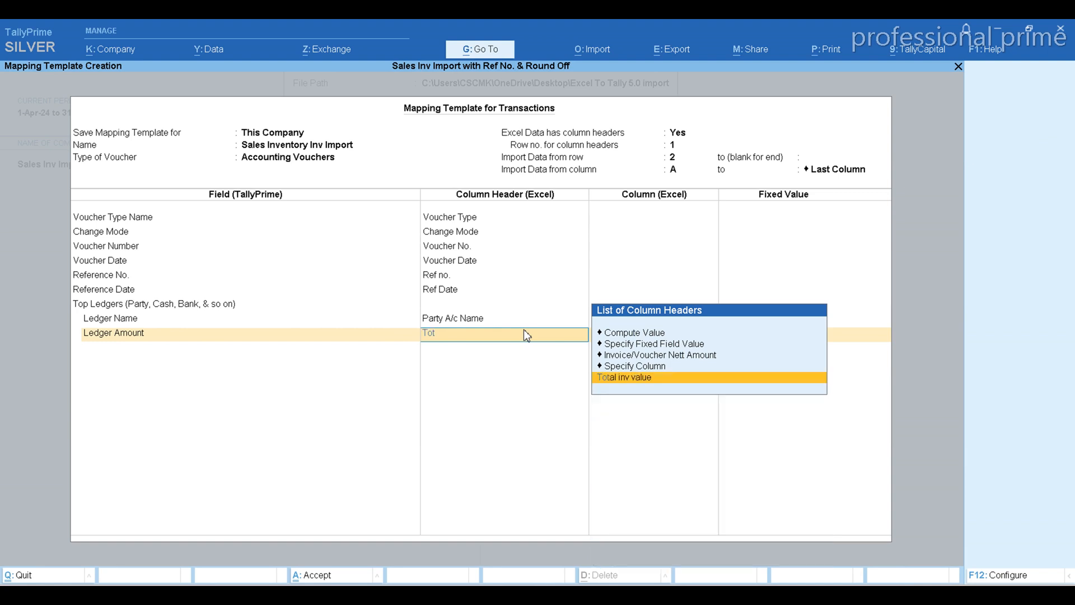
pyautogui.press('Return')
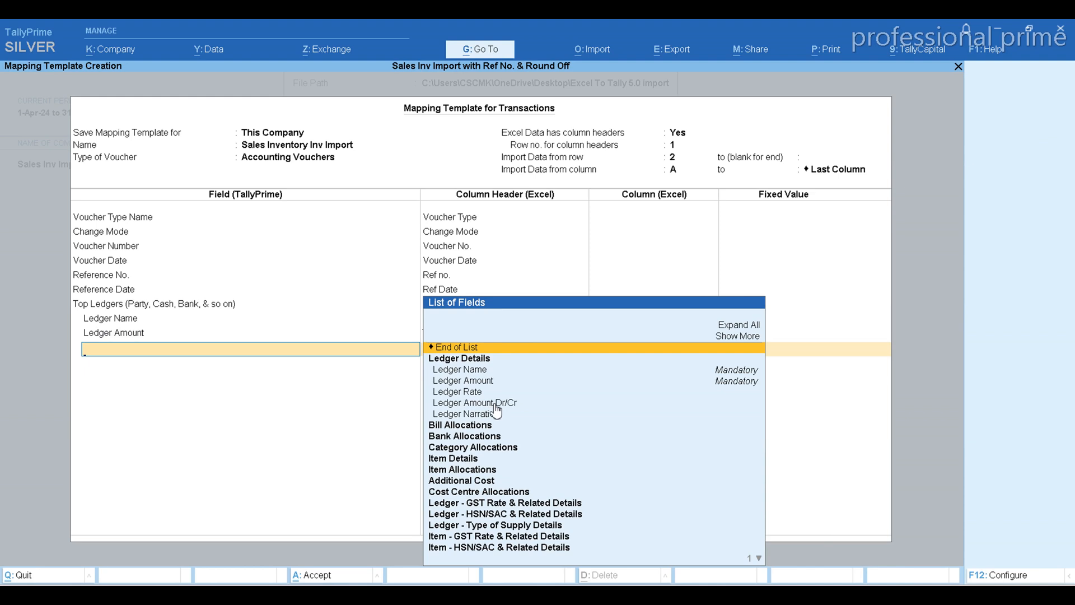
# Under Top Ledgers, map the Ledger Amount Dr/Cr field to the Excel column header Amount Dr
pyautogui.press('Down')
pyautogui.press('Down')
pyautogui.press('Down')
pyautogui.press('Down')
pyautogui.press('Down')
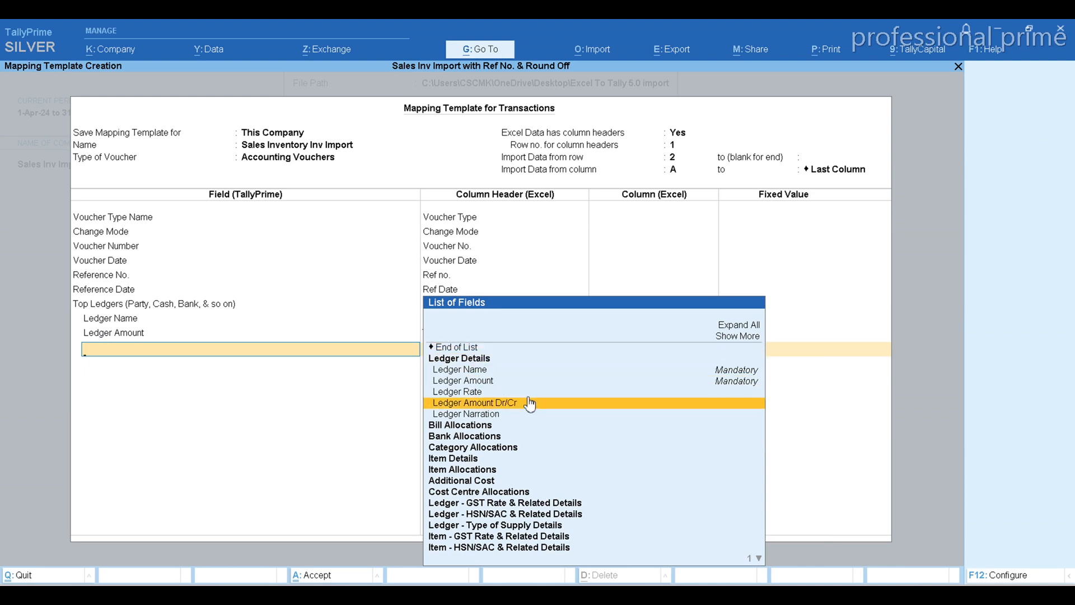
pyautogui.press('Return')
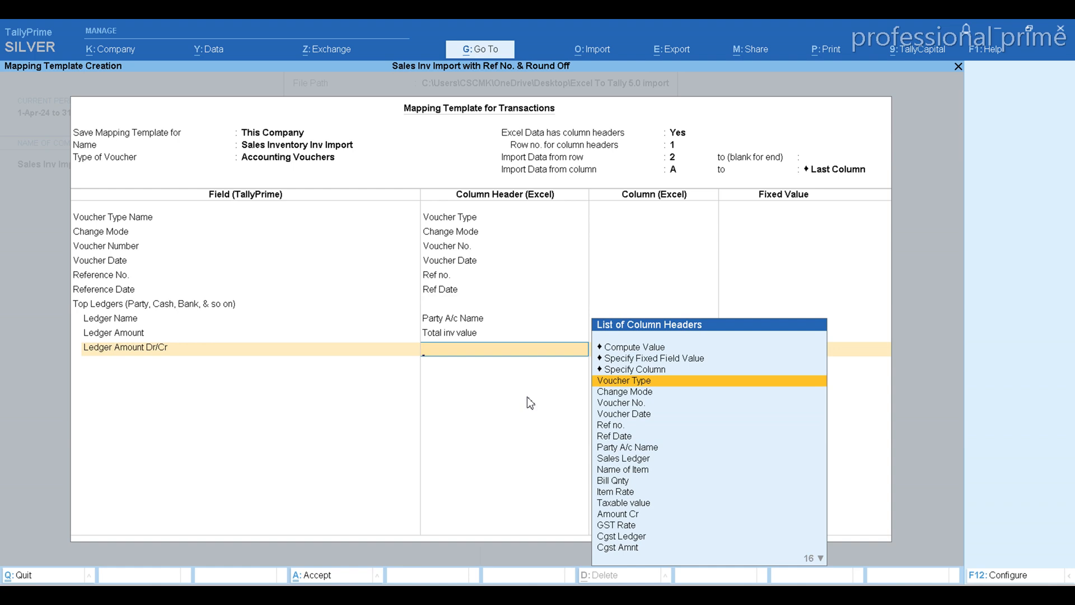
pyautogui.write('Dr')
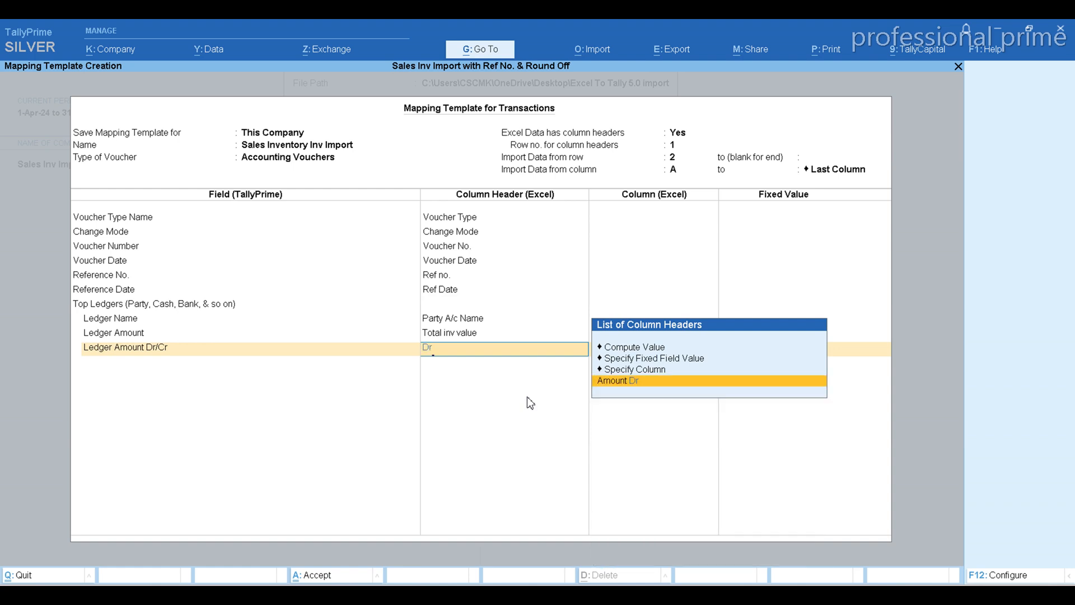
pyautogui.press('Return')
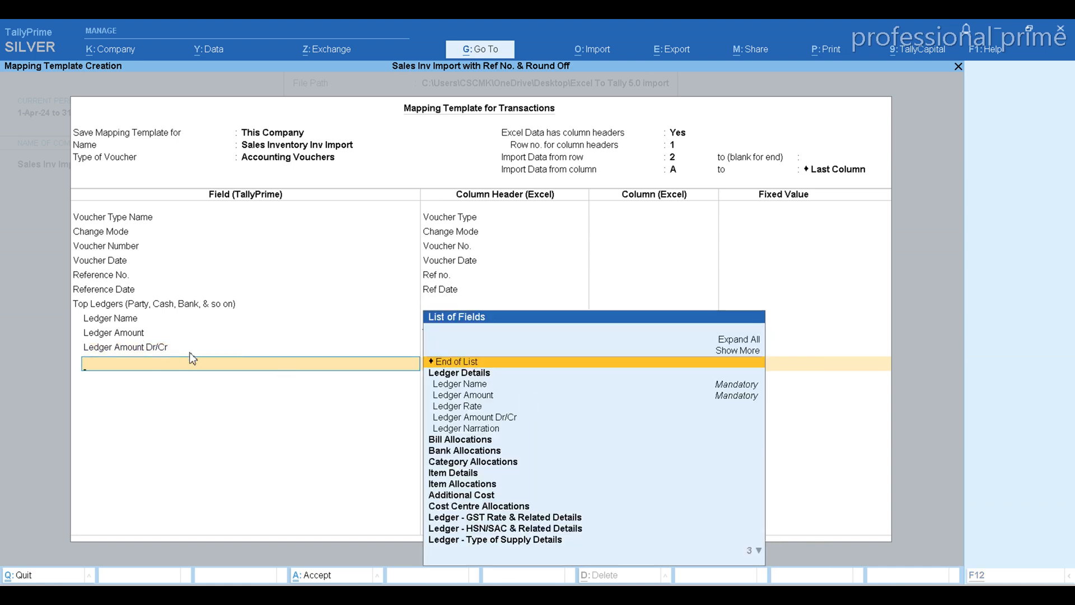
# Check the bill detail columns from Type of ref to Amount Dr in the Excel workbook, and return to the TallyPrime template
pyautogui.hotkey('alt', 'Tab')
pyautogui.press('Right')
pyautogui.press('Right')
pyautogui.press('Right')
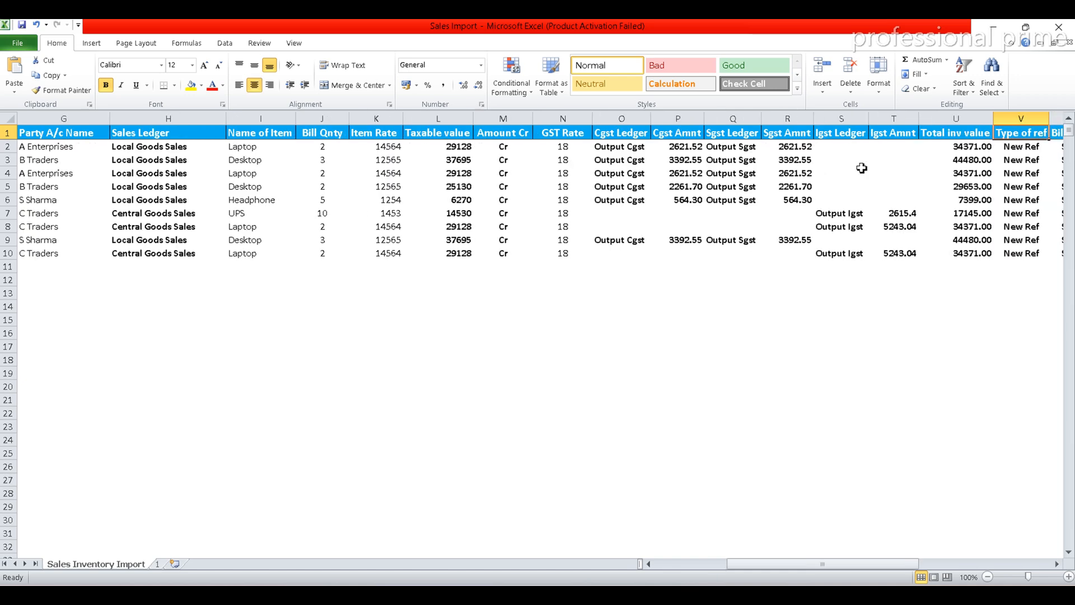
pyautogui.press('Right')
pyautogui.press('Right')
pyautogui.press('Right')
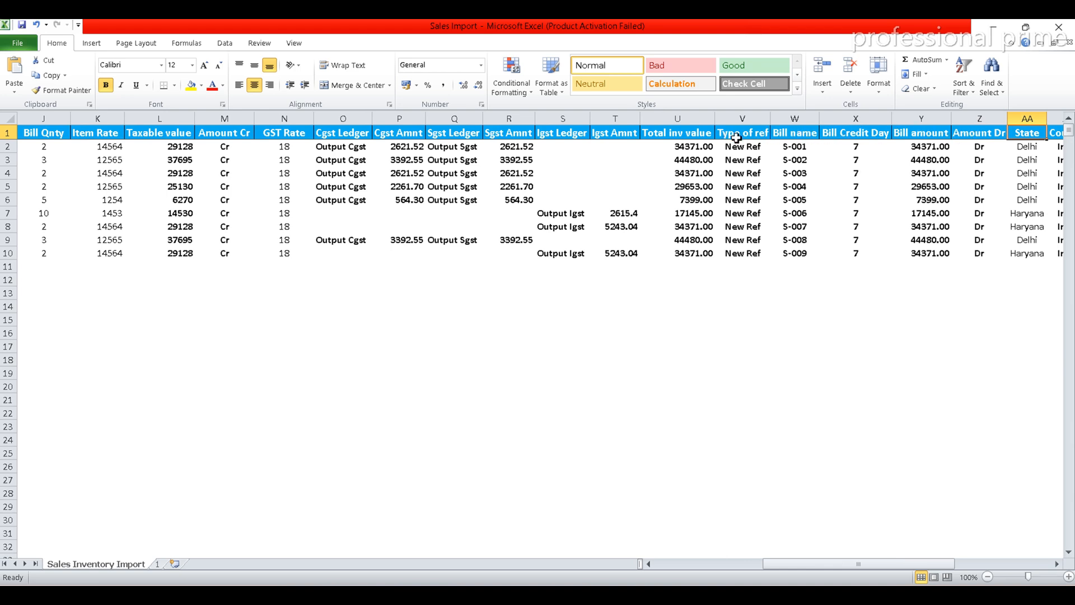
pyautogui.hotkey('alt', 'Tab')
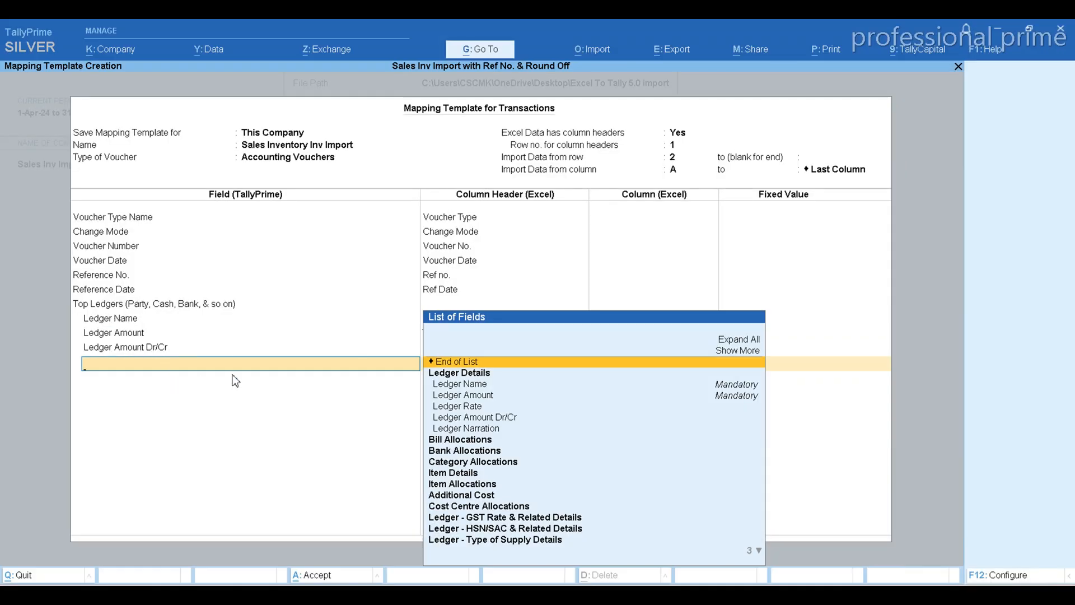
# Under Top Ledgers, map the Bill Type of Ref field to the Excel column header Type of ref
pyautogui.write('Bill')
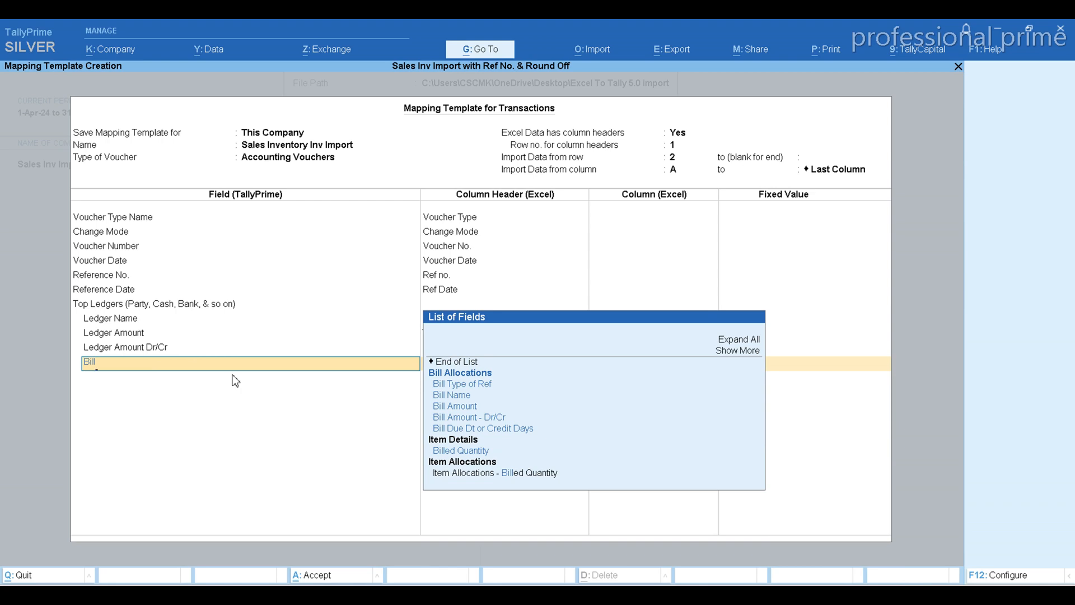
pyautogui.press('Down')
pyautogui.press('Down')
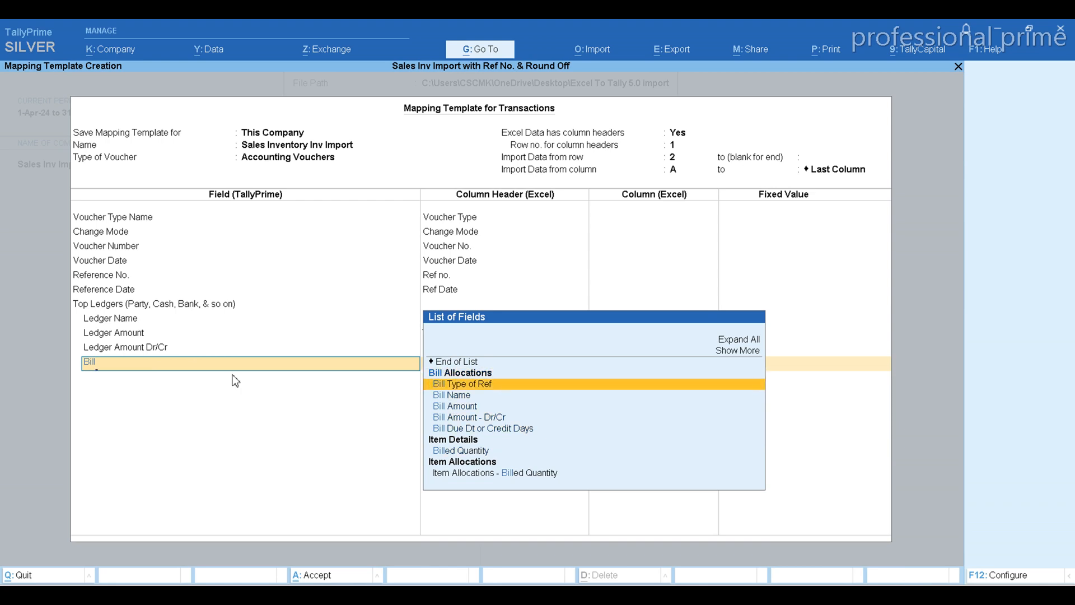
pyautogui.press('Return')
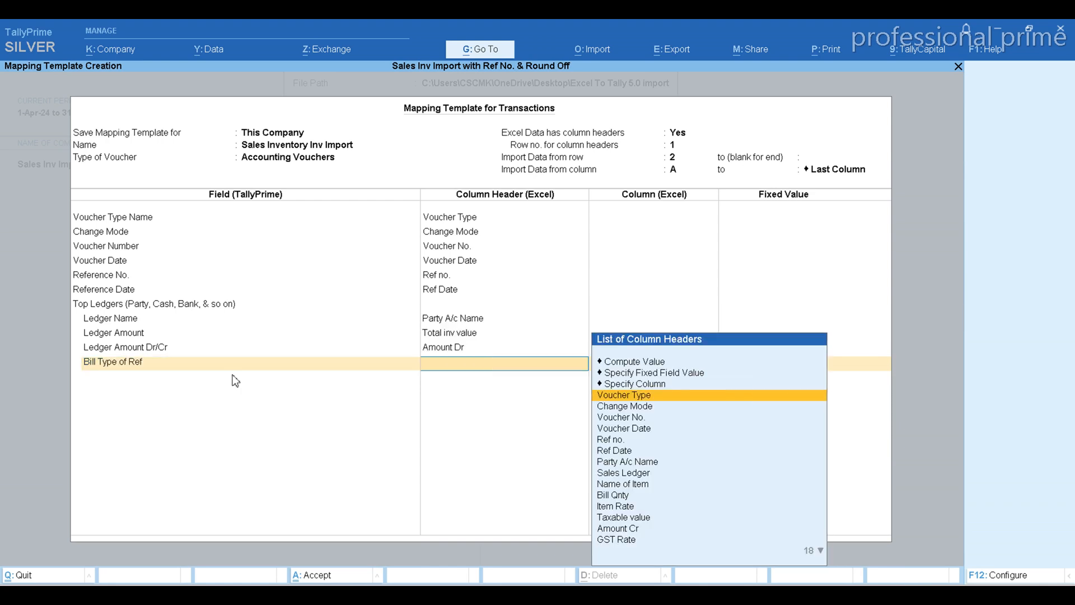
pyautogui.hotkey('alt', 'Tab')
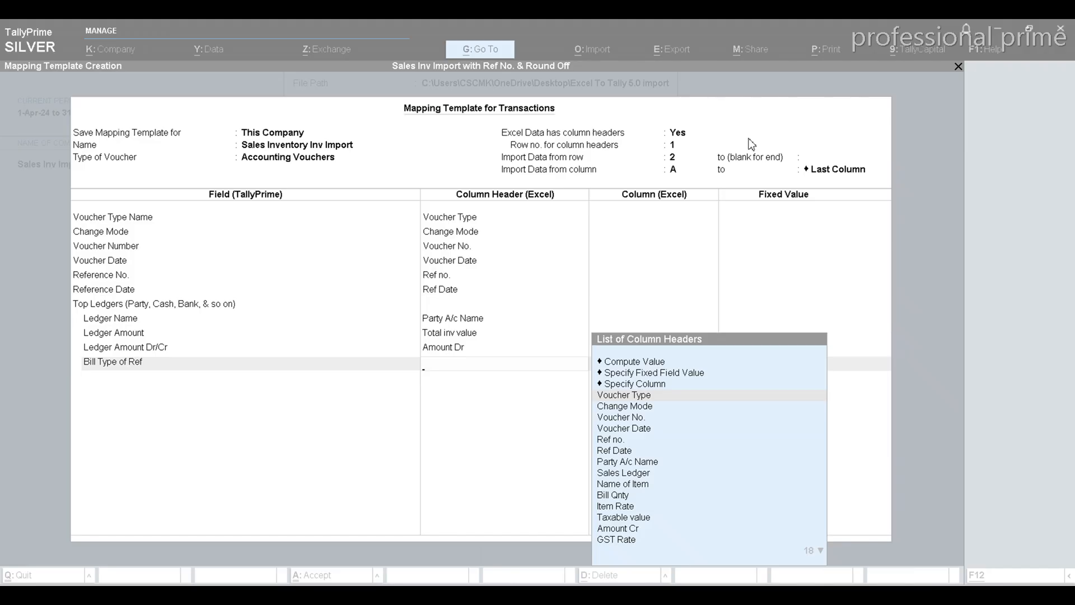
pyautogui.hotkey('alt', 'Tab')
pyautogui.write('Ty')
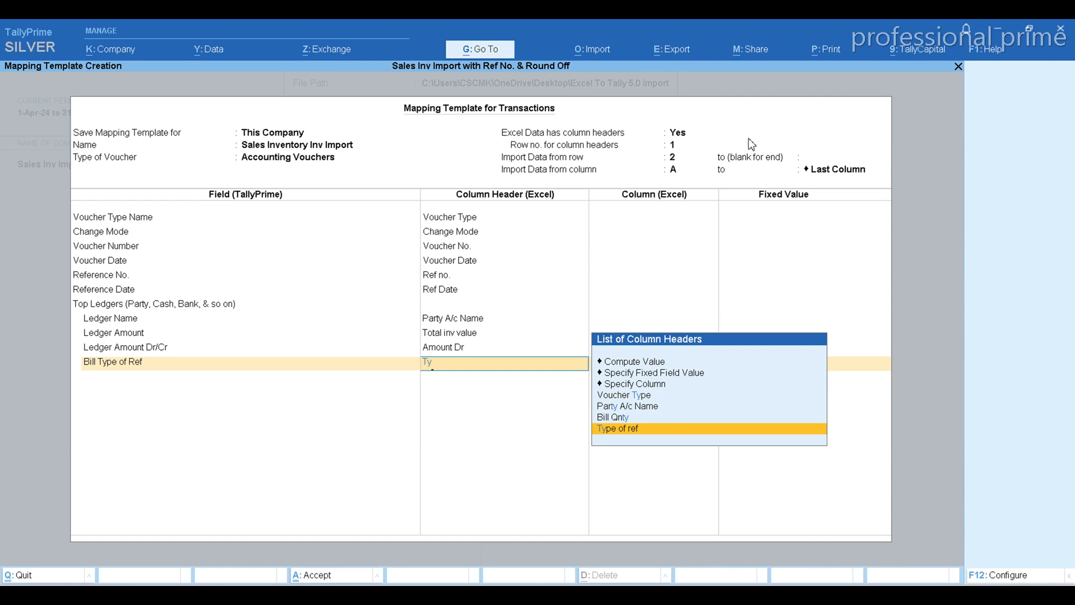
pyautogui.press('Return')
# Map the Bill Name field to the Excel column header Bill name, checking that column in the workbook
pyautogui.write('Bi')
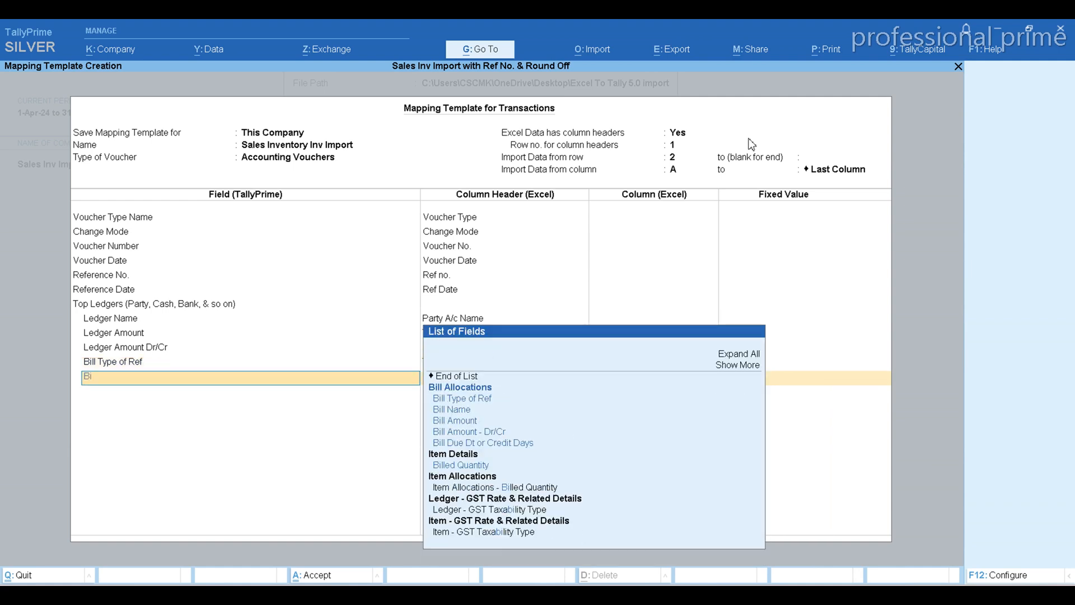
pyautogui.hotkey('alt', 'Tab')
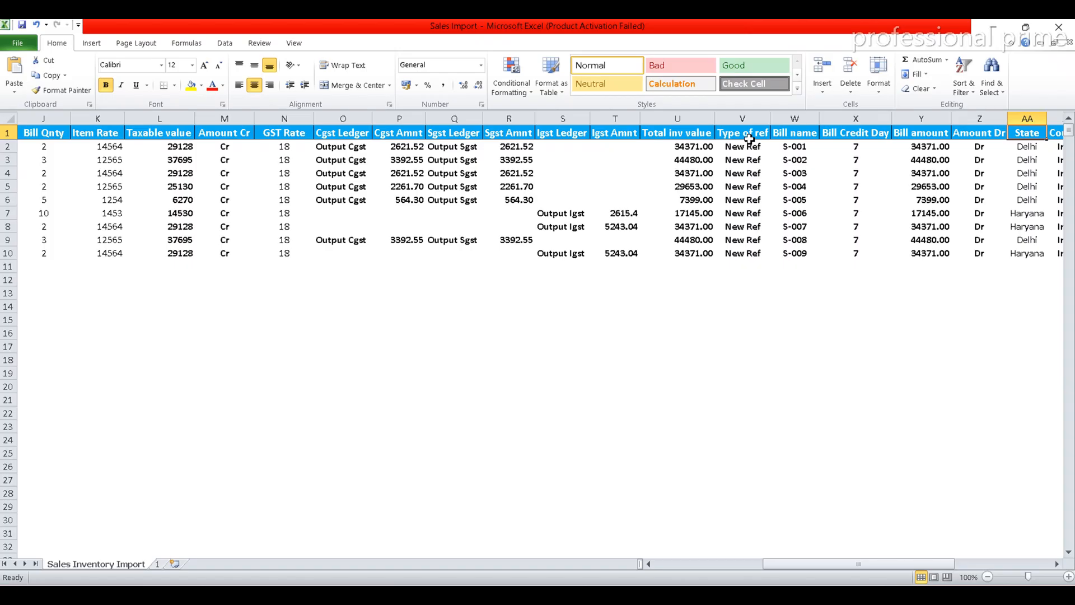
pyautogui.click(795, 135)
pyautogui.hotkey('alt', 'Tab')
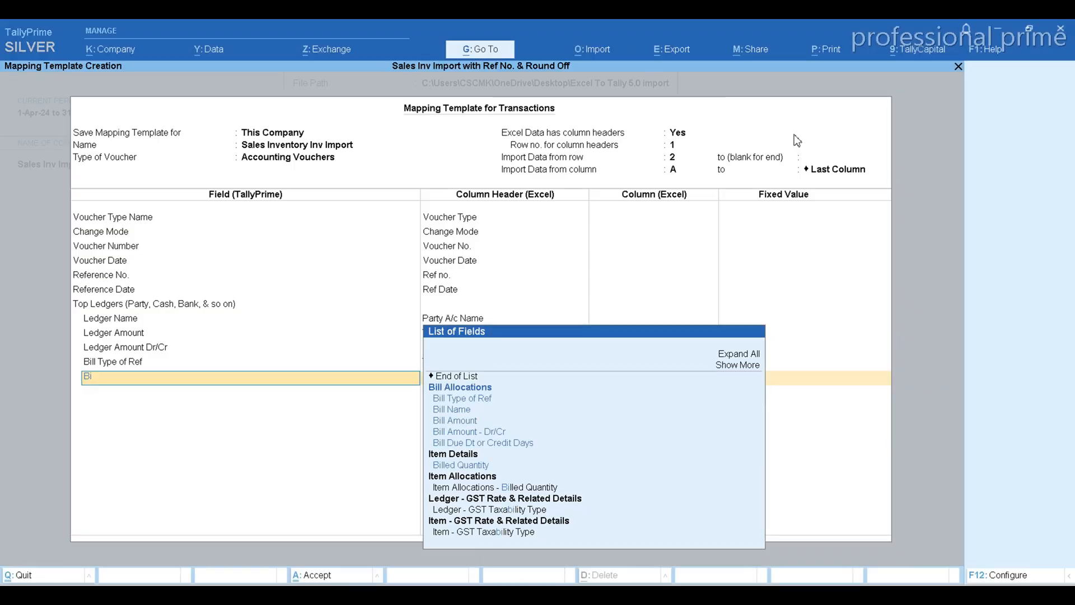
pyautogui.press('Down')
pyautogui.press('Down')
pyautogui.press('Return')
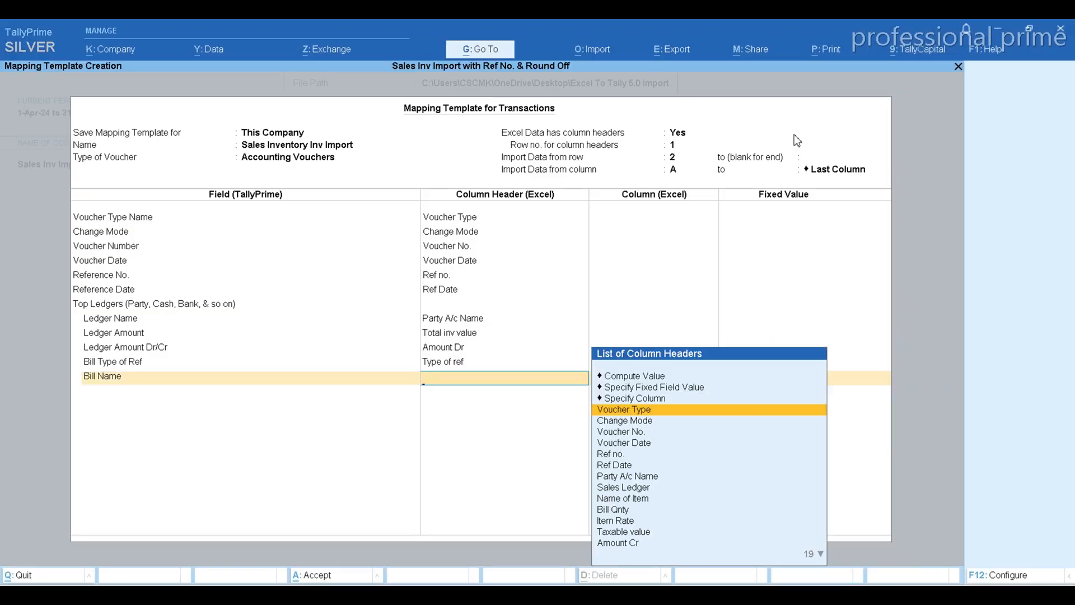
pyautogui.write('bi')
pyautogui.press('Down')
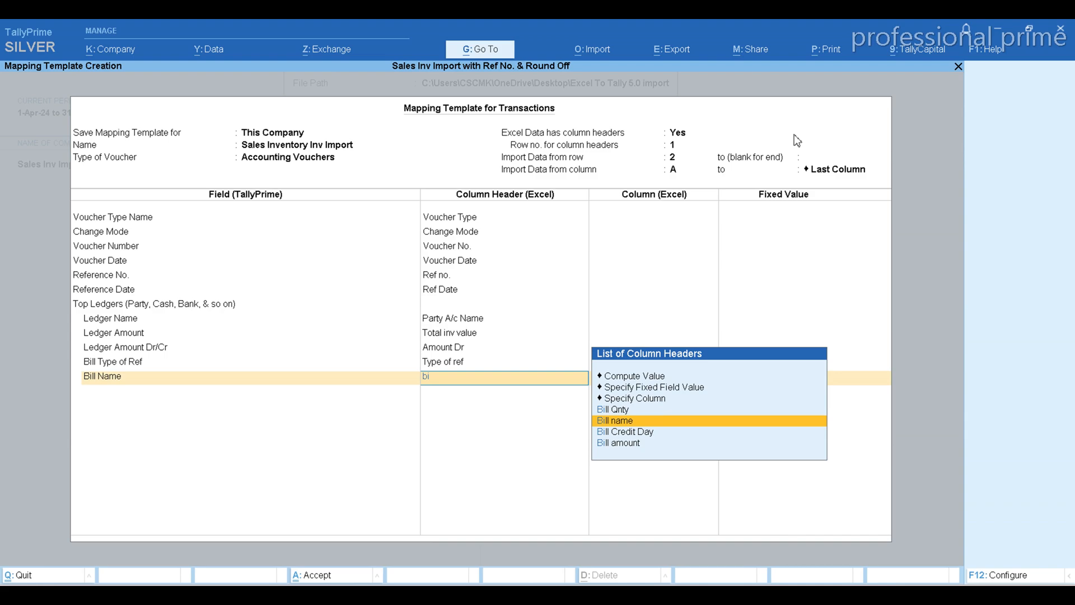
pyautogui.press('Return')
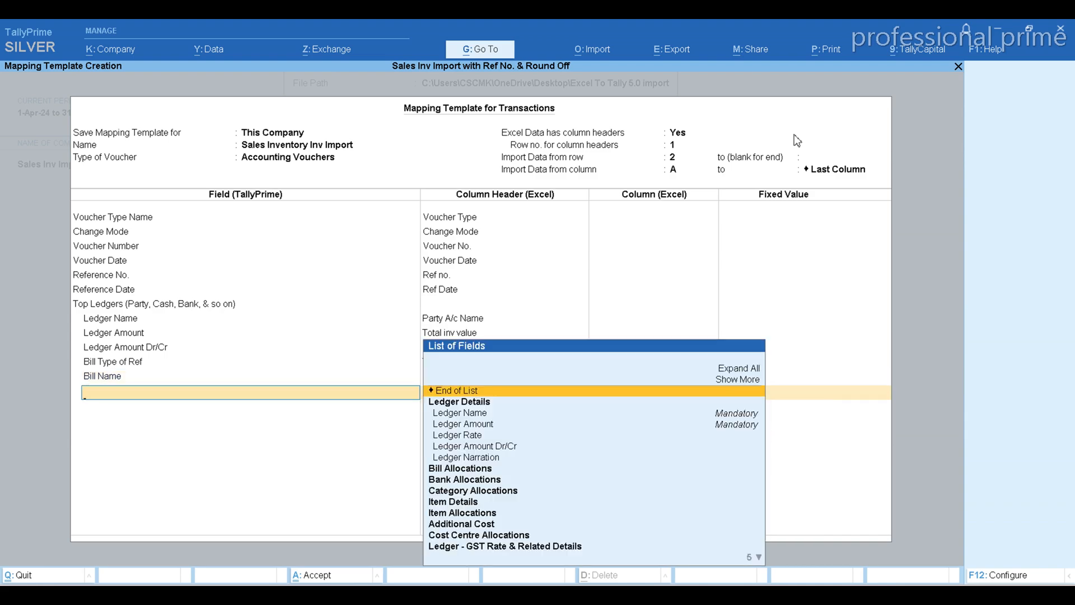
# Check the Bill Credit Day column in the workbook and map the Bill Due Dt or Credit Days field to it
pyautogui.hotkey('alt', 'Tab')
pyautogui.press('Right')
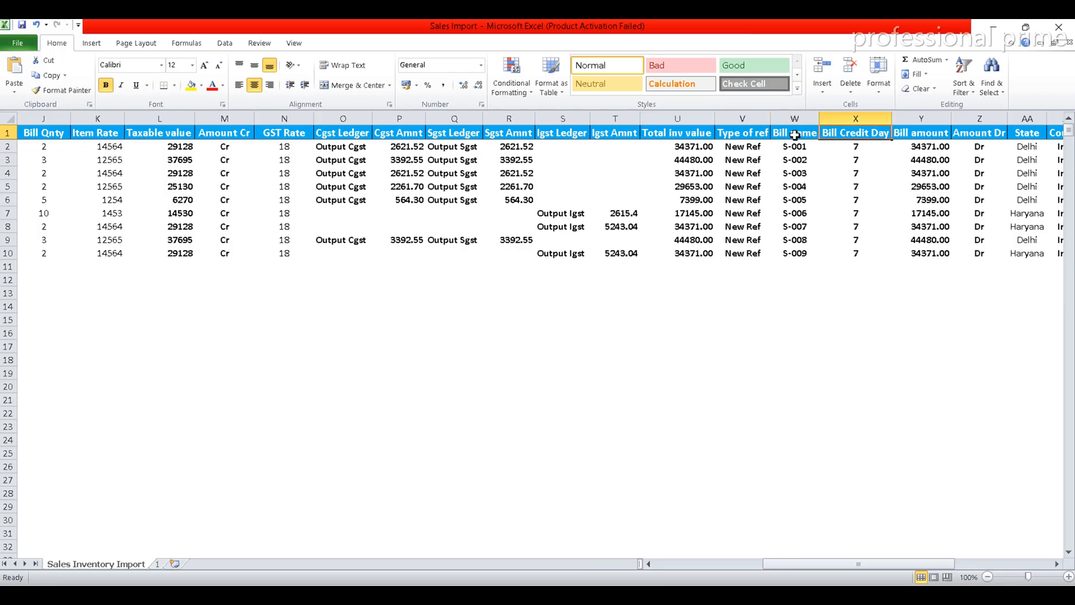
pyautogui.hotkey('alt', 'Tab')
pyautogui.write('bi')
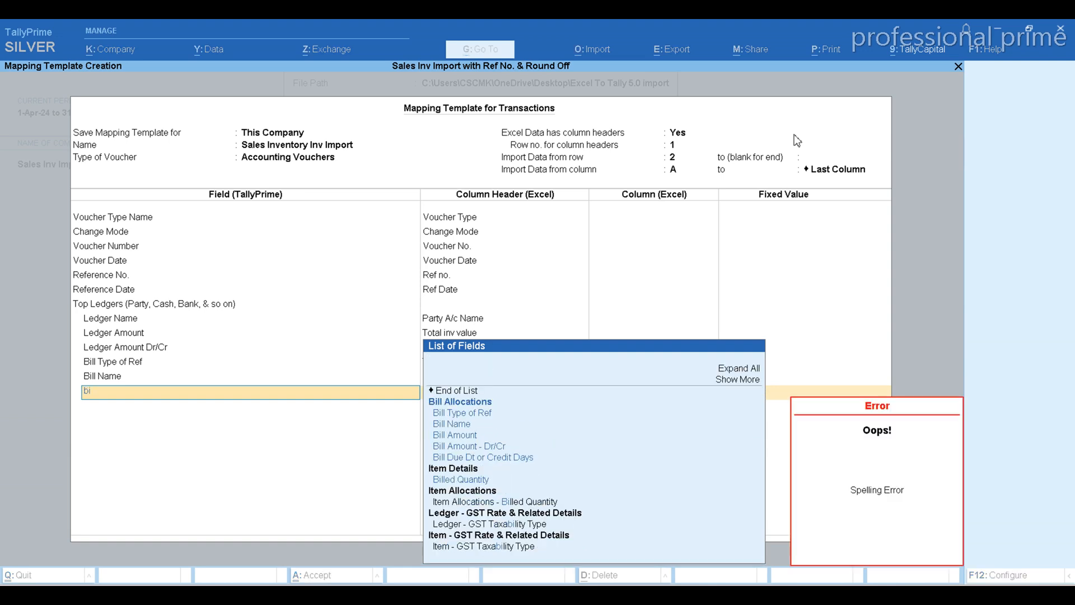
pyautogui.press('Down')
pyautogui.press('Down')
pyautogui.press('Down')
pyautogui.press('Down')
pyautogui.press('Down')
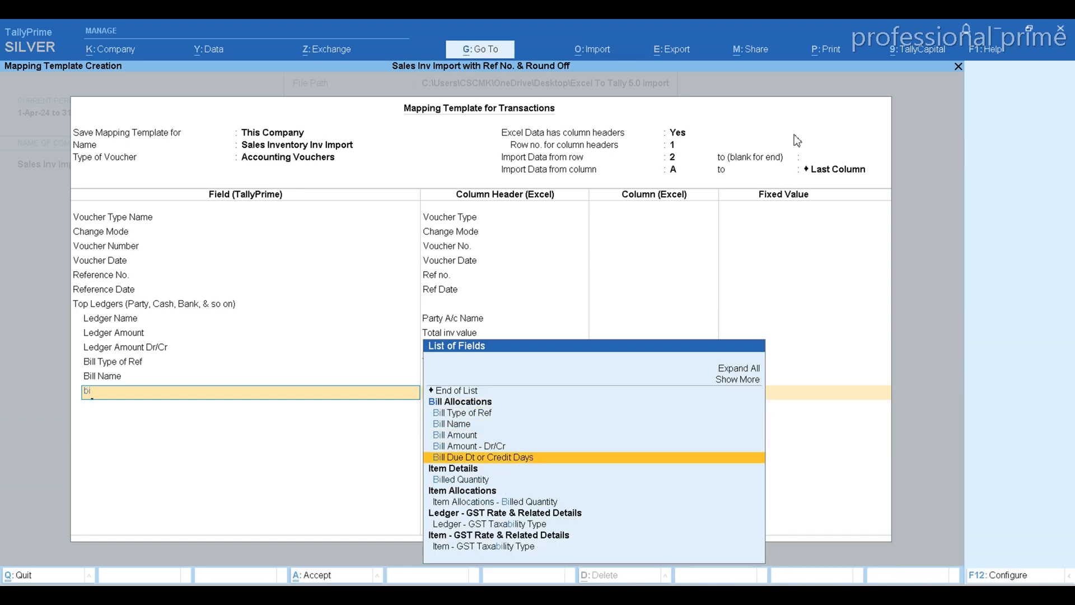
pyautogui.press('Return')
pyautogui.write('bi')
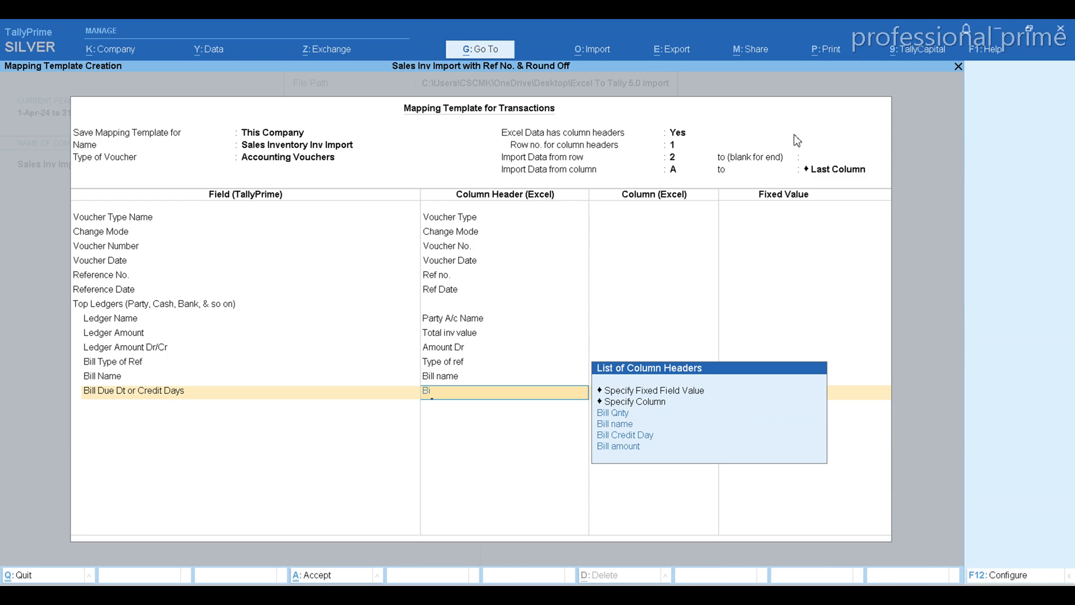
pyautogui.press('Down')
pyautogui.press('Down')
pyautogui.press('Return')
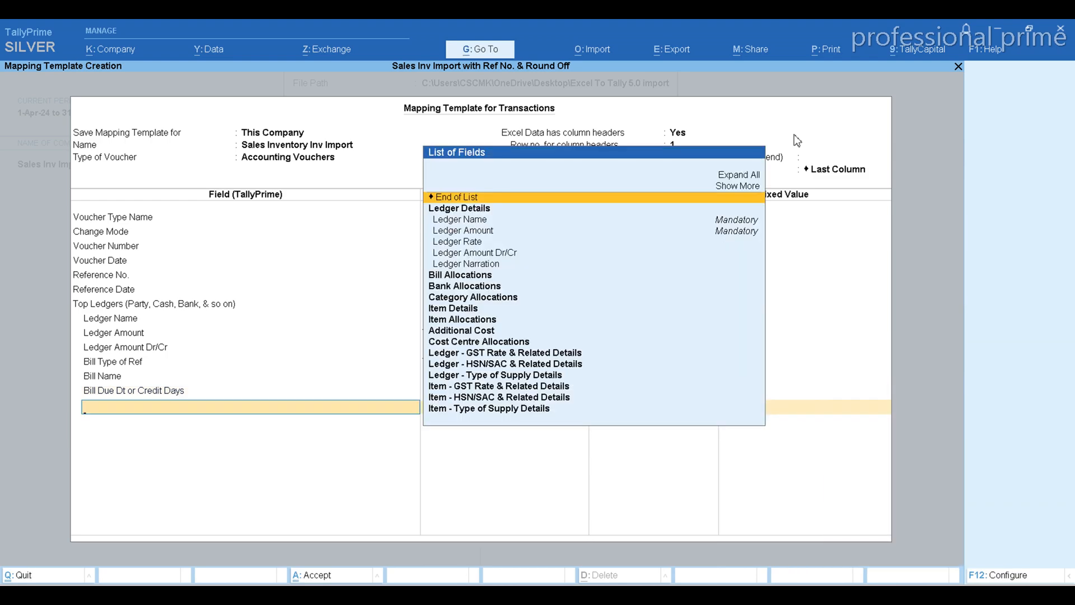
# Check the Bill amount column in the workbook and map the Bill Amount field to it
pyautogui.hotkey('alt', 'Tab')
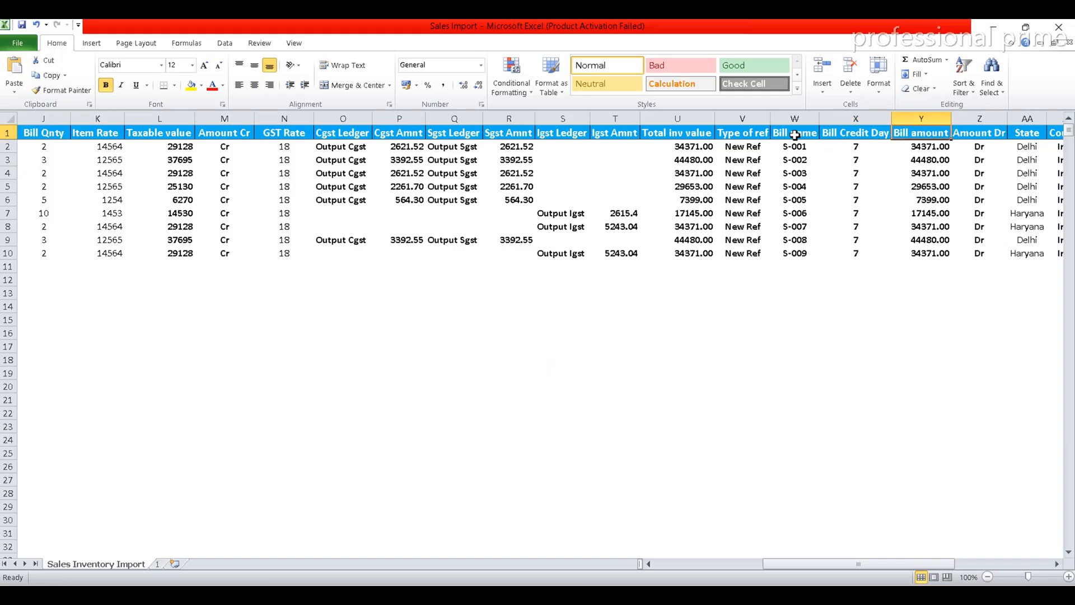
pyautogui.hotkey('alt', 'Tab')
pyautogui.write('bil')
pyautogui.press('Down')
pyautogui.press('Down')
pyautogui.press('Down')
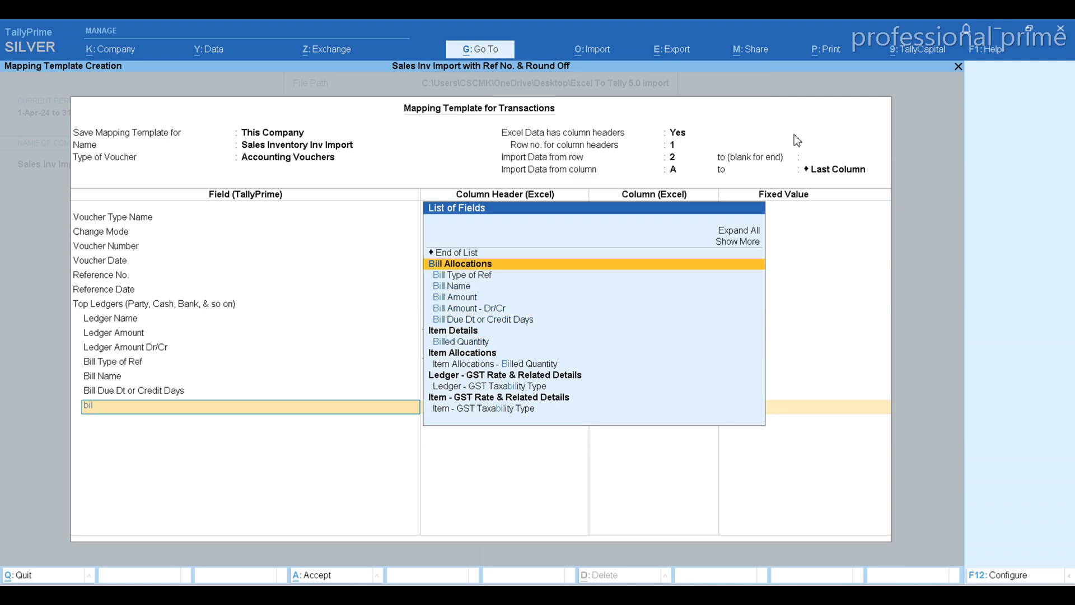
pyautogui.press('Return')
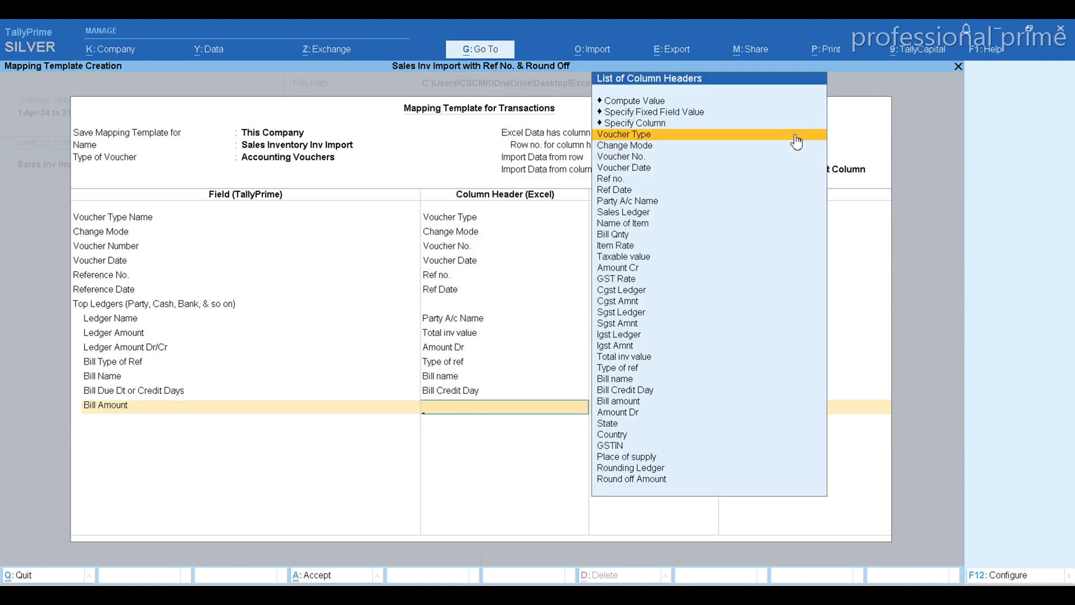
pyautogui.write('Bil')
pyautogui.press('Down')
pyautogui.press('Down')
pyautogui.press('Down')
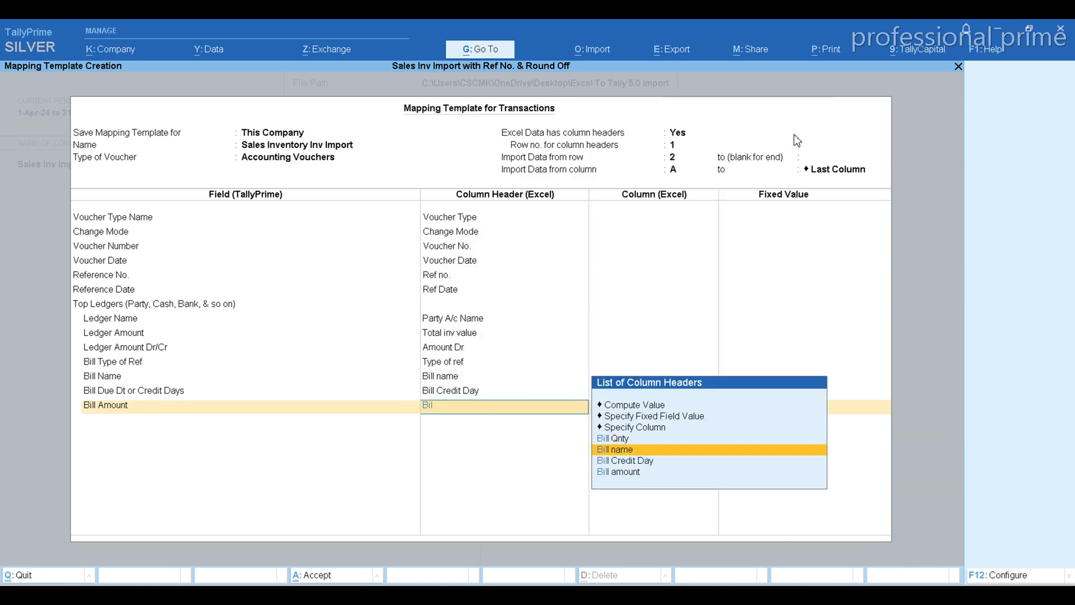
pyautogui.press('Return')
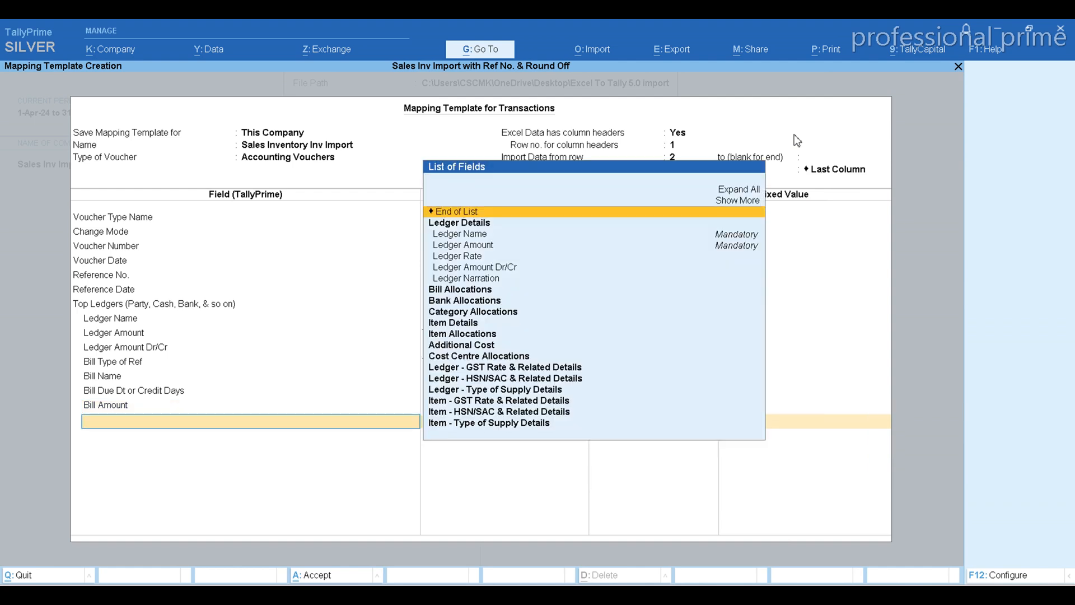
# Map the Bill Amount - Dr/Cr field to the Excel column header Amount Dr and end the Top Ledgers field list
pyautogui.write('B')
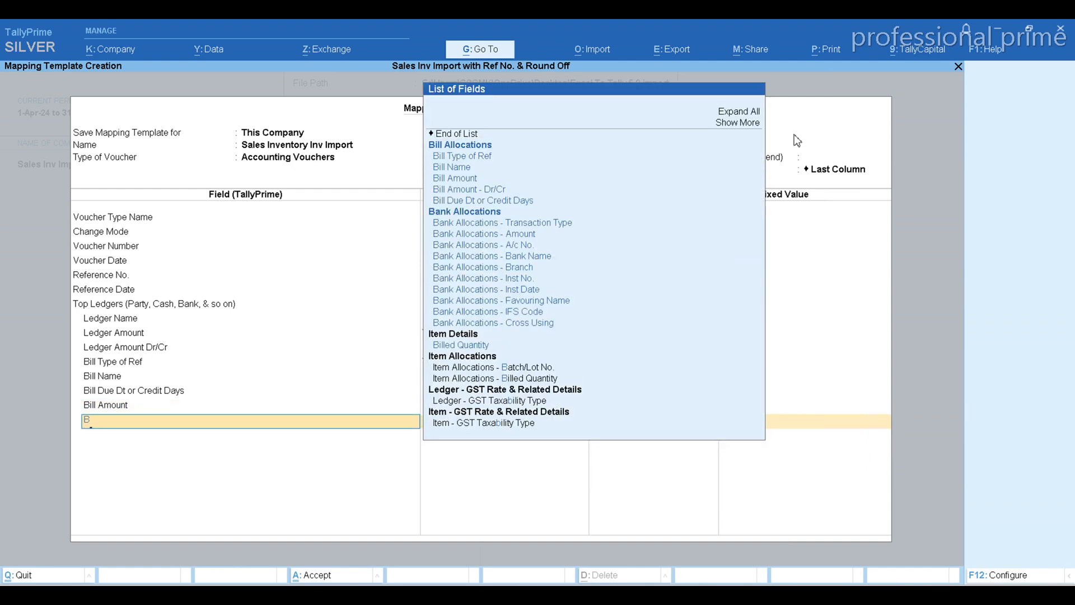
pyautogui.write('i')
pyautogui.press('Down')
pyautogui.press('Down')
pyautogui.press('Down')
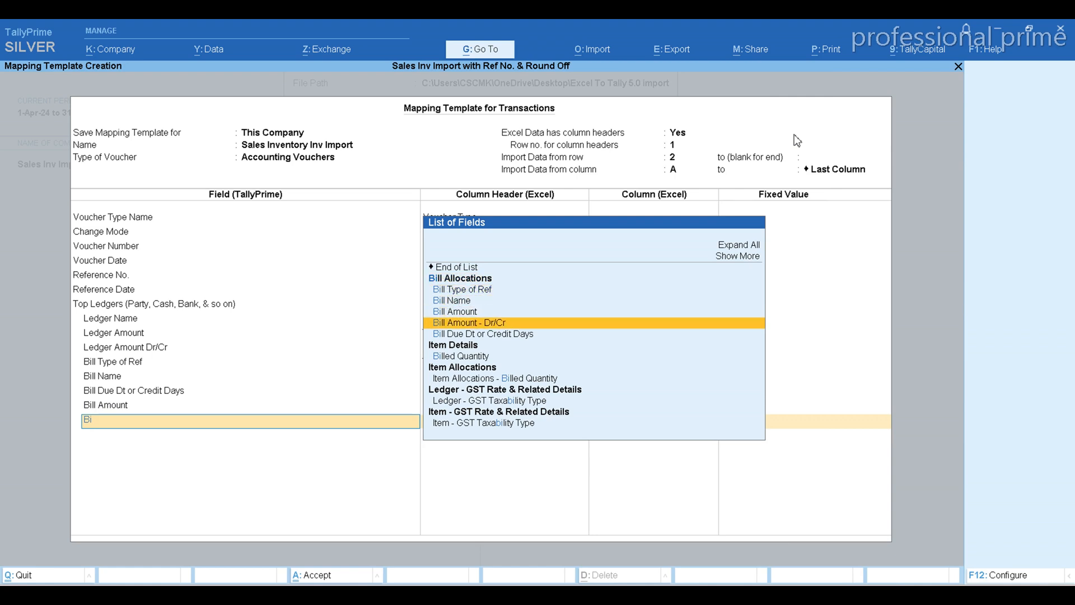
pyautogui.press('Return')
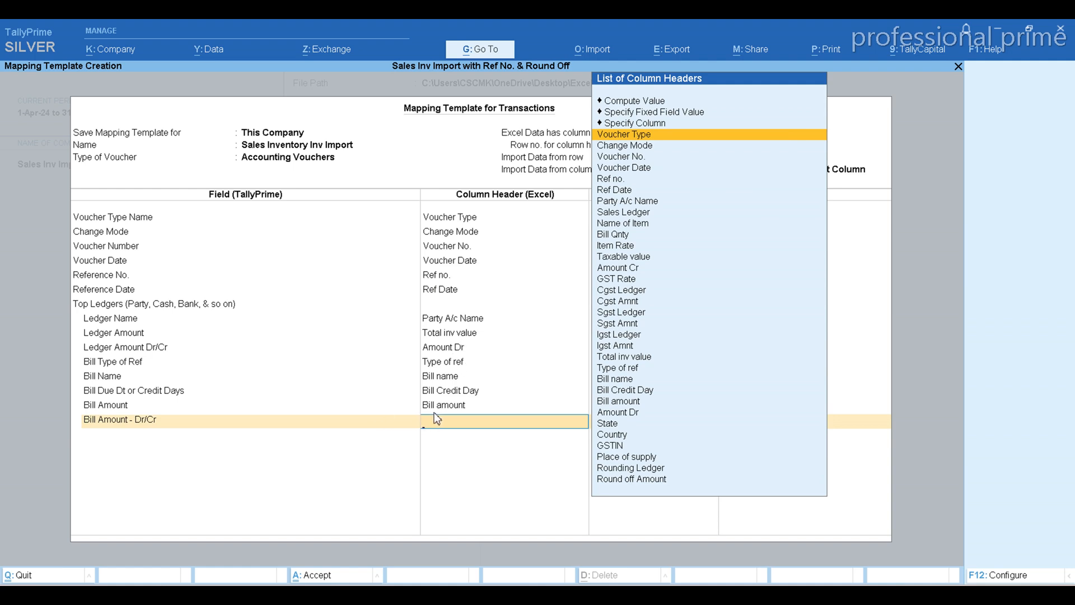
pyautogui.write('Dr')
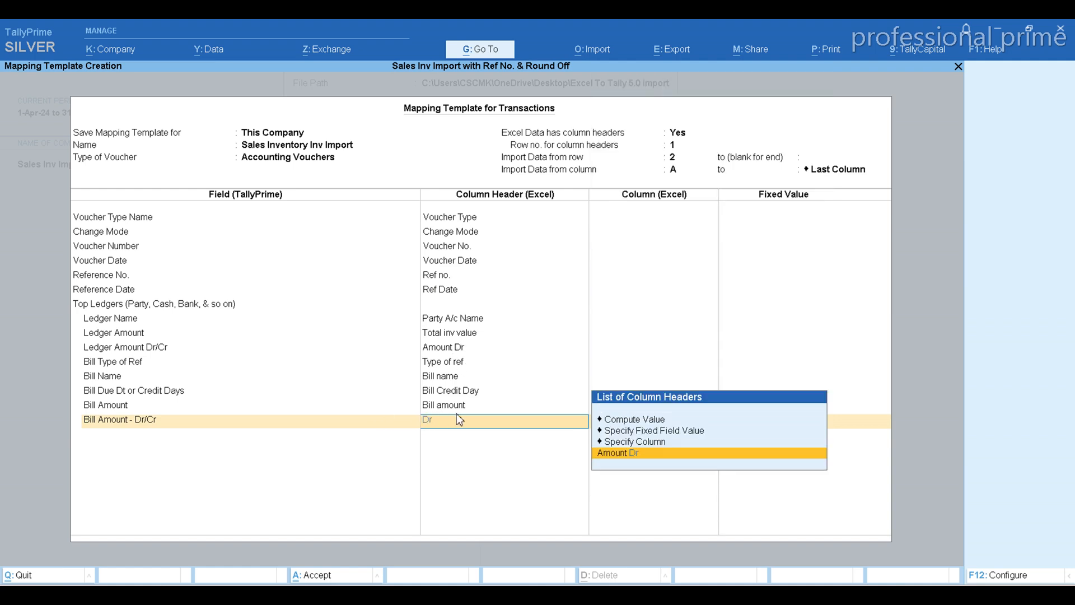
pyautogui.press('Return')
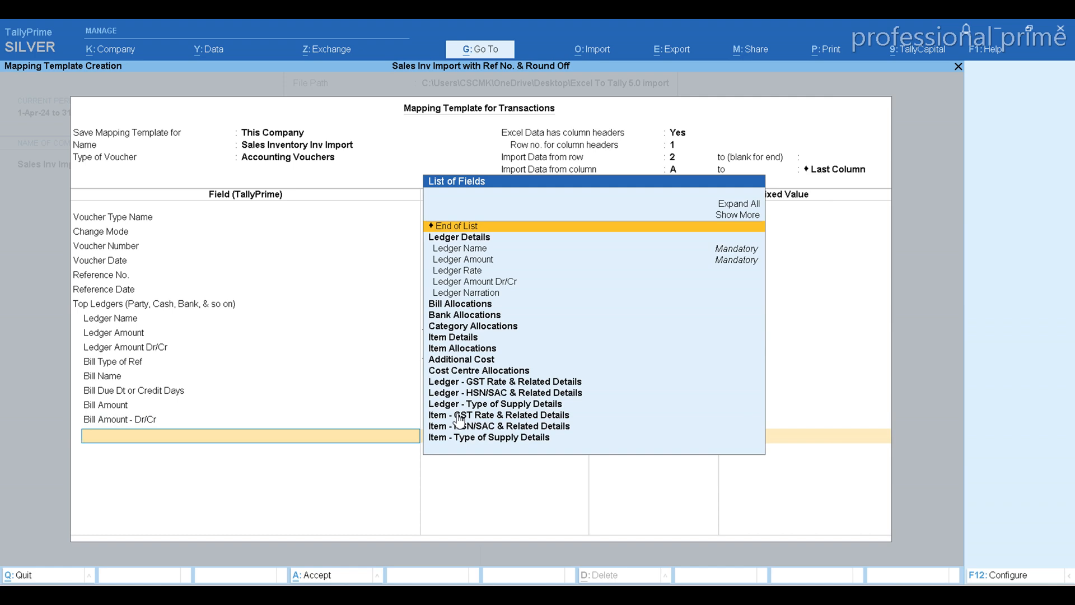
pyautogui.click(536, 229)
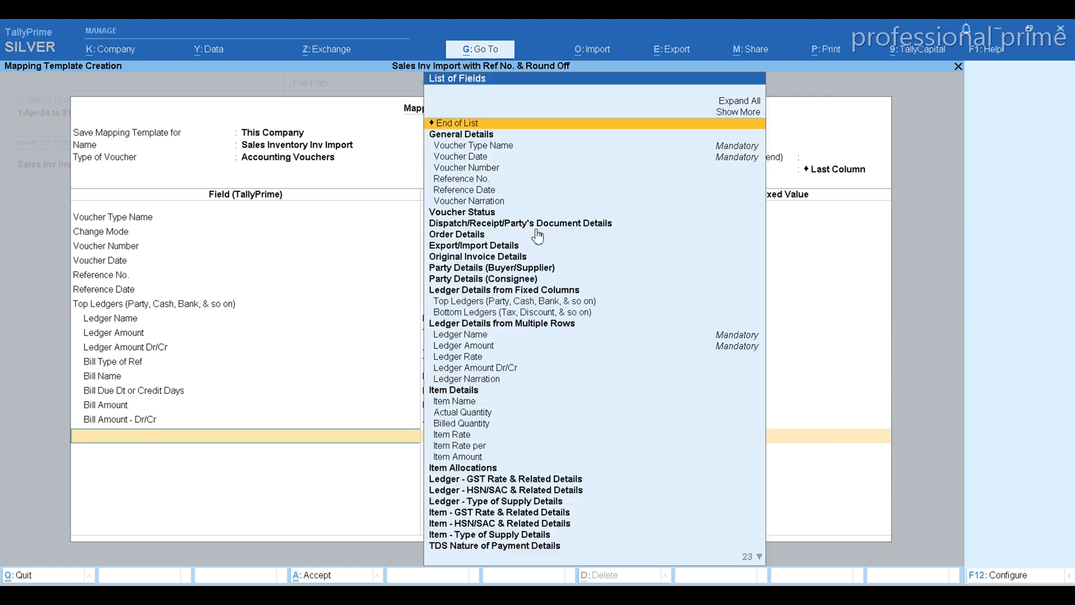
# Switch to the Excel workbook and check the Bill Qnty, Party A/c Name and Sales Ledger columns
pyautogui.hotkey('alt', 'Tab')
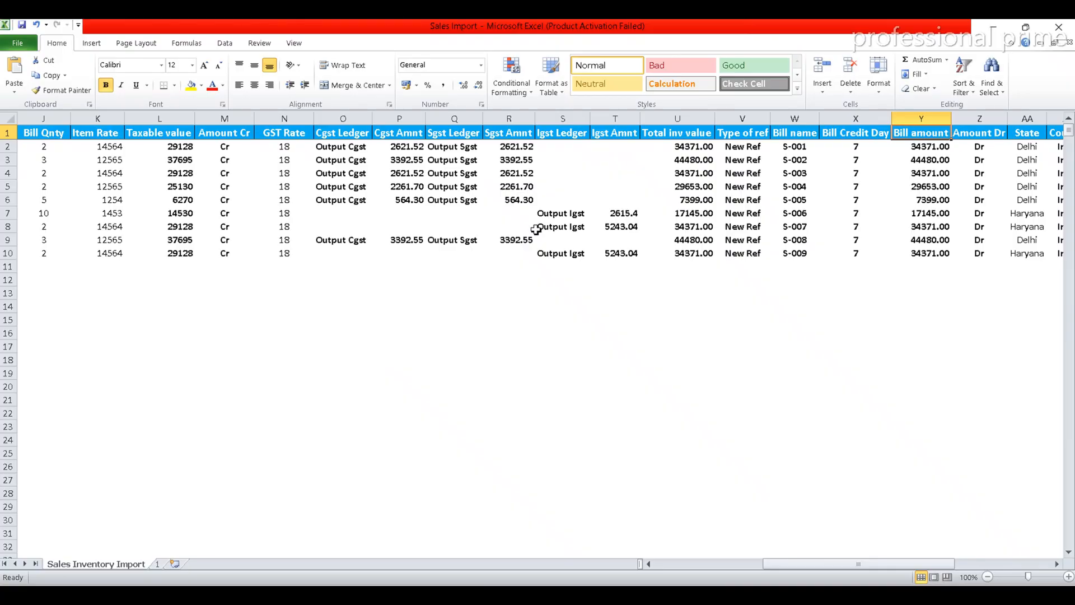
pyautogui.click(55, 136)
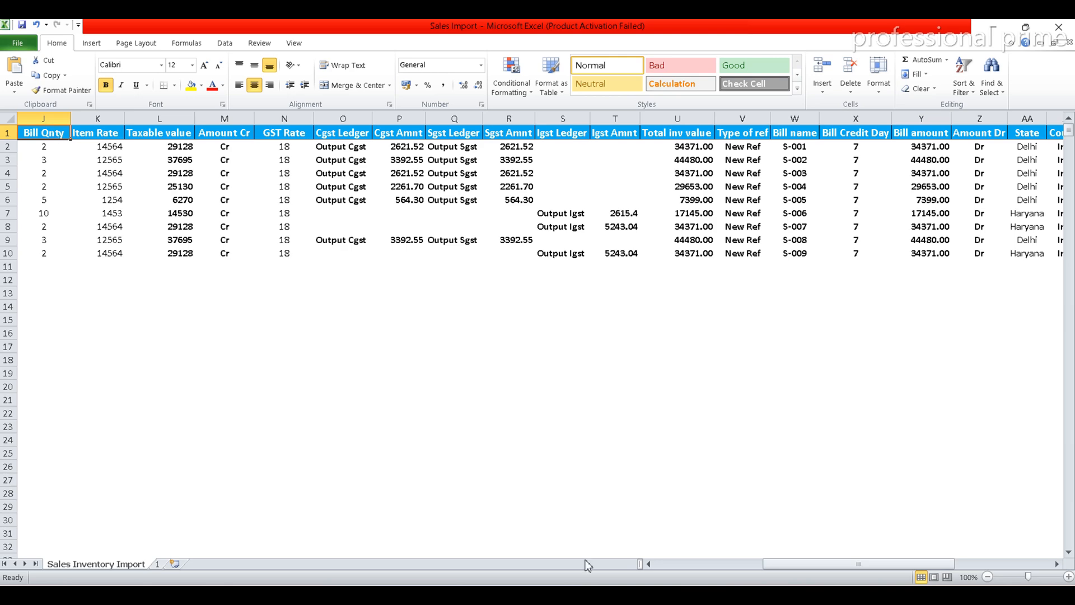
pyautogui.click(649, 565)
pyautogui.click(648, 564)
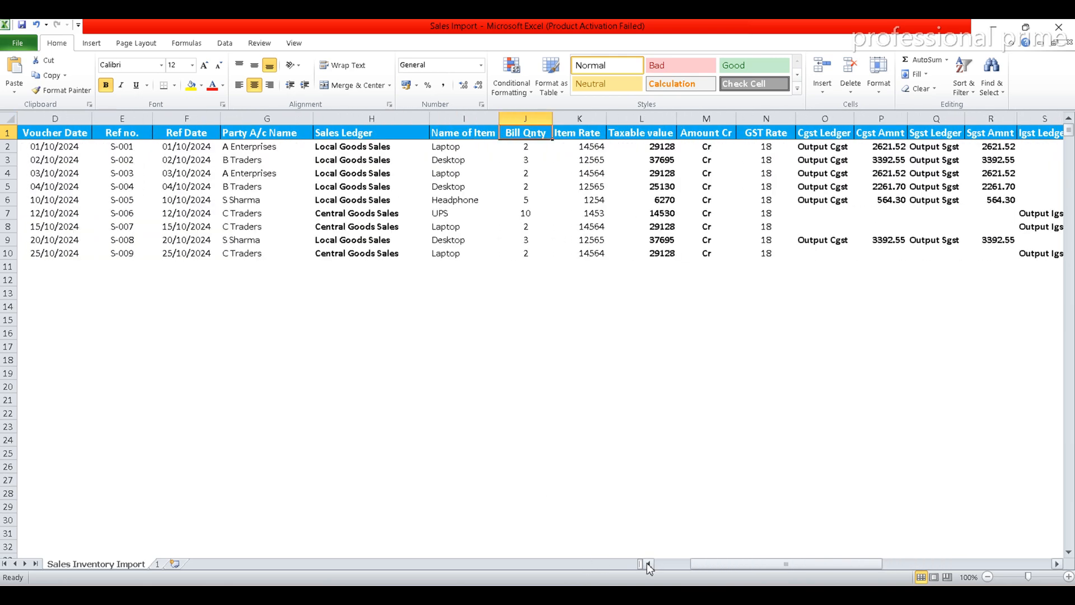
pyautogui.click(248, 137)
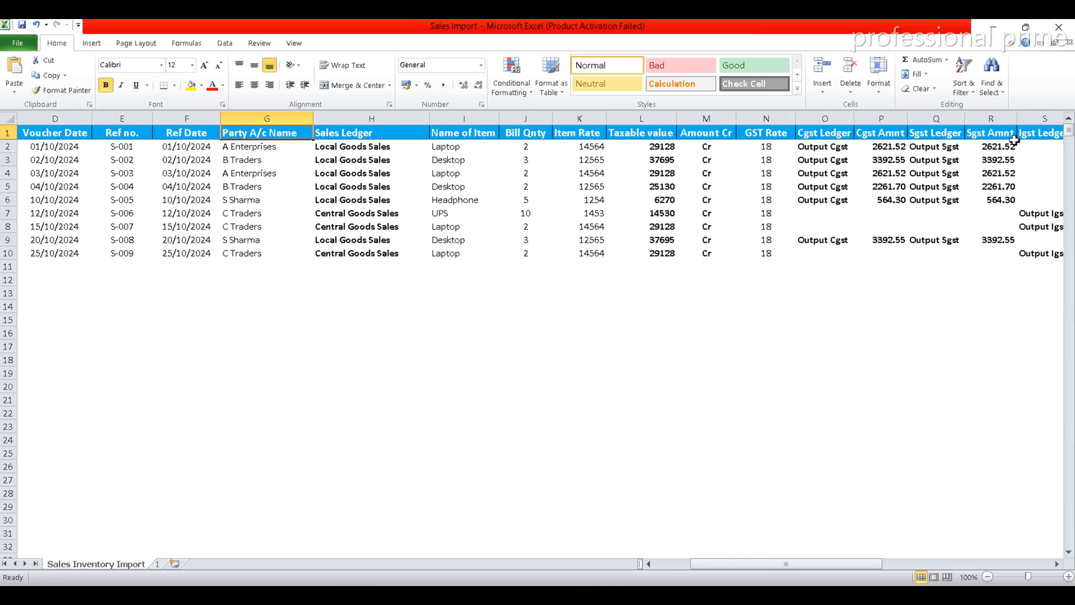
pyautogui.click(375, 137)
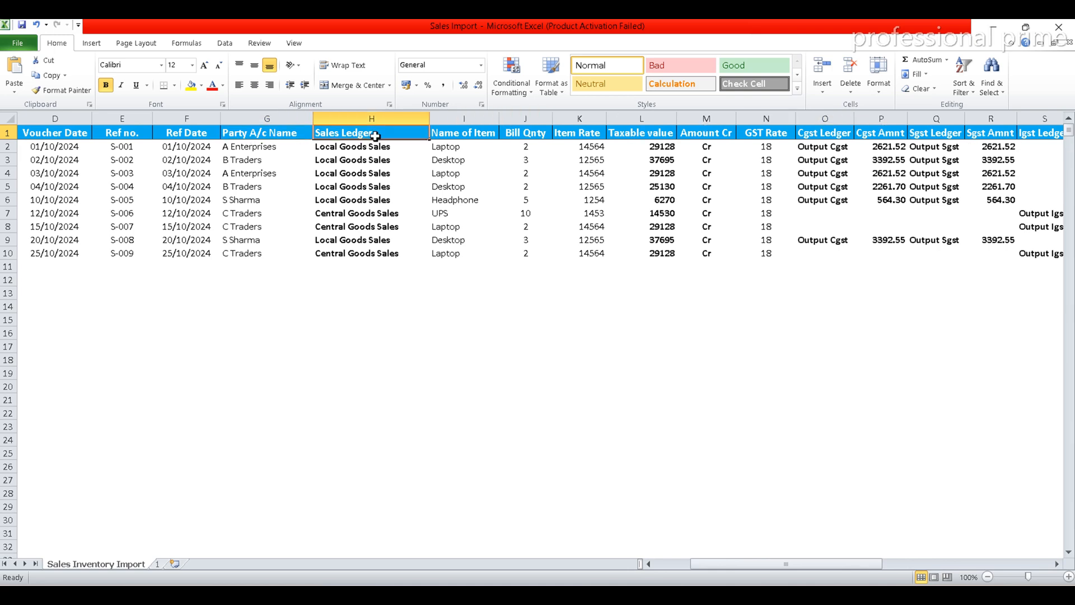
pyautogui.hotkey('alt', 'Tab')
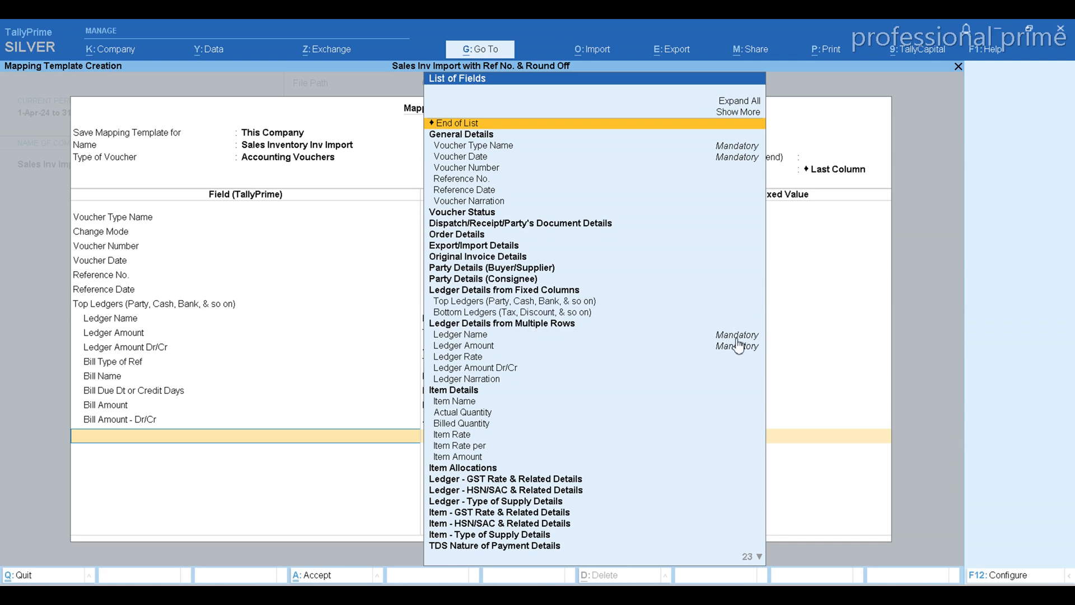
# Add the Ledger Name field from Ledger Details from Multiple Rows and map it to the Excel column header Sales Ledger
pyautogui.press('Down')
pyautogui.press('Down')
pyautogui.press('Down')
pyautogui.press('Down')
pyautogui.press('Down')
pyautogui.press('Down')
pyautogui.press('Down')
pyautogui.press('Down')
pyautogui.press('Down')
pyautogui.press('Down')
pyautogui.press('Down')
pyautogui.press('Down')
pyautogui.press('Down')
pyautogui.press('Down')
pyautogui.press('Down')
pyautogui.press('Down')
pyautogui.press('Down')
pyautogui.press('Down')
pyautogui.press('Down')
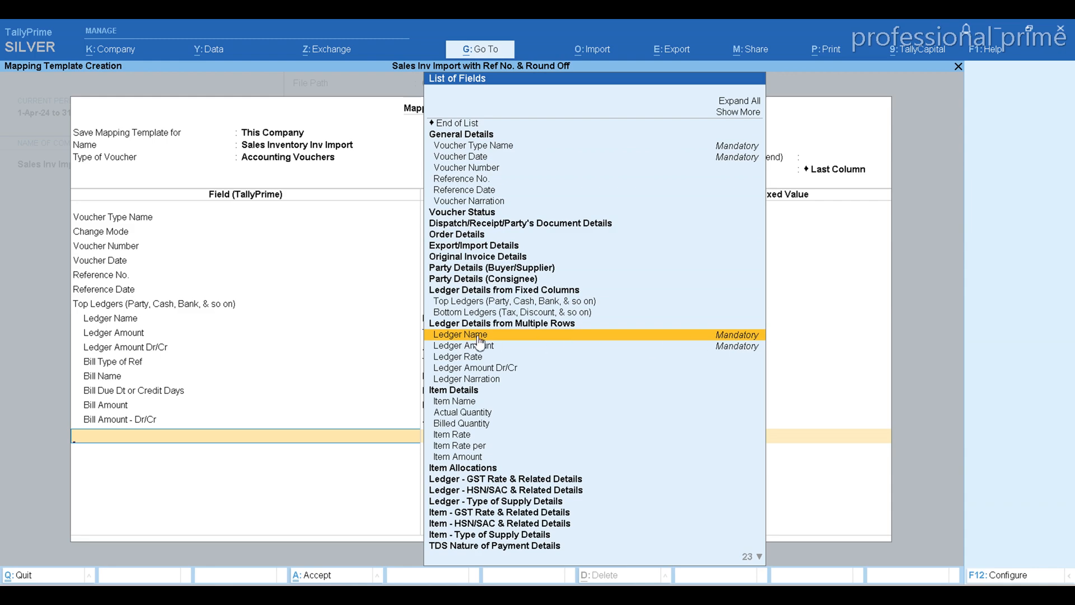
pyautogui.hotkey('alt', 'Tab')
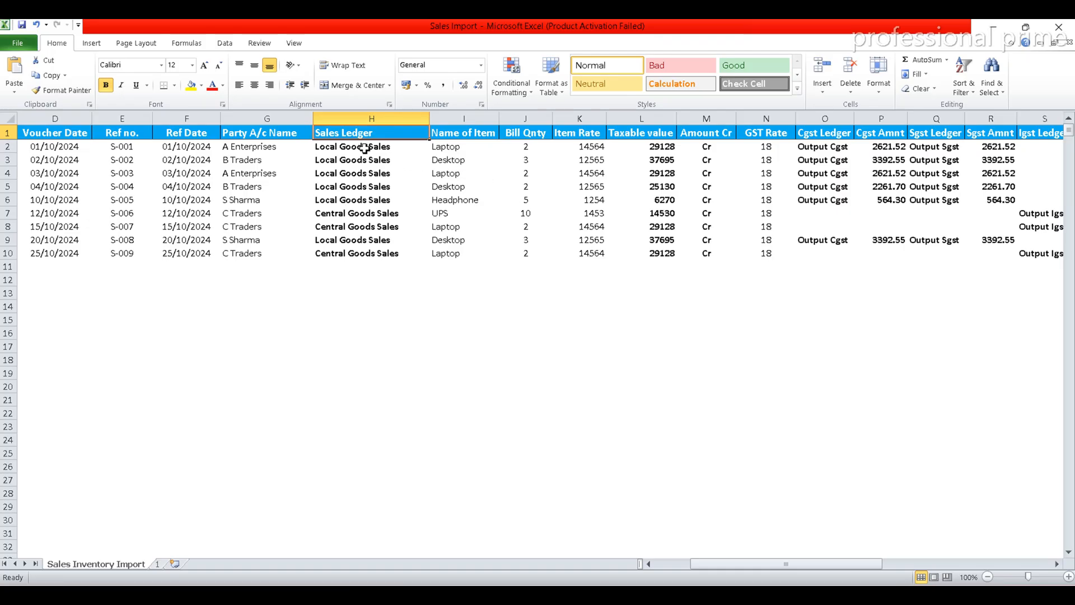
pyautogui.hotkey('alt', 'Tab')
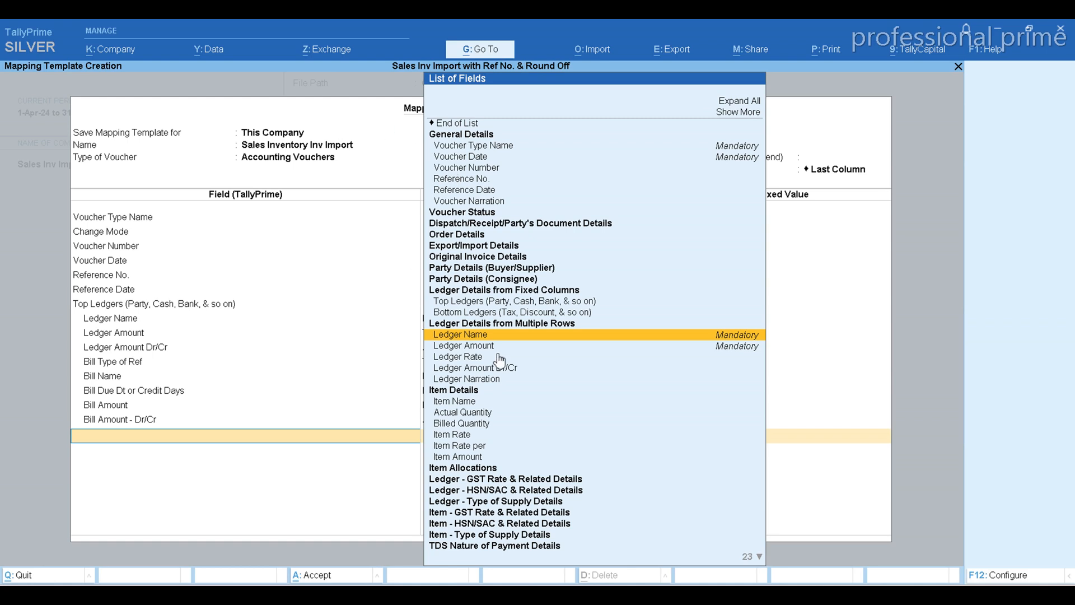
pyautogui.press('Return')
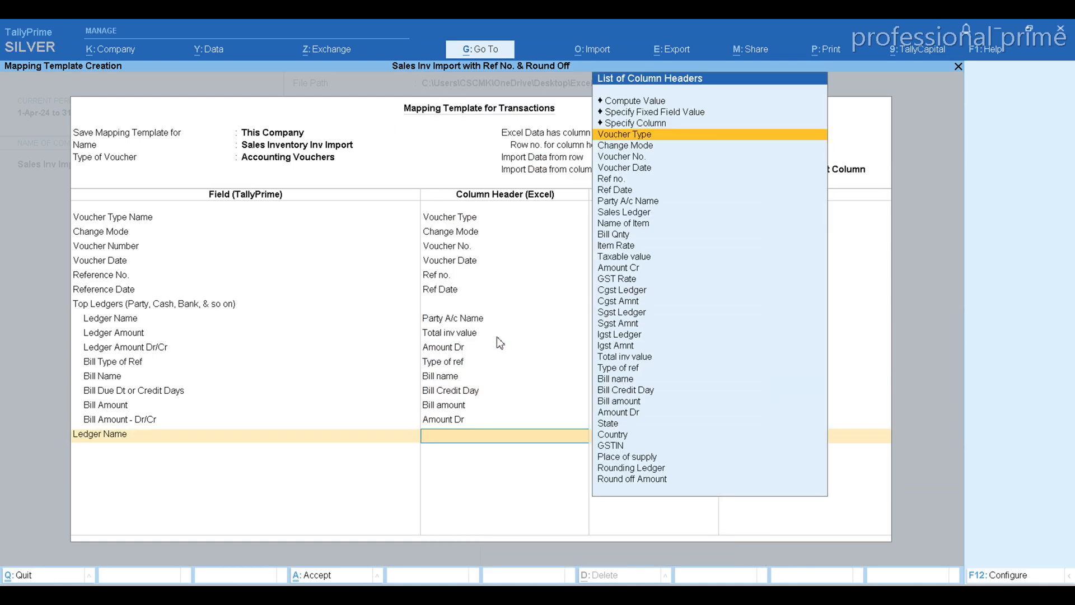
pyautogui.write('Sal')
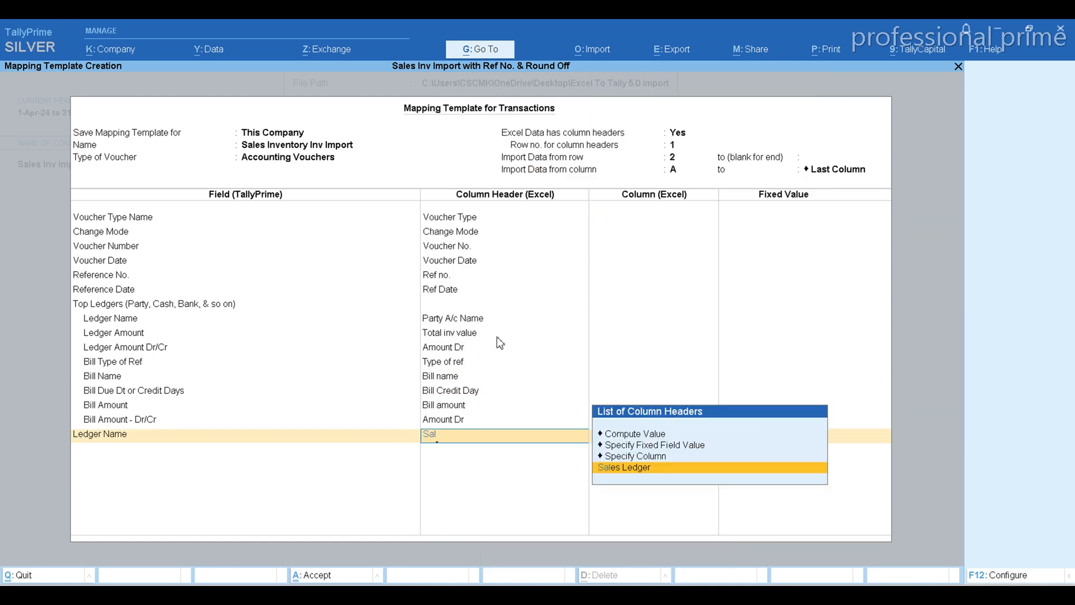
pyautogui.press('Return')
# Add the multiple-row Ledger Amount field and map it to the Excel column header Taxable value, checking that column in the workbook
pyautogui.press('Down')
pyautogui.press('Down')
pyautogui.press('Down')
pyautogui.press('Down')
pyautogui.press('Down')
pyautogui.press('Down')
pyautogui.press('Down')
pyautogui.press('Down')
pyautogui.press('Down')
pyautogui.press('Down')
pyautogui.press('Down')
pyautogui.press('Down')
pyautogui.press('Down')
pyautogui.press('Down')
pyautogui.press('Down')
pyautogui.press('Down')
pyautogui.press('Down')
pyautogui.press('Down')
pyautogui.press('Down')
pyautogui.press('Down')
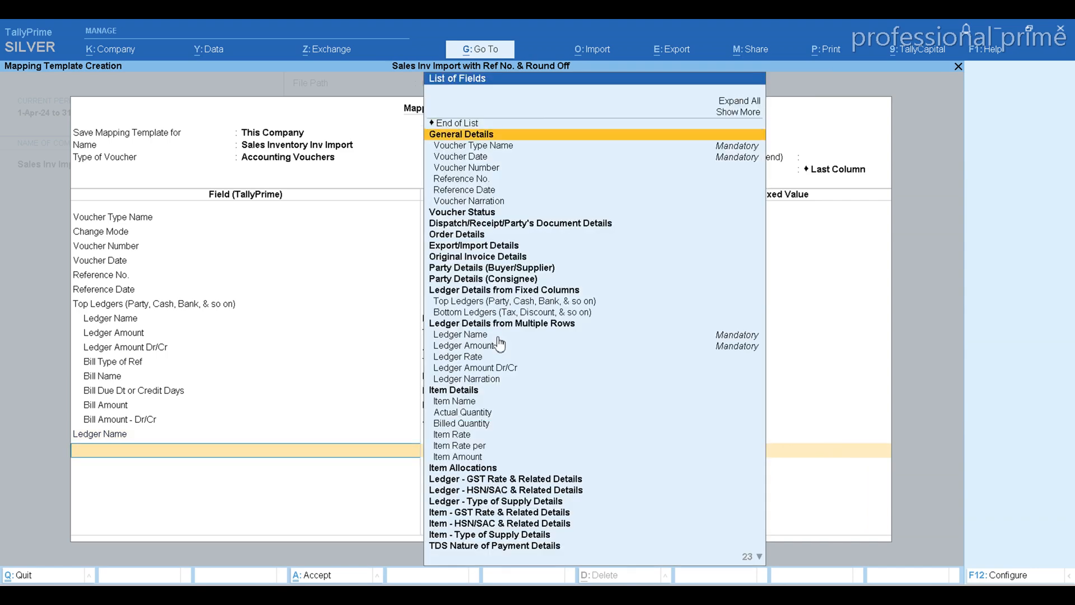
pyautogui.press('Return')
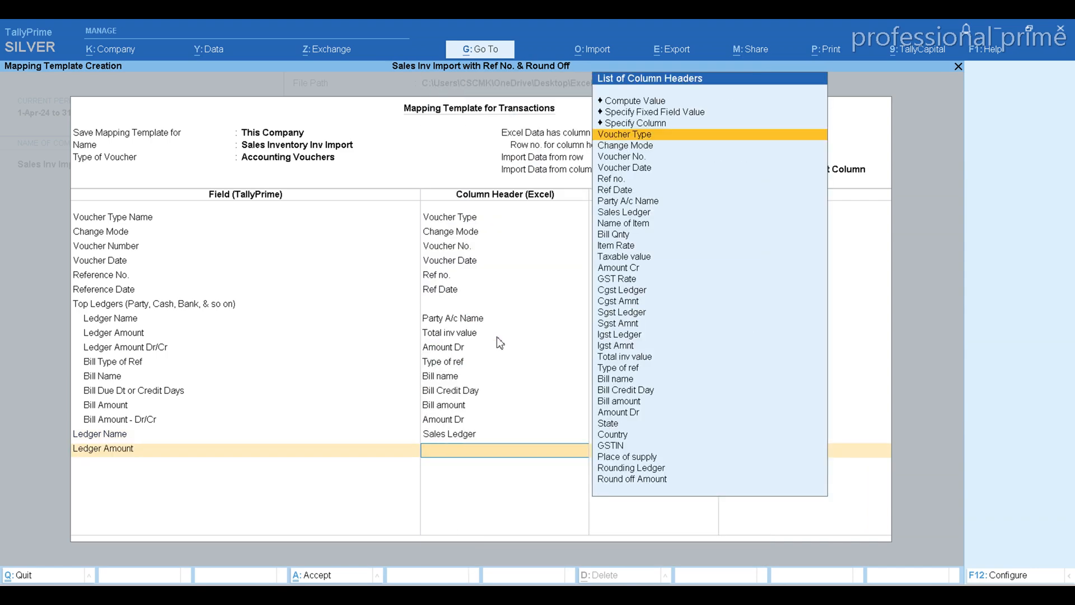
pyautogui.hotkey('alt', 'Tab')
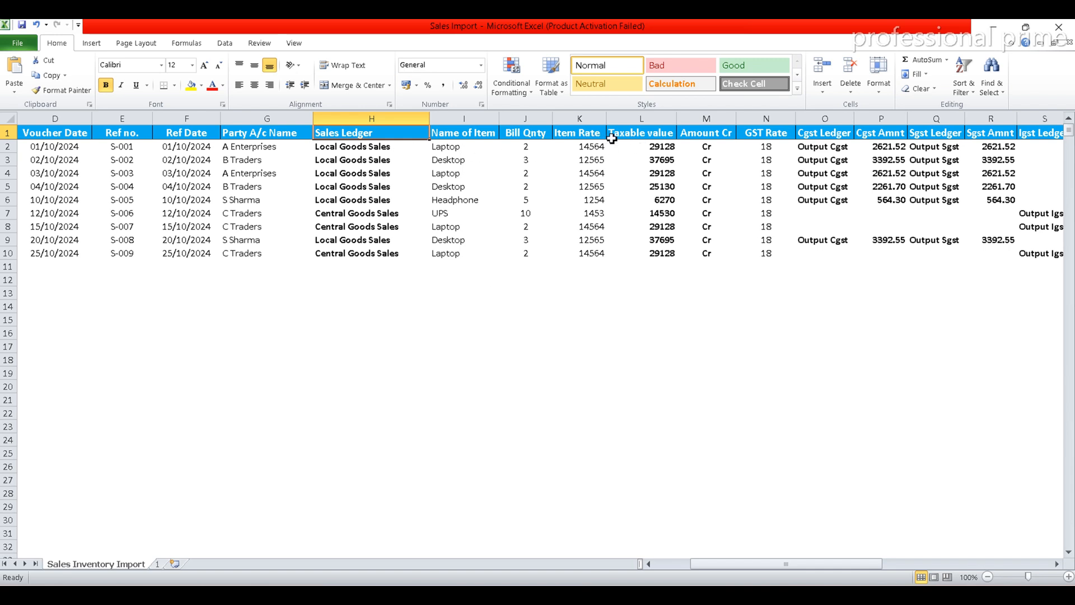
pyautogui.hotkey('alt', 'Tab')
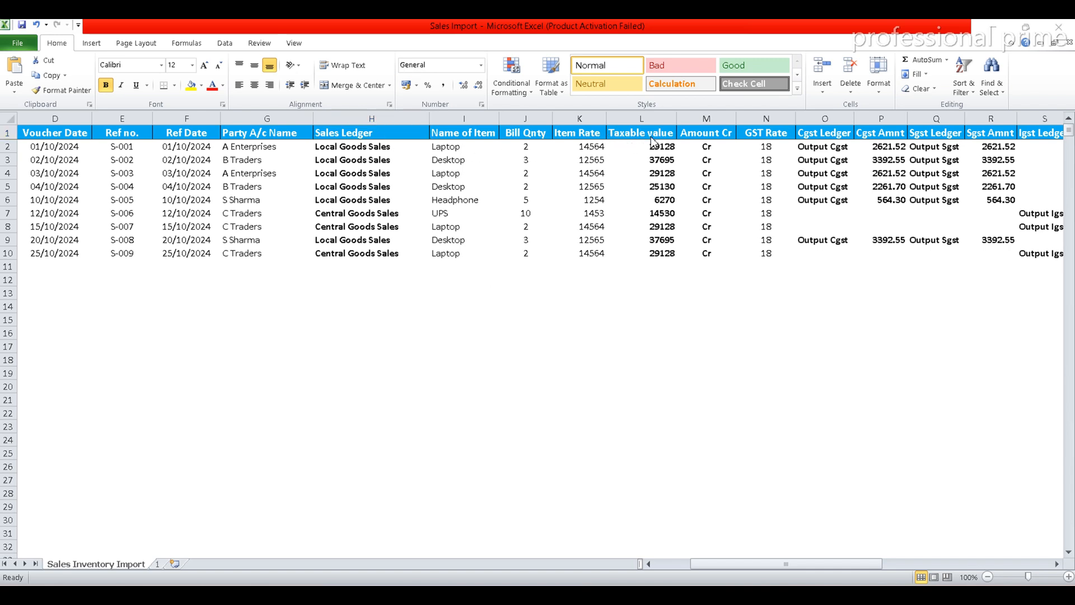
pyautogui.write('Tax')
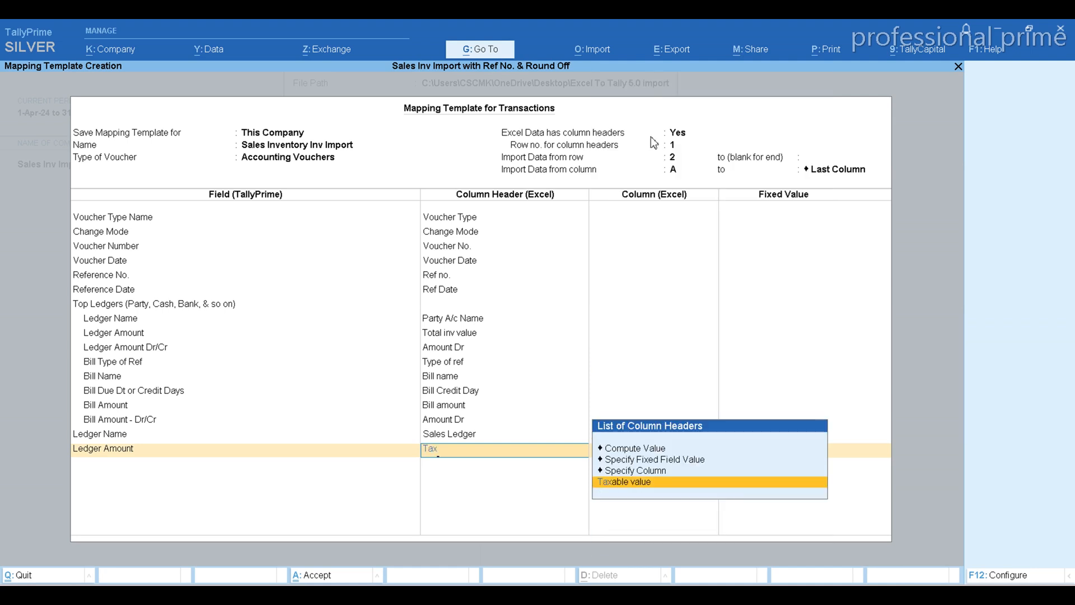
pyautogui.press('Return')
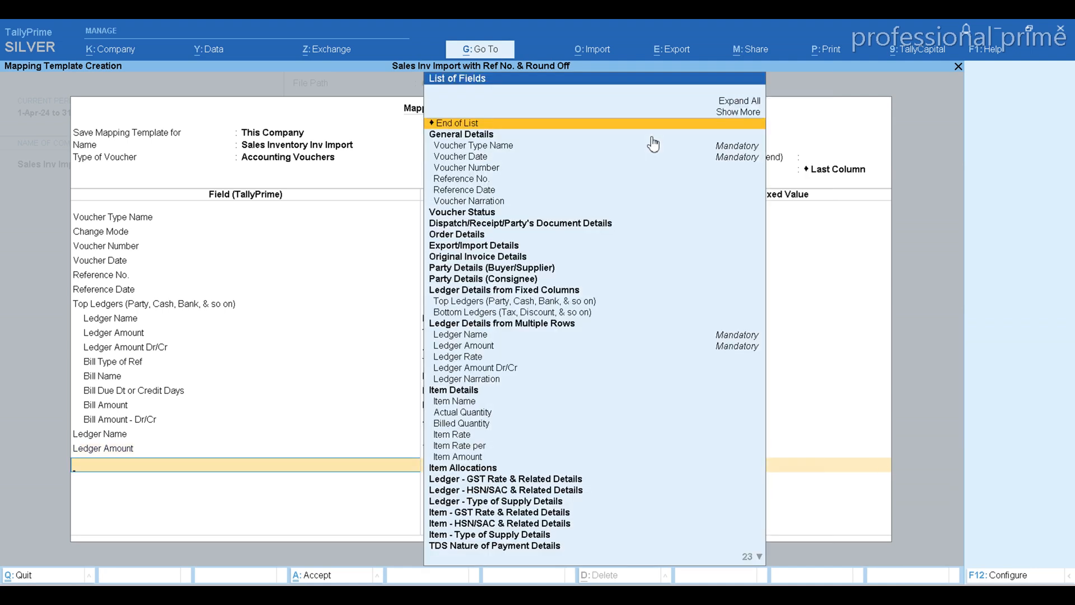
# Add the multiple-row Ledger Amount Dr/Cr field and map it to the Excel column header Amount Cr
pyautogui.press('Down')
pyautogui.press('Down')
pyautogui.press('Down')
pyautogui.press('Down')
pyautogui.press('Down')
pyautogui.press('Down')
pyautogui.press('Down')
pyautogui.press('Down')
pyautogui.press('Down')
pyautogui.press('Down')
pyautogui.press('Down')
pyautogui.press('Down')
pyautogui.press('Down')
pyautogui.press('Down')
pyautogui.press('Down')
pyautogui.press('Down')
pyautogui.press('Down')
pyautogui.press('Down')
pyautogui.press('Down')
pyautogui.press('Down')
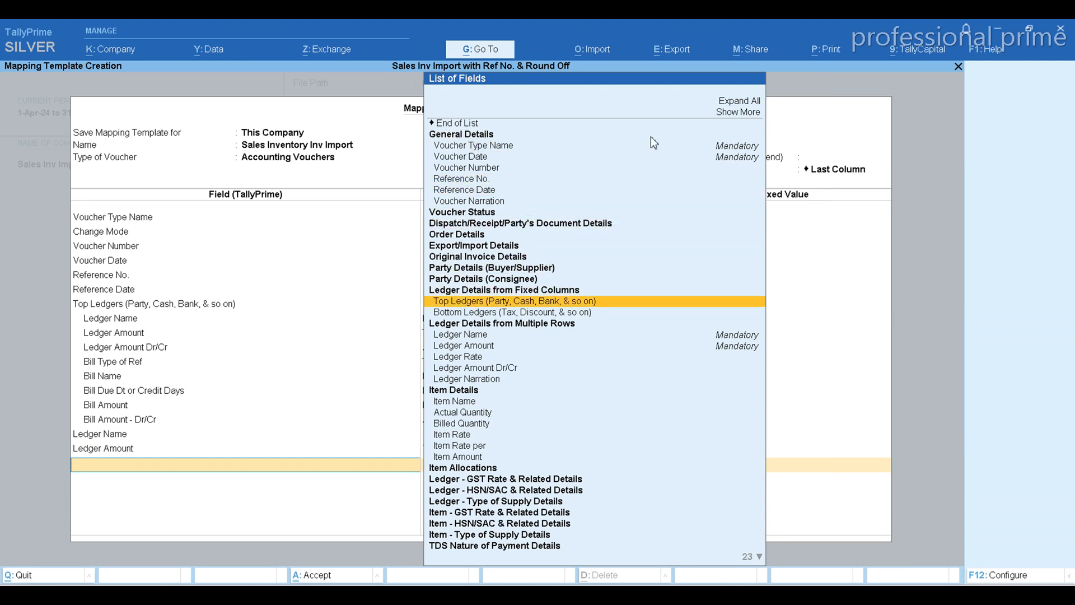
pyautogui.press('Return')
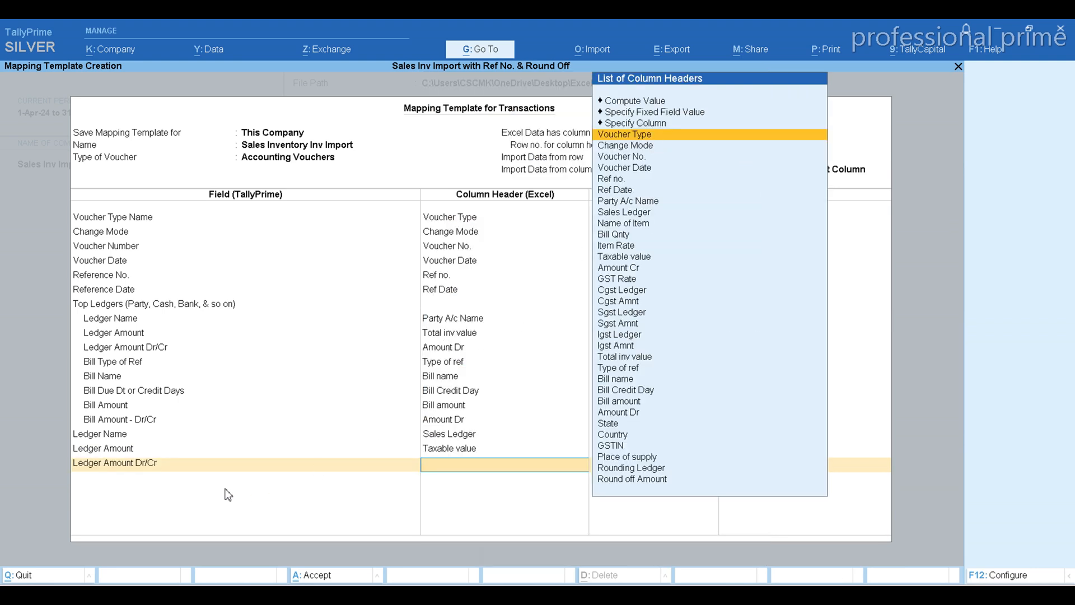
pyautogui.write('Cr')
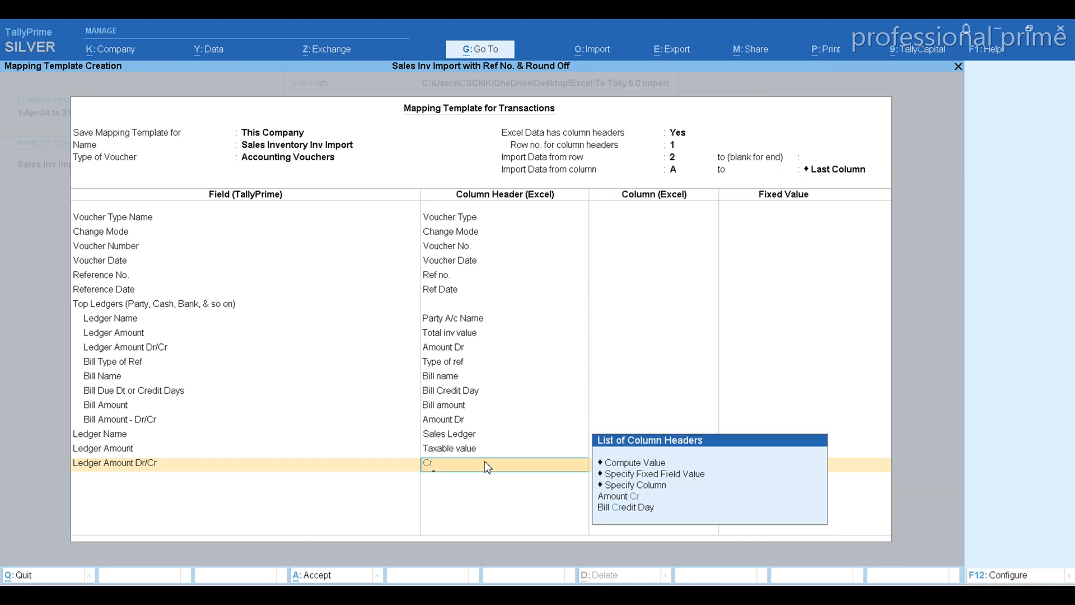
pyautogui.press('Return')
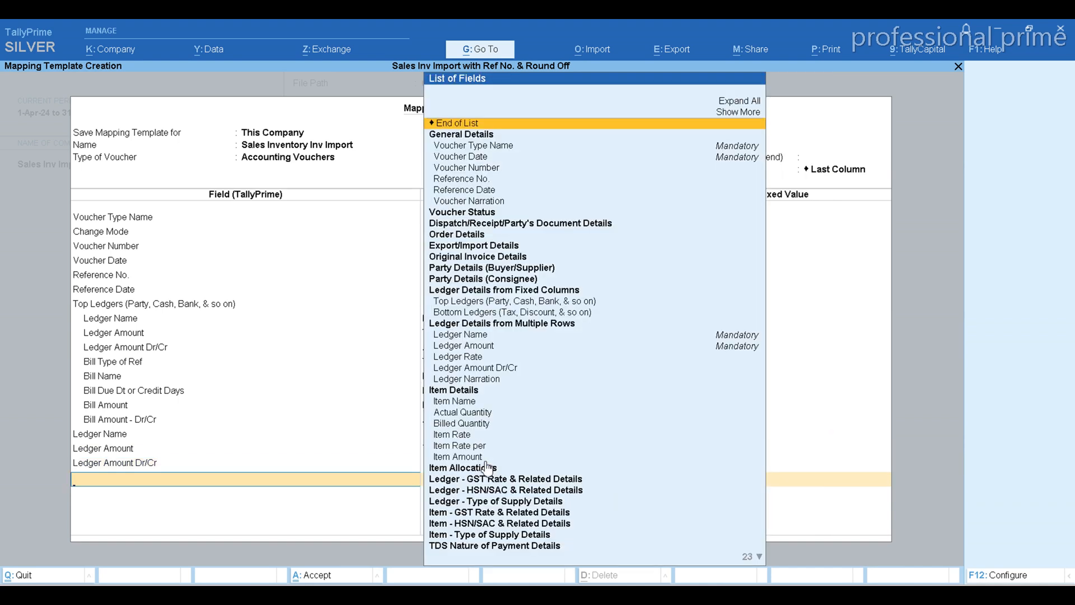
# Check the Name of Item column in the workbook and add the Item Name field to the mapping template
pyautogui.hotkey('alt', 'Tab')
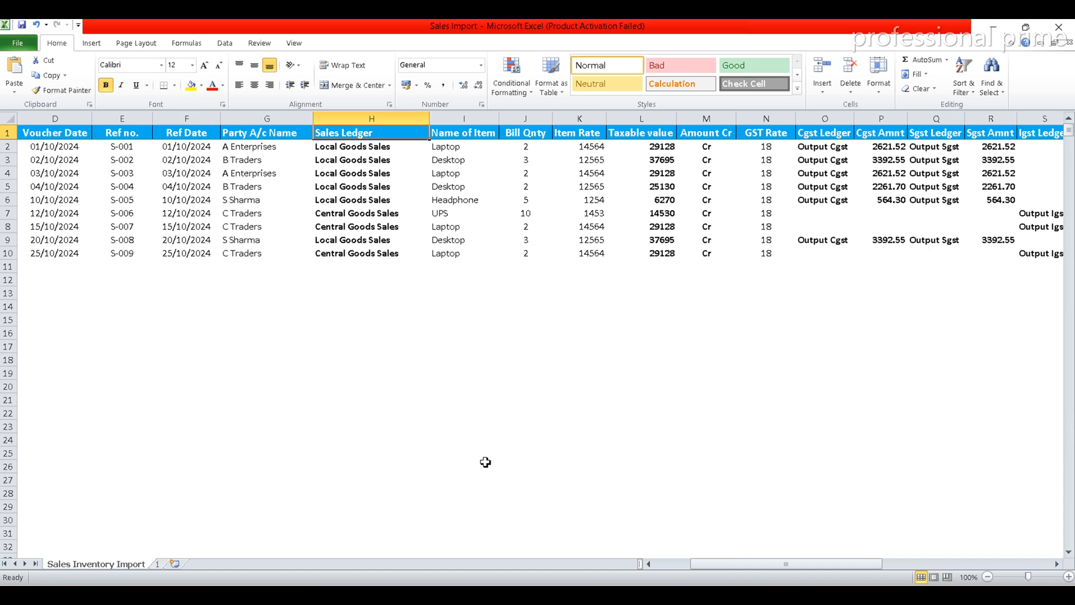
pyautogui.press('Right')
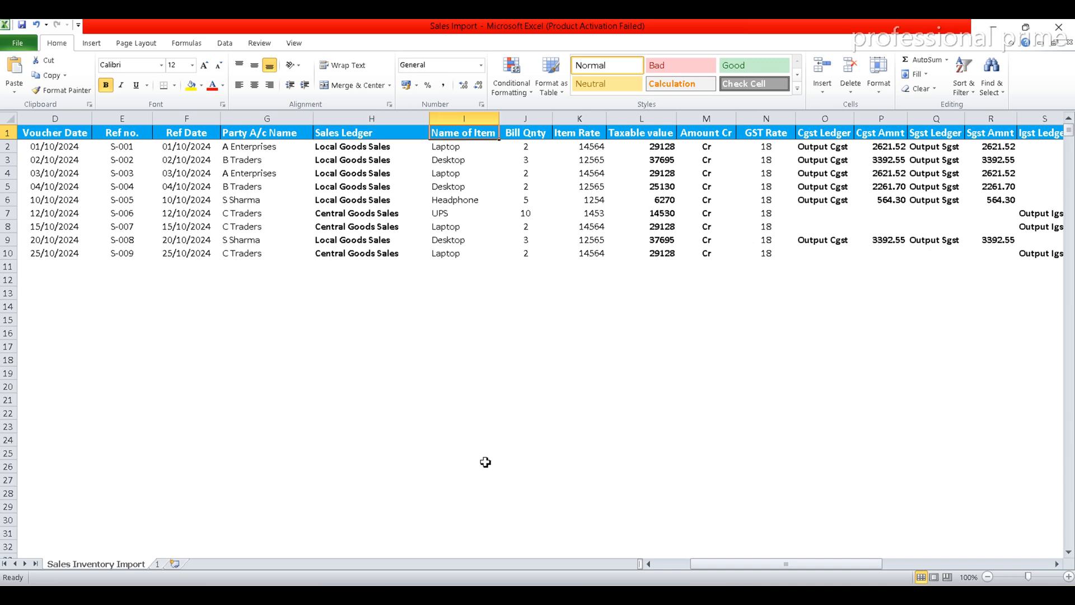
pyautogui.hotkey('alt', 'Tab')
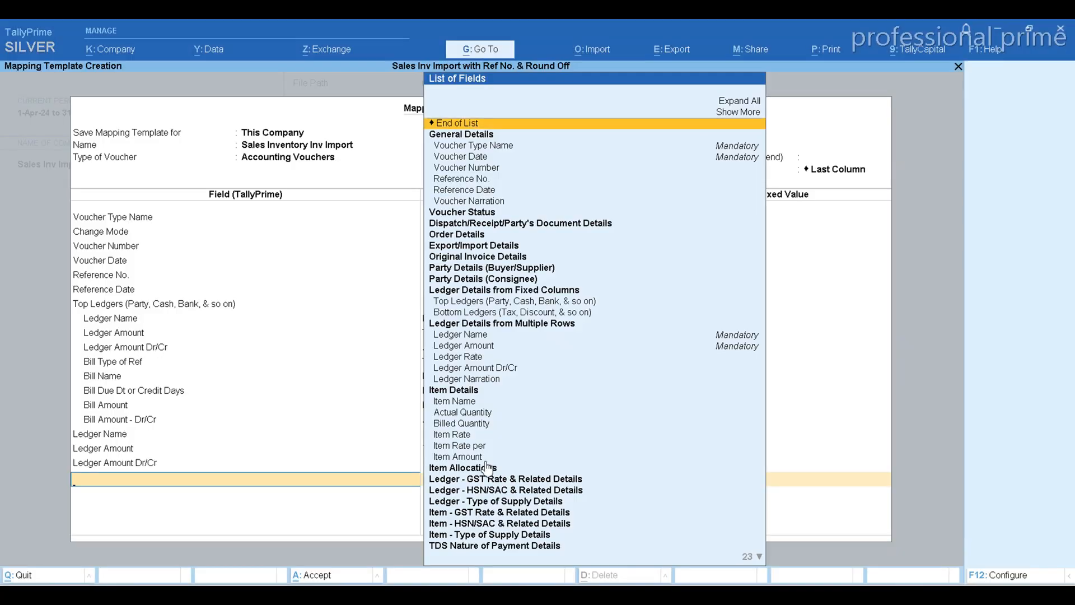
pyautogui.click(455, 402)
pyautogui.click(458, 403)
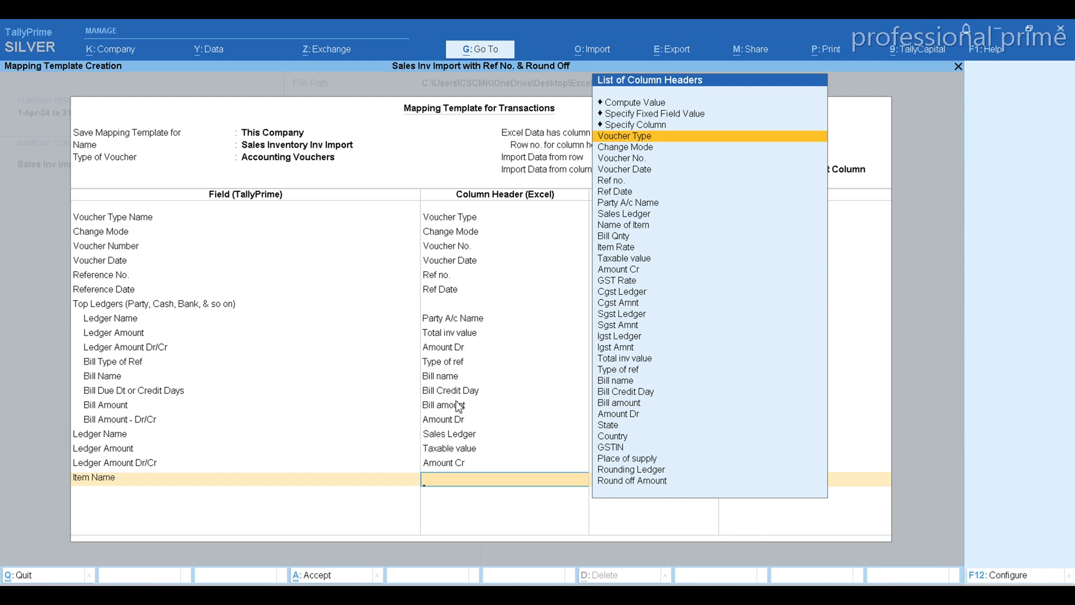
pyautogui.write('It')
pyautogui.press('Return')
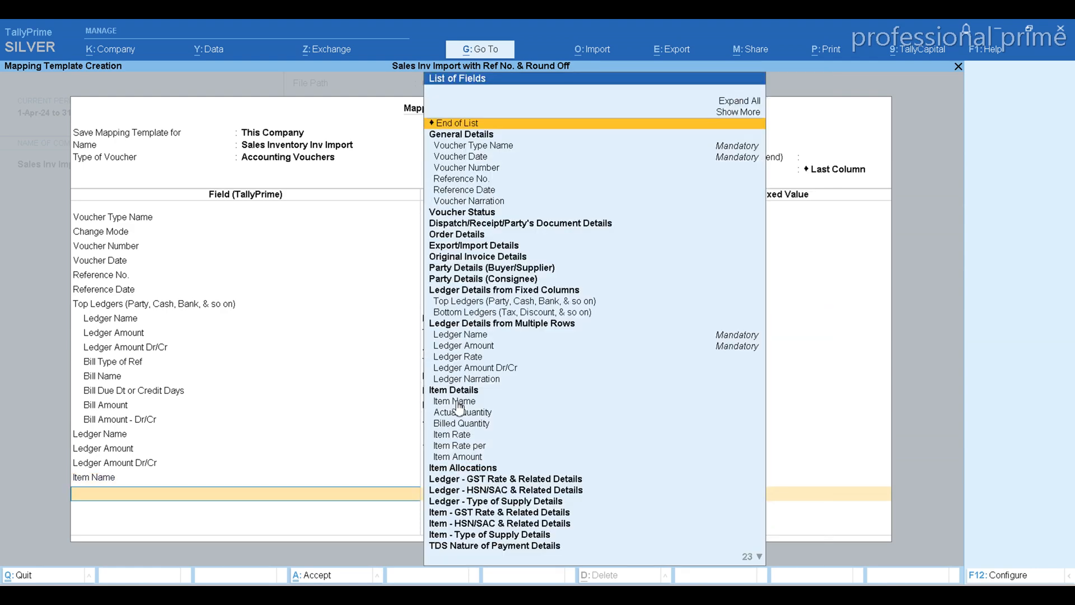
pyautogui.press('BackSpace')
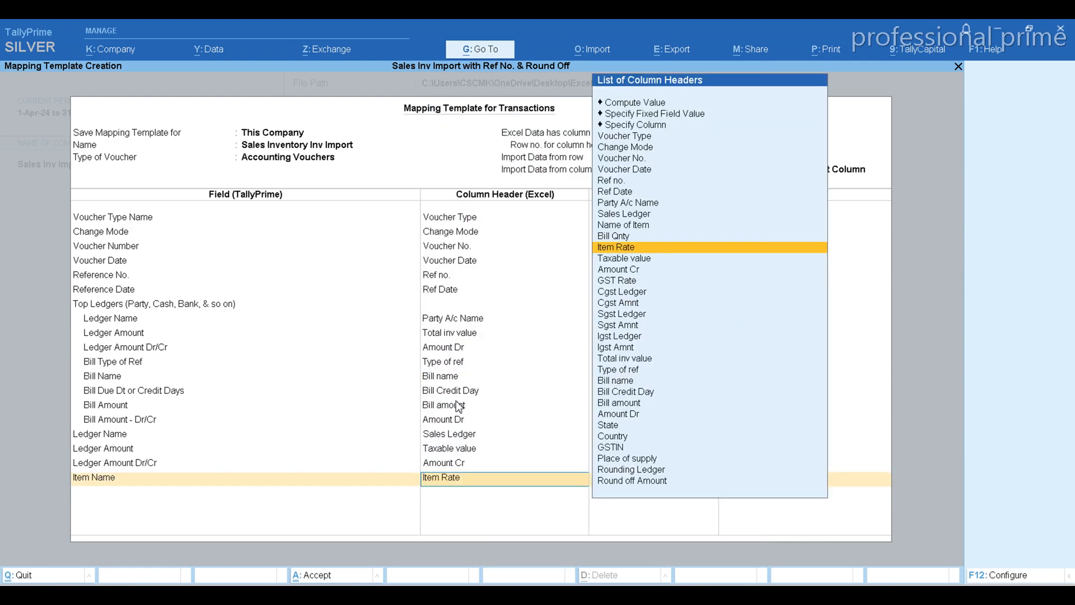
# Map the Item Name field to the Excel column header Name of Item
pyautogui.hotkey('alt', 'Tab')
pyautogui.hotkey('alt', 'Tab')
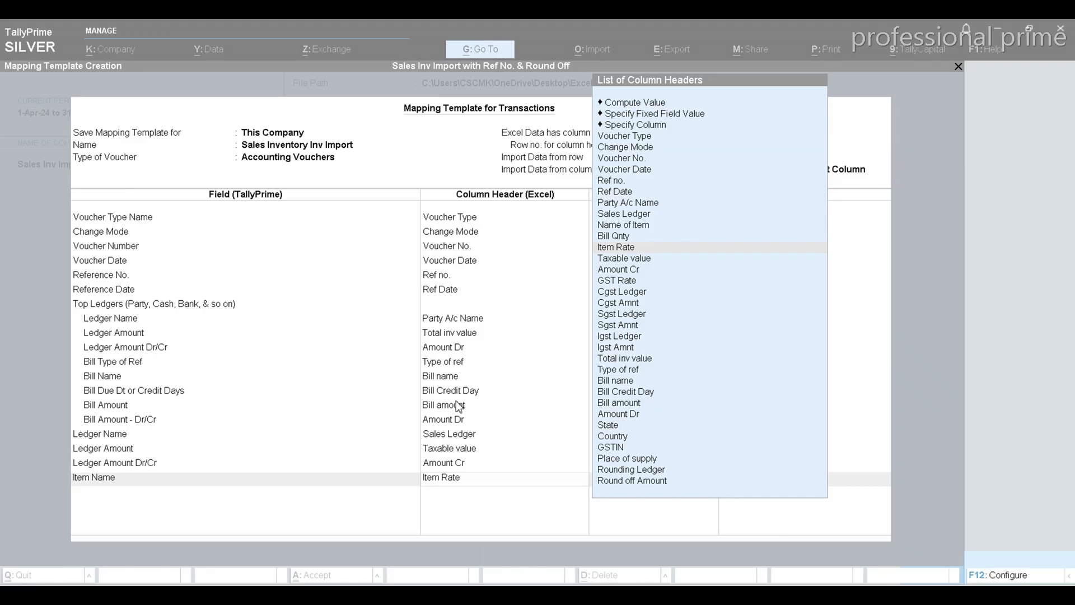
pyautogui.write('Nam')
pyautogui.press('Return')
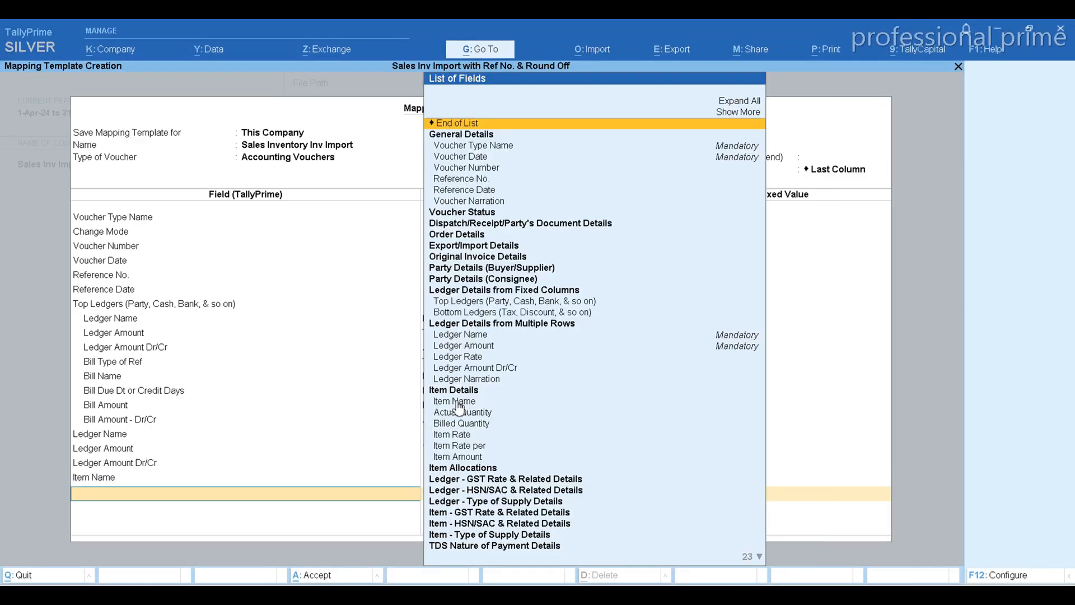
# Add the Billed Quantity field and map it to the Excel column header Bill Qnty
pyautogui.press('Down')
pyautogui.press('Down')
pyautogui.press('Down')
pyautogui.press('Down')
pyautogui.press('Down')
pyautogui.press('Down')
pyautogui.press('Down')
pyautogui.press('Down')
pyautogui.press('Down')
pyautogui.press('Down')
pyautogui.press('Down')
pyautogui.press('Down')
pyautogui.press('Down')
pyautogui.press('Down')
pyautogui.press('Down')
pyautogui.press('Down')
pyautogui.press('Down')
pyautogui.press('Down')
pyautogui.press('Down')
pyautogui.press('Down')
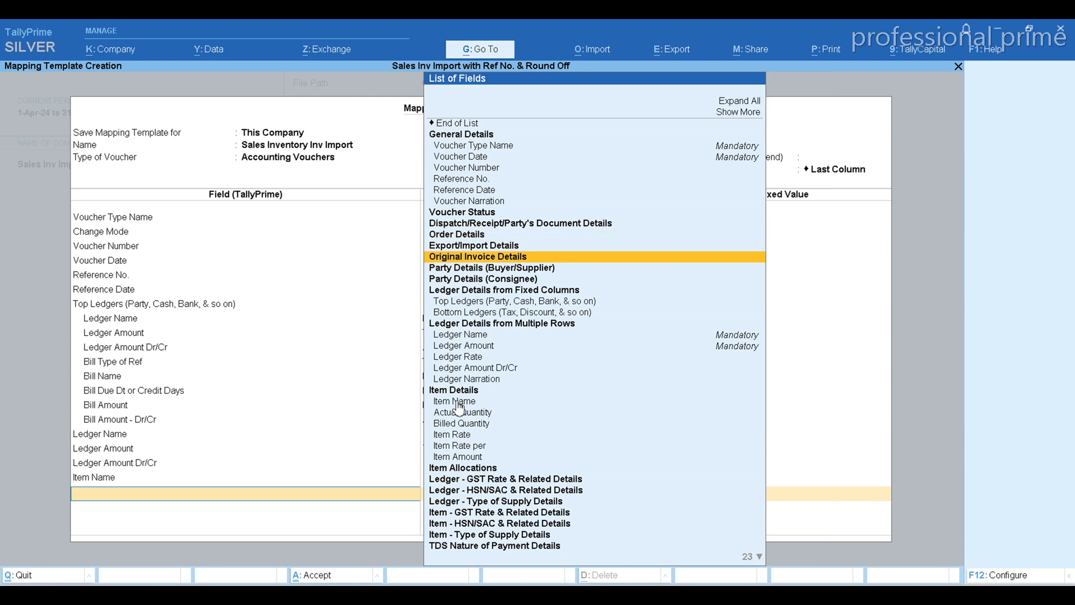
pyautogui.press('Up')
pyautogui.press('Return')
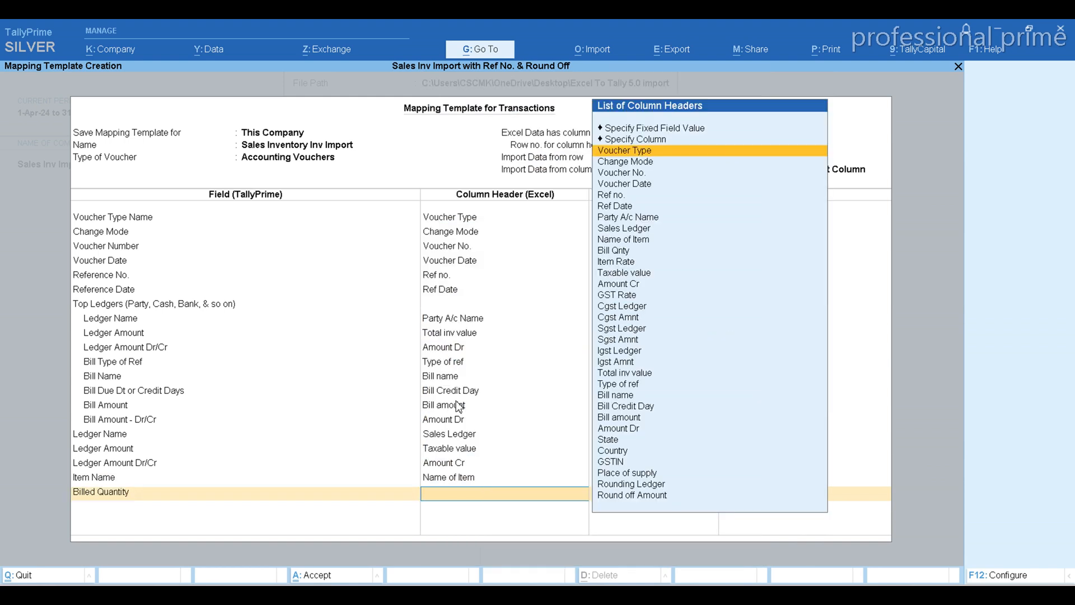
pyautogui.write('Bi')
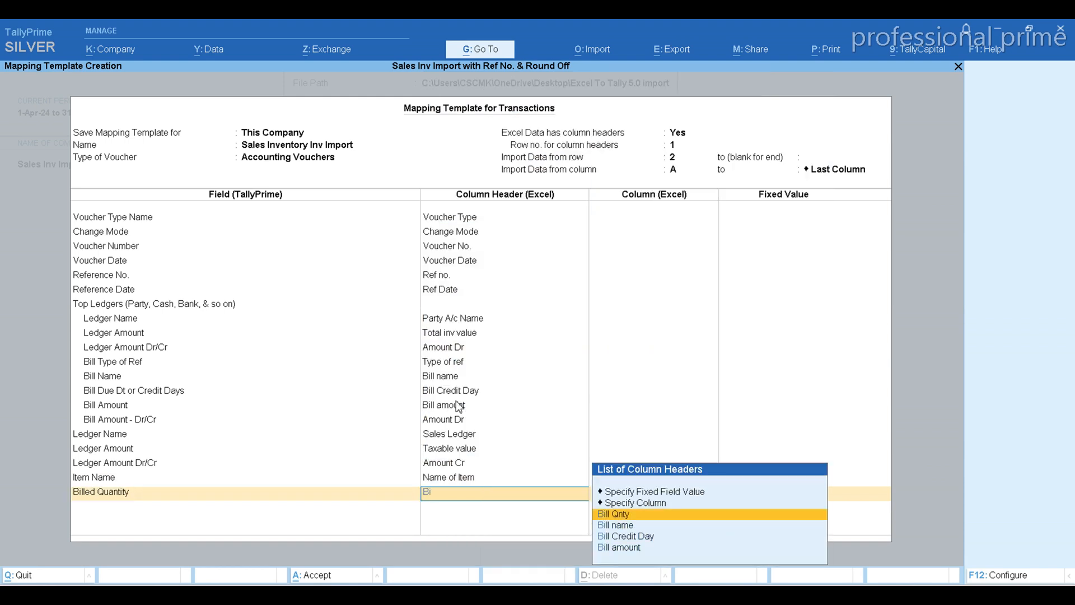
pyautogui.press('Return')
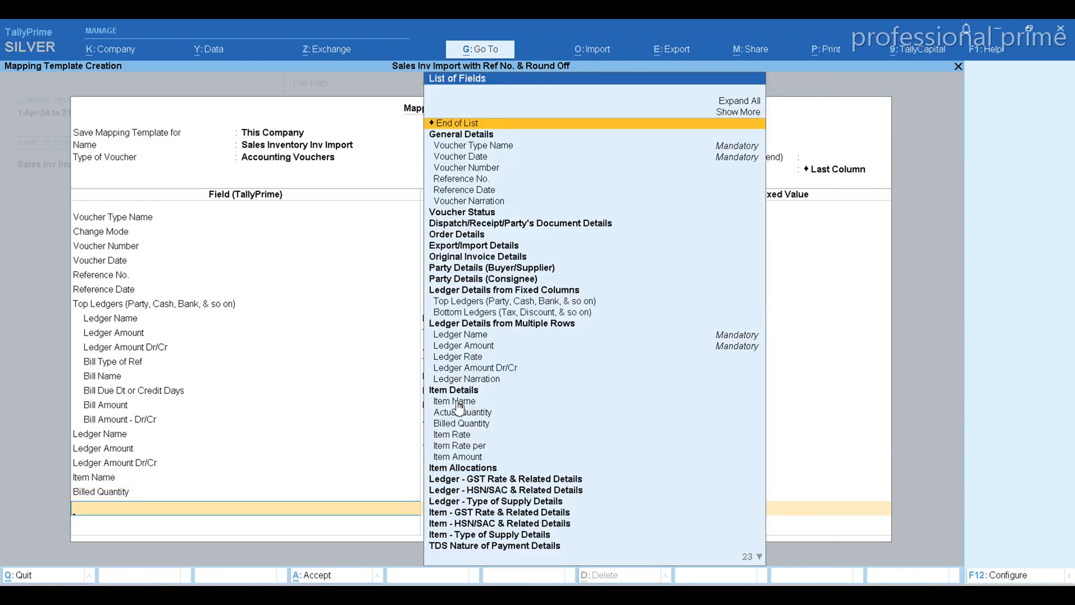
# Check the Item Rate column in the Excel workbook, and add the Item Rate field to the TallyPrime template mapped to that column header
pyautogui.hotkey('alt', 'Tab')
pyautogui.press('Right')
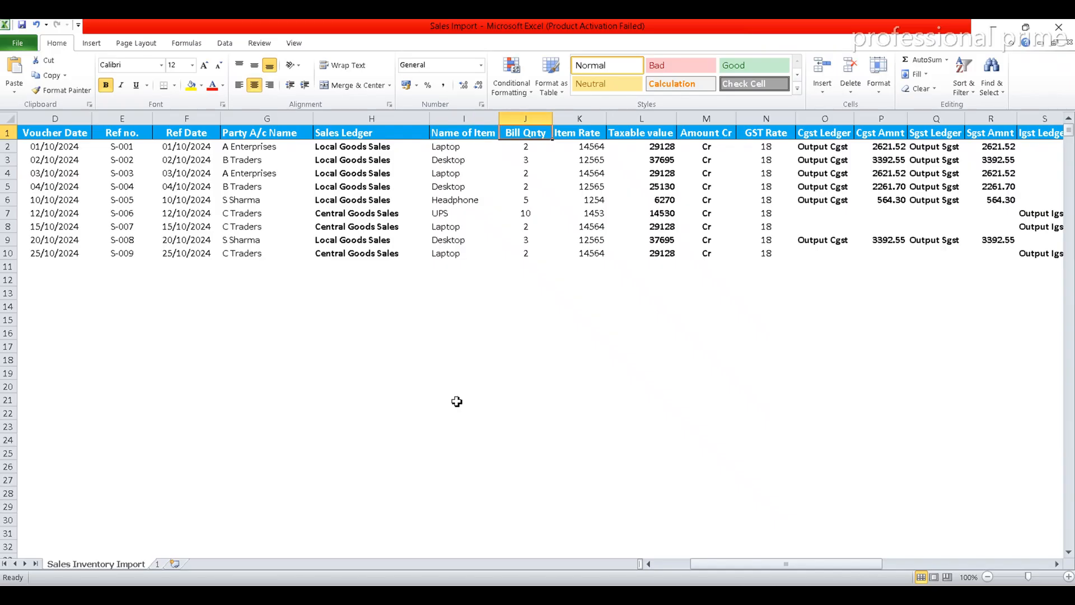
pyautogui.press('Right')
pyautogui.hotkey('alt', 'Tab')
pyautogui.write('I')
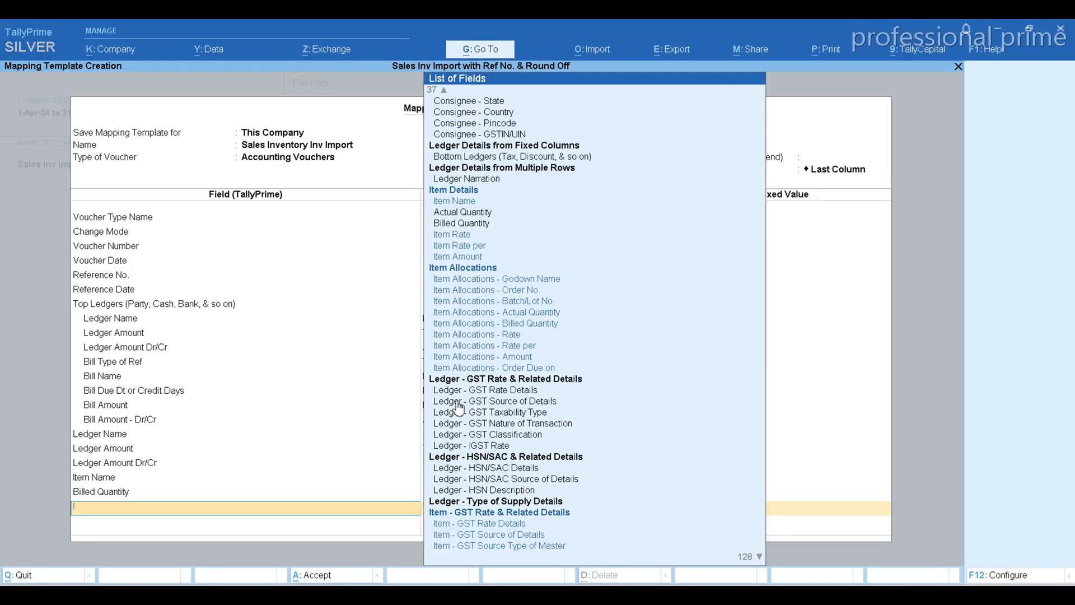
pyautogui.press('BackSpace')
pyautogui.press('Down')
pyautogui.press('Down')
pyautogui.press('Down')
pyautogui.press('Down')
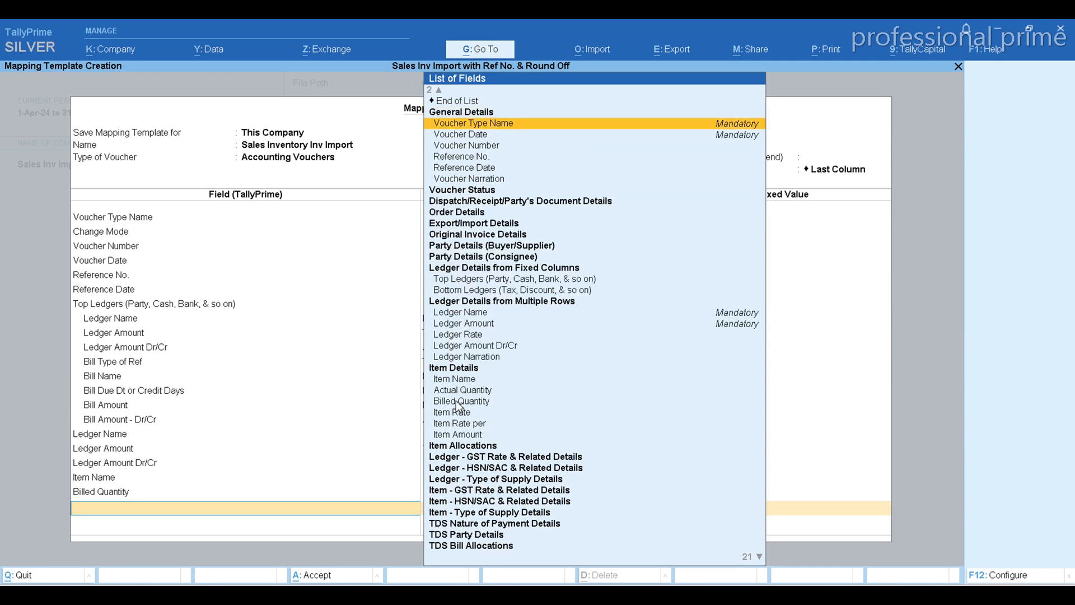
pyautogui.press('Down')
pyautogui.press('Down')
pyautogui.press('Down')
pyautogui.press('Down')
pyautogui.press('Down')
pyautogui.press('Down')
pyautogui.press('Down')
pyautogui.press('Down')
pyautogui.press('Down')
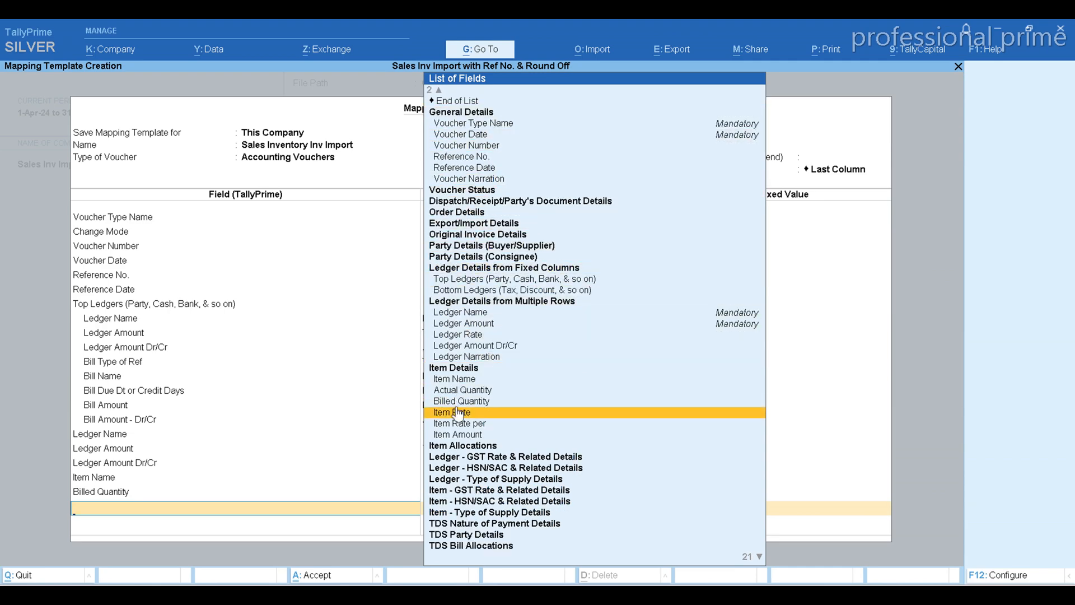
pyautogui.press('Return')
pyautogui.write('It')
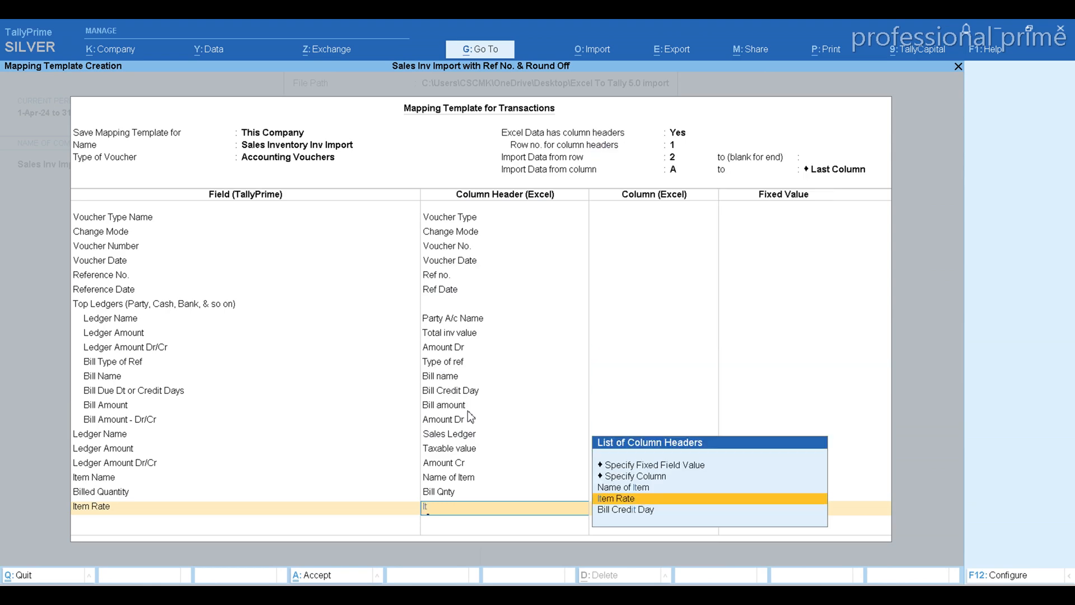
pyautogui.press('Return')
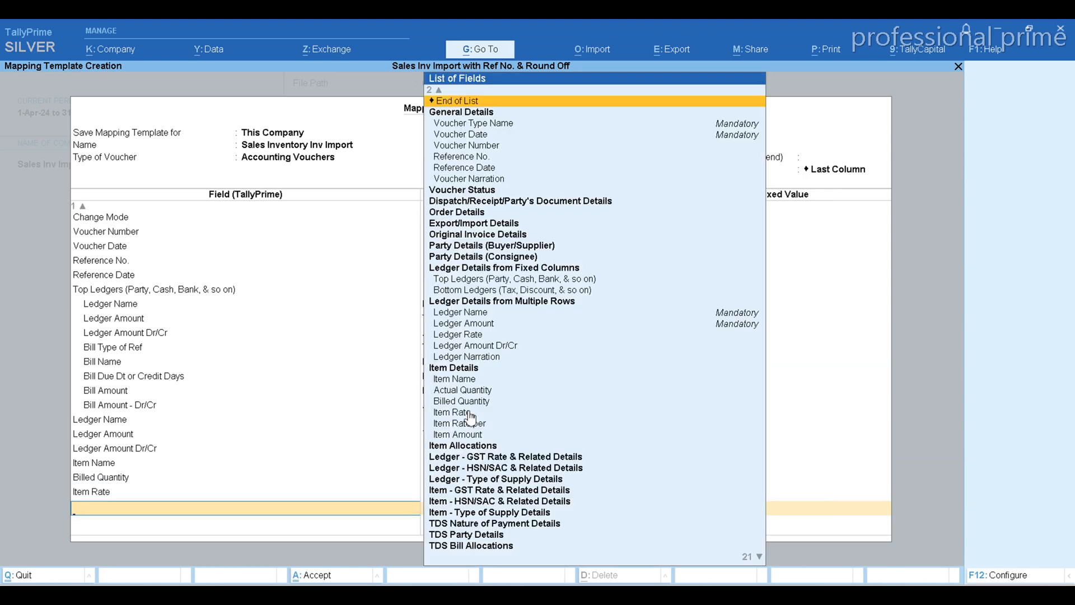
# Check the Taxable value column in the Excel workbook and add the Item Amount field to the TallyPrime mapping template
pyautogui.hotkey('alt', 'Tab')
pyautogui.press('Right')
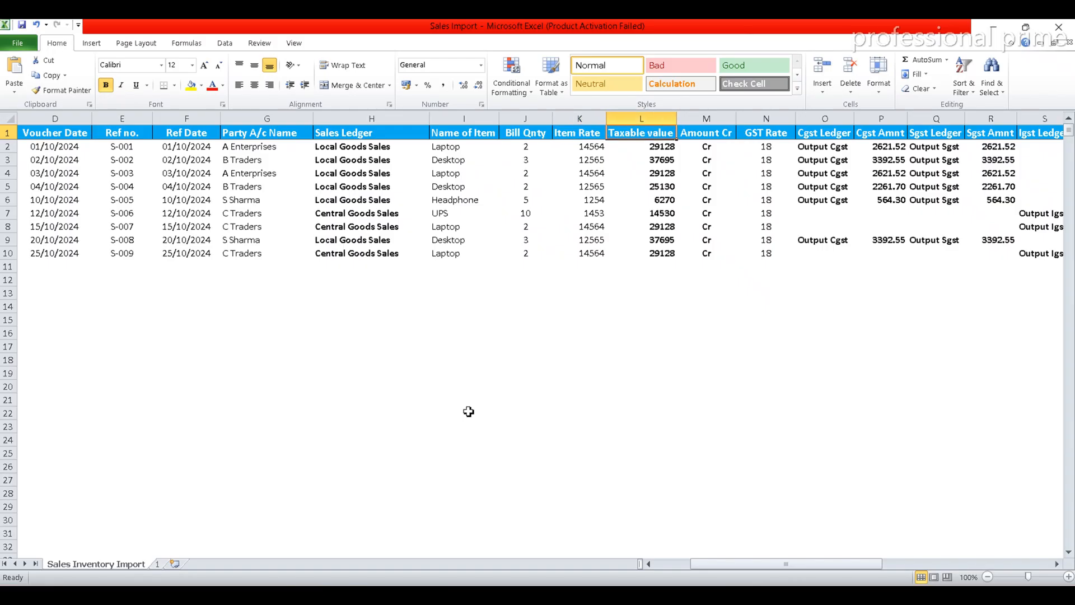
pyautogui.hotkey('alt', 'Tab')
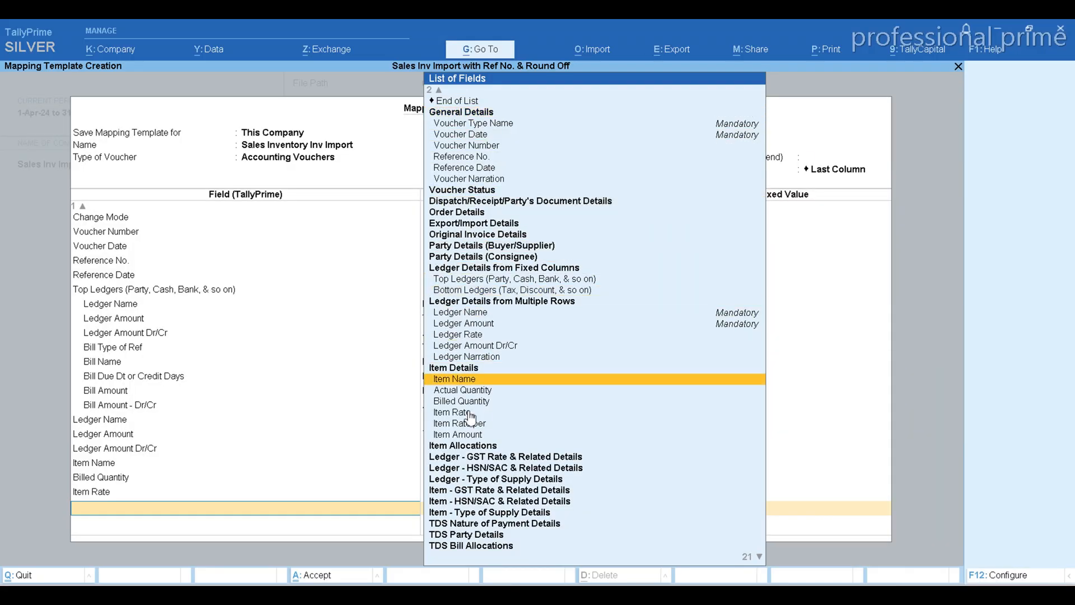
pyautogui.press('Down')
pyautogui.press('Down')
pyautogui.press('Down')
pyautogui.press('Down')
pyautogui.press('Down')
pyautogui.press('Return')
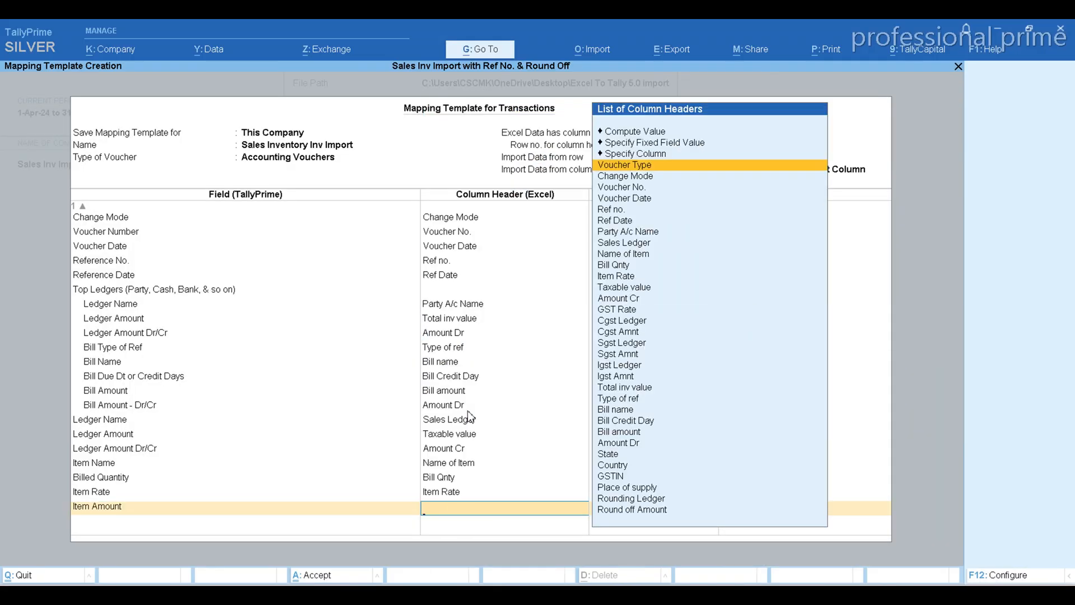
# Recheck the workbook's column headers and map the Item Amount field to the Excel column header Taxable value
pyautogui.write('I')
pyautogui.press('BackSpace')
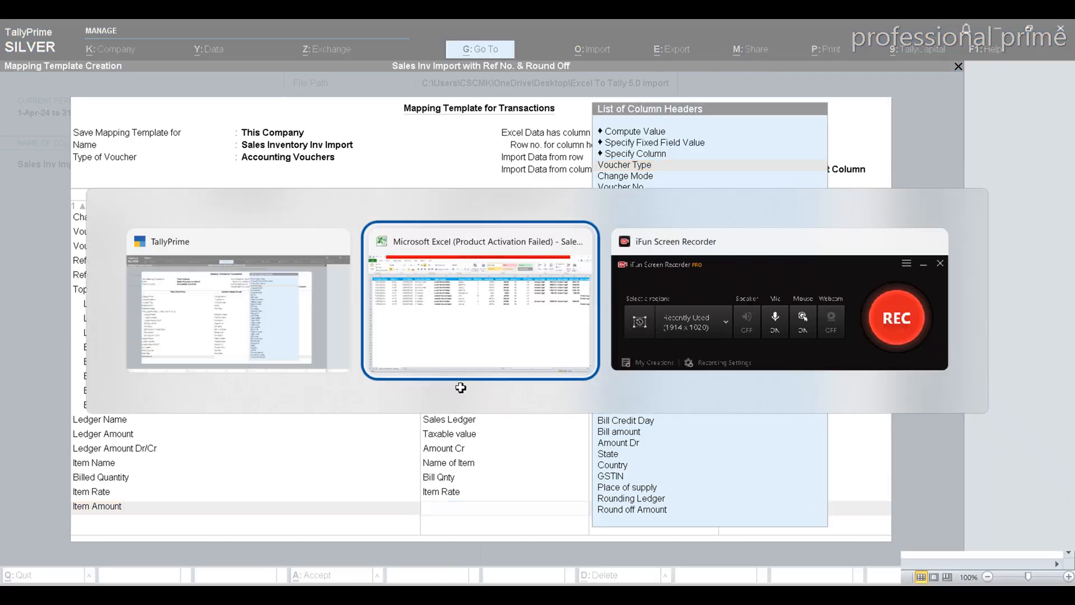
pyautogui.hotkey('alt', 'Tab')
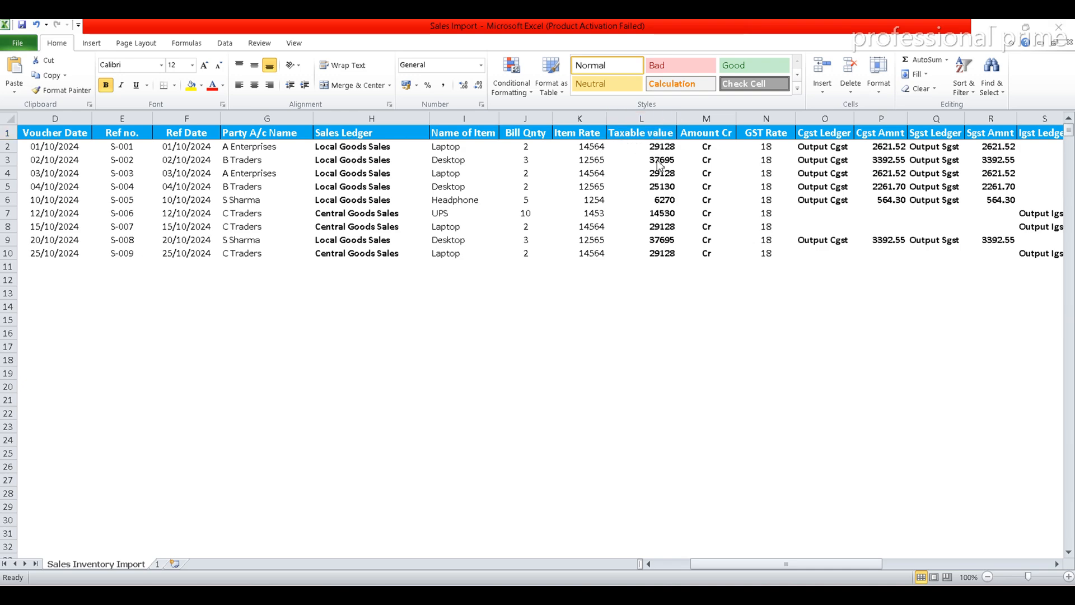
pyautogui.hotkey('alt', 'Tab')
pyautogui.write('tax')
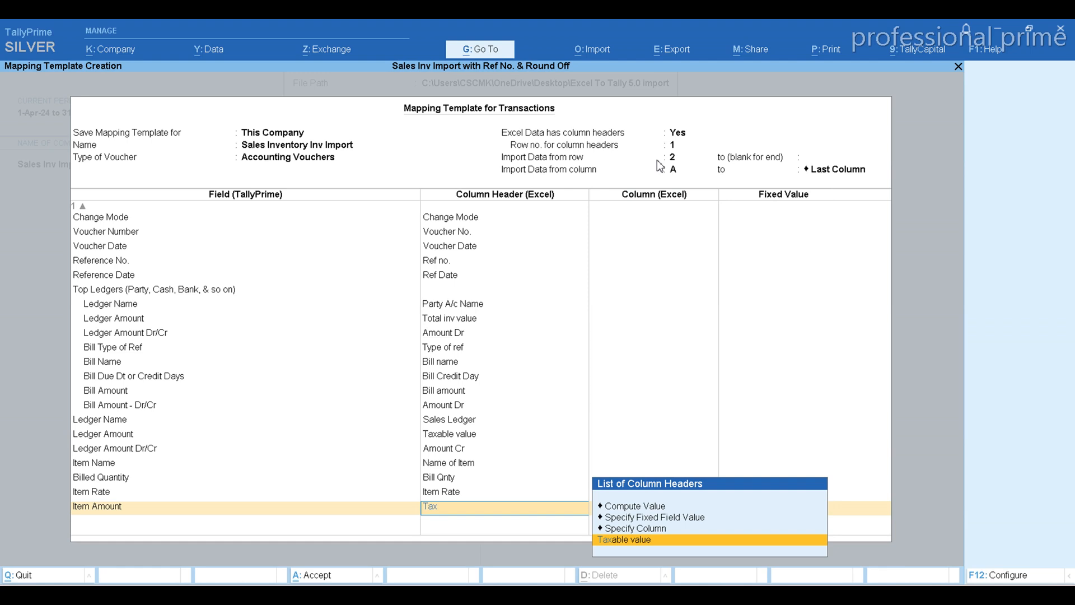
pyautogui.press('Return')
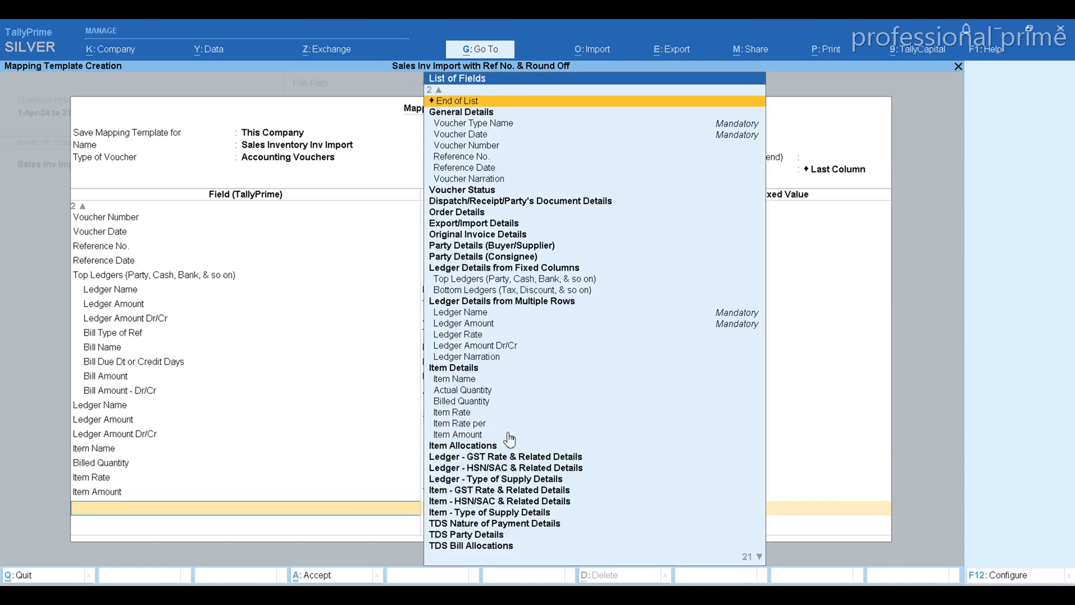
# Switch to the Excel workbook and check the GST Rate column and its values
pyautogui.hotkey('alt', 'Tab')
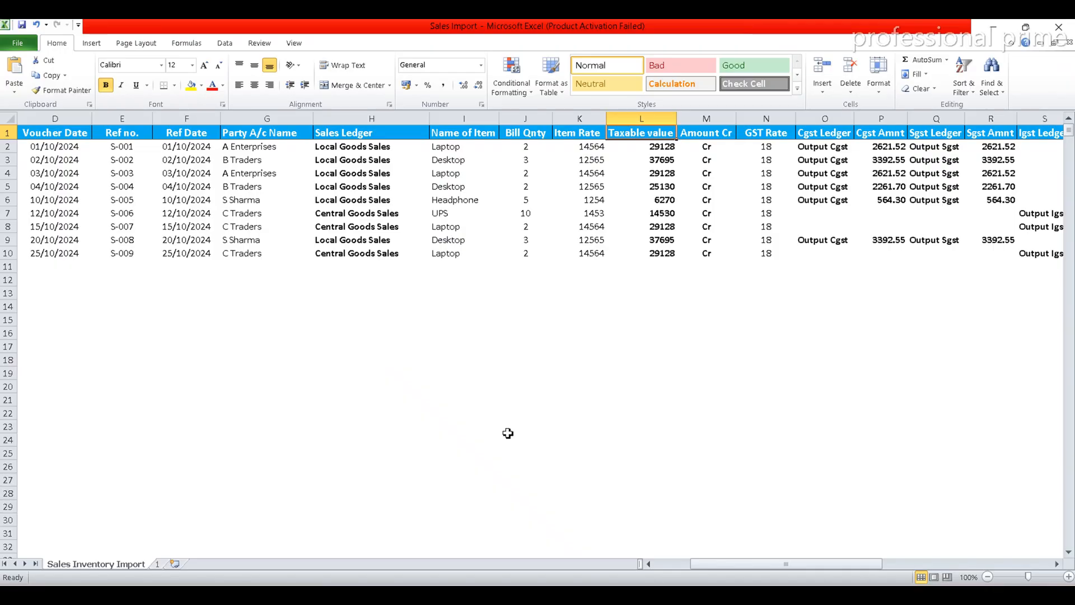
pyautogui.press('Right')
pyautogui.press('Right')
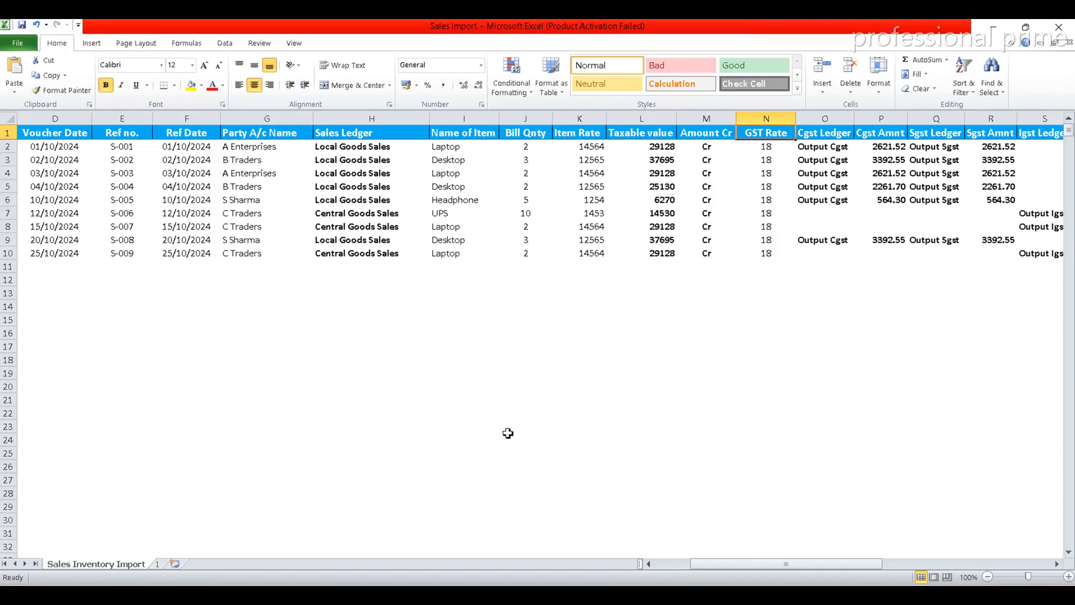
pyautogui.press('Down')
pyautogui.press('Down')
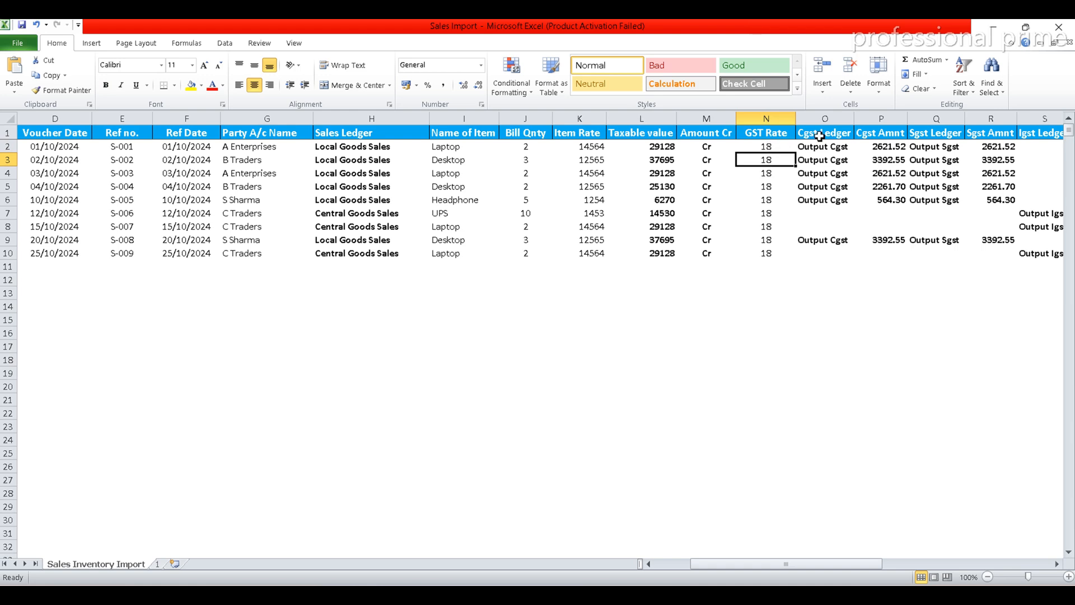
# Check the workbook's Cgst Ledger column, and add a Bottom Ledgers group to the TallyPrime template with Ledger Name mapped to Cgst Ledger
pyautogui.click(820, 137)
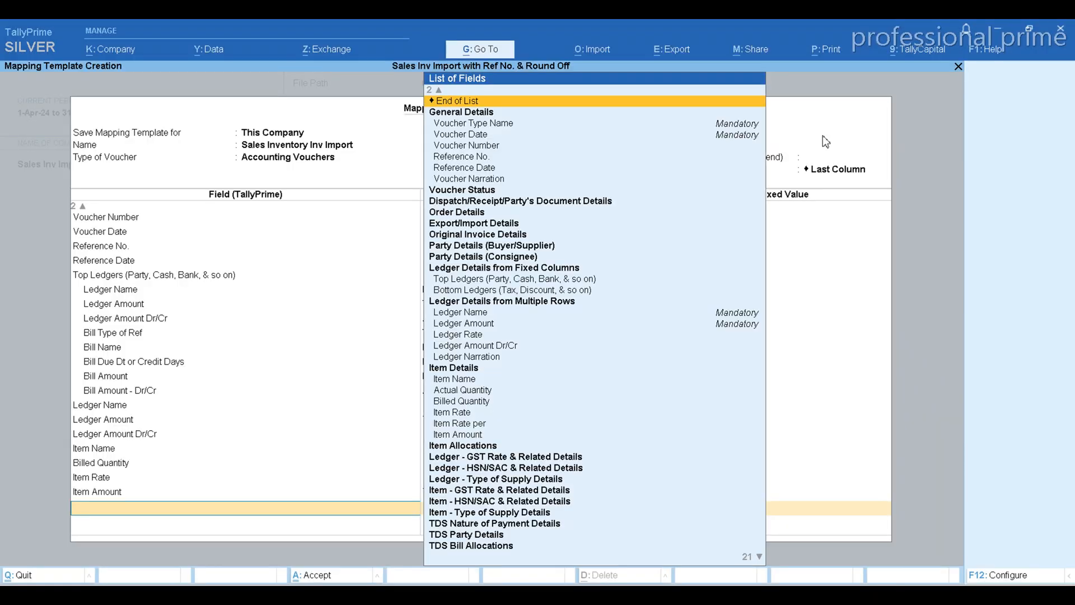
pyautogui.press('Down')
pyautogui.press('Down')
pyautogui.press('Down')
pyautogui.press('Down')
pyautogui.press('Down')
pyautogui.press('Down')
pyautogui.press('Down')
pyautogui.press('Down')
pyautogui.press('Down')
pyautogui.press('Down')
pyautogui.press('Down')
pyautogui.press('Down')
pyautogui.press('Down')
pyautogui.press('Down')
pyautogui.press('Down')
pyautogui.press('Down')
pyautogui.press('Down')
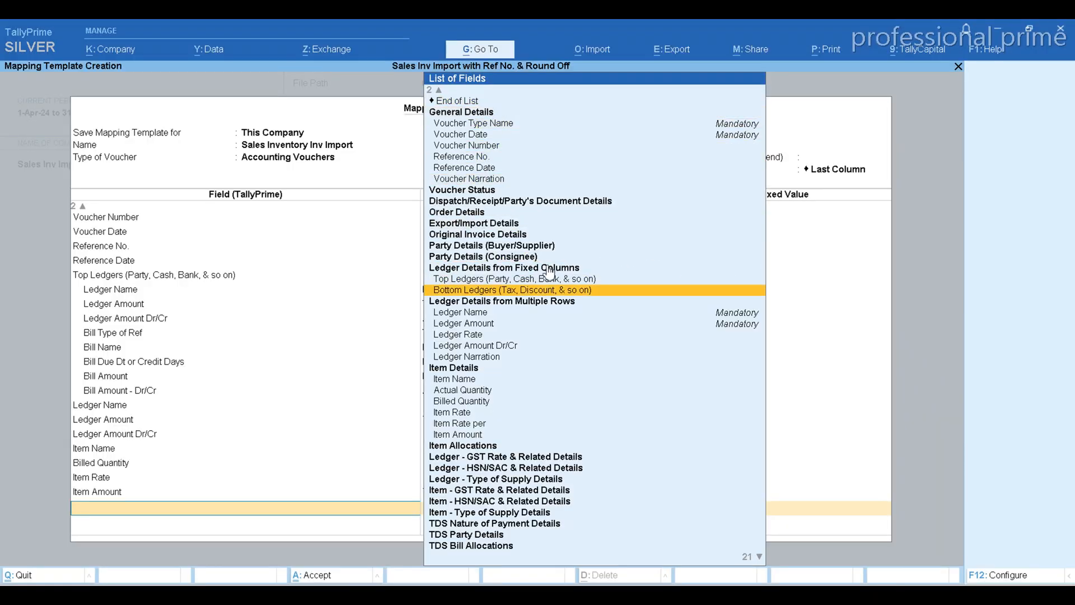
pyautogui.click(494, 298)
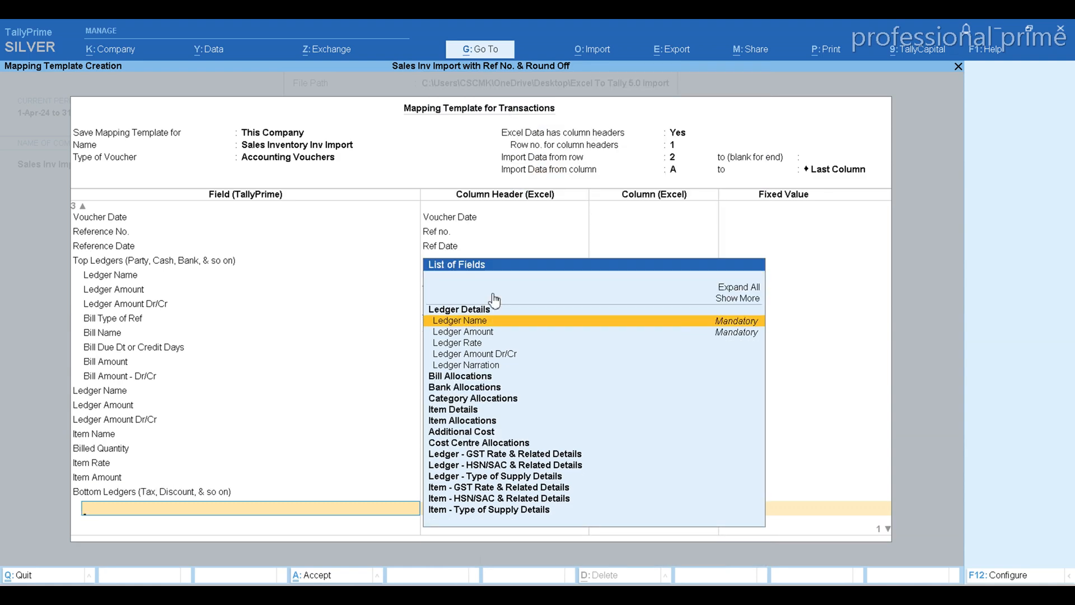
pyautogui.press('Return')
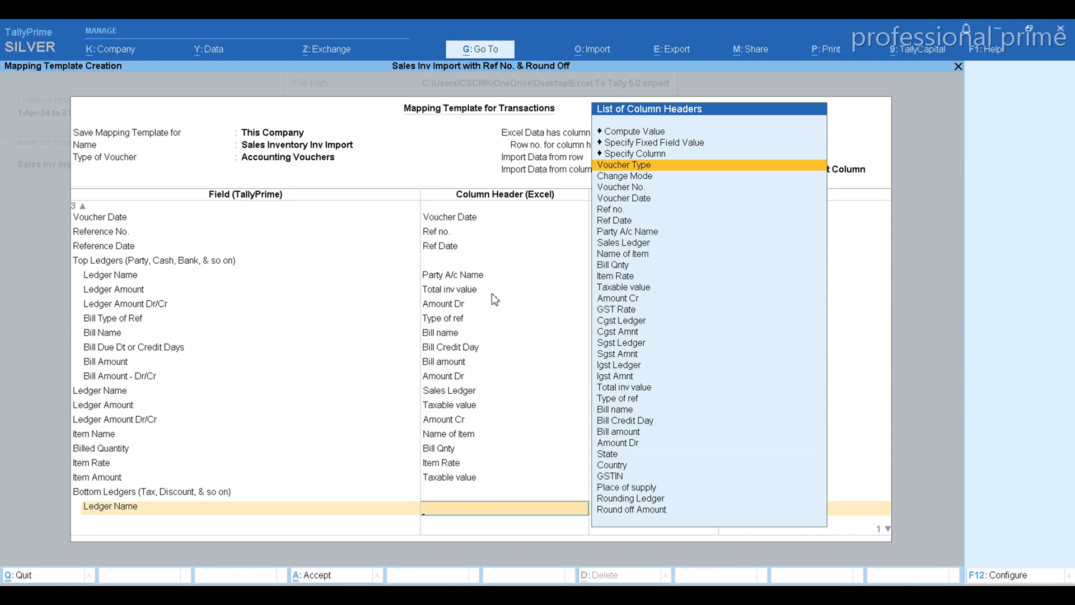
pyautogui.write('cg')
pyautogui.press('Return')
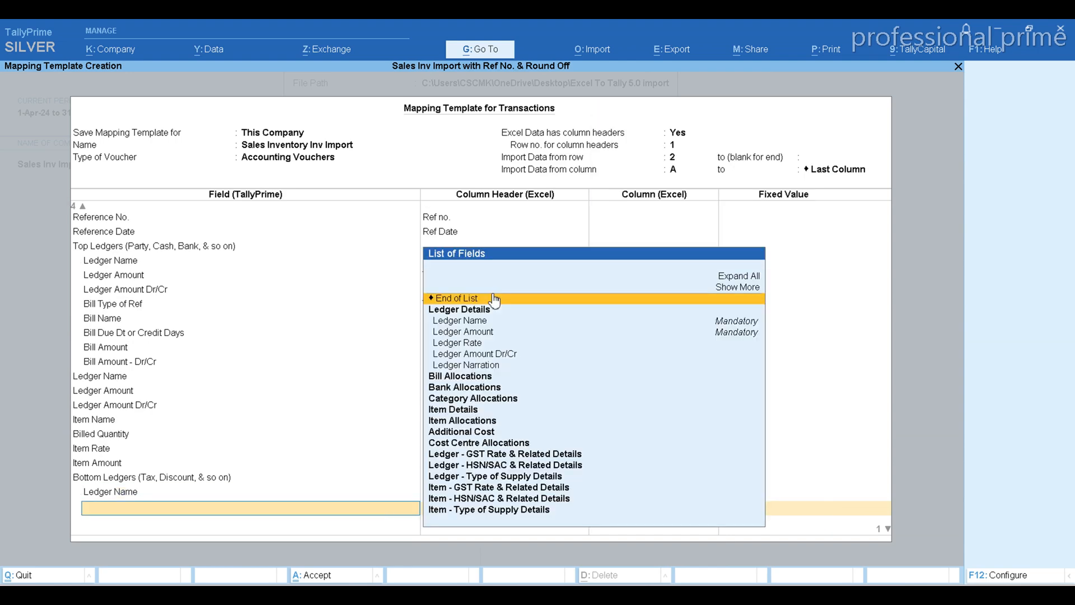
# Add the Ledger Amount field under the CGST bottom ledger and map it to the column header Cgst Amnt
pyautogui.press('Down')
pyautogui.press('Down')
pyautogui.press('Down')
pyautogui.press('Return')
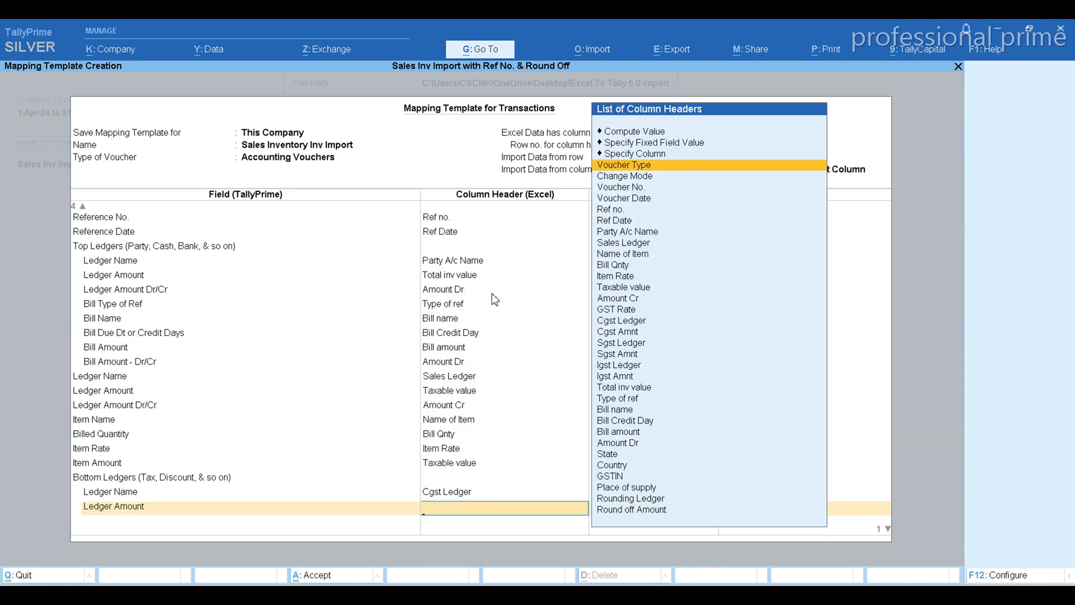
pyautogui.write('Cg')
pyautogui.press('Down')
pyautogui.press('Return')
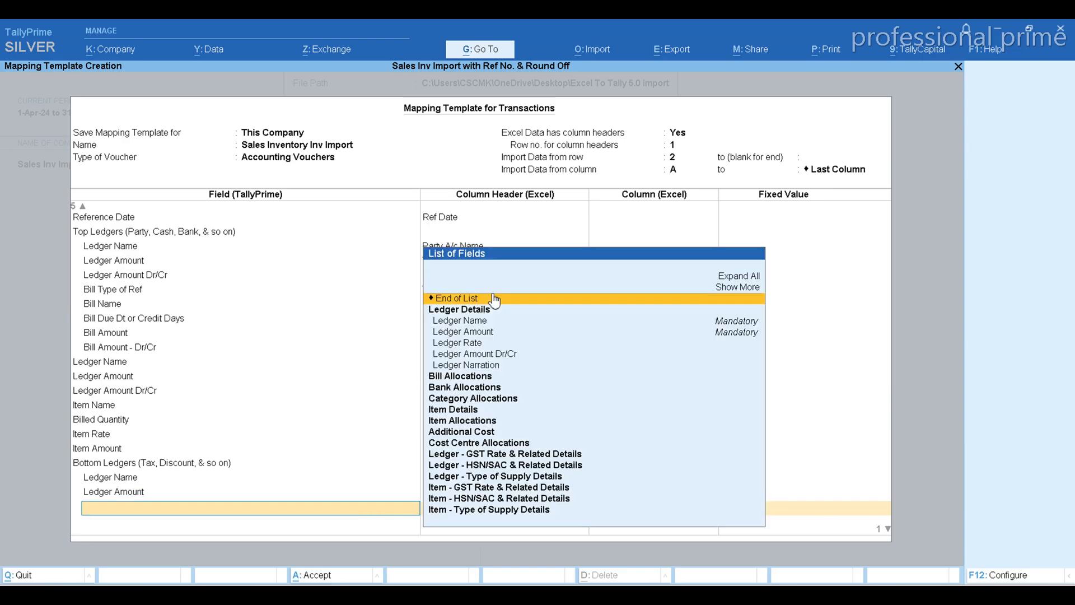
# Recheck the workbook headers, map Ledger Amount Dr/Cr in the CGST bottom ledger to Amount Cr, and end that group's field list
pyautogui.hotkey('alt', 'Tab')
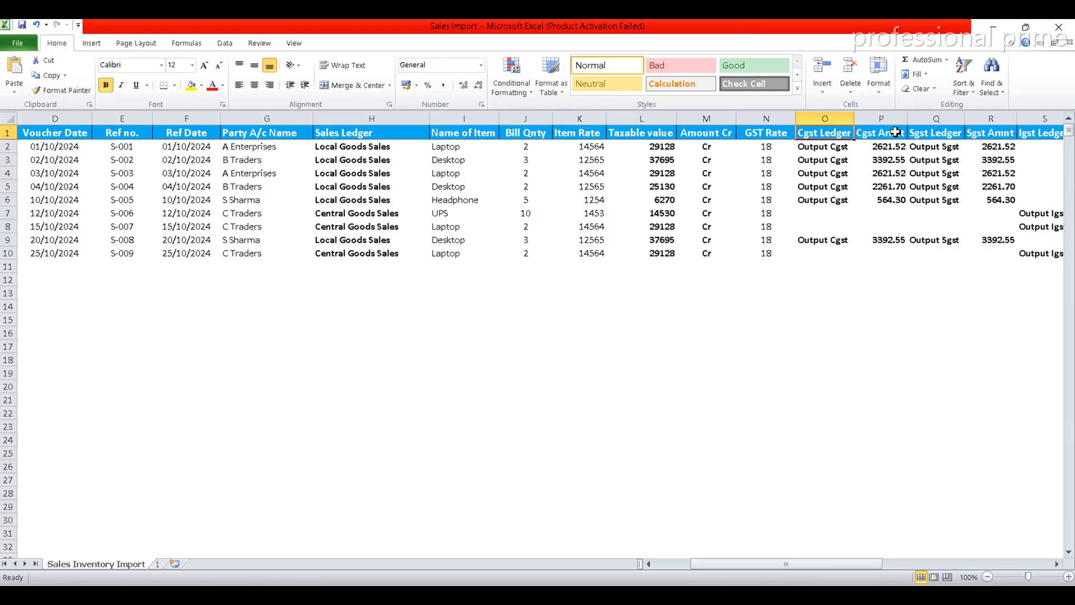
pyautogui.hotkey('alt', 'Tab')
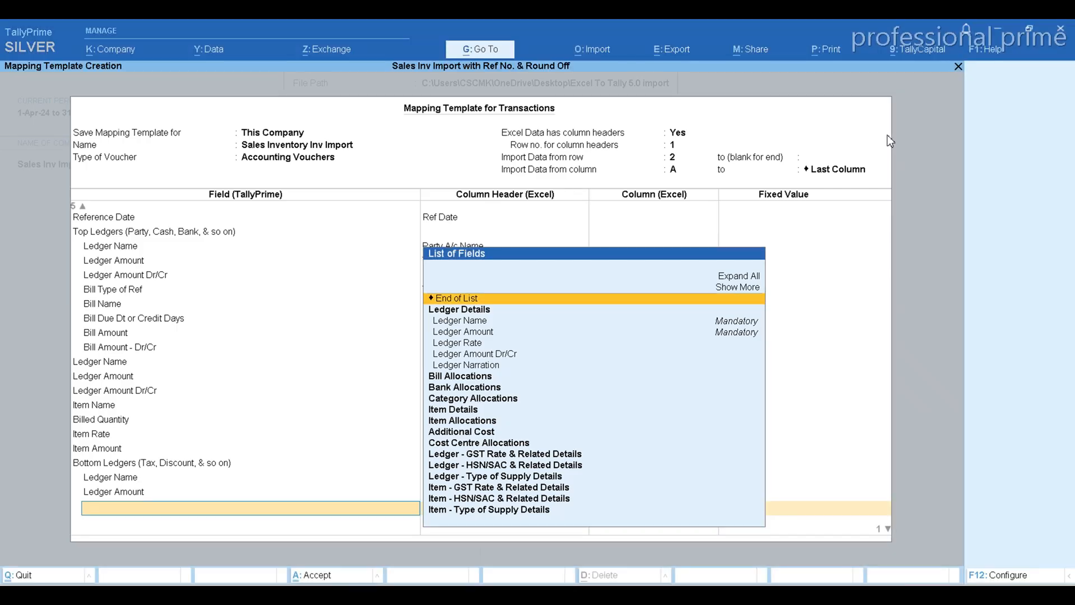
pyautogui.press('Down')
pyautogui.press('Down')
pyautogui.press('Down')
pyautogui.press('Down')
pyautogui.press('Down')
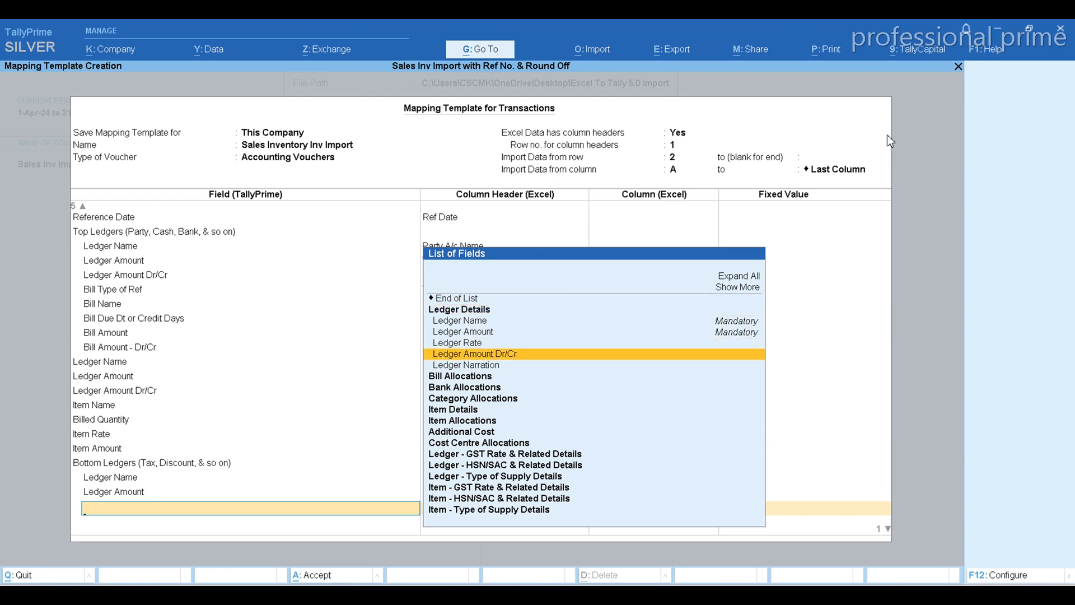
pyautogui.press('Return')
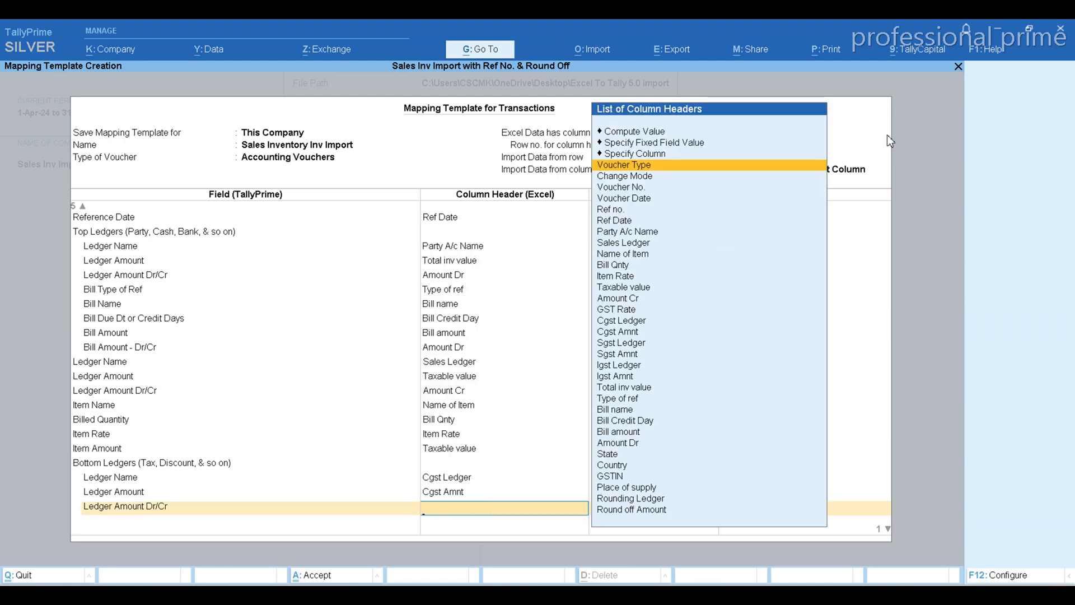
pyautogui.write('Cr')
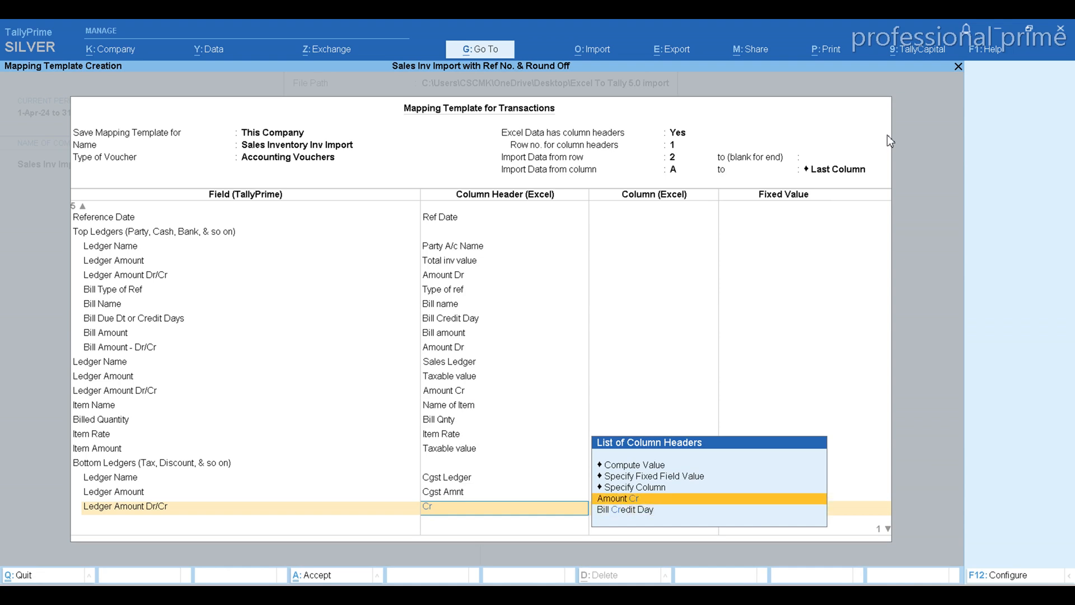
pyautogui.press('Return')
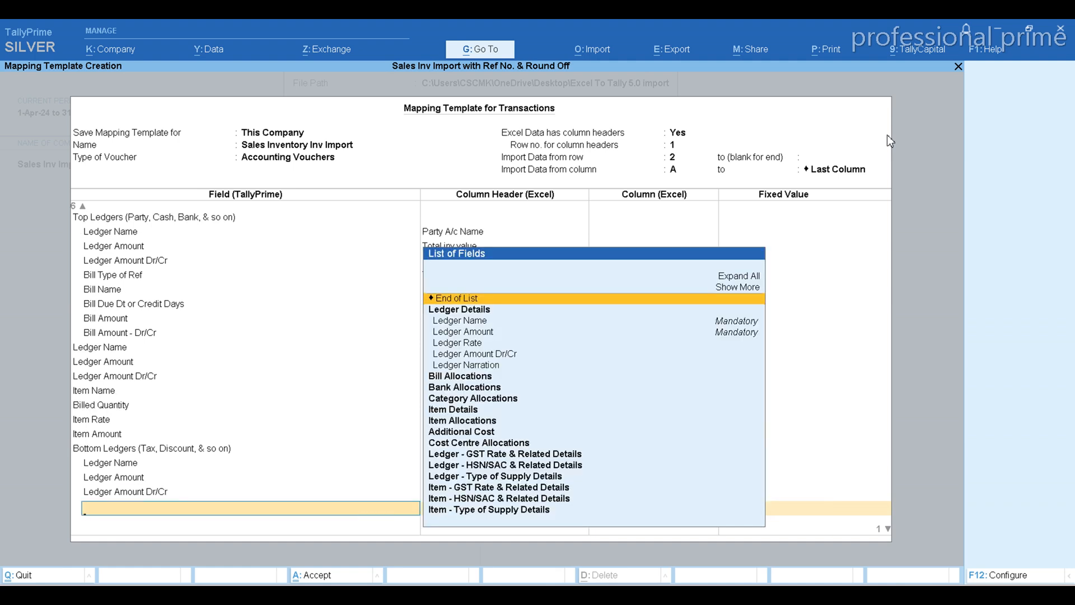
pyautogui.press('Return')
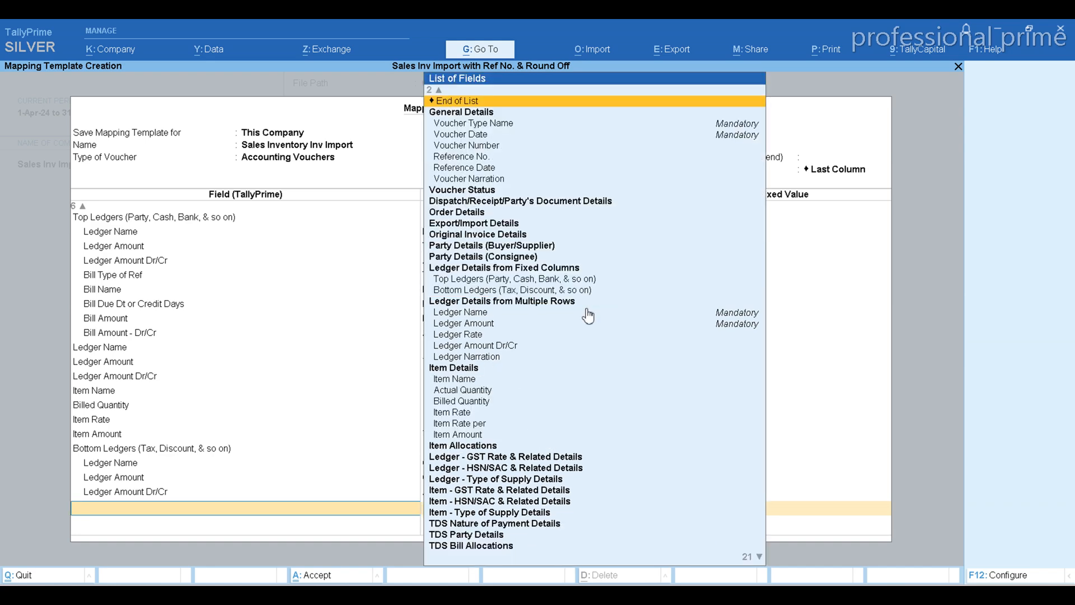
# Add a second Bottom Ledgers group to the template with its Ledger Name field mapped to the column header Sgst Ledger
pyautogui.press('Down')
pyautogui.press('Down')
pyautogui.press('Down')
pyautogui.press('Down')
pyautogui.press('Down')
pyautogui.press('Down')
pyautogui.press('Down')
pyautogui.press('Down')
pyautogui.press('Down')
pyautogui.press('Down')
pyautogui.press('Down')
pyautogui.press('Down')
pyautogui.press('Down')
pyautogui.press('Down')
pyautogui.press('Down')
pyautogui.press('Down')
pyautogui.press('Down')
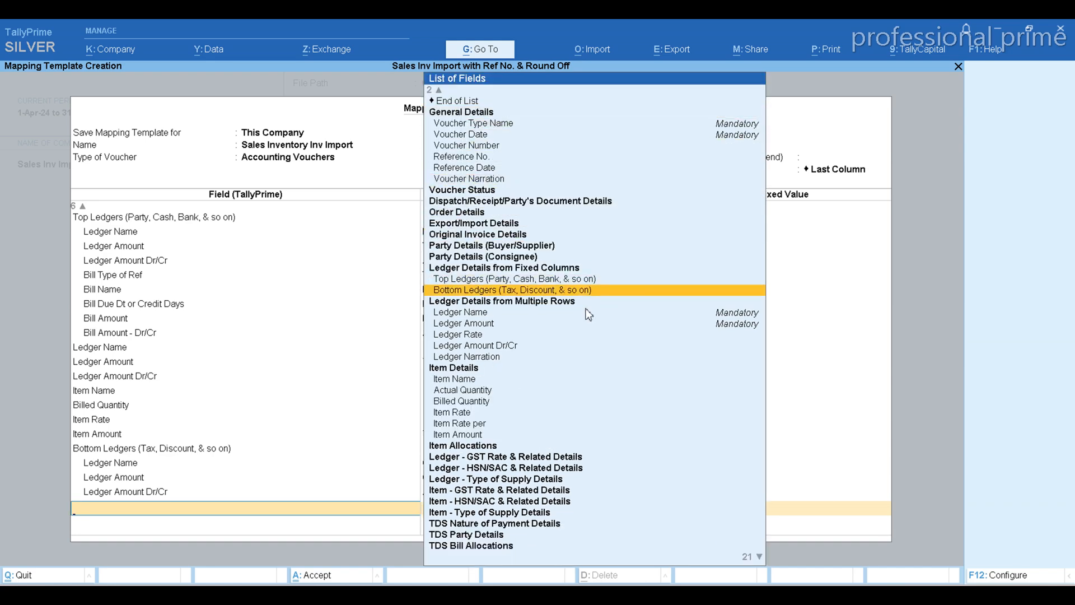
pyautogui.press('Return')
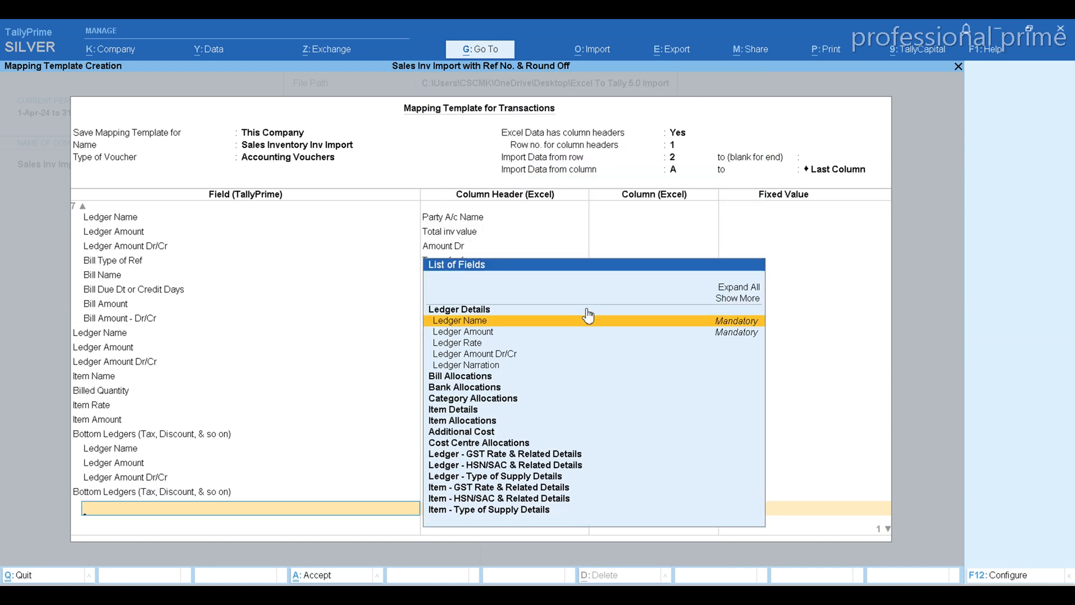
pyautogui.press('Return')
pyautogui.write('s')
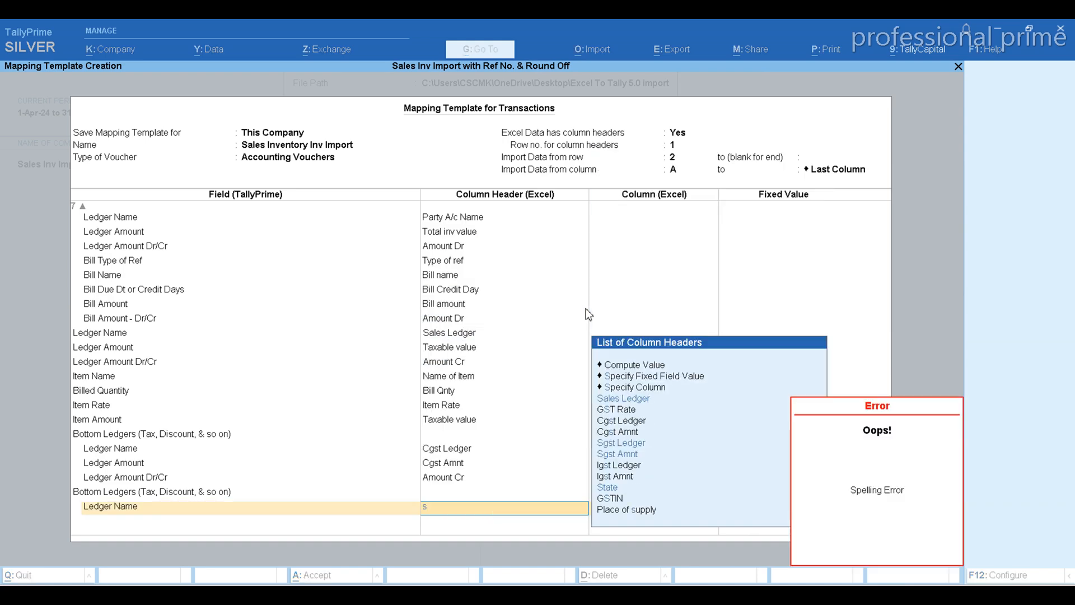
pyautogui.write('g')
pyautogui.press('Down')
pyautogui.press('Return')
# Add the Ledger Amount field under the SGST bottom ledger and map it to the column header Sgst Amnt
pyautogui.press('Down')
pyautogui.press('Down')
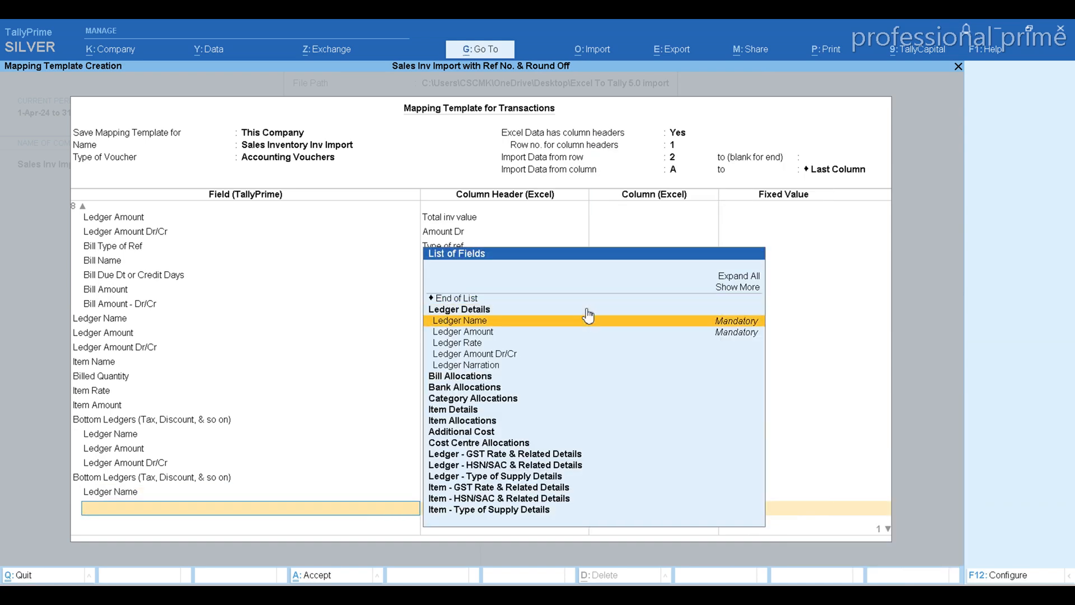
pyautogui.press('Down')
pyautogui.press('Return')
pyautogui.write('sg')
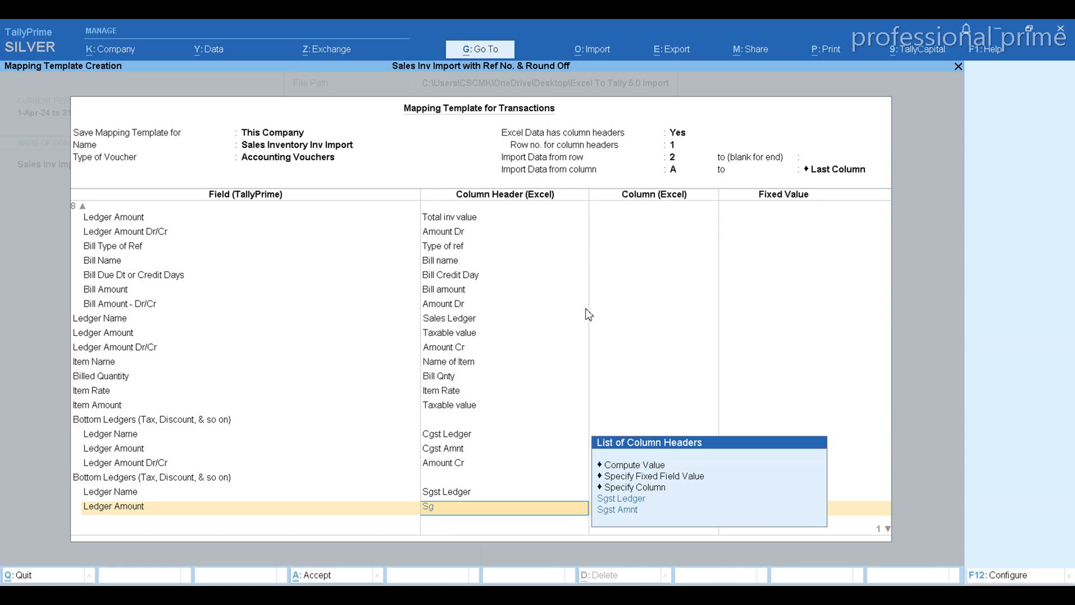
pyautogui.press('Down')
pyautogui.press('Return')
# Add Ledger Amount Dr/Cr under the SGST bottom ledger mapped to Amount Cr, and end that group's field list
pyautogui.press('Down')
pyautogui.press('Down')
pyautogui.press('Down')
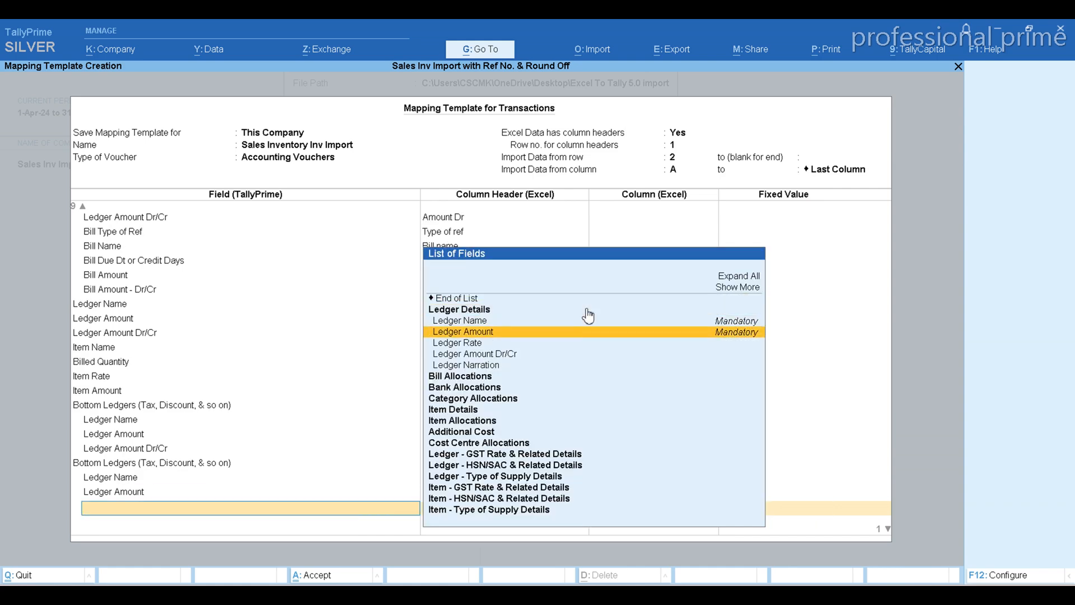
pyautogui.press('Down')
pyautogui.press('Down')
pyautogui.press('Return')
pyautogui.write('Cr')
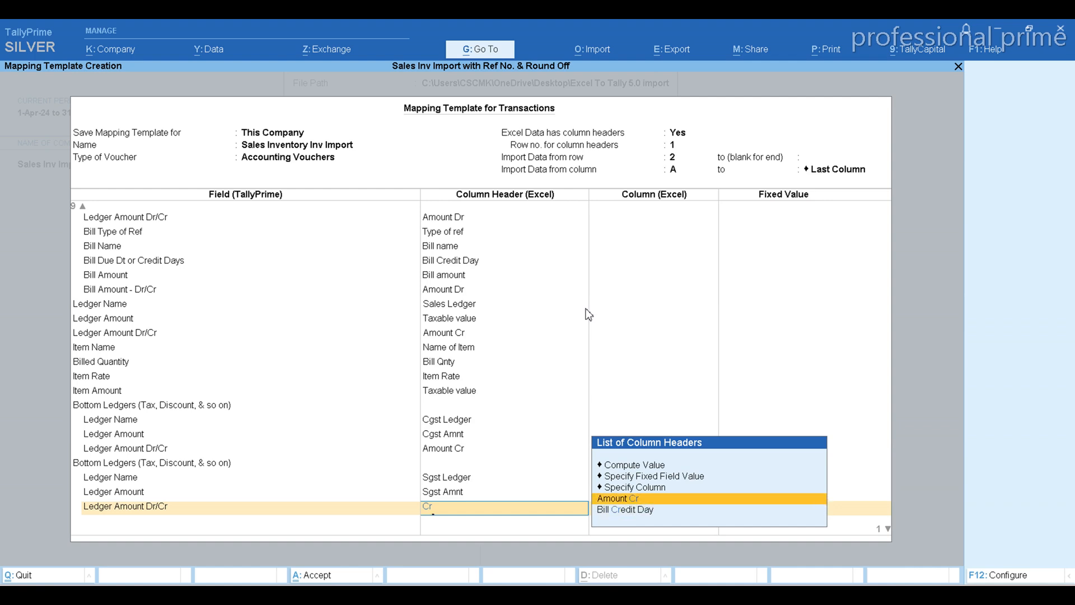
pyautogui.press('Return')
pyautogui.press('Return')
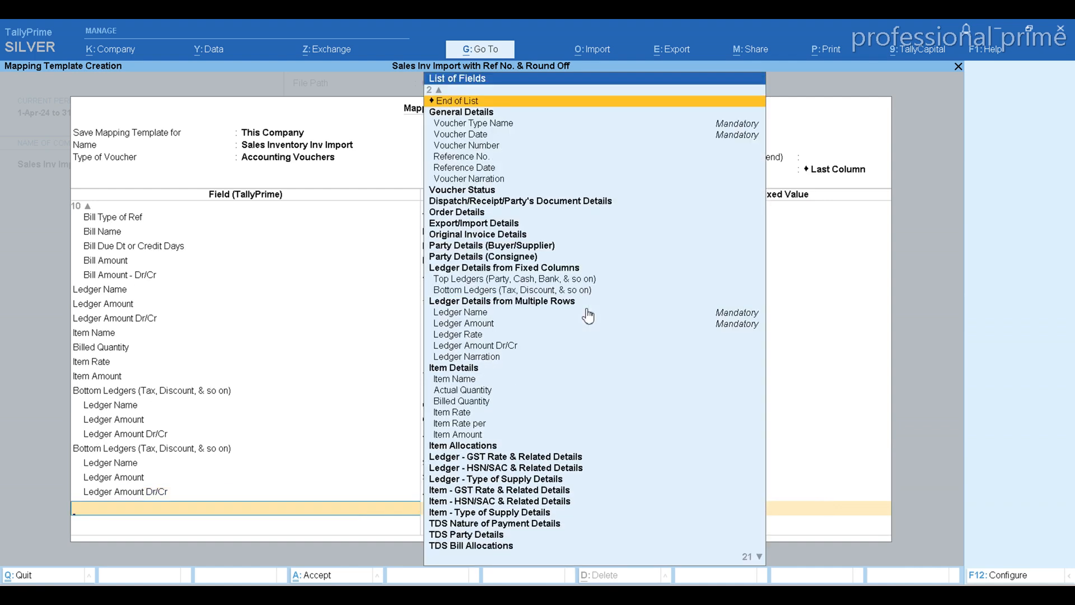
# Add a third Bottom Ledgers group to the template with its Ledger Name field mapped to the column header Igst Ledger
pyautogui.press('Down')
pyautogui.press('Down')
pyautogui.press('Down')
pyautogui.press('Down')
pyautogui.press('Down')
pyautogui.press('Down')
pyautogui.press('Down')
pyautogui.press('Down')
pyautogui.press('Down')
pyautogui.press('Down')
pyautogui.press('Down')
pyautogui.press('Down')
pyautogui.press('Down')
pyautogui.press('Down')
pyautogui.press('Down')
pyautogui.press('Down')
pyautogui.press('Down')
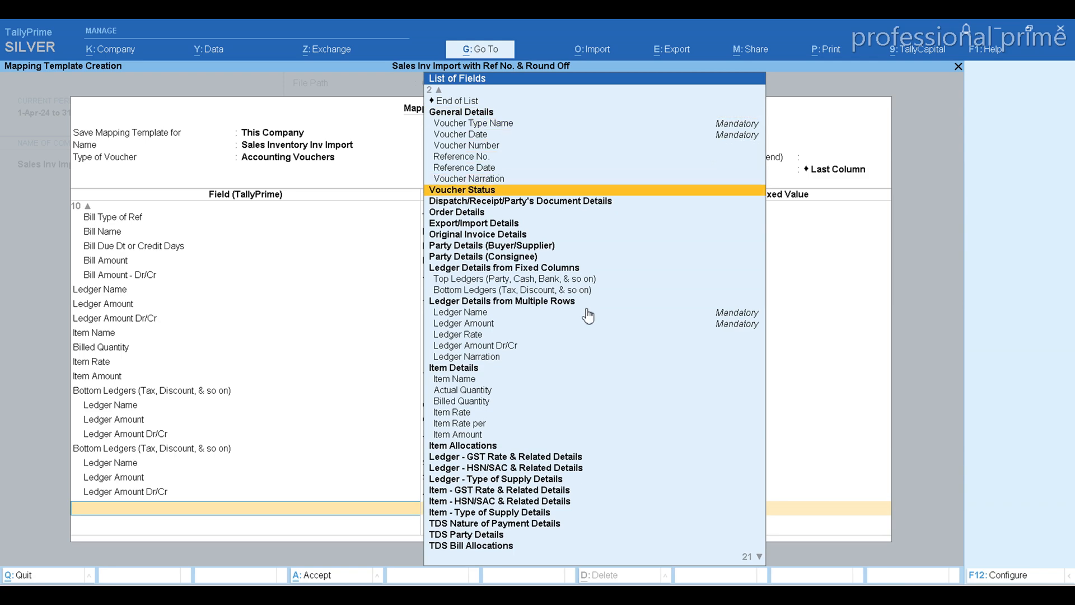
pyautogui.press('Return')
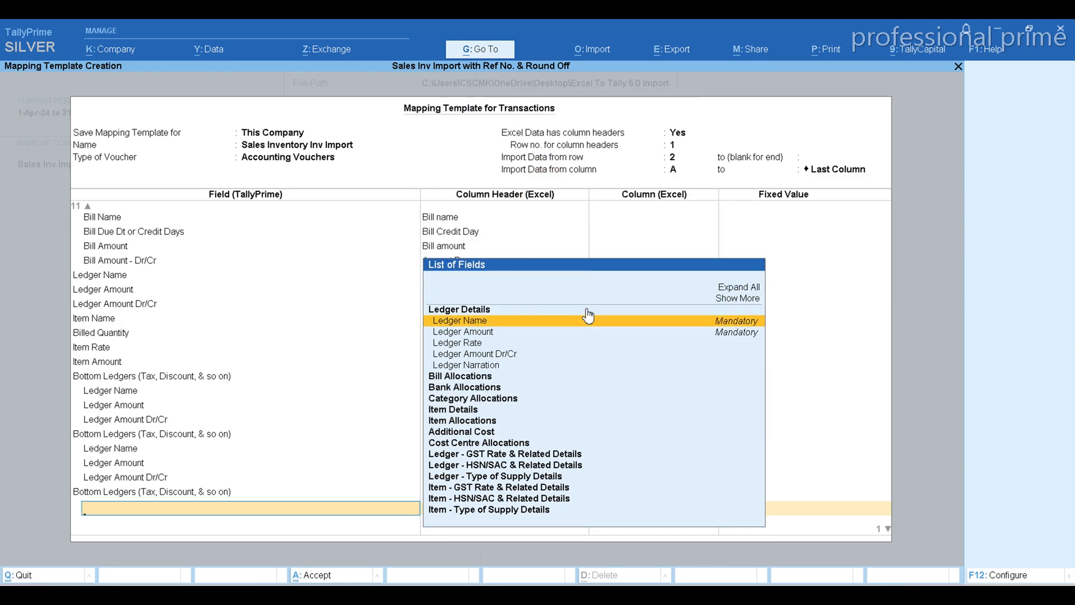
pyautogui.press('Return')
pyautogui.write('ig')
pyautogui.press('Down')
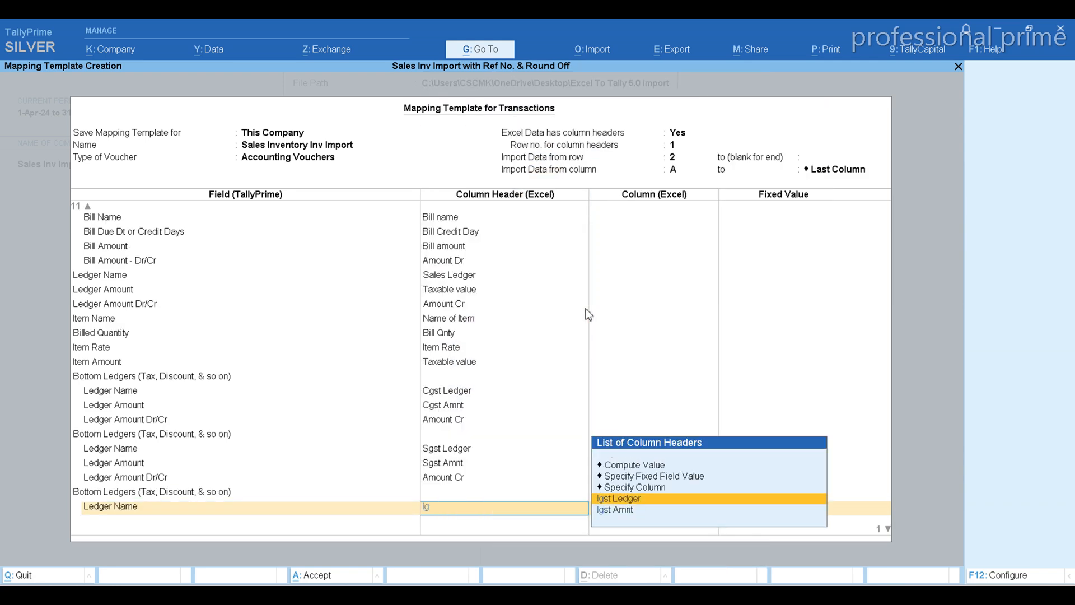
pyautogui.press('Return')
# Add the Ledger Amount field under the IGST bottom ledger and map it to the column header Igst Amnt
pyautogui.press('Down')
pyautogui.press('Down')
pyautogui.press('Down')
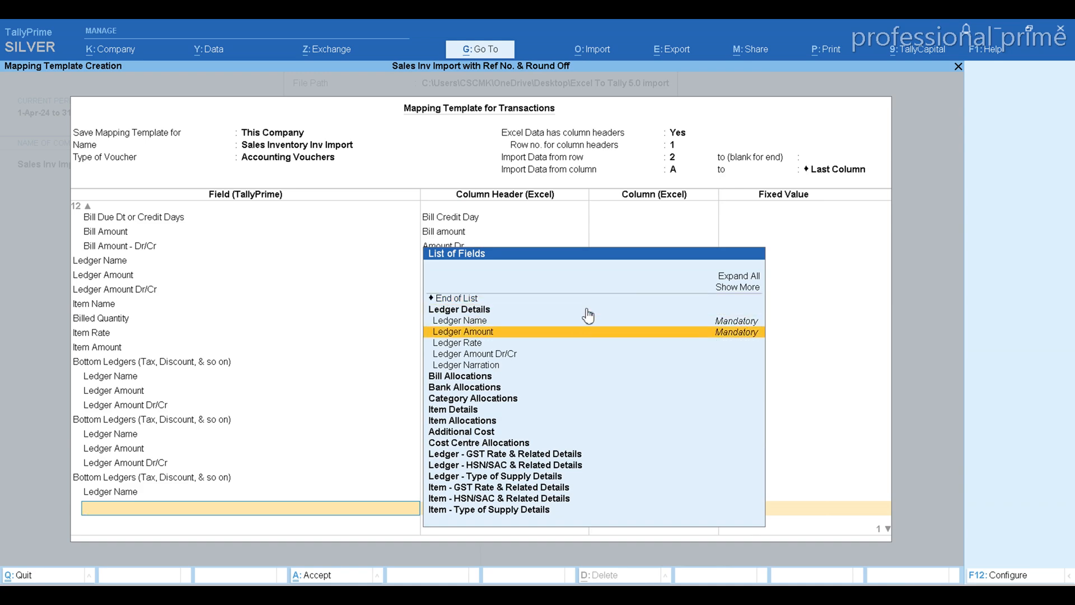
pyautogui.press('Return')
pyautogui.write('Ig')
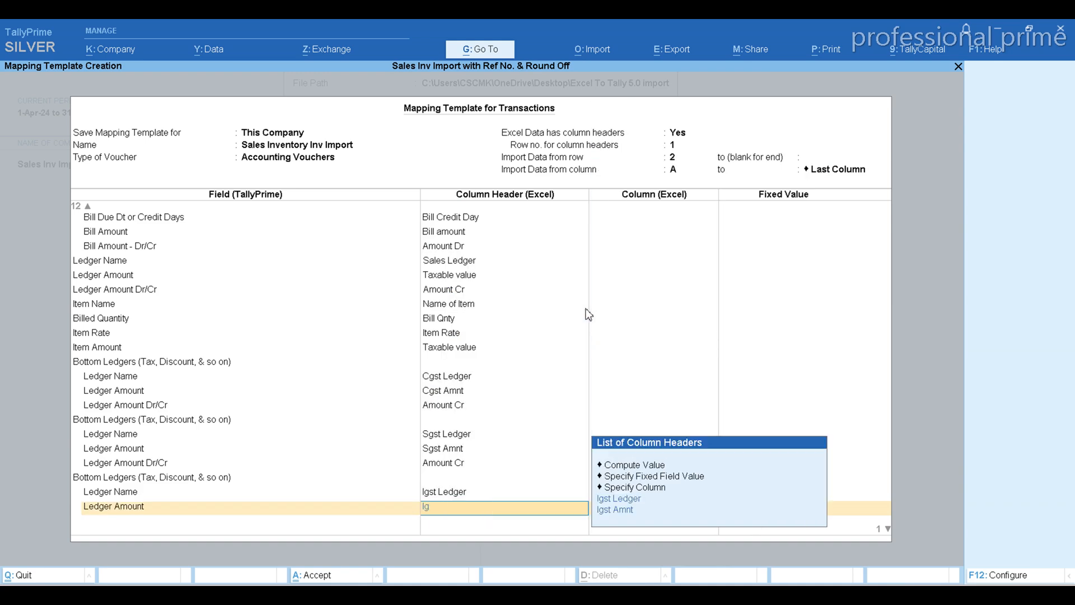
pyautogui.press('Down')
pyautogui.press('Return')
# Add Ledger Amount Dr/Cr under the IGST bottom ledger mapped to Amount Cr, and end that group's field list
pyautogui.press('Down')
pyautogui.press('Down')
pyautogui.press('Down')
pyautogui.press('Down')
pyautogui.press('Down')
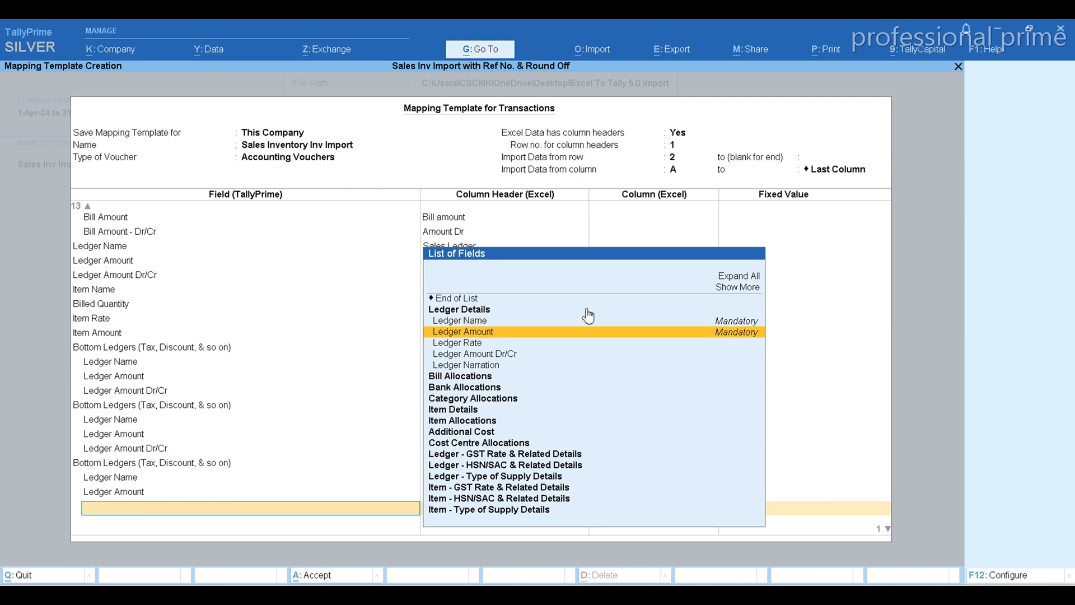
pyautogui.press('Return')
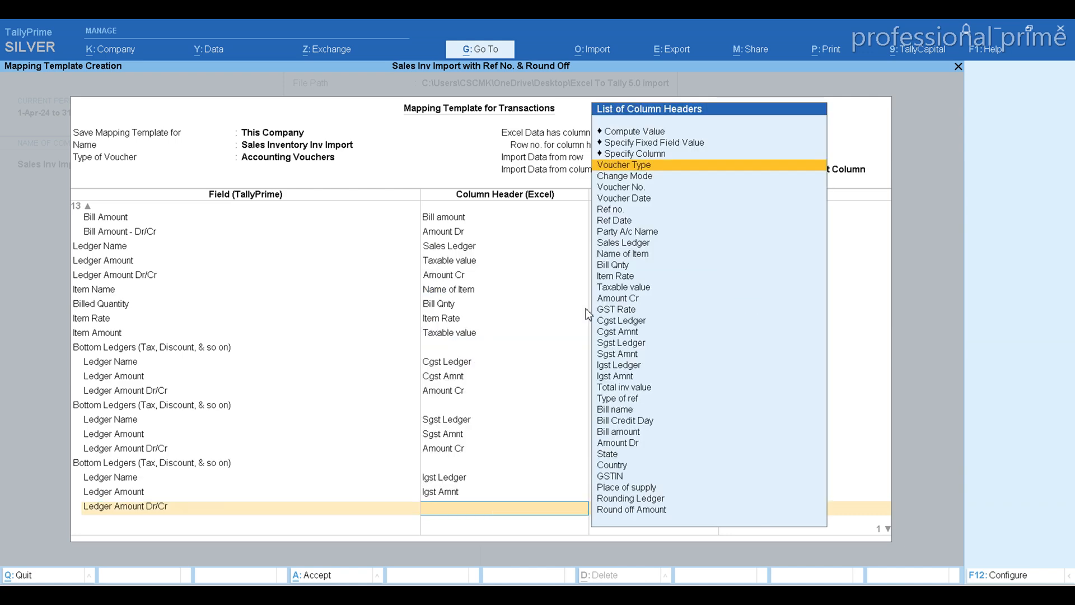
pyautogui.write('Cr')
pyautogui.press('Down')
pyautogui.press('Return')
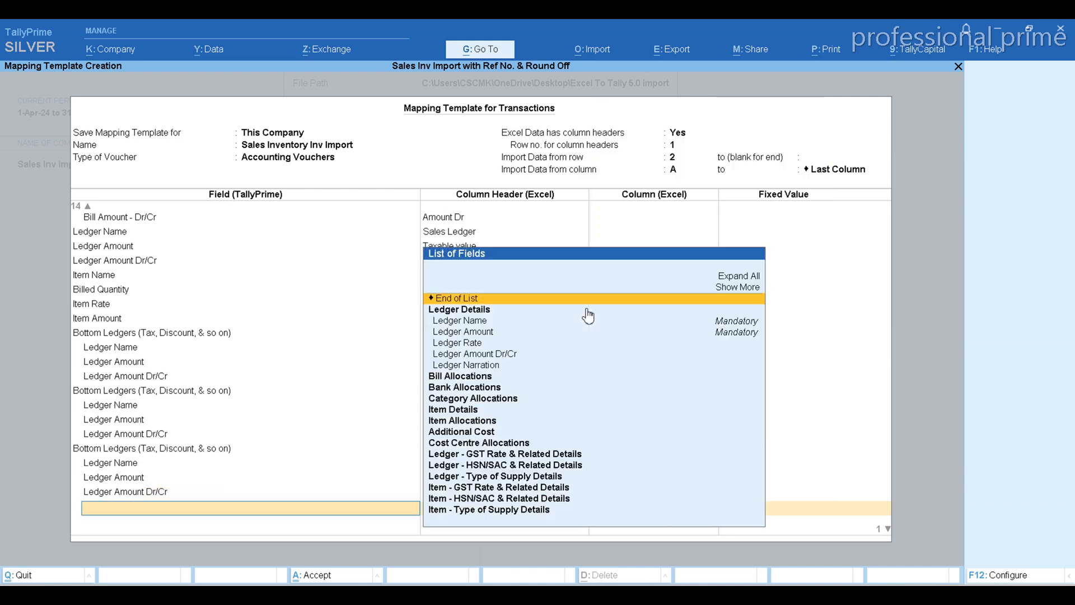
pyautogui.hotkey('ctrl', 'b')
# Switch to the Excel workbook, review the column headers after the IGST columns including State, and return to the TallyPrime template
pyautogui.hotkey('alt', 'Tab')
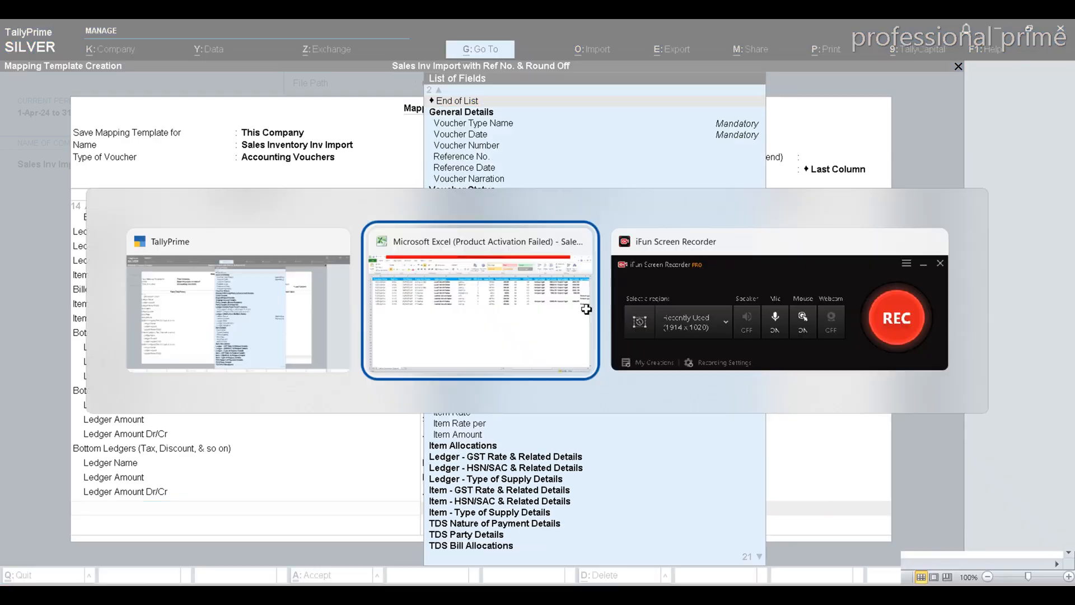
pyautogui.press('Right')
pyautogui.press('Right')
pyautogui.press('Right')
pyautogui.press('Right')
pyautogui.press('Right')
pyautogui.press('Right')
pyautogui.press('Right')
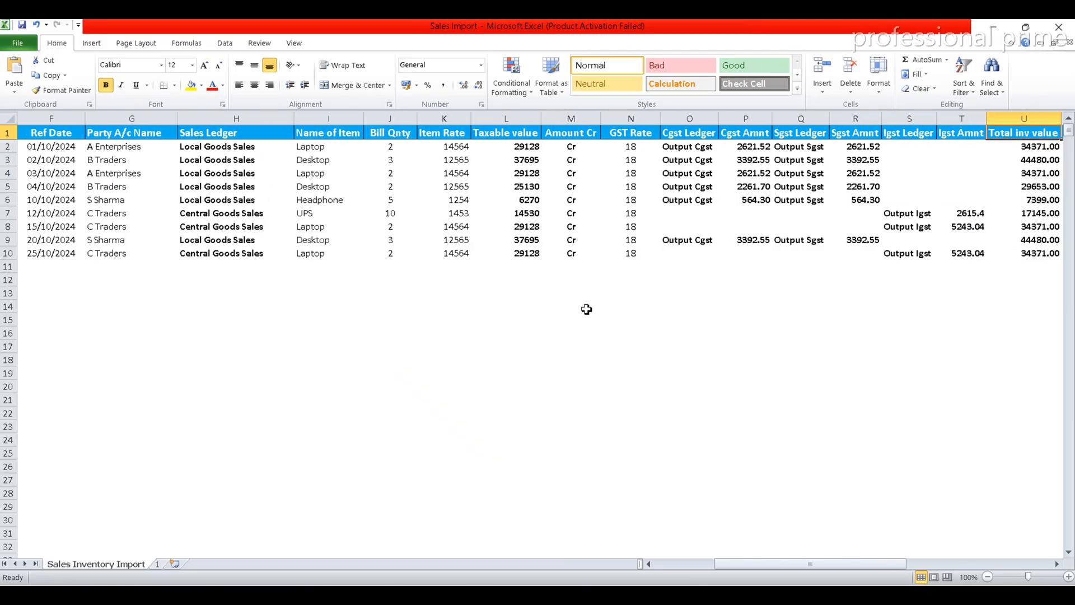
pyautogui.press('Right')
pyautogui.press('Right')
pyautogui.press('Right')
pyautogui.press('Right')
pyautogui.press('Right')
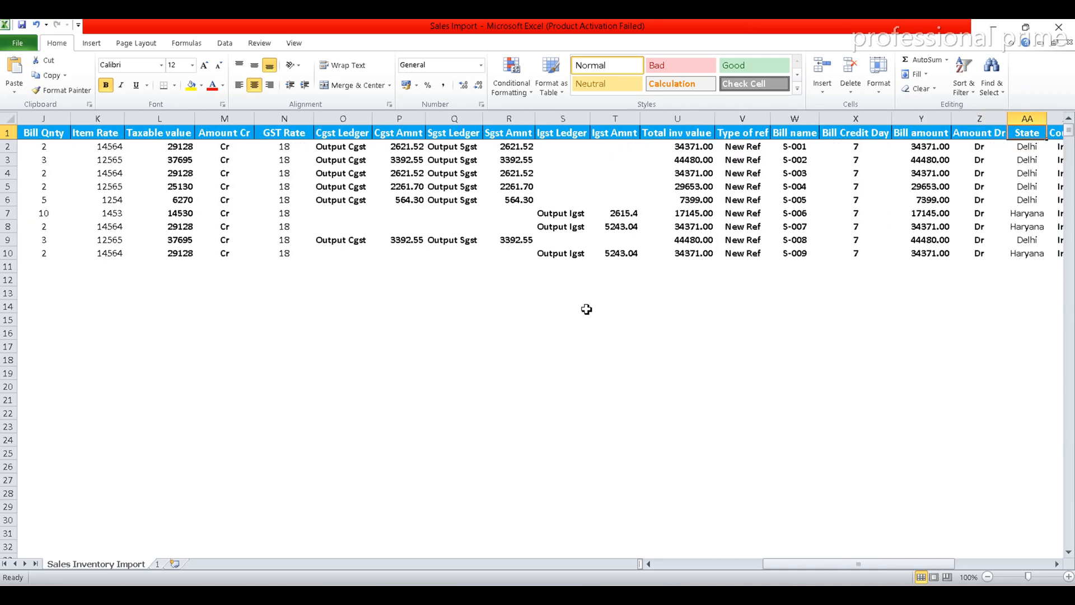
pyautogui.press('Right')
pyautogui.press('Right')
pyautogui.press('Right')
pyautogui.press('Right')
pyautogui.press('Right')
pyautogui.press('Right')
pyautogui.press('Right')
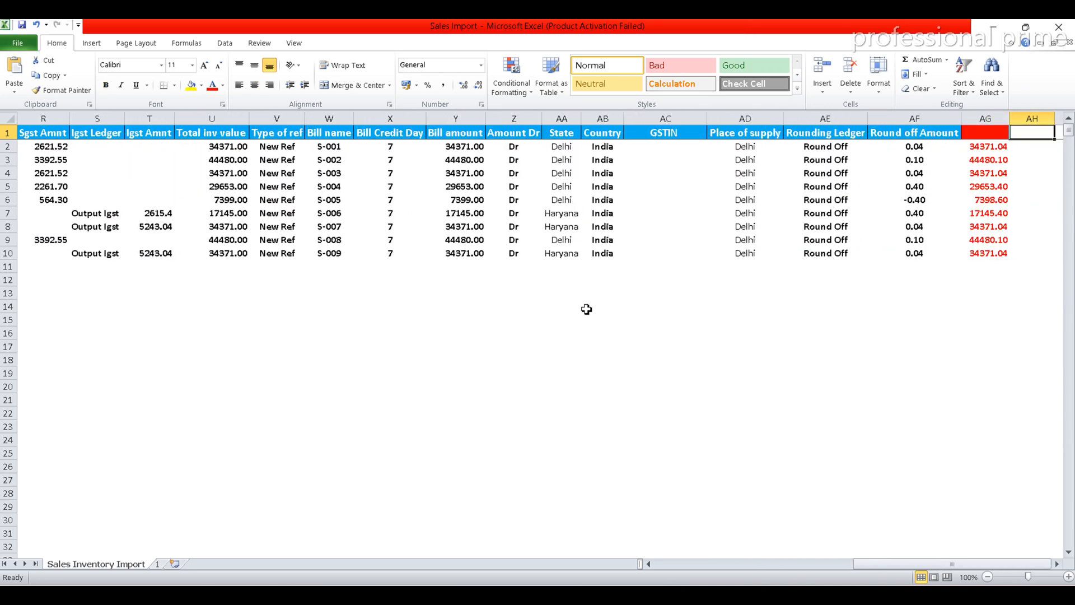
pyautogui.click(564, 132)
pyautogui.hotkey('alt', 'Tab')
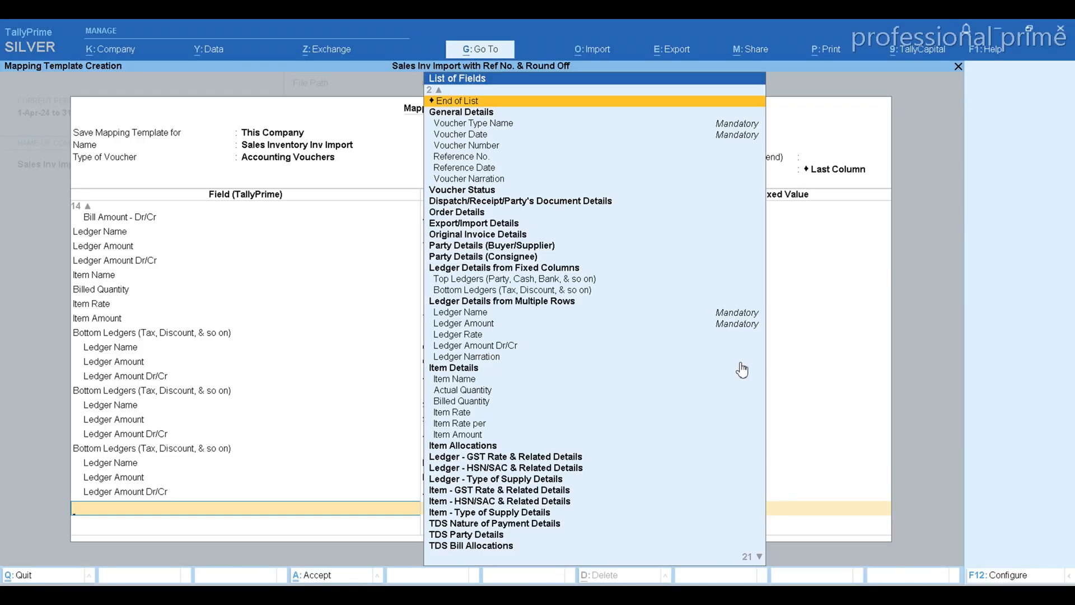
# Add the Buyer/Supplier - State field to the template and map it to the column header State
pyautogui.write('State')
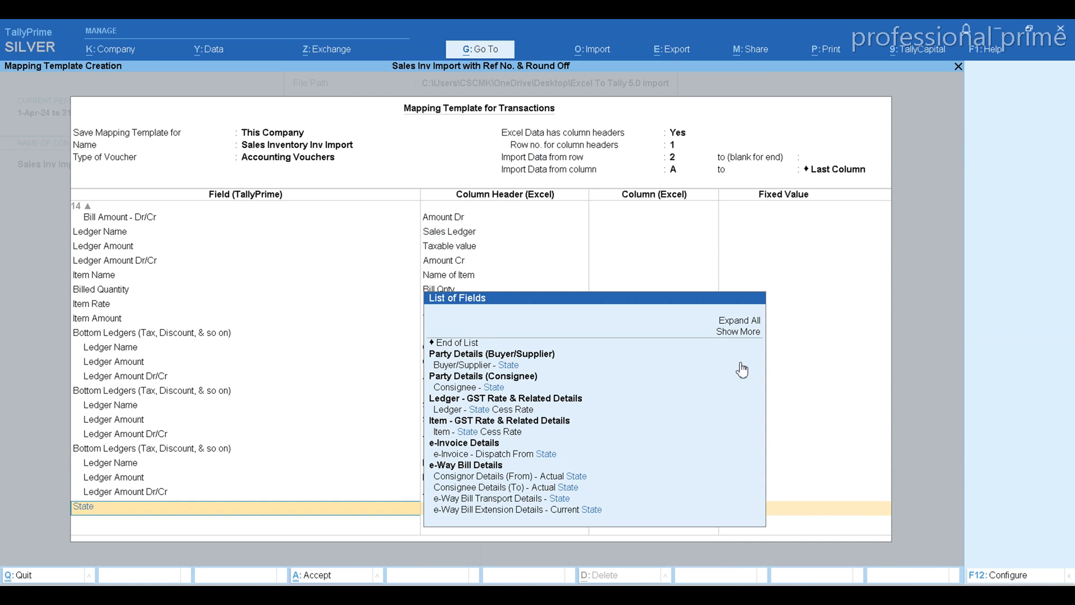
pyautogui.click(505, 370)
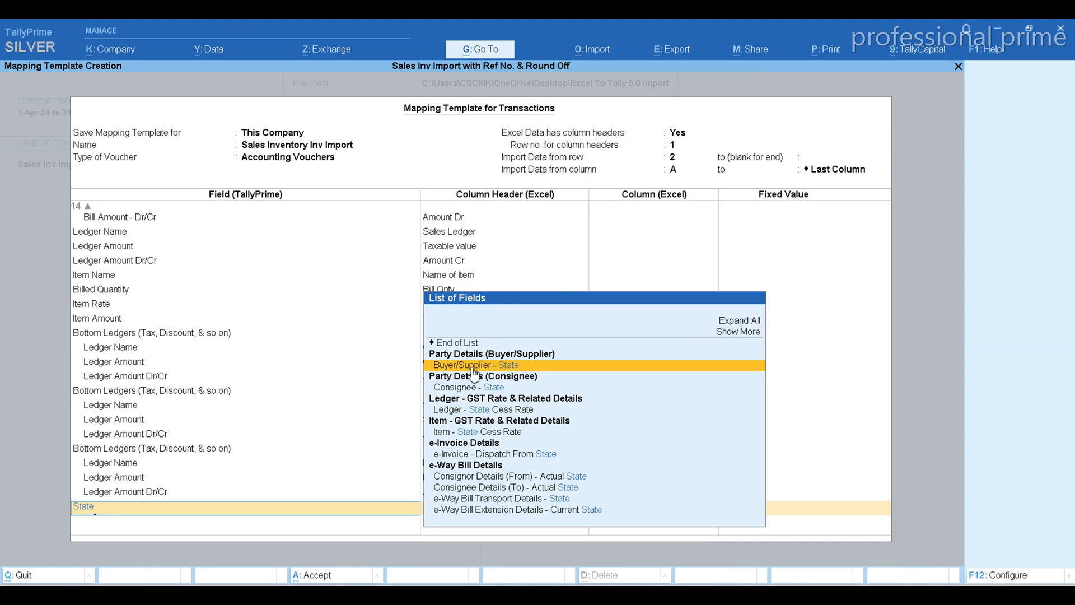
pyautogui.click(517, 369)
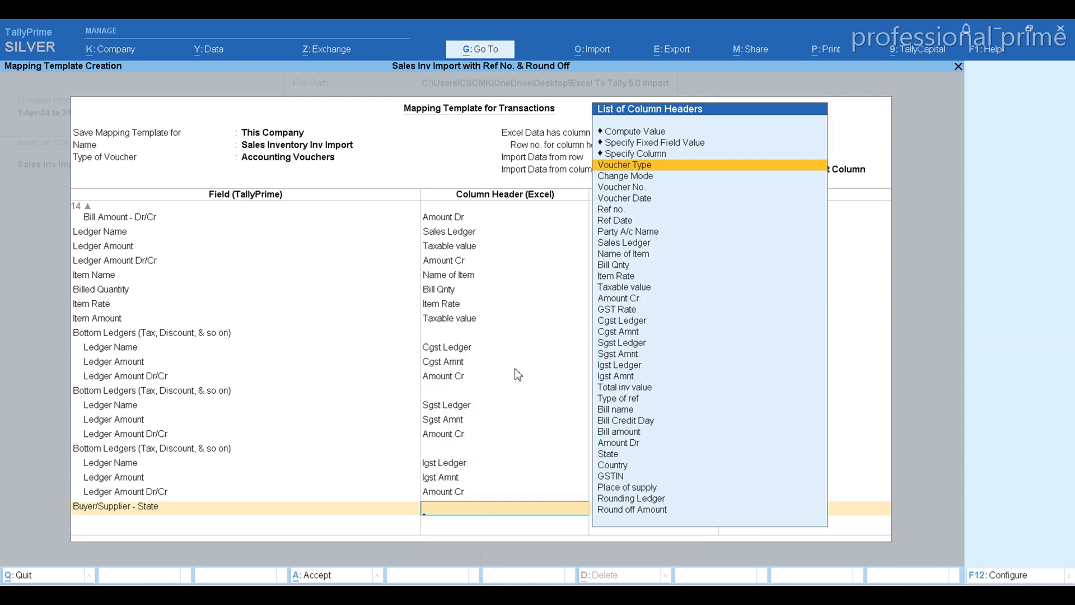
pyautogui.write('St')
pyautogui.press('Return')
# Check the next column header in the Excel workbook, then map the Buyer/Supplier - Country field to Country in the TallyPrime template
pyautogui.hotkey('alt', 'Tab')
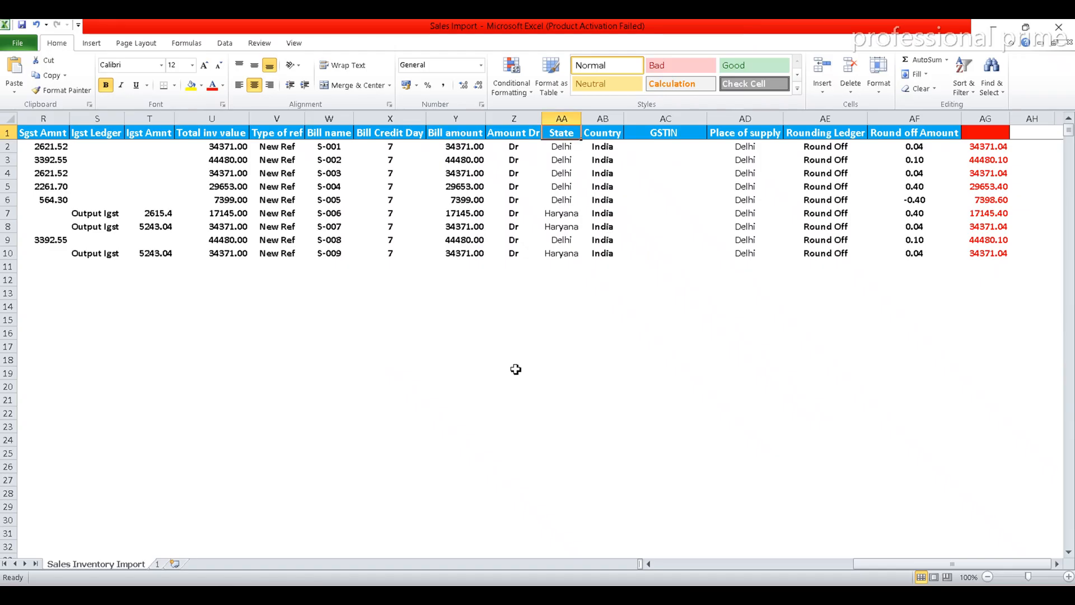
pyautogui.press('Right')
pyautogui.hotkey('alt', 'Tab')
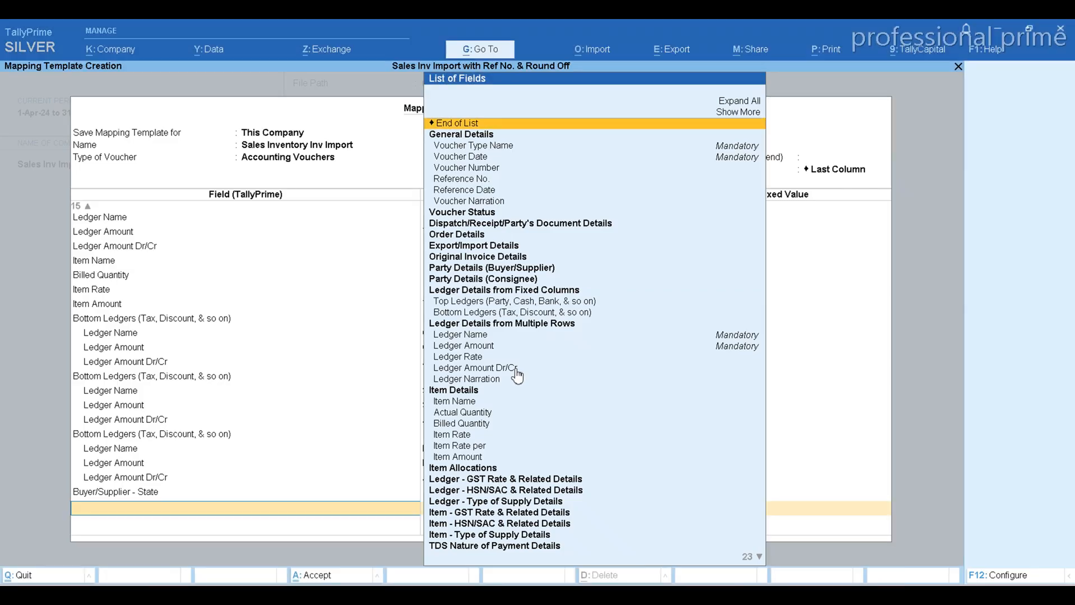
pyautogui.write('Count')
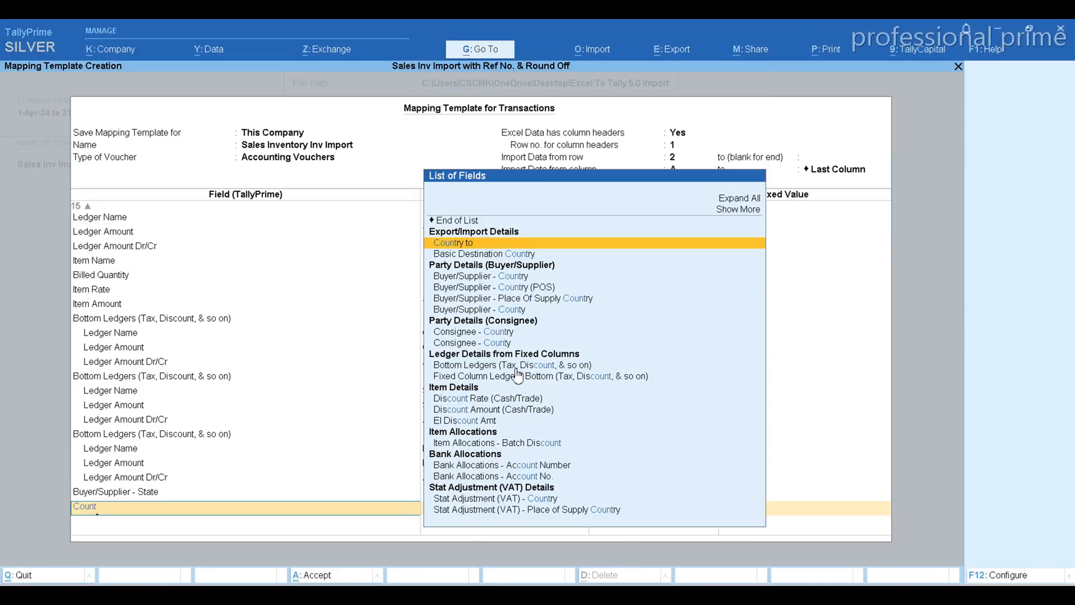
pyautogui.press('Down')
pyautogui.press('Down')
pyautogui.press('Down')
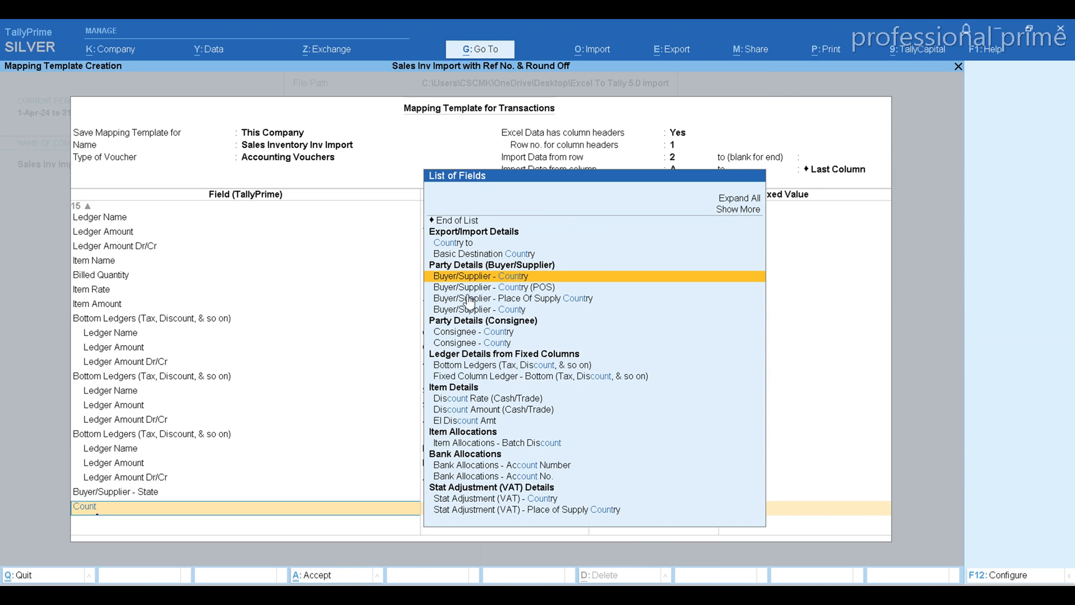
pyautogui.click(527, 280)
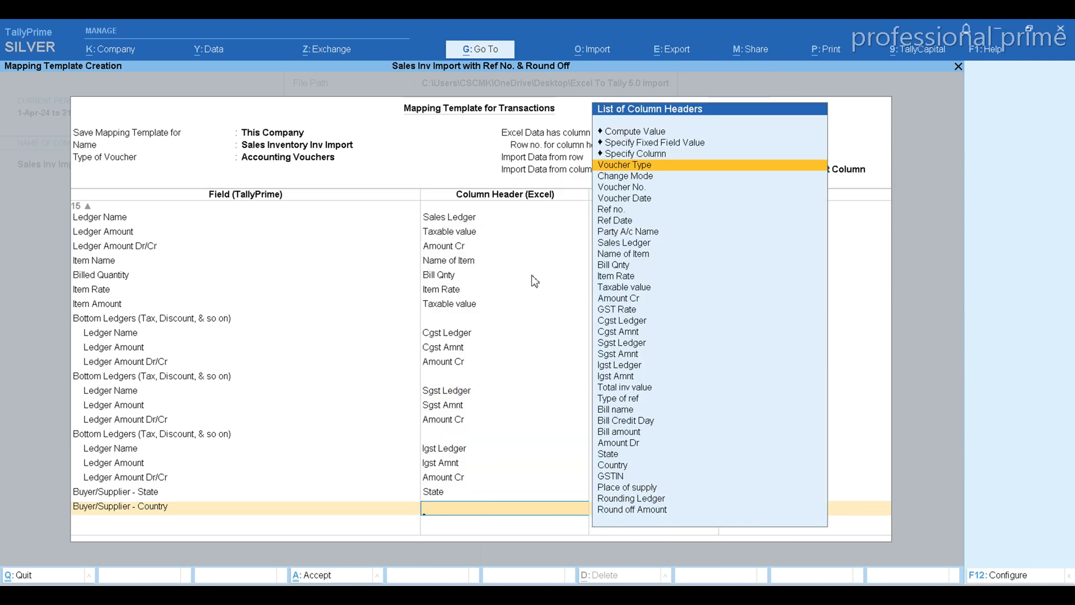
pyautogui.write('Cou')
pyautogui.press('Return')
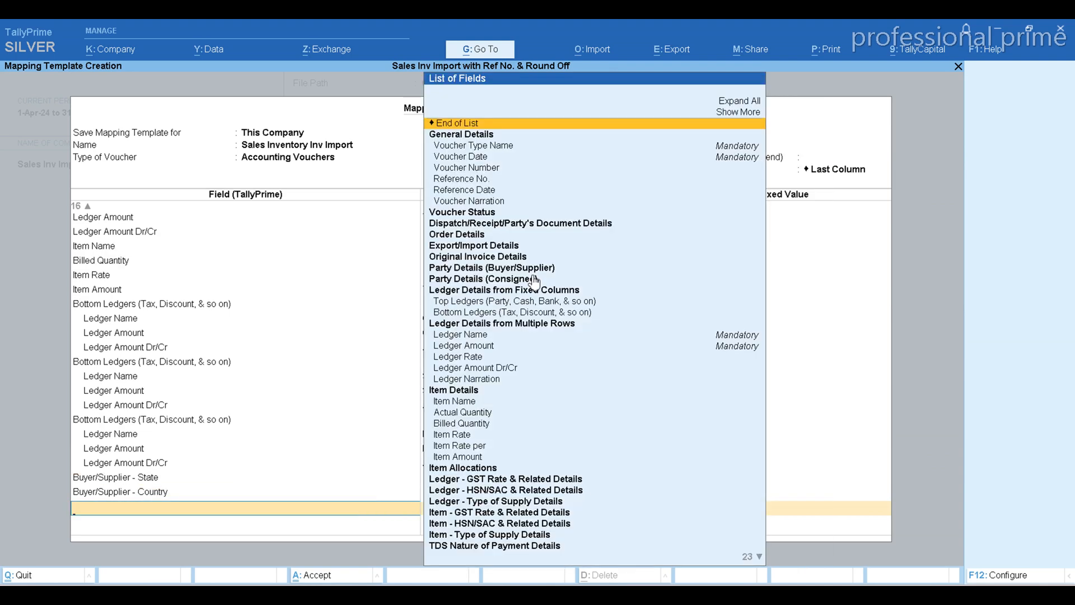
# Check the next header in the Excel workbook and map Buyer/Supplier - GSTIN/UIN to the column header GSTIN in the TallyPrime template
pyautogui.hotkey('alt', 'Tab')
pyautogui.press('Right')
pyautogui.hotkey('alt', 'Tab')
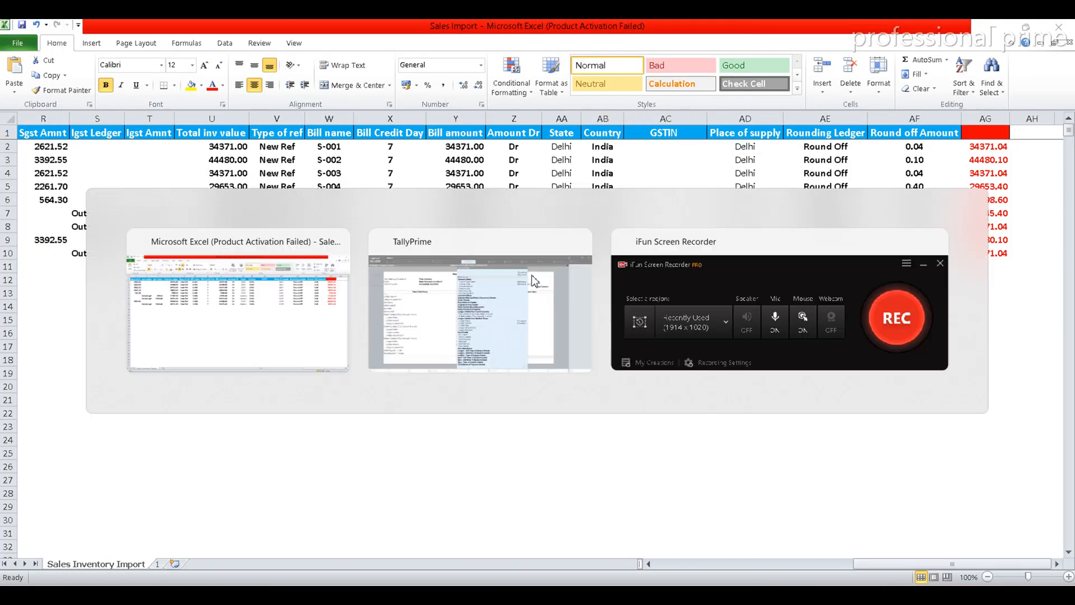
pyautogui.write('Gstin')
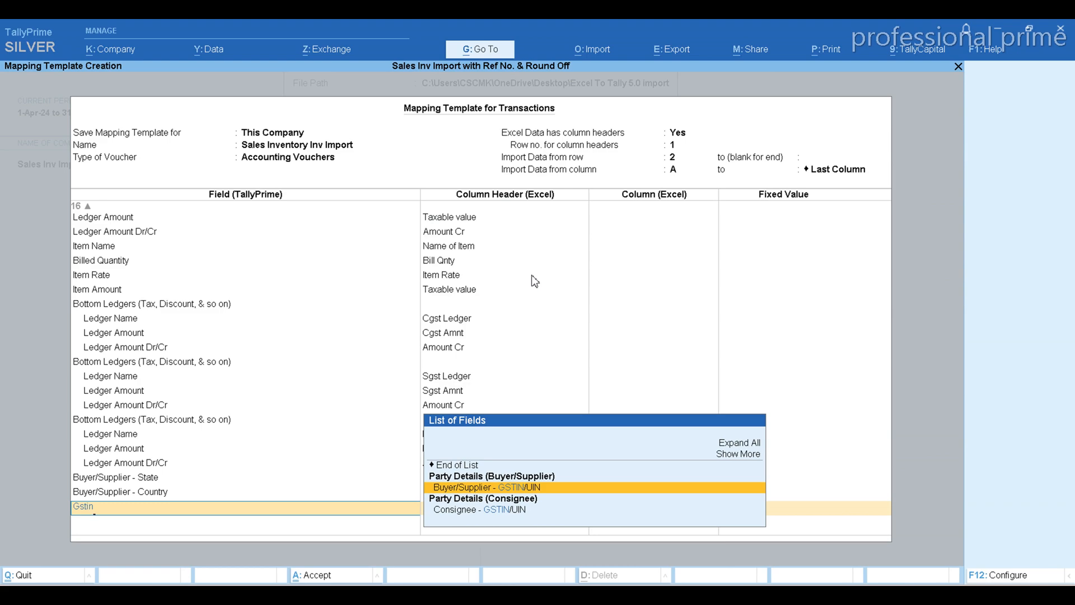
pyautogui.press('Return')
pyautogui.write('Gst')
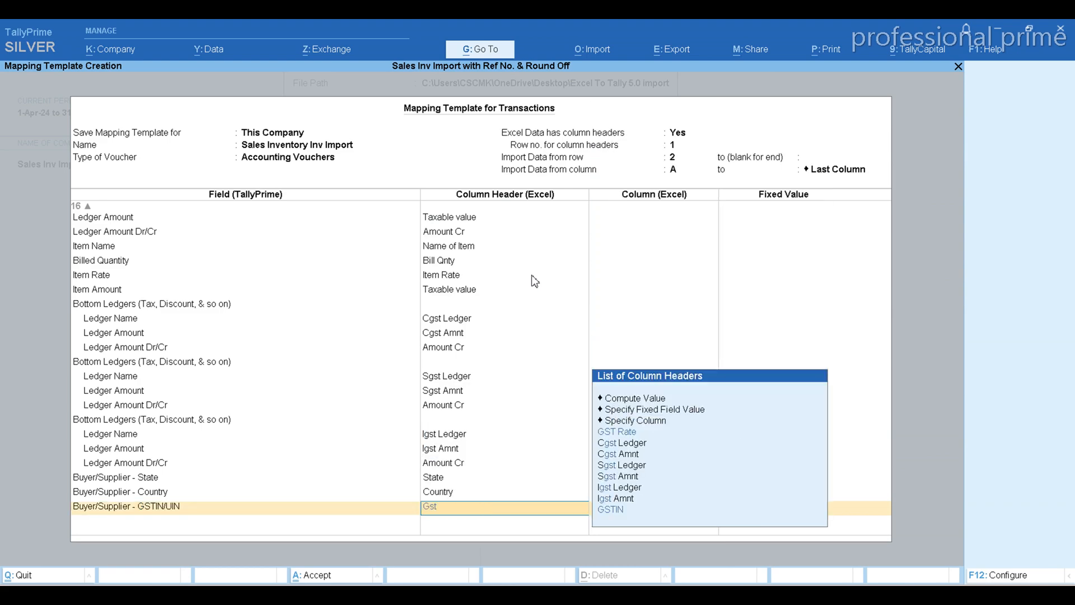
pyautogui.press('Down')
pyautogui.press('Down')
pyautogui.press('Down')
pyautogui.press('Down')
pyautogui.press('Down')
pyautogui.press('Return')
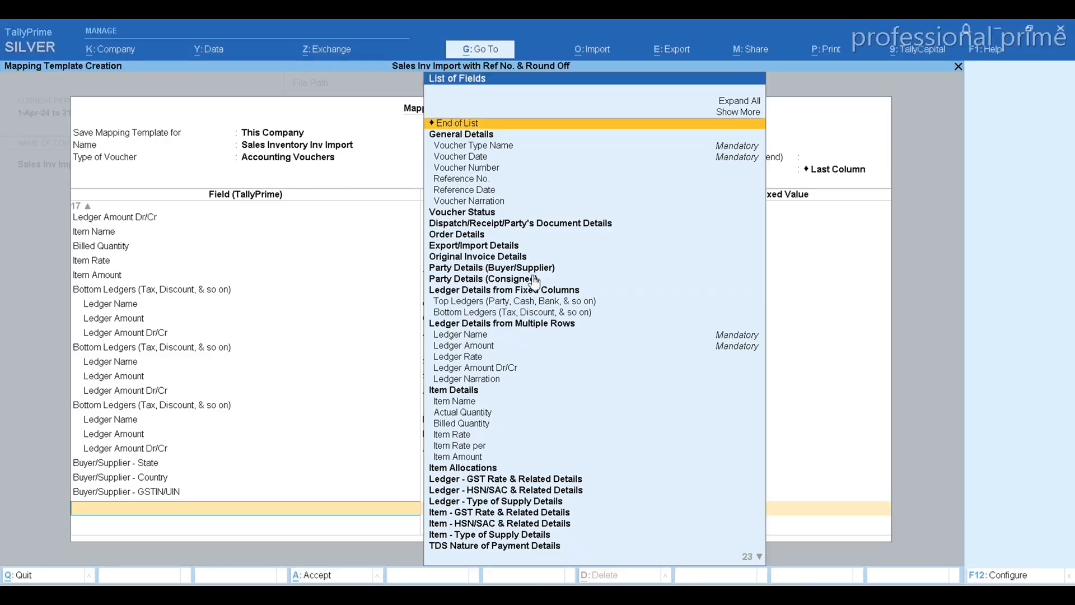
# Add the Buyer/Supplier - Place of Supply field and map it to the column header Place of supply
pyautogui.write('Place')
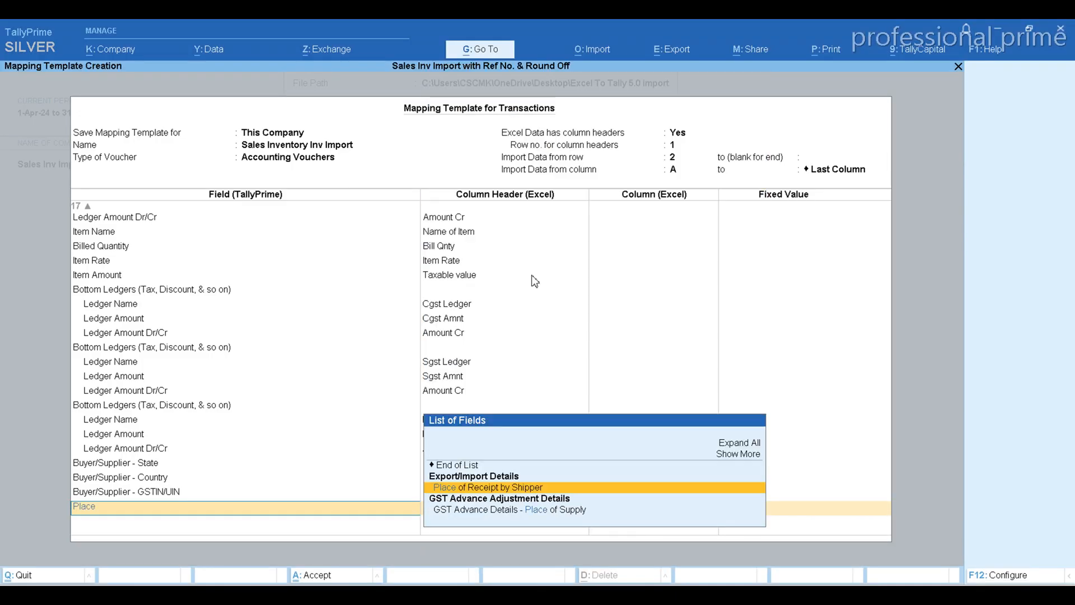
pyautogui.write(' of Su')
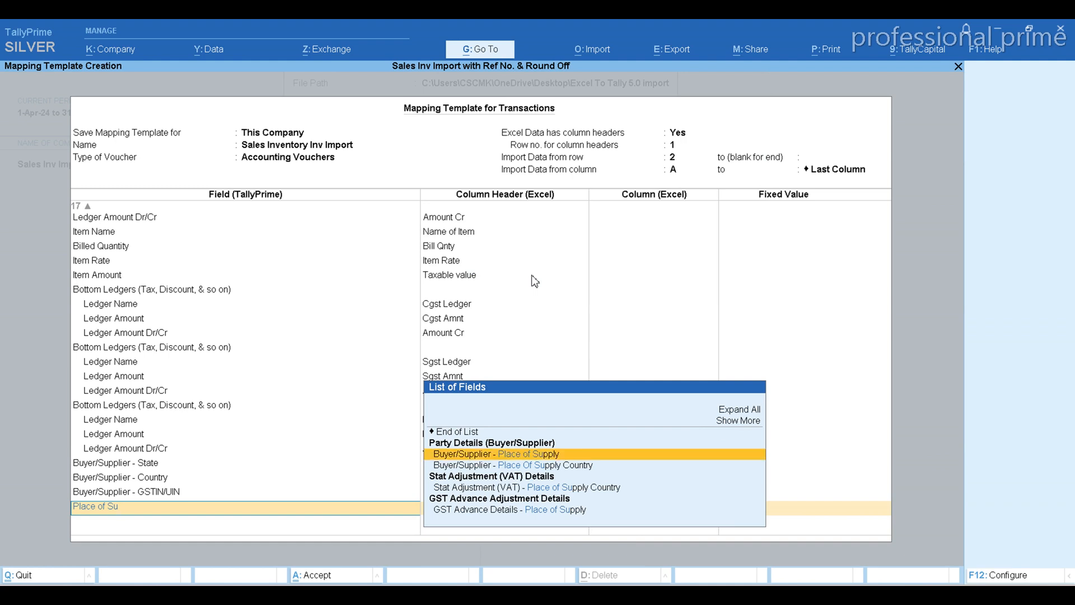
pyautogui.press('Return')
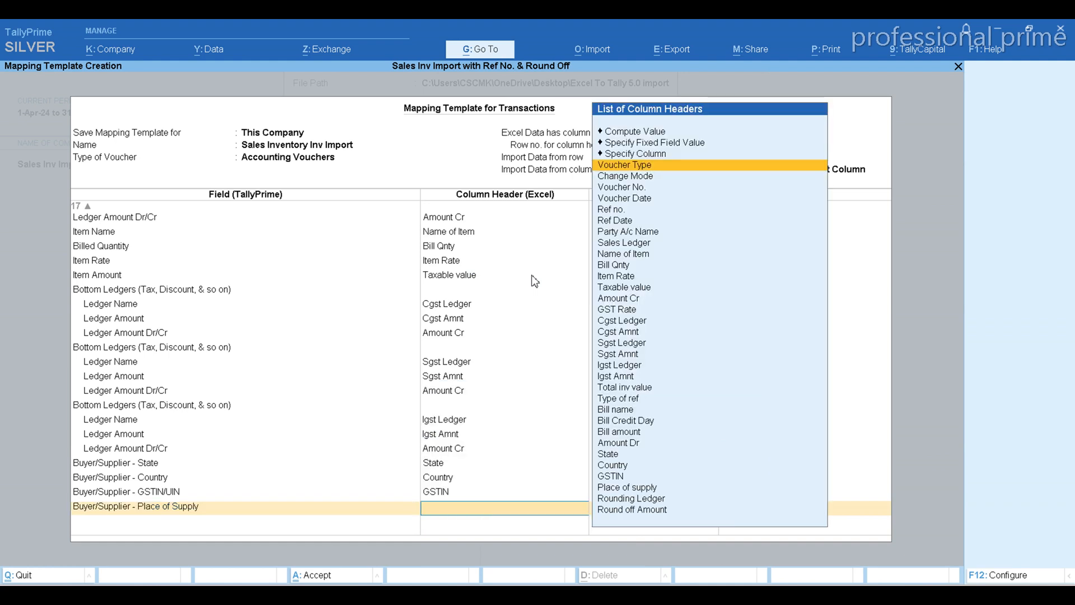
pyautogui.write('Pla')
pyautogui.press('Return')
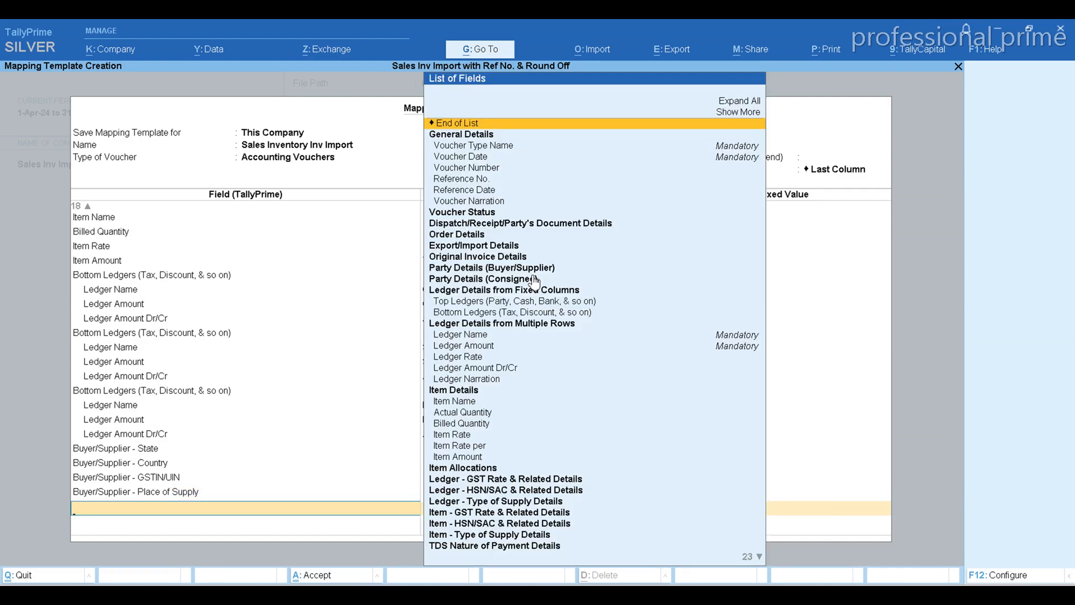
# After checking the next Excel header, add a fourth Bottom Ledgers group in TallyPrime with its Ledger Name mapped to Rounding Ledger
pyautogui.hotkey('alt', 'Tab')
pyautogui.press('Right')
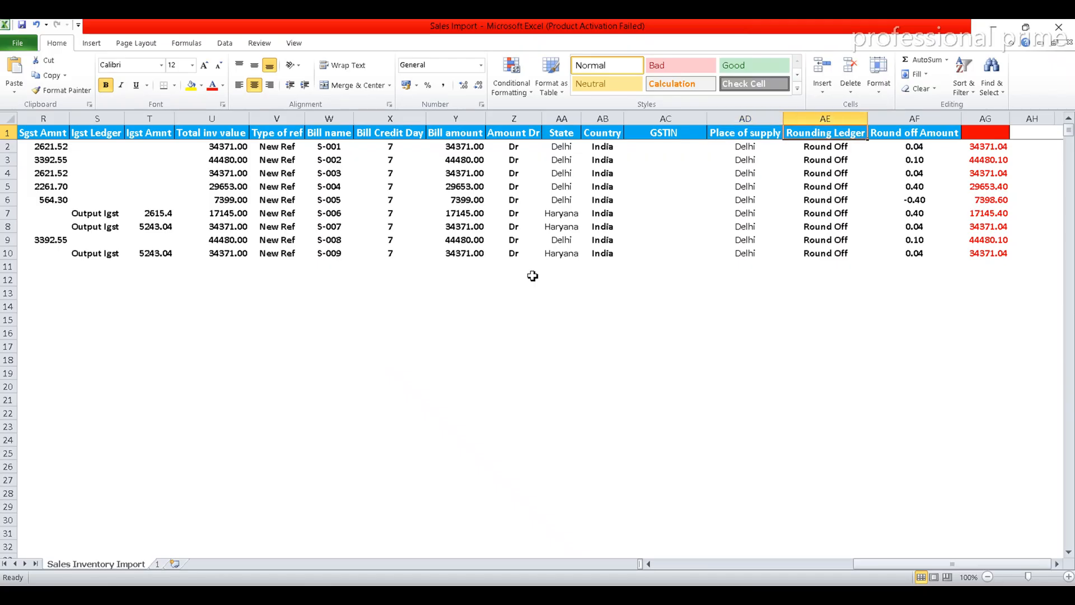
pyautogui.hotkey('alt', 'Tab')
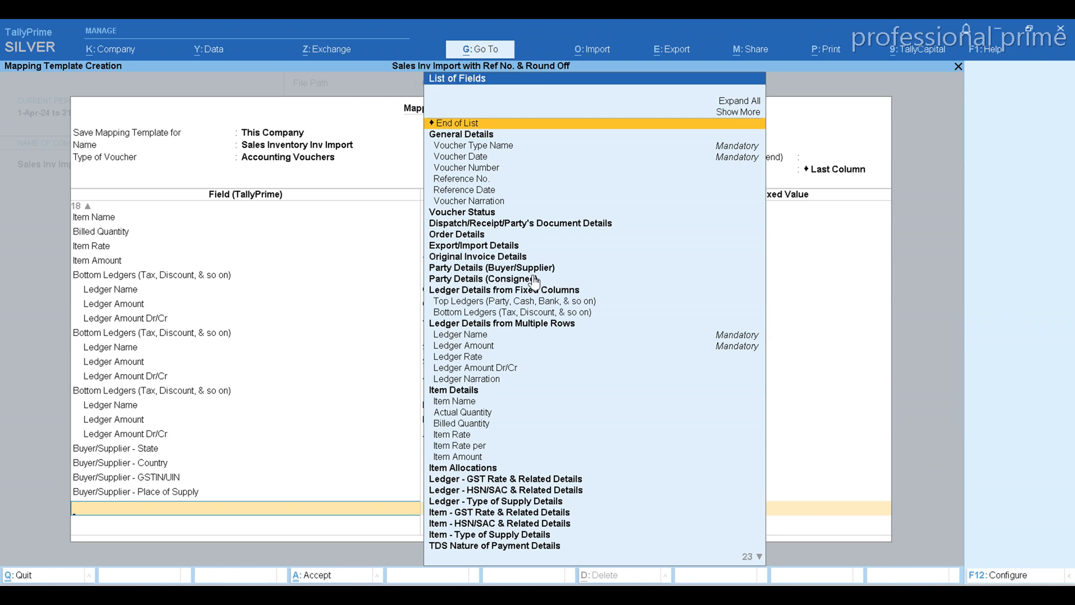
pyautogui.press('Down')
pyautogui.press('Down')
pyautogui.press('Down')
pyautogui.press('Down')
pyautogui.press('Down')
pyautogui.press('Down')
pyautogui.press('Down')
pyautogui.press('Down')
pyautogui.press('Down')
pyautogui.press('Down')
pyautogui.press('Down')
pyautogui.press('Down')
pyautogui.press('Down')
pyautogui.press('Down')
pyautogui.press('Down')
pyautogui.press('Down')
pyautogui.press('Down')
pyautogui.press('Down')
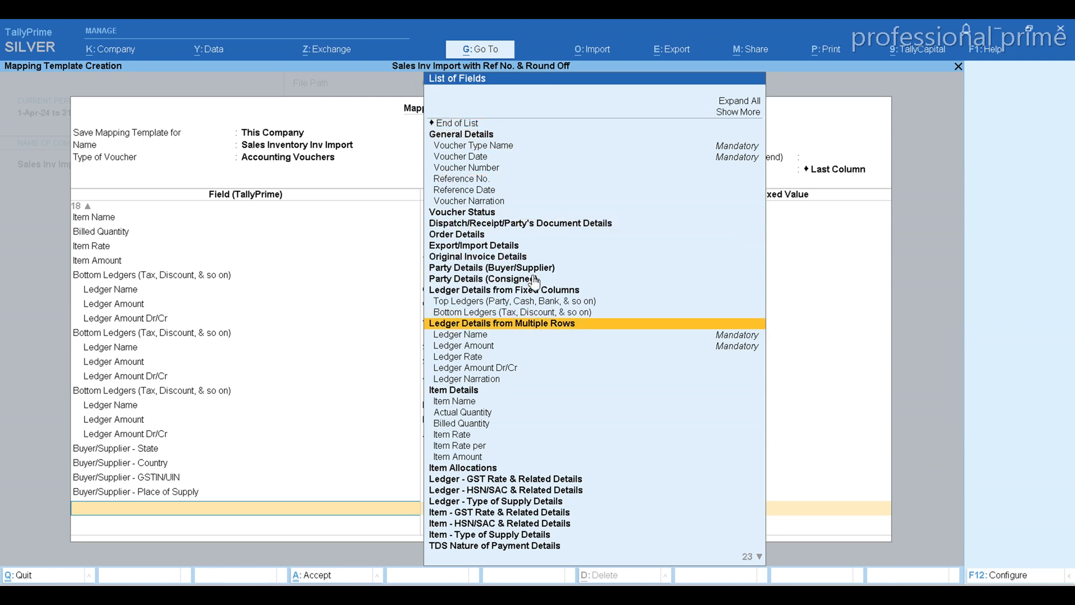
pyautogui.press('Up')
pyautogui.press('Return')
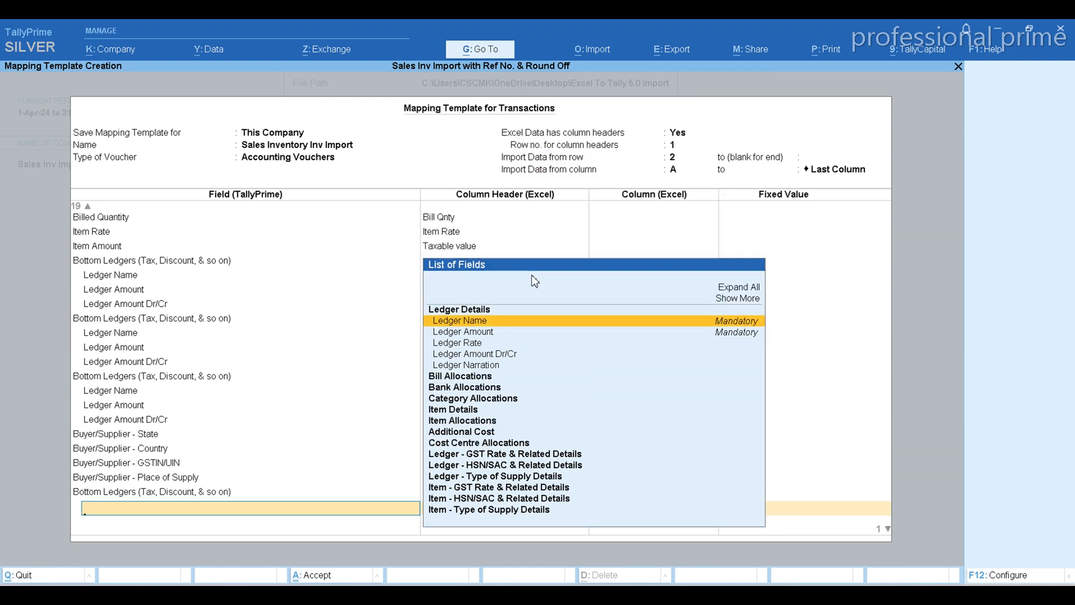
pyautogui.press('Return')
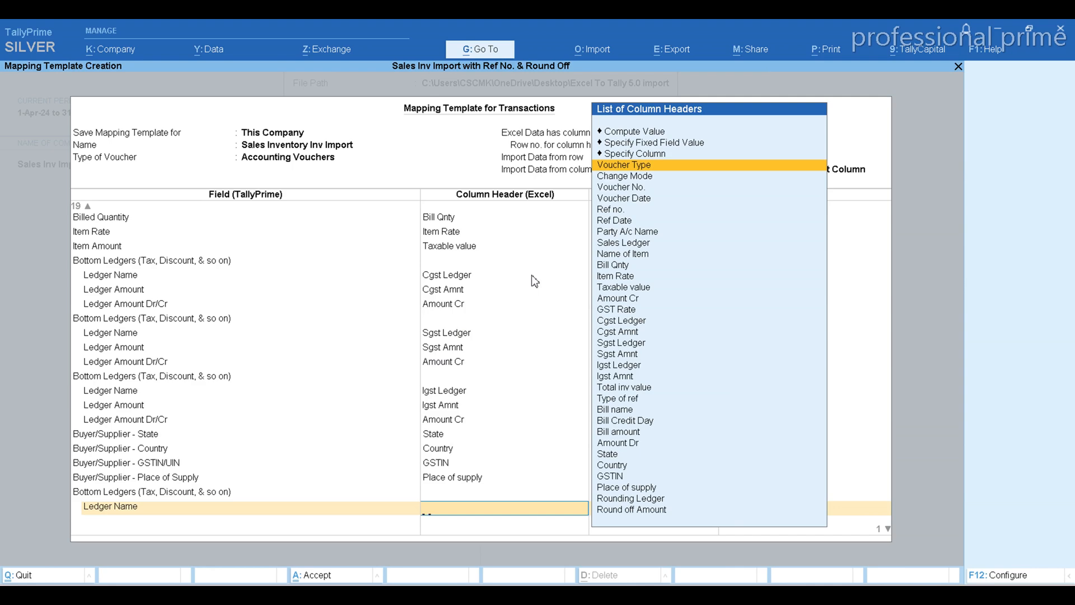
pyautogui.write('Rou')
pyautogui.press('Return')
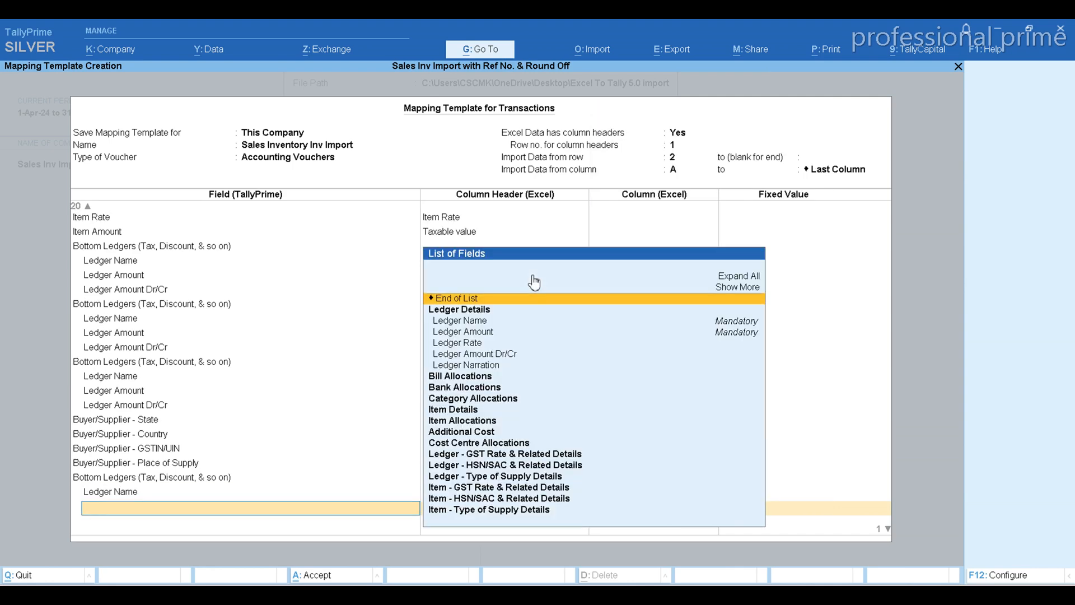
# Add the Ledger Amount field under the rounding bottom ledger and map it to the column header Round off Amount
pyautogui.press('Down')
pyautogui.press('Down')
pyautogui.press('Down')
pyautogui.press('Return')
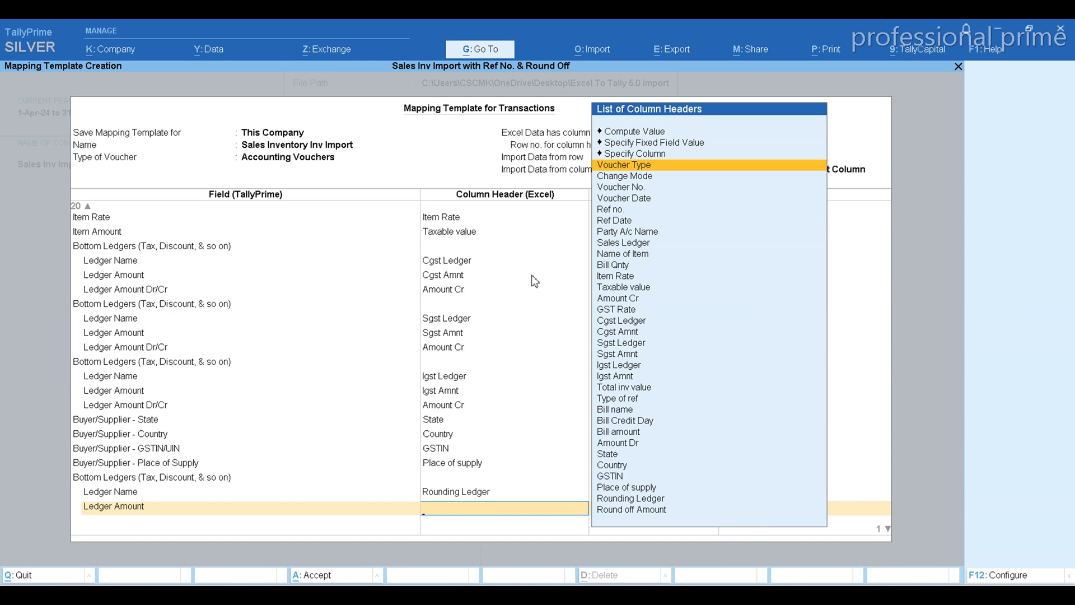
pyautogui.write('Rou')
pyautogui.press('Down')
pyautogui.press('Down')
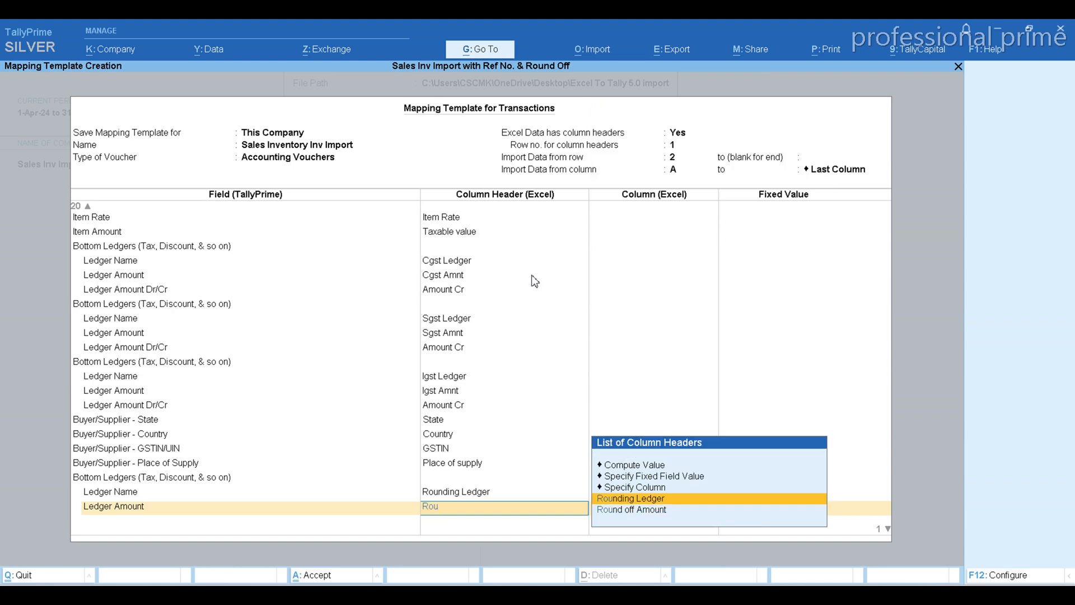
pyautogui.press('Return')
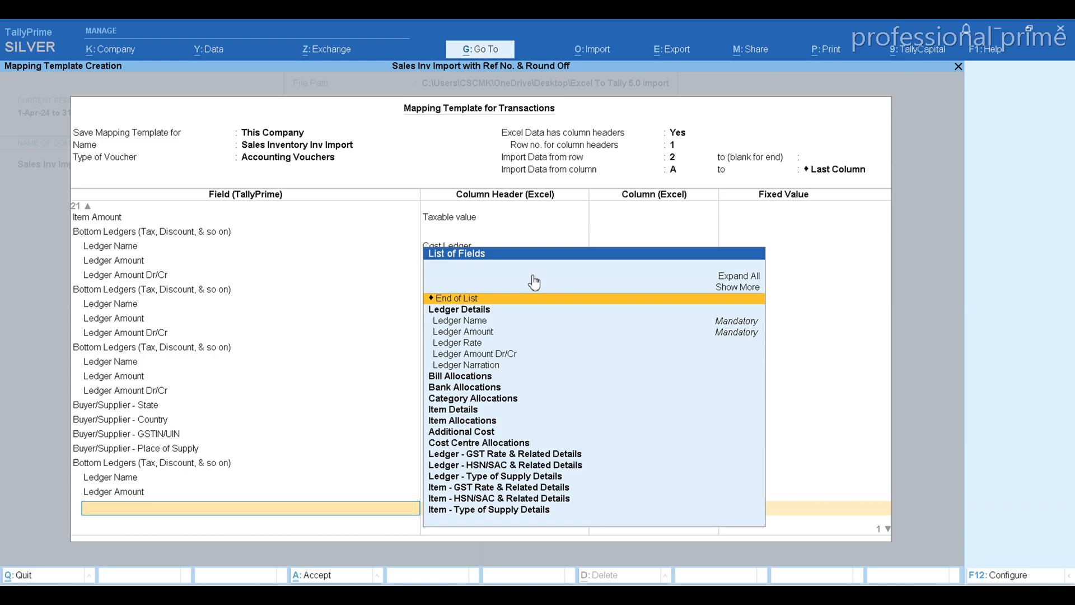
# Check the last column header in the Excel workbook, then end the rounding ledger's field list and save the TallyPrime mapping template
pyautogui.hotkey('alt', 'Tab')
pyautogui.press('Right')
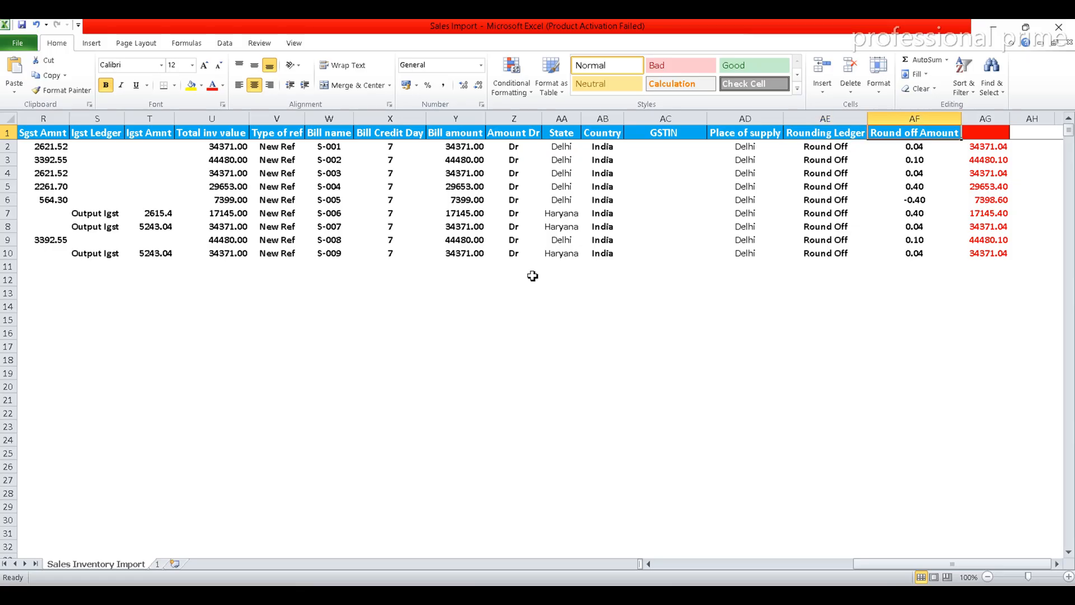
pyautogui.hotkey('alt', 'Tab')
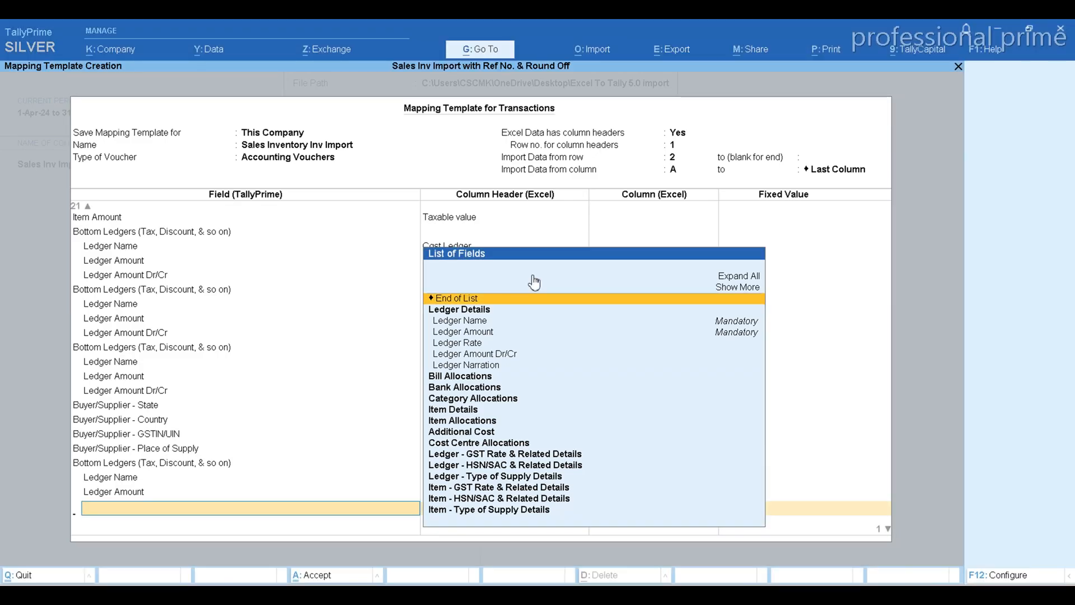
pyautogui.press('Return')
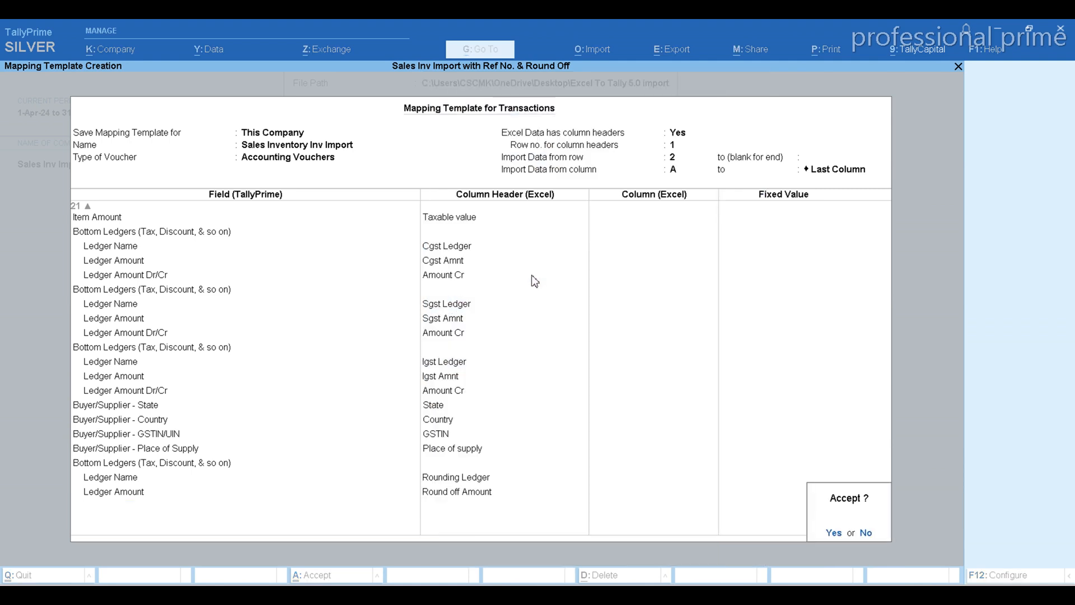
pyautogui.press('Return')
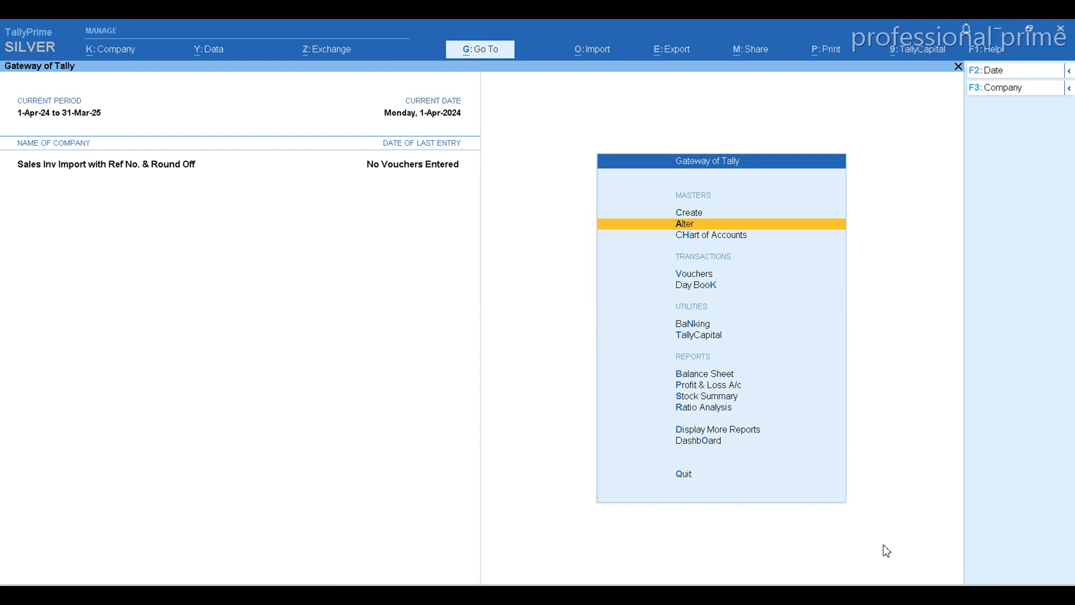
# Start a transactions import in Excel (Spreadsheet) format from the file Sales Import.xlsx, using the worksheet Sales Inventory Import
pyautogui.press('p')
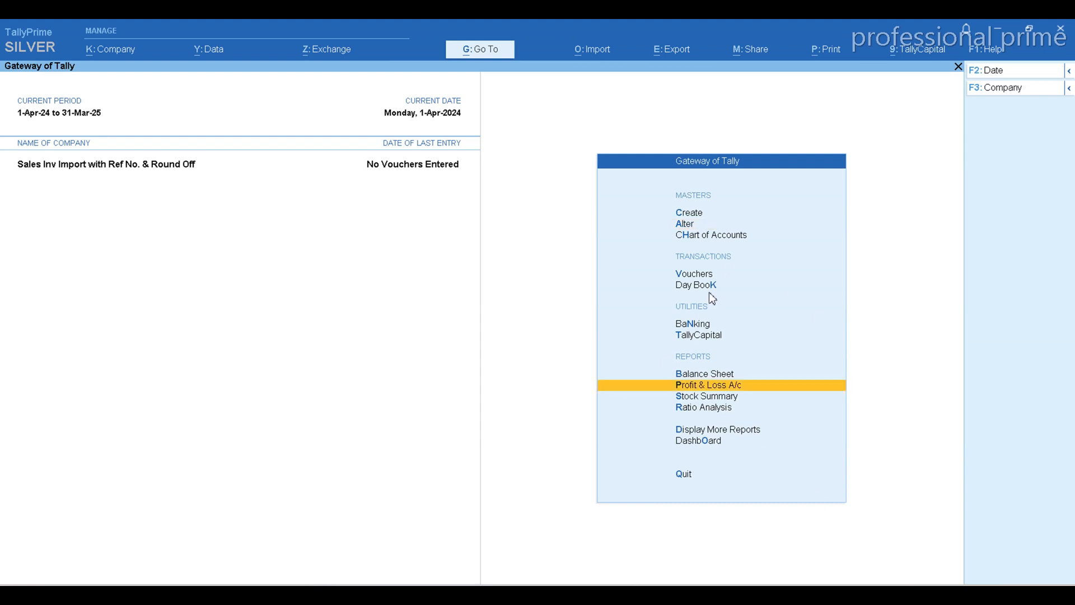
pyautogui.click(595, 55)
pyautogui.press('Down')
pyautogui.press('Return')
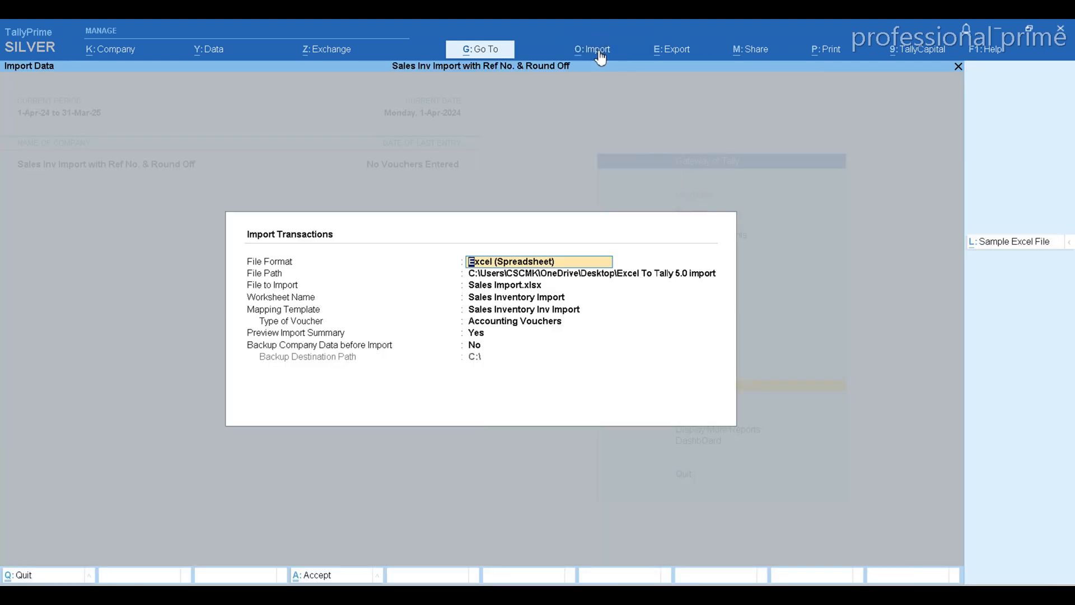
pyautogui.press('Return')
pyautogui.press('Return')
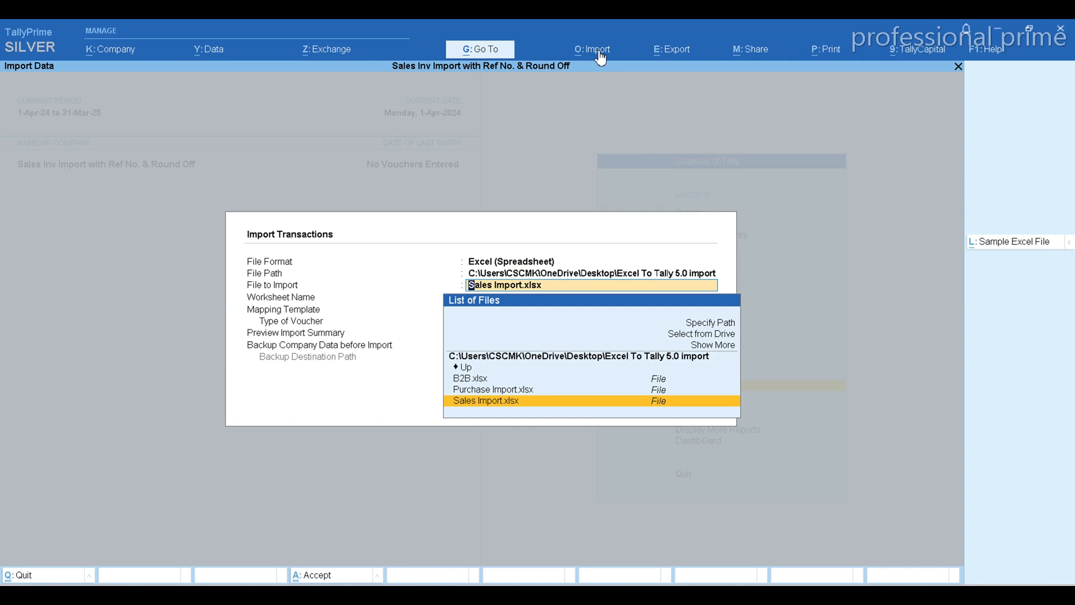
pyautogui.press('Return')
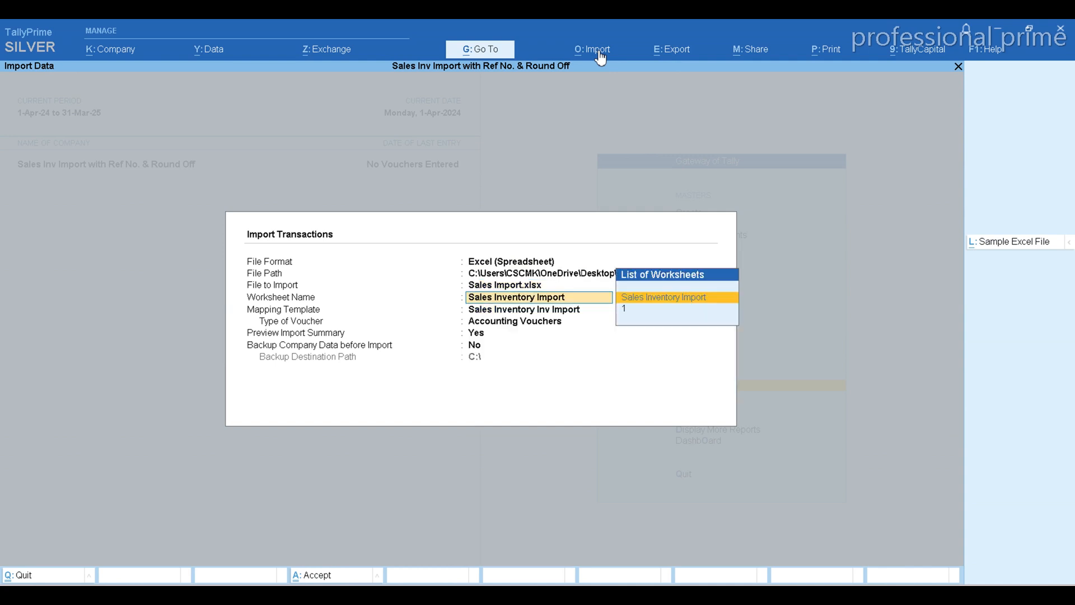
pyautogui.press('Return')
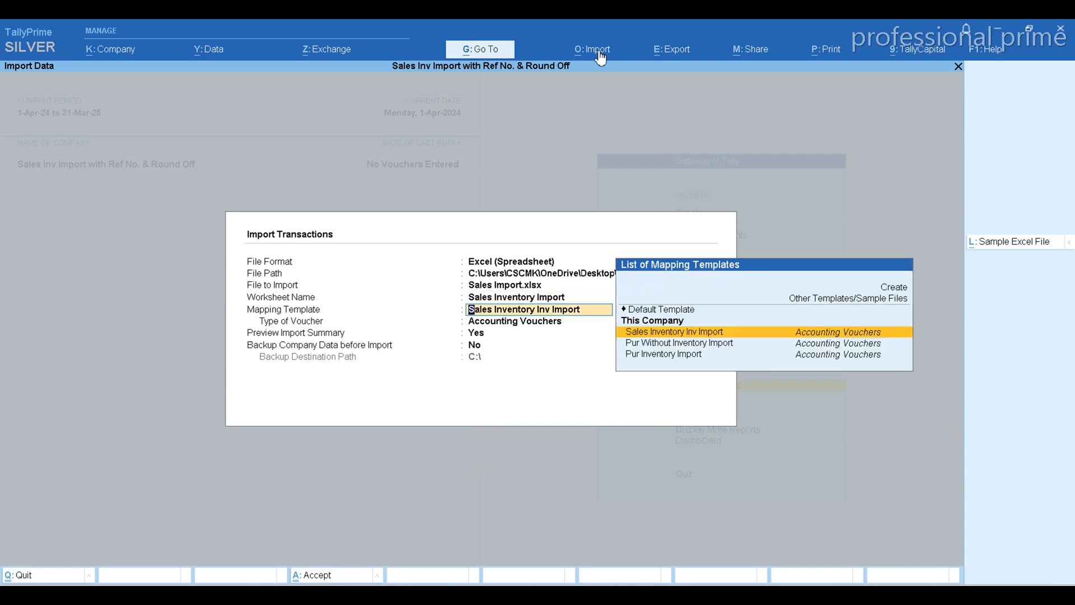
# Choose the Sales Inventory Inv Import mapping template, keep the import summary preview enabled and import the sales vouchers
pyautogui.press('Return')
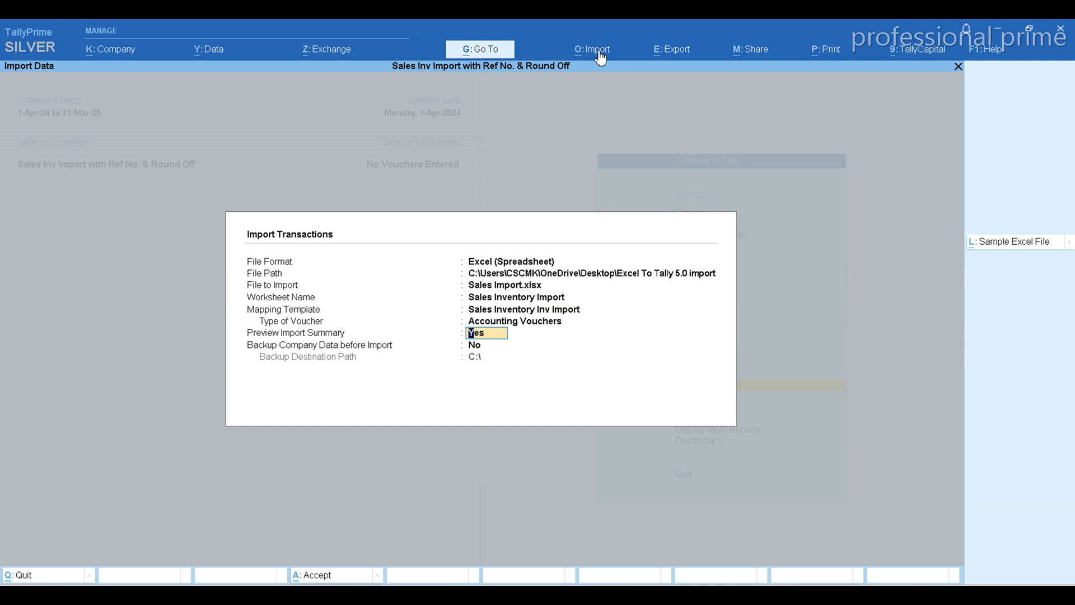
pyautogui.press('Return')
pyautogui.press('Return')
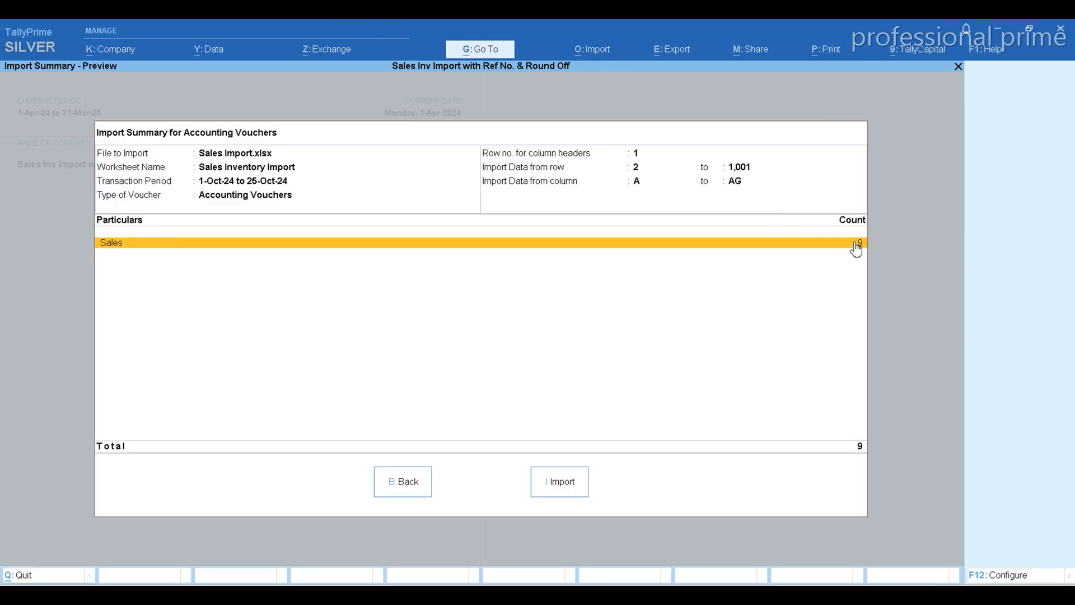
pyautogui.click(556, 490)
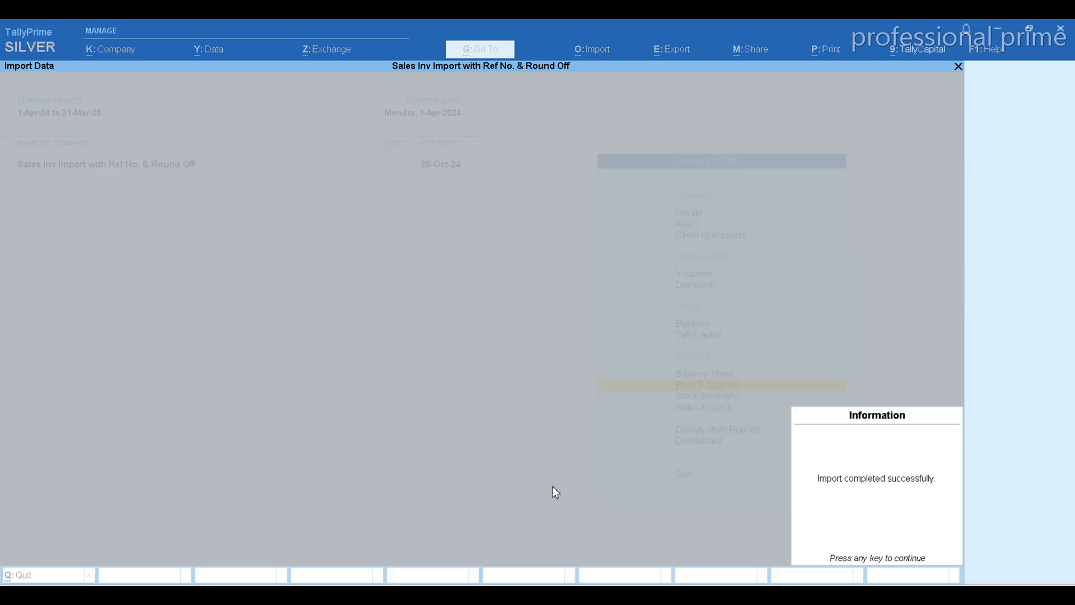
pyautogui.press('Return')
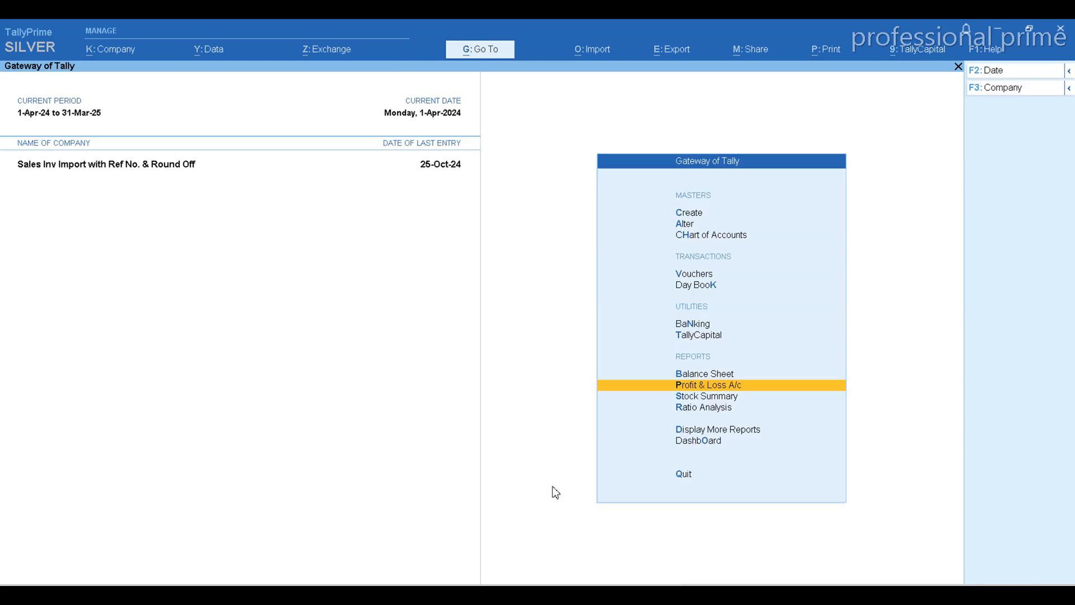
# Drill down from the Profit & Loss A/c through Sales Accounts and Central Goods Sales to check October voucher S-006
pyautogui.press('Return')
pyautogui.press('Right')
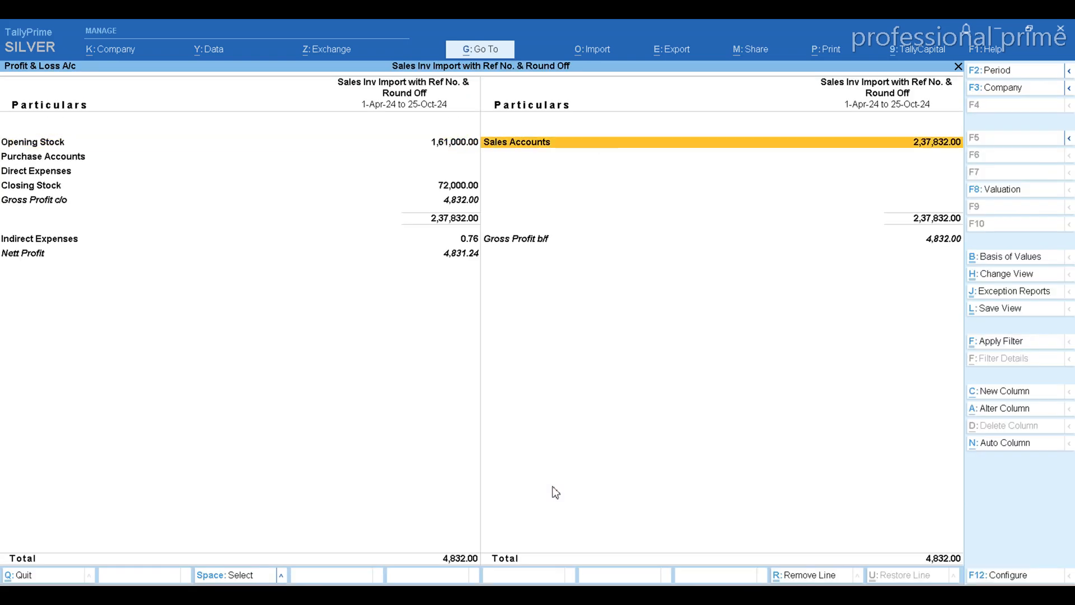
pyautogui.press('Return')
pyautogui.press('Return')
pyautogui.press('Return')
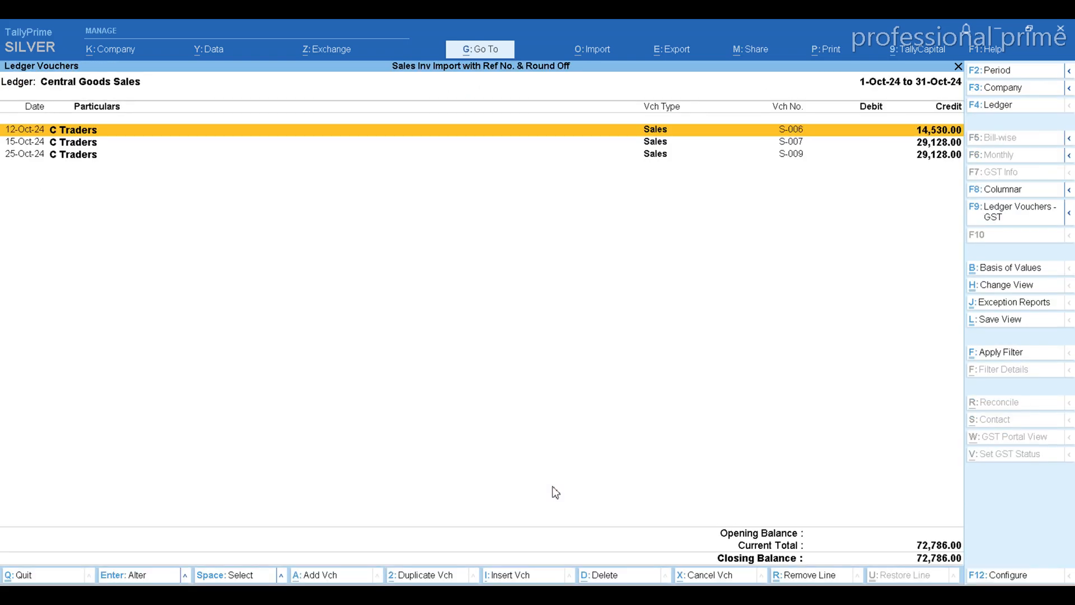
pyautogui.press('Return')
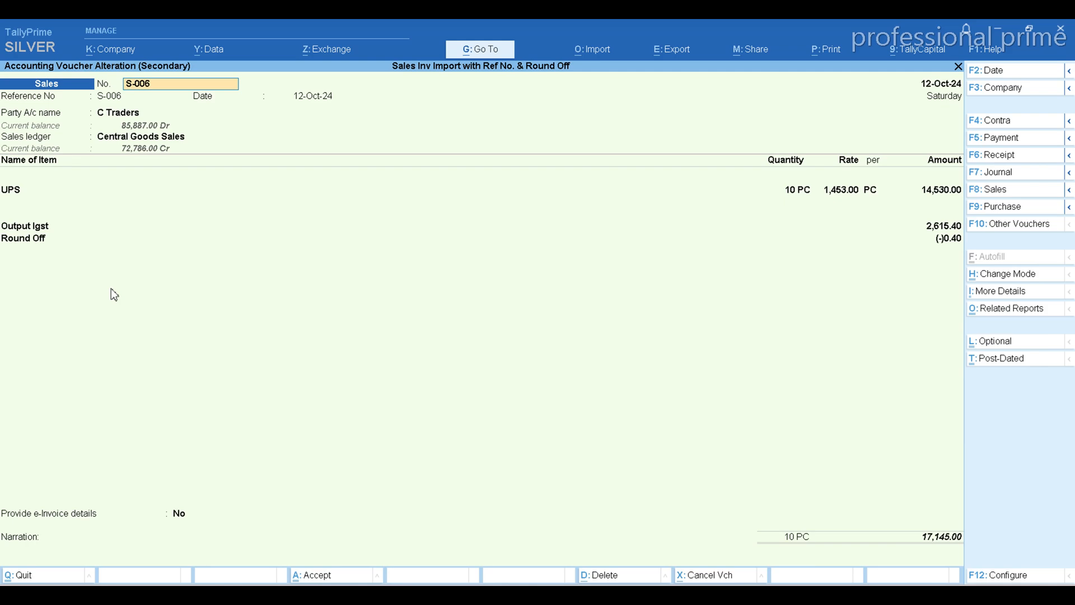
pyautogui.press('BackSpace')
pyautogui.press('Escape')
pyautogui.press('Escape')
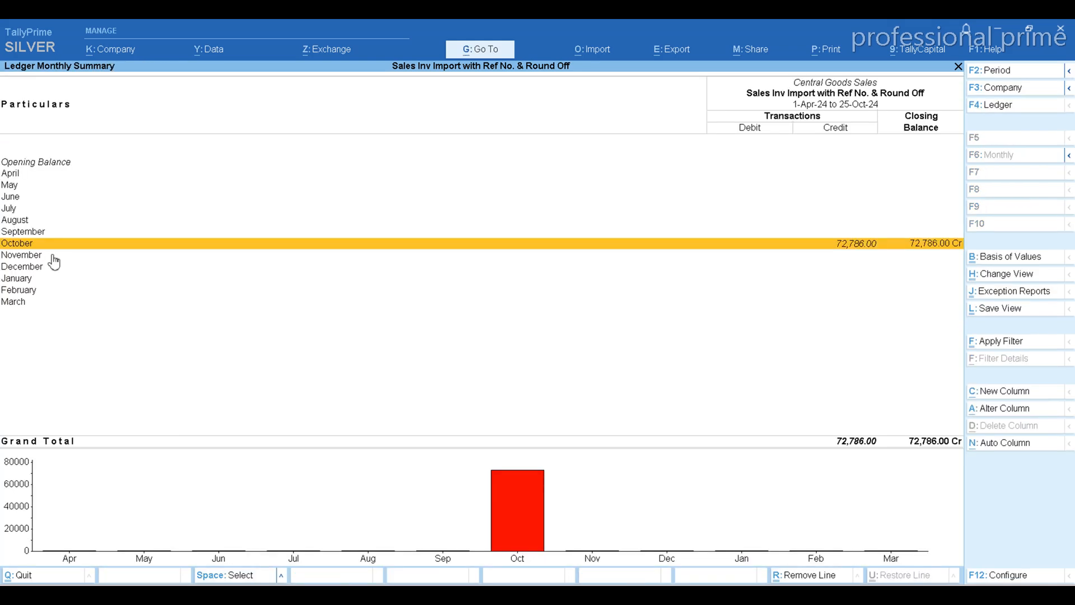
# Check voucher S-007 among the October Central Goods Sales vouchers, then return to the Sales Accounts group summary
pyautogui.press('Return')
pyautogui.press('Down')
pyautogui.press('Return')
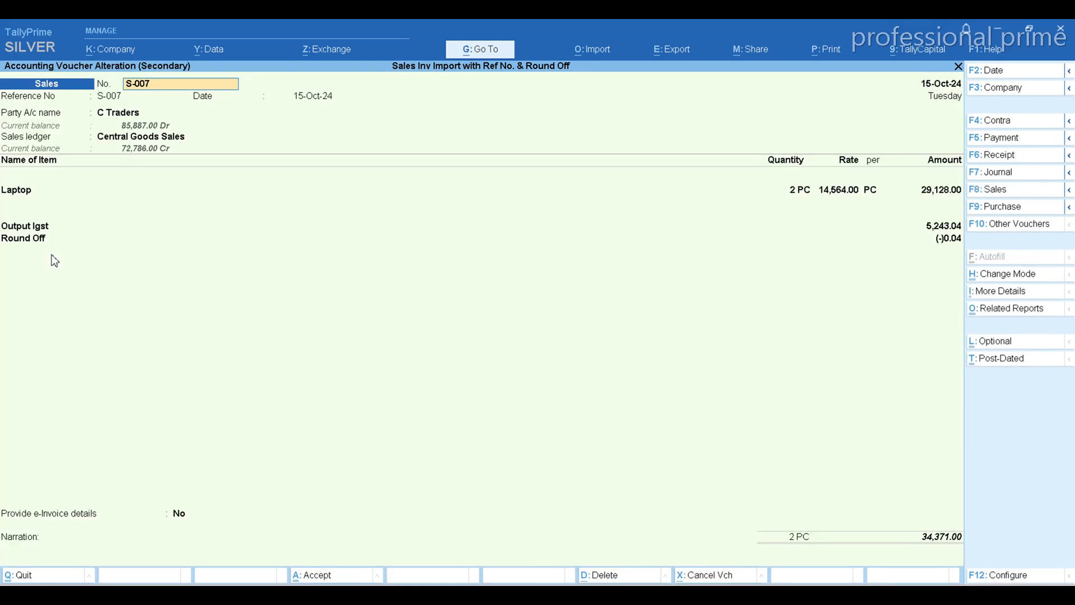
pyautogui.press('BackSpace')
pyautogui.press('Escape')
pyautogui.press('Escape')
pyautogui.press('Escape')
# Drill into the October vouchers of Local Goods Sales and check the tax and round-off ledgers of voucher S-001
pyautogui.press('Down')
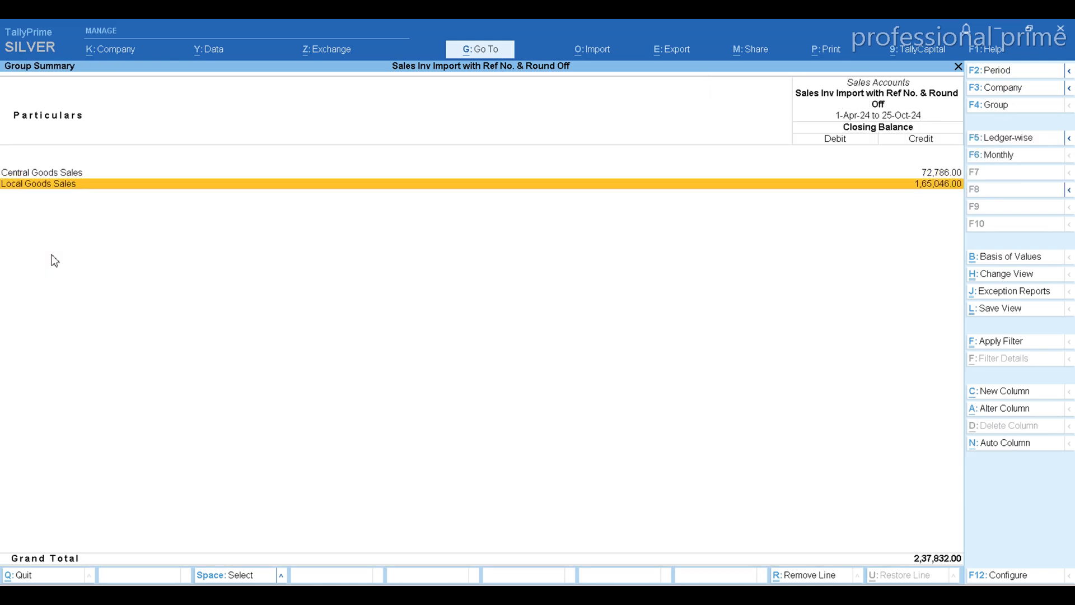
pyautogui.press('Return')
pyautogui.press('Return')
pyautogui.press('Return')
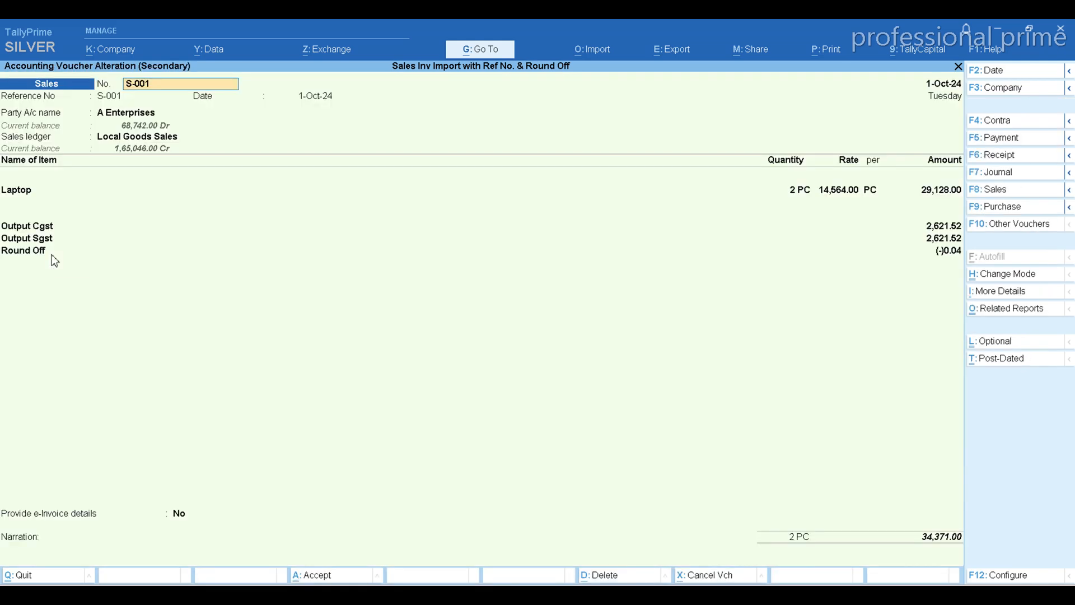
pyautogui.press('BackSpace')
pyautogui.hotkey('ctrl', 'a')
# Check voucher S-002 under Local Goods Sales, then return to the Sales Accounts group summary
pyautogui.press('Down')
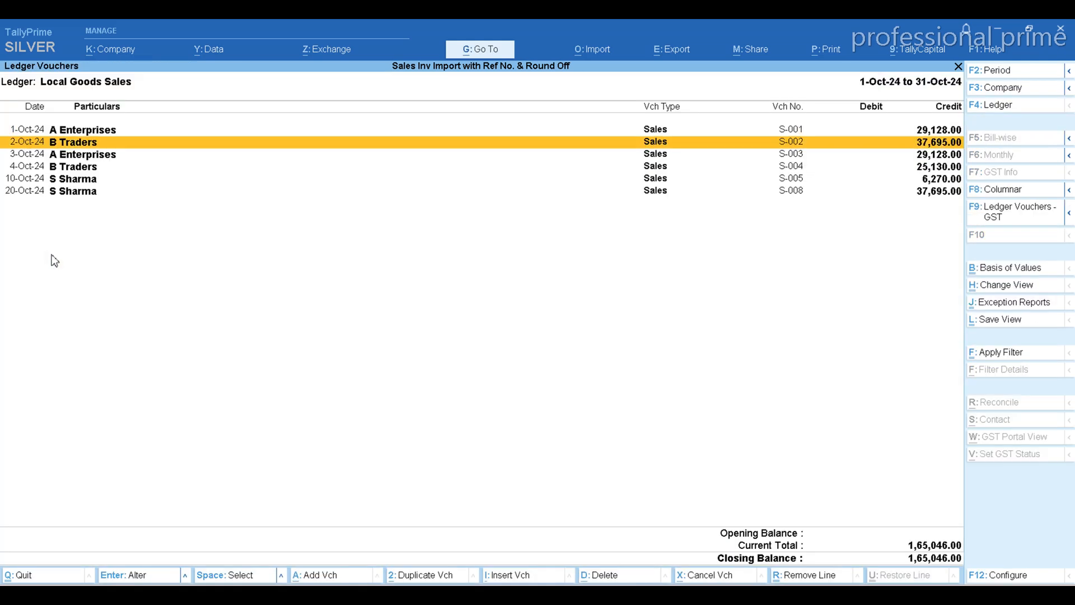
pyautogui.press('Return')
pyautogui.press('BackSpace')
pyautogui.hotkey('ctrl', 'a')
pyautogui.press('Escape')
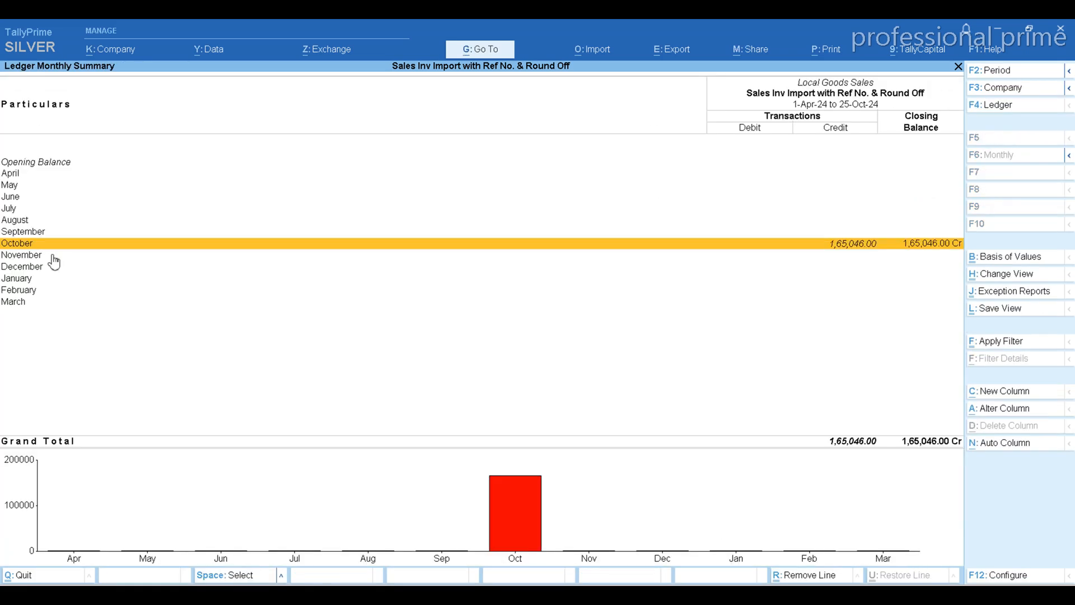
pyautogui.press('Escape')
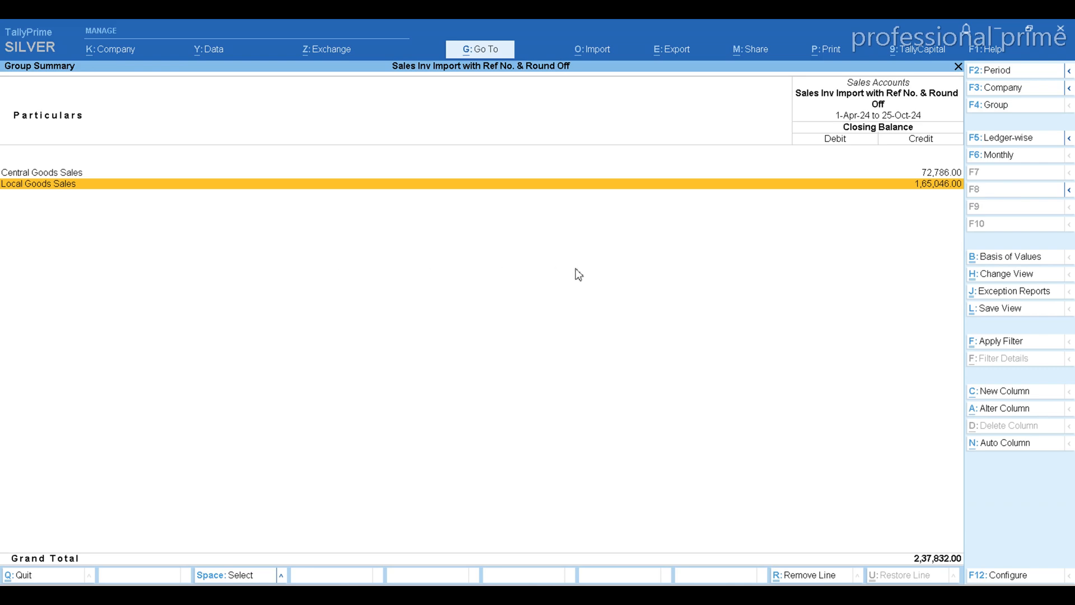
# Switch to the Sales Import workbook in Excel and examine the formulas in AF2, U2 and AG2 behind the round-off amount
pyautogui.hotkey('alt', 'Tab')
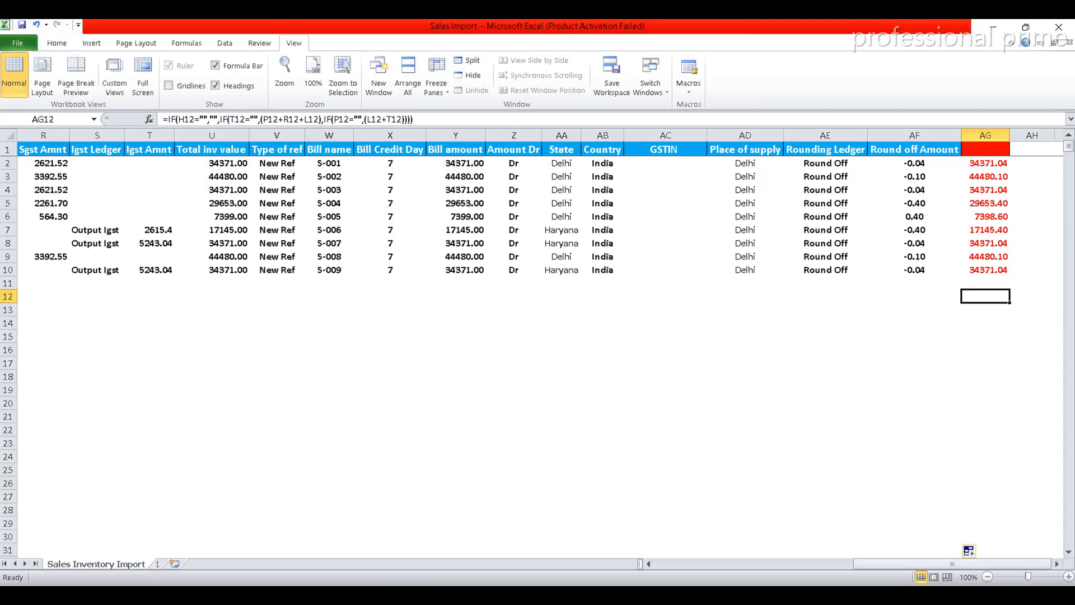
pyautogui.click(916, 165)
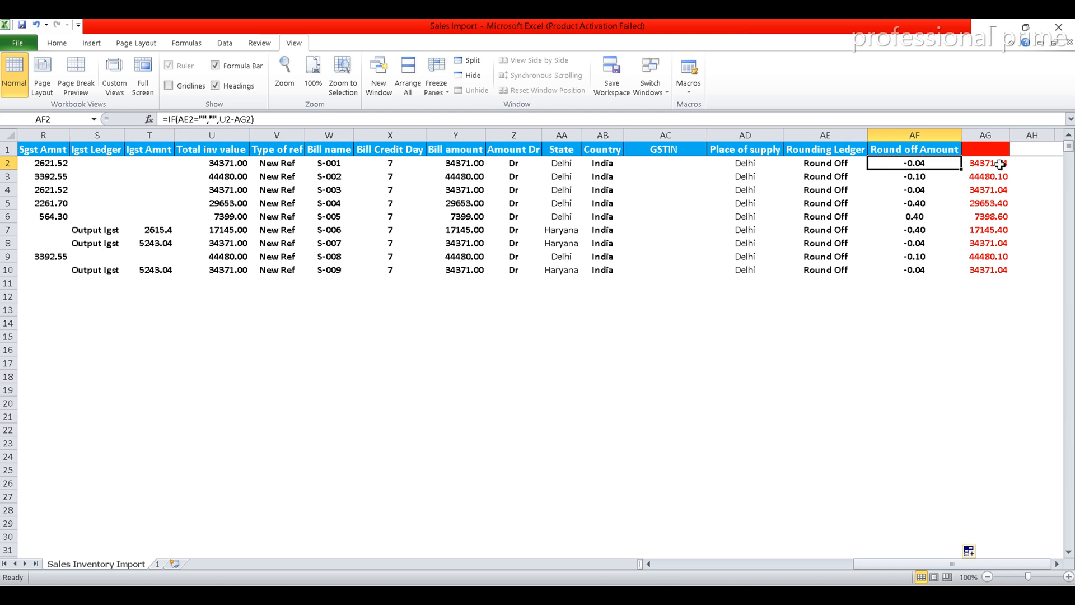
pyautogui.click(224, 163)
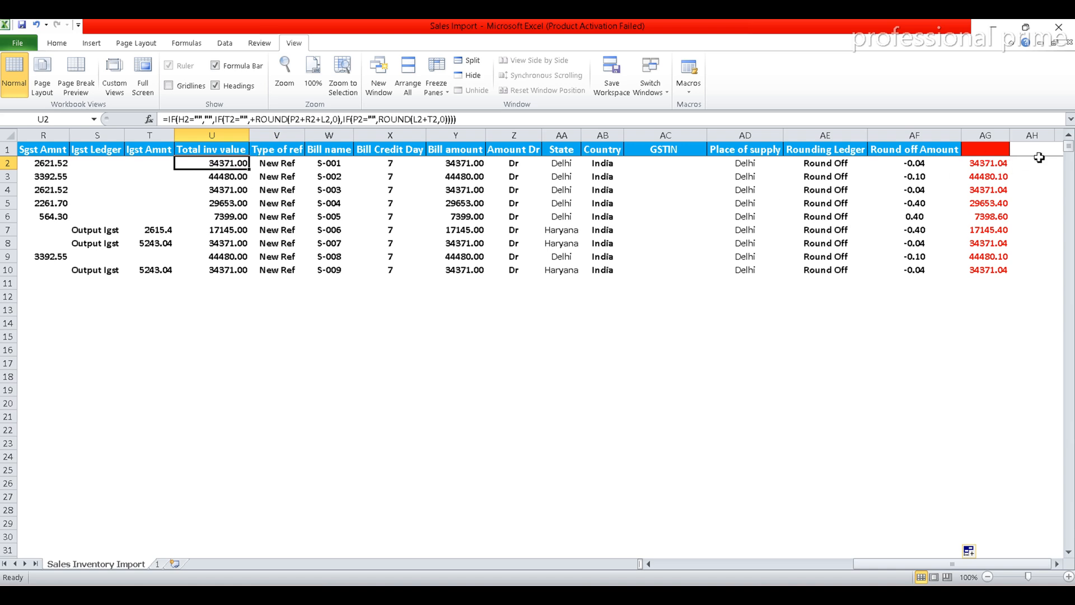
pyautogui.click(993, 164)
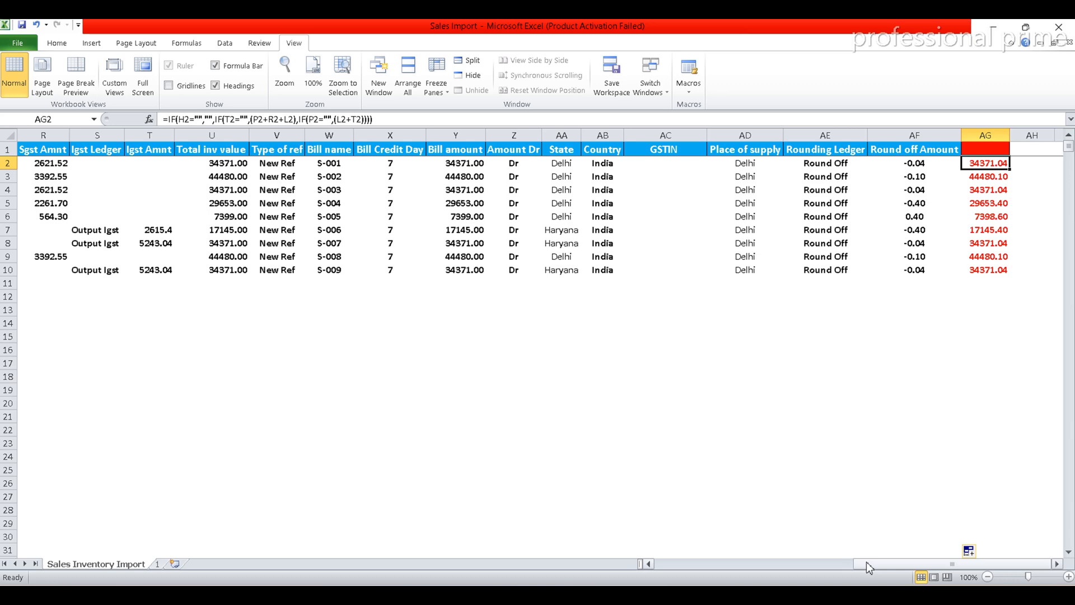
# Set the State of invoice S-001 in cell AA2 to Haryana
pyautogui.moveTo(866, 562)
pyautogui.mouseDown()
pyautogui.moveTo(798, 561)
pyautogui.moveTo(849, 562)
pyautogui.mouseUp()
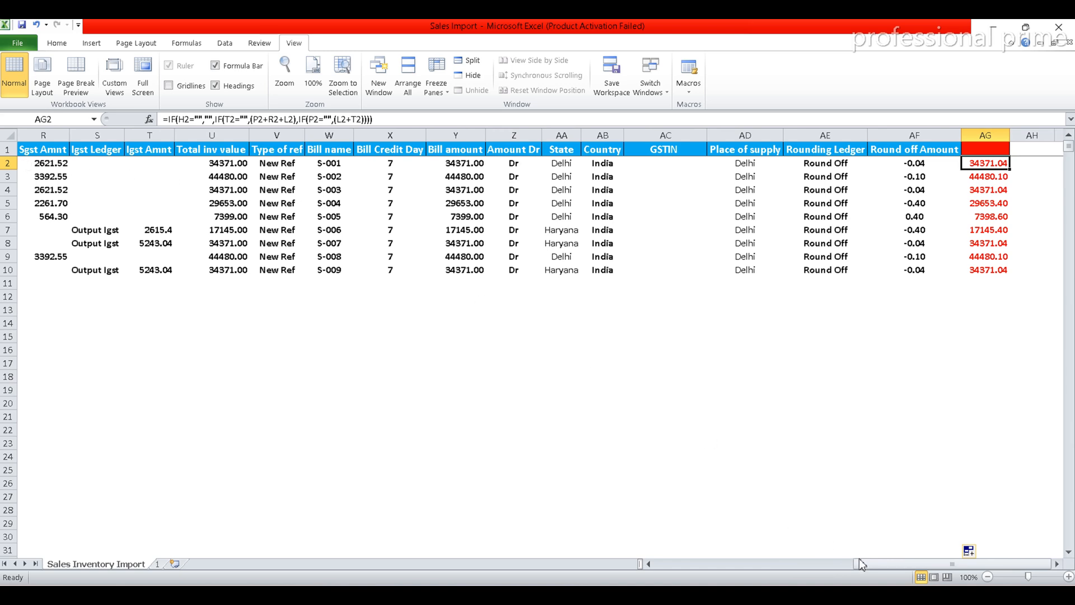
pyautogui.moveTo(860, 563); pyautogui.dragTo(818, 563)
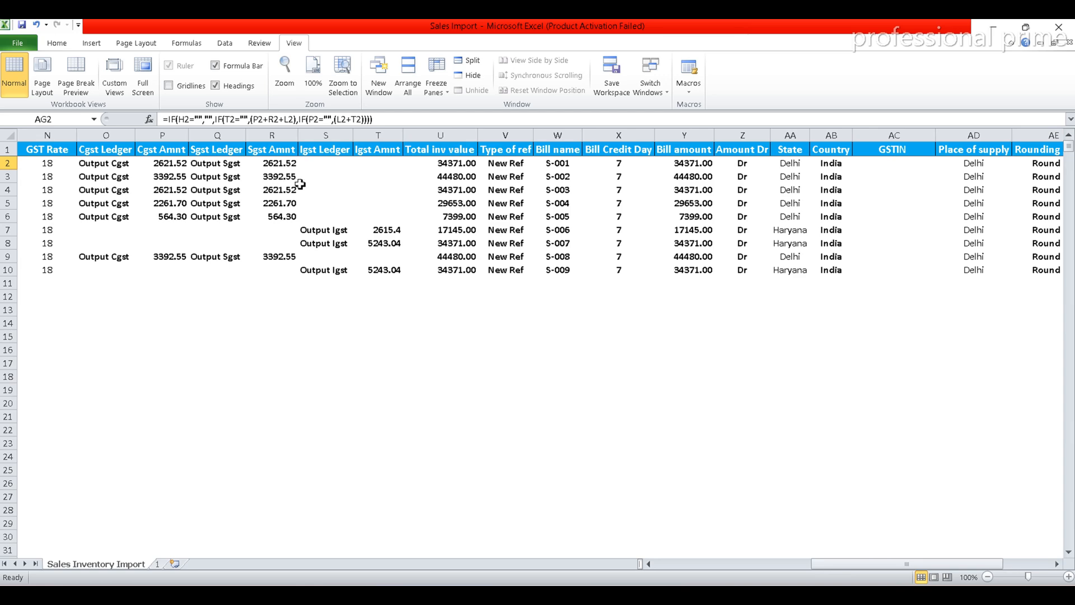
pyautogui.moveTo(819, 562); pyautogui.dragTo(748, 567)
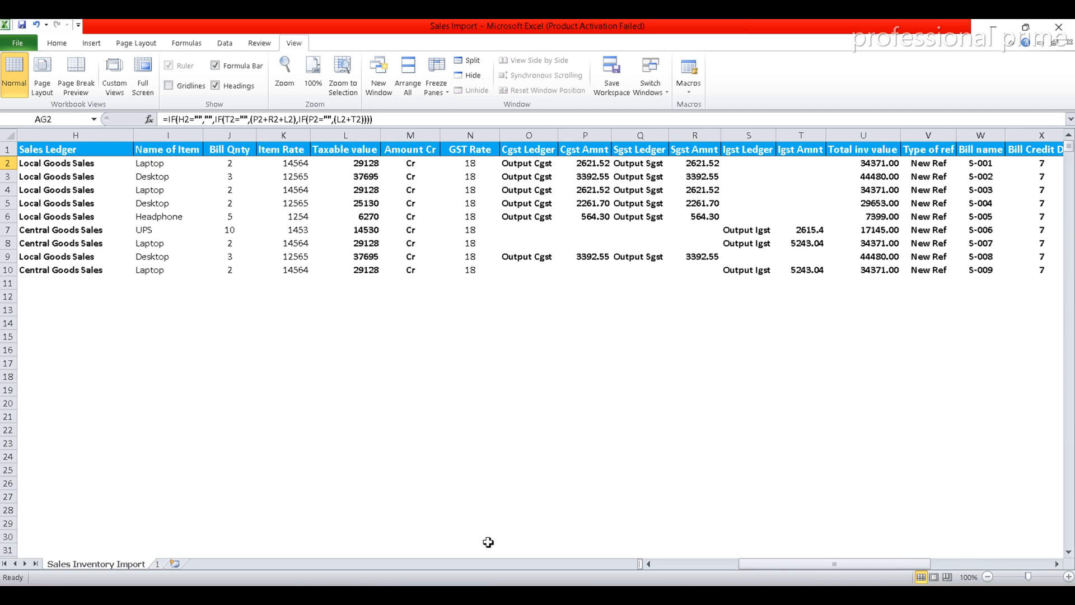
pyautogui.moveTo(805, 566); pyautogui.dragTo(848, 567)
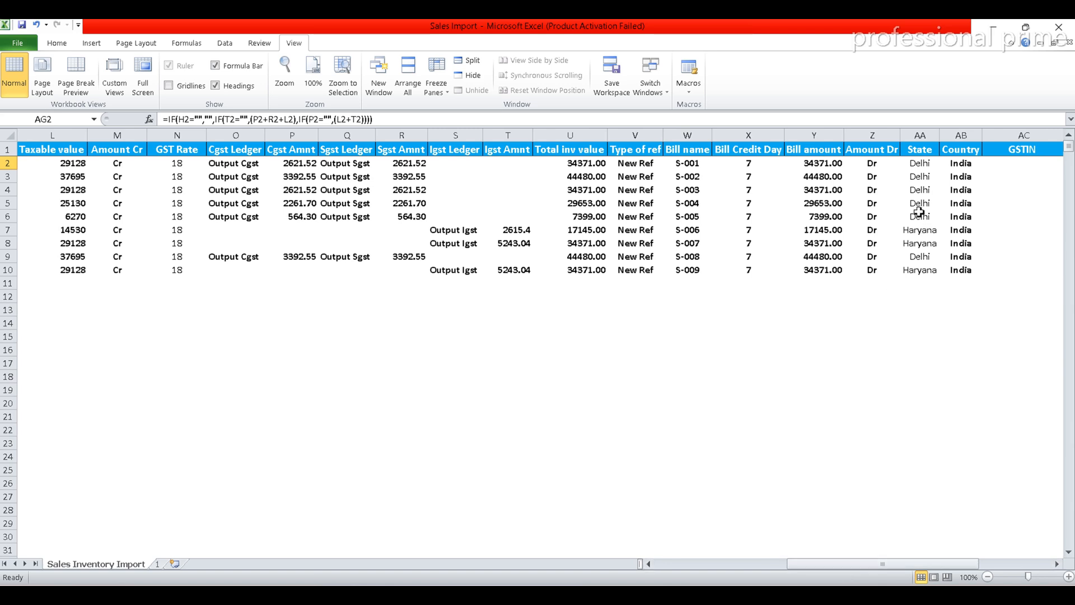
pyautogui.click(920, 166)
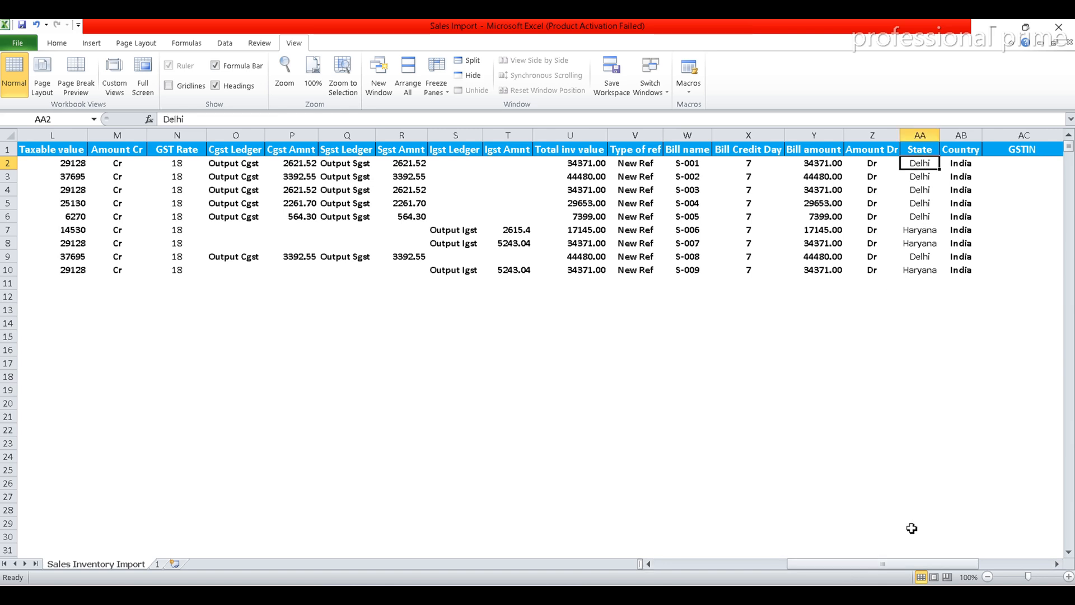
pyautogui.moveTo(858, 566); pyautogui.dragTo(881, 566)
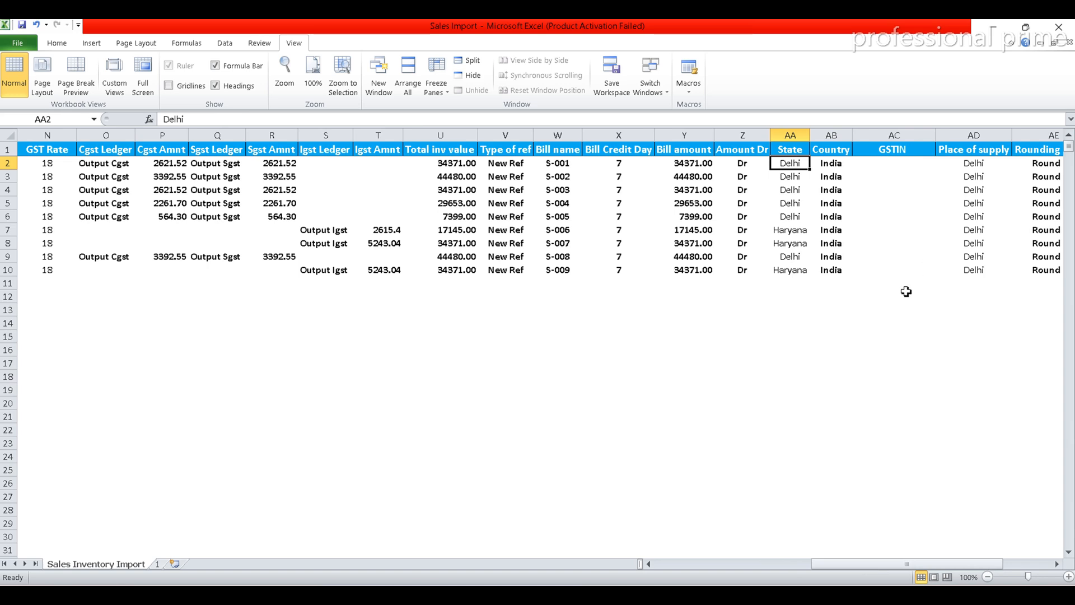
pyautogui.write('ha')
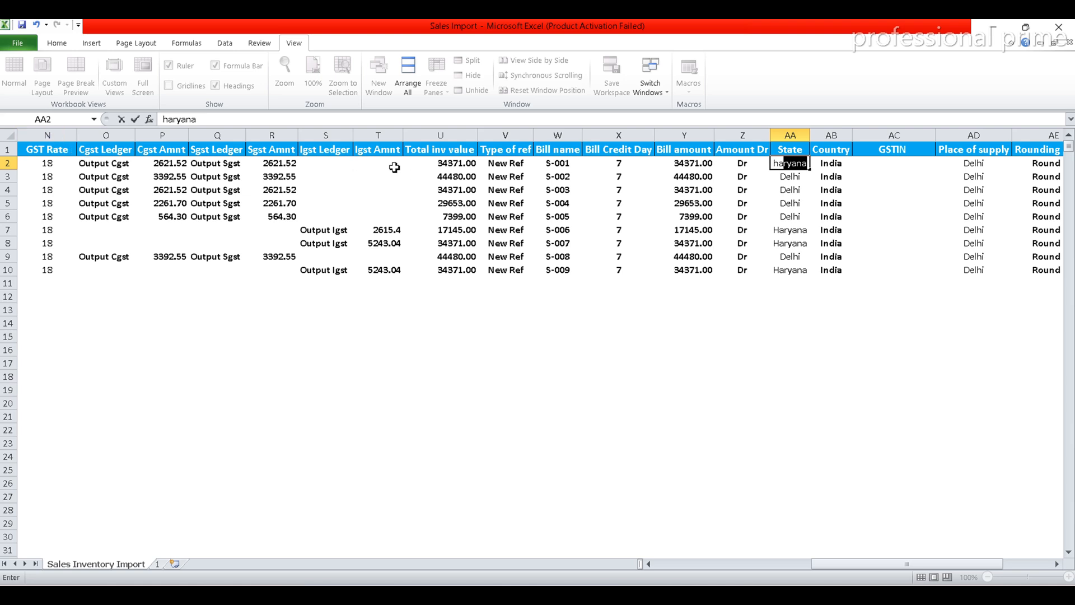
pyautogui.press('Return')
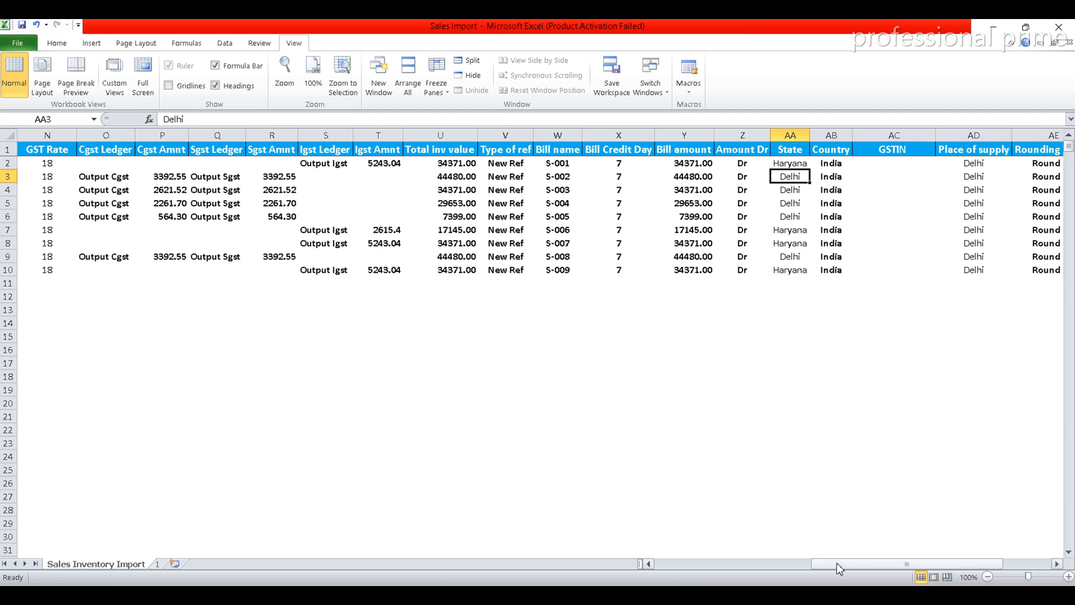
# Review the sales ledger and GST columns for the first invoice, then set its State in cell AA2 to Delhi
pyautogui.moveTo(834, 564); pyautogui.dragTo(739, 566)
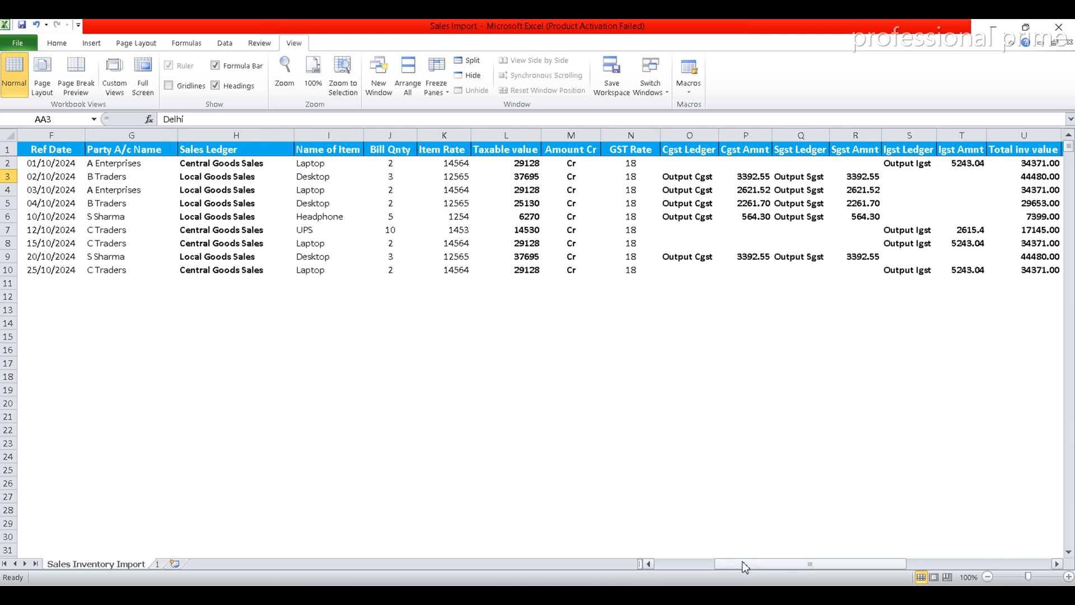
pyautogui.moveTo(744, 567); pyautogui.dragTo(815, 563)
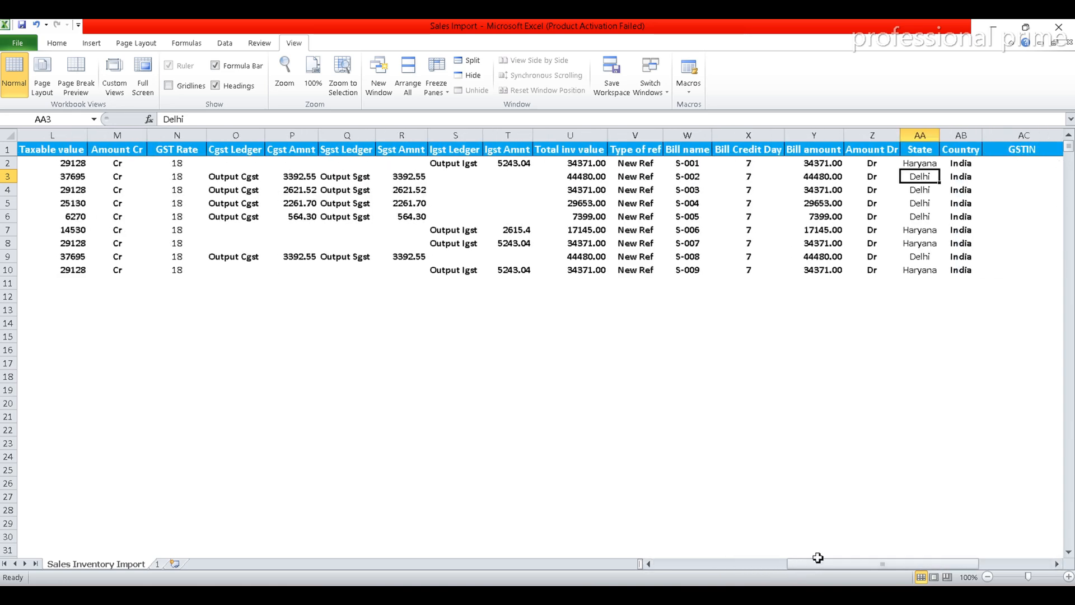
pyautogui.press('Up')
pyautogui.write('Delhi')
pyautogui.press('Return')
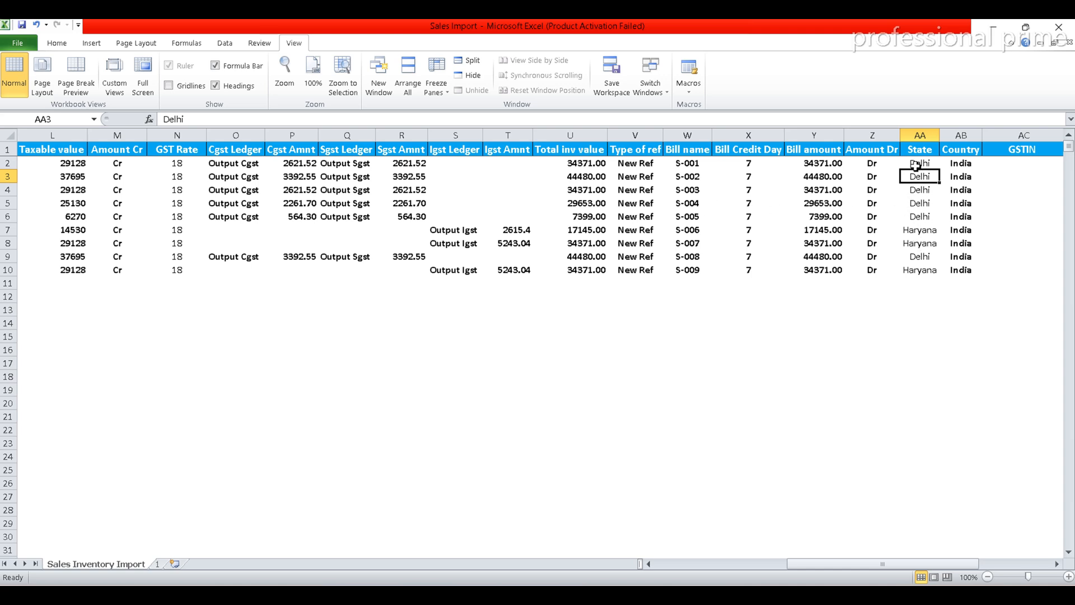
# Examine the Sgst ledger formula in Q2, the Cgst amount formula in P2 and the Igst formulas in S7 and T7
pyautogui.moveTo(831, 568); pyautogui.dragTo(867, 568)
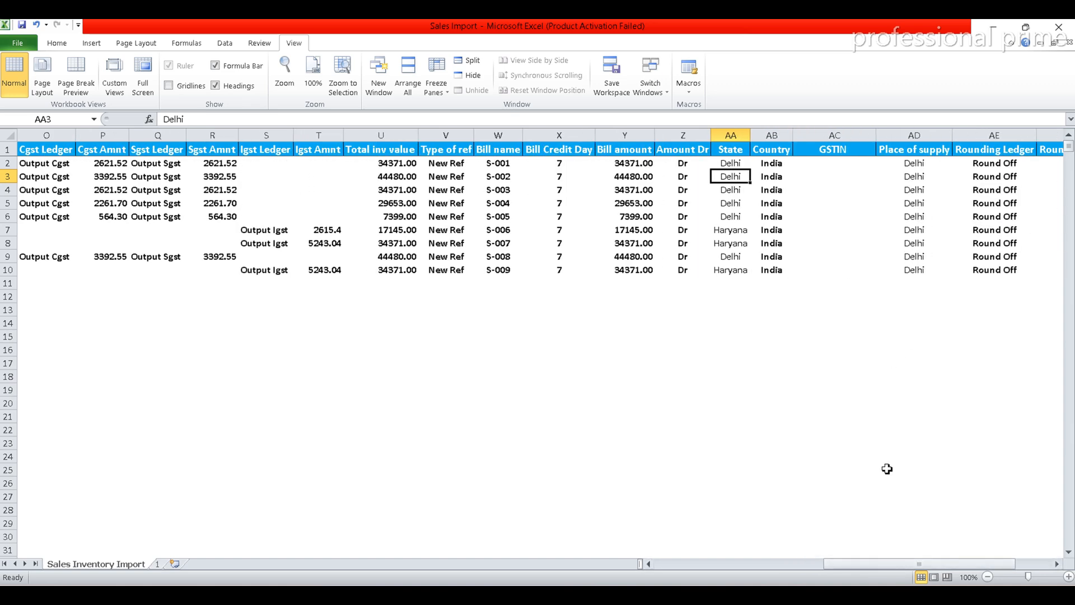
pyautogui.moveTo(835, 562); pyautogui.dragTo(862, 562)
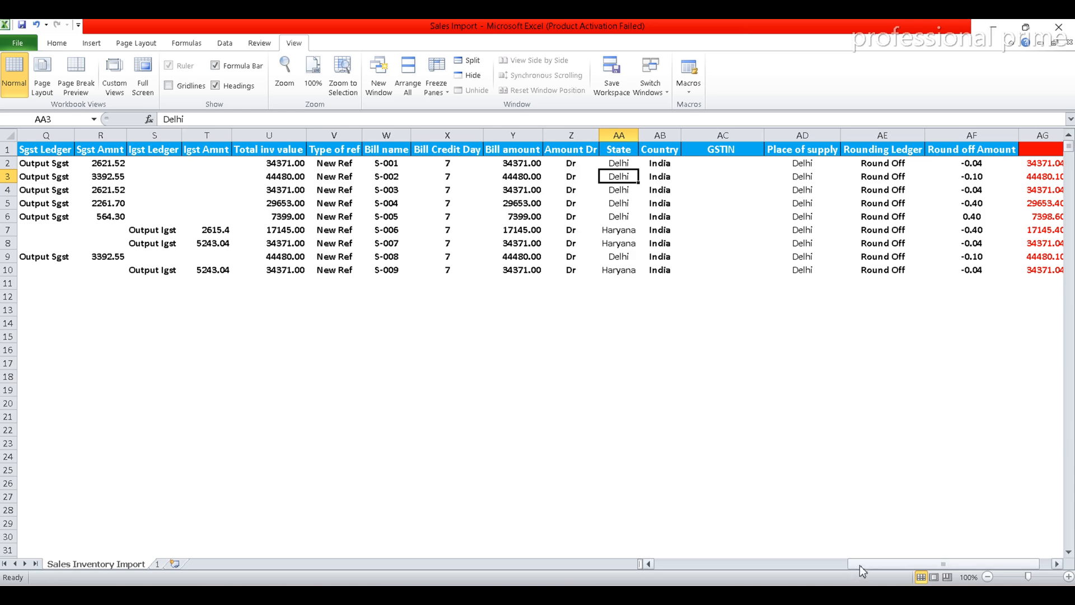
pyautogui.moveTo(859, 566); pyautogui.dragTo(716, 558)
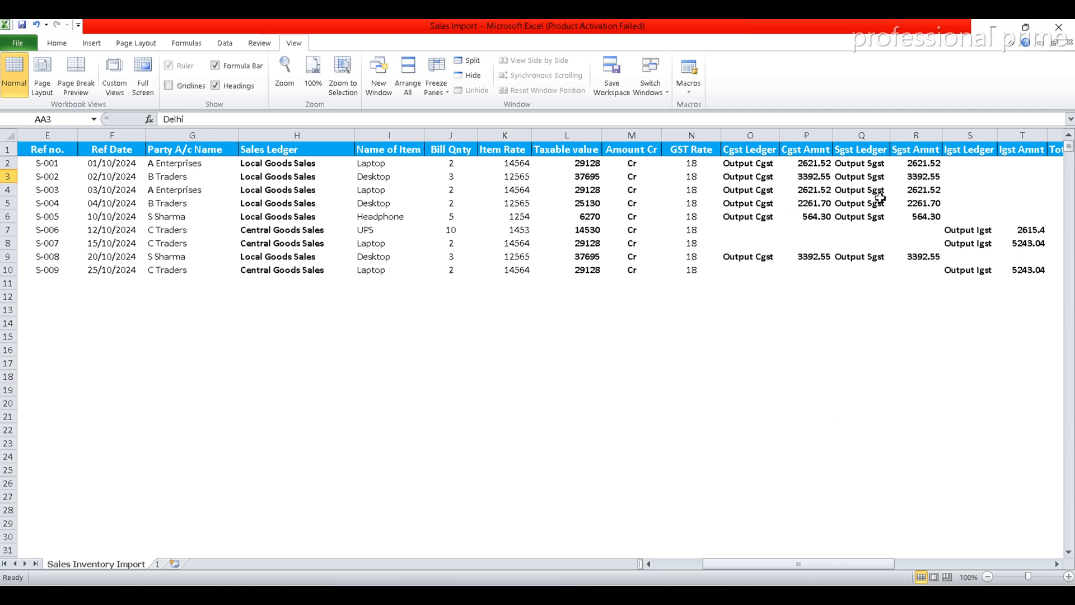
pyautogui.click(852, 164)
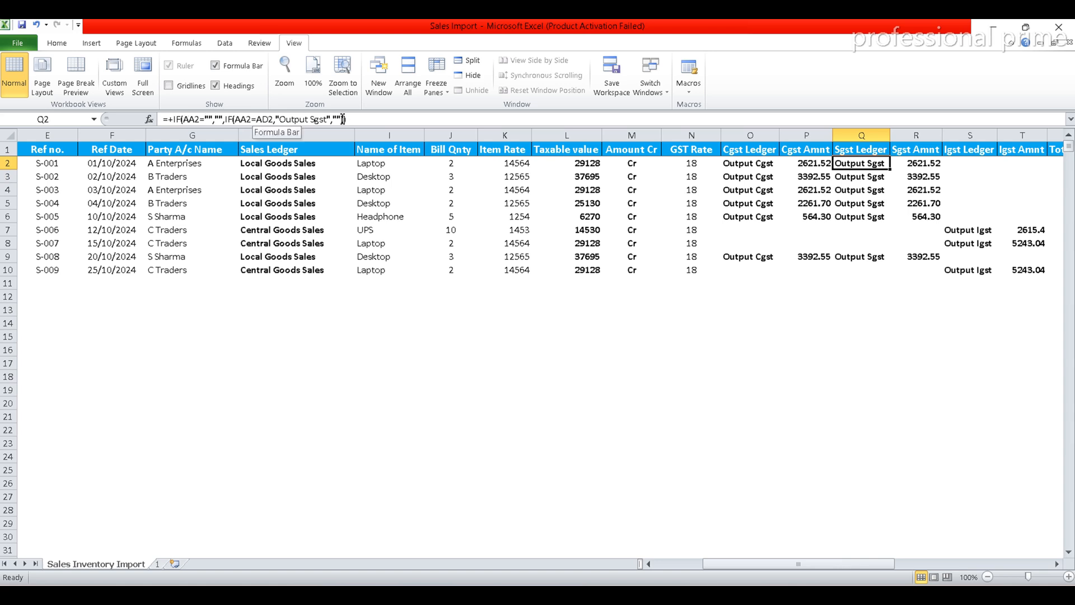
pyautogui.click(807, 170)
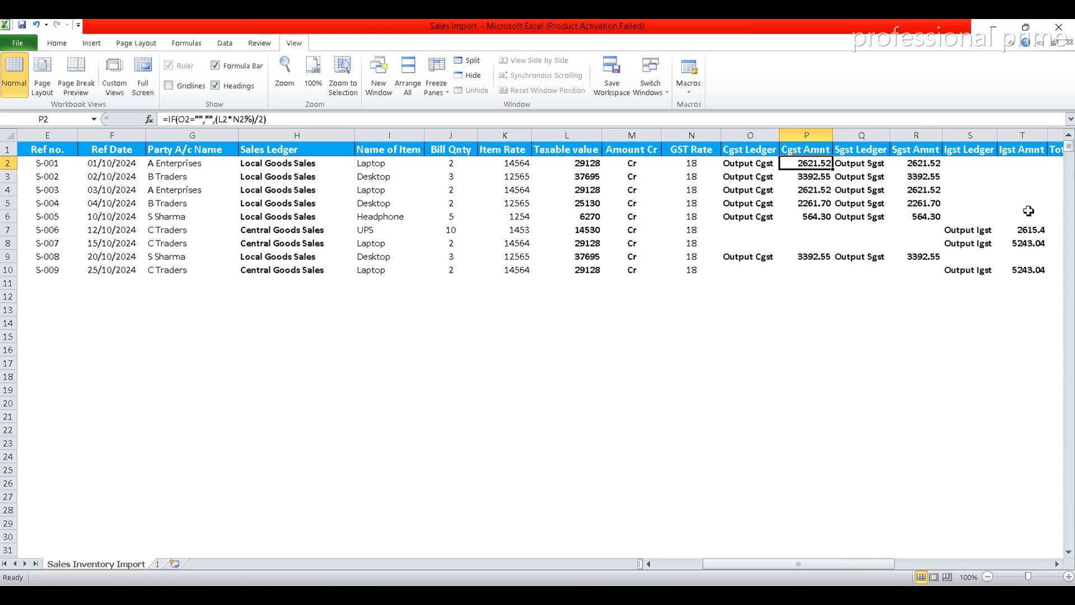
pyautogui.click(985, 231)
pyautogui.click(1022, 234)
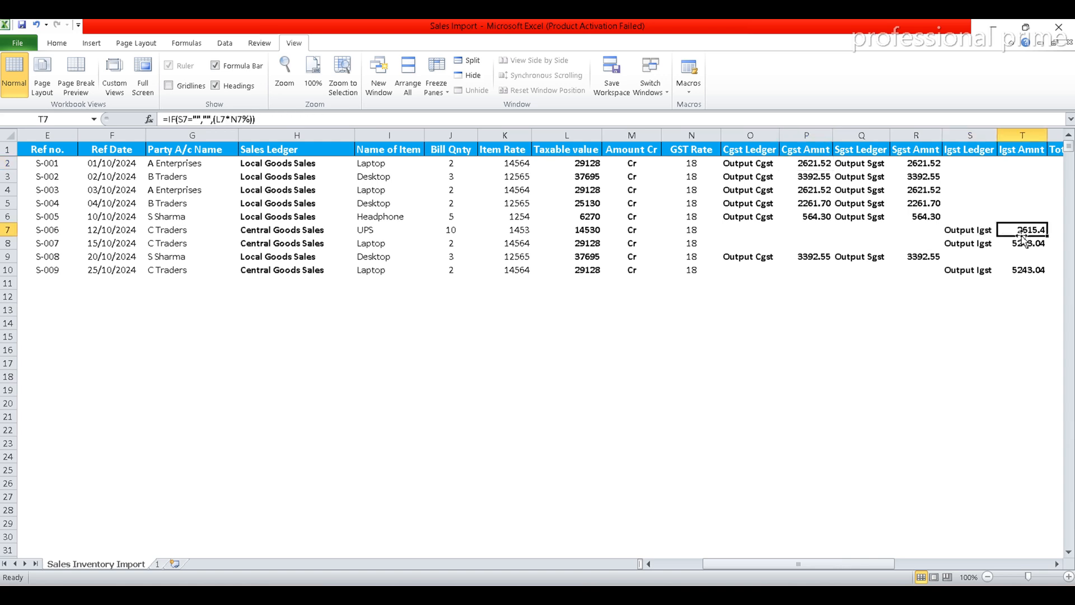
# Examine the Sales Ledger formula in H2, highlighting the Local Goods Sales ledger name inside it
pyautogui.click(289, 166)
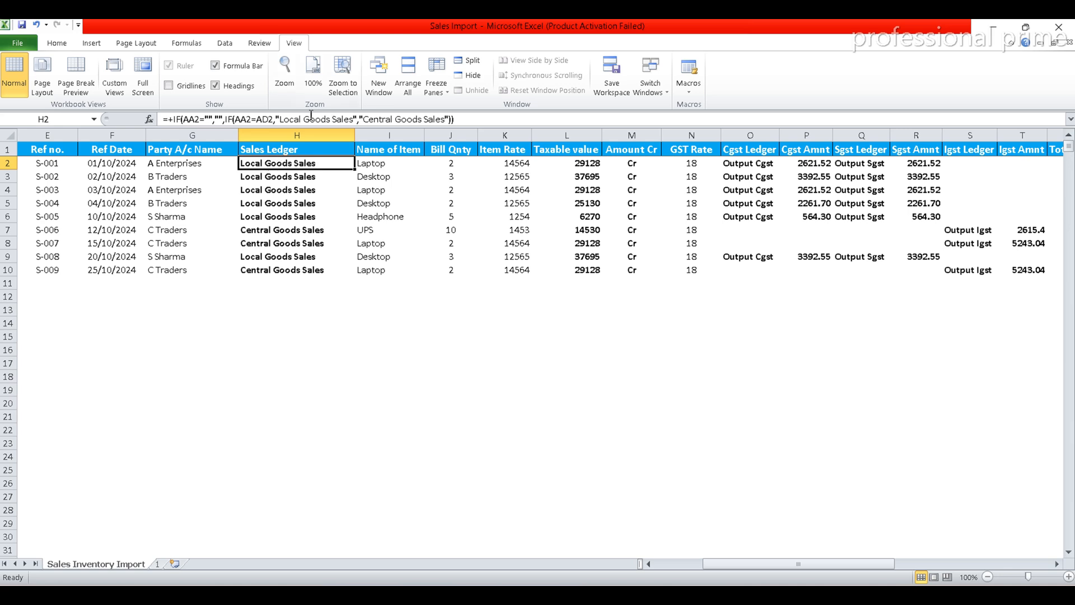
pyautogui.click(285, 118)
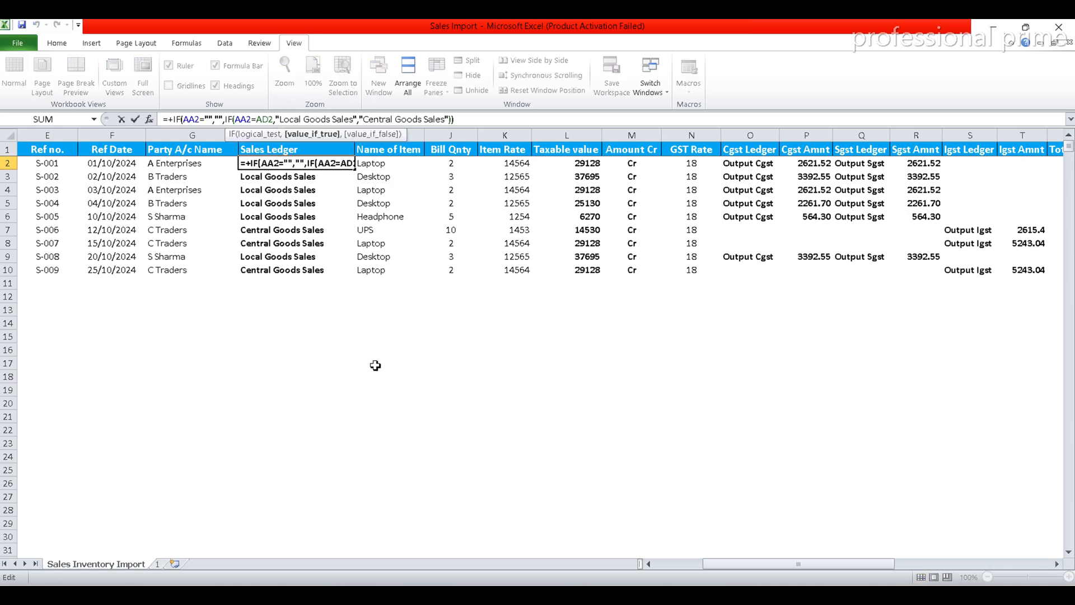
pyautogui.hotkey('shift', 'Right')
pyautogui.hotkey('shift', 'Right')
pyautogui.hotkey('shift', 'Right')
pyautogui.hotkey('shift', 'Right')
pyautogui.hotkey('shift', 'Right')
pyautogui.hotkey('shift', 'Right')
pyautogui.hotkey('shift', 'Right')
pyautogui.hotkey('shift', 'Right')
pyautogui.hotkey('shift', 'Right')
pyautogui.hotkey('shift', 'Right')
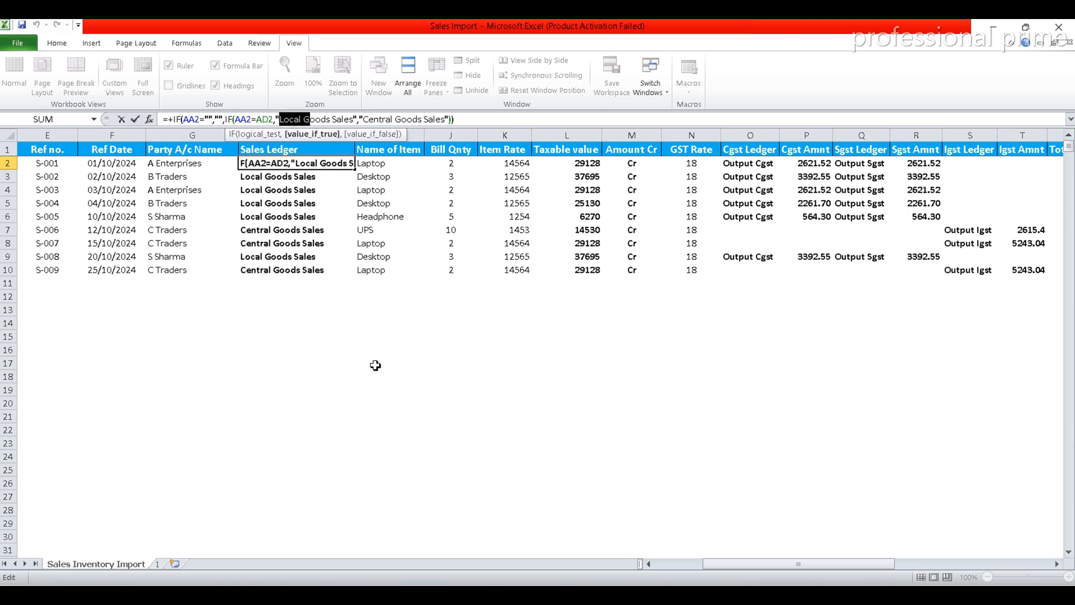
pyautogui.hotkey('shift', 'Right')
pyautogui.hotkey('shift', 'Right')
pyautogui.hotkey('shift', 'Right')
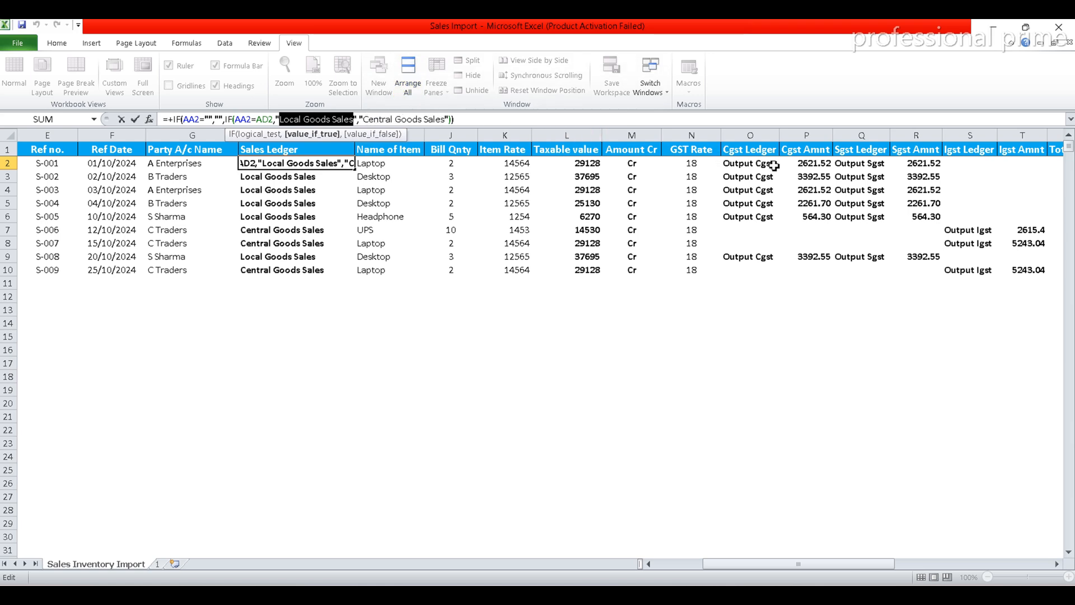
pyautogui.press('Escape')
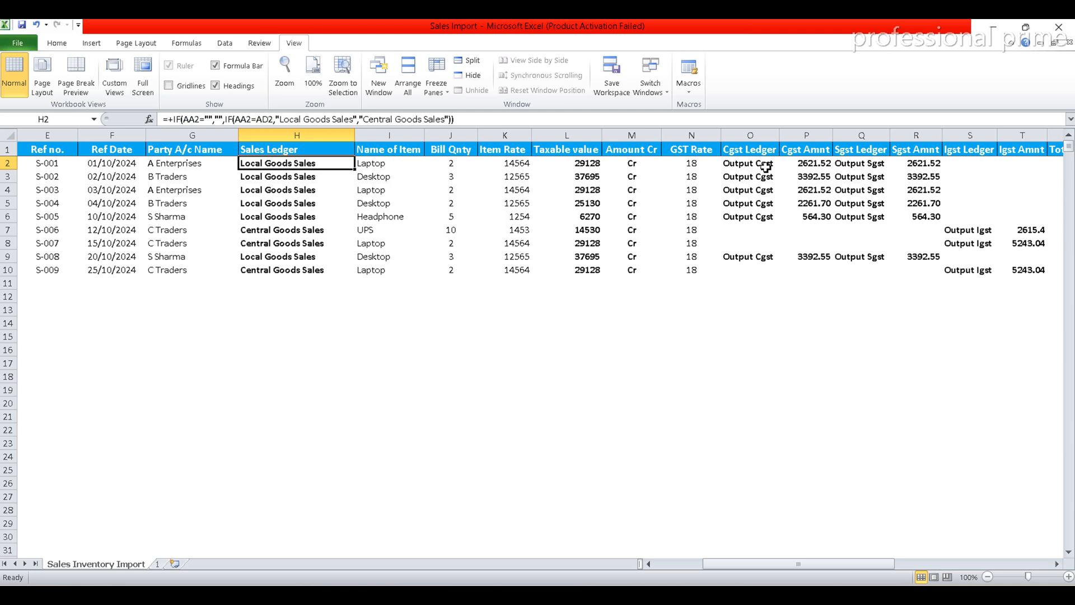
# Examine the Cgst Ledger formula in O2 against H2, and review the first invoice's columns back to Voucher Type in A2
pyautogui.click(766, 166)
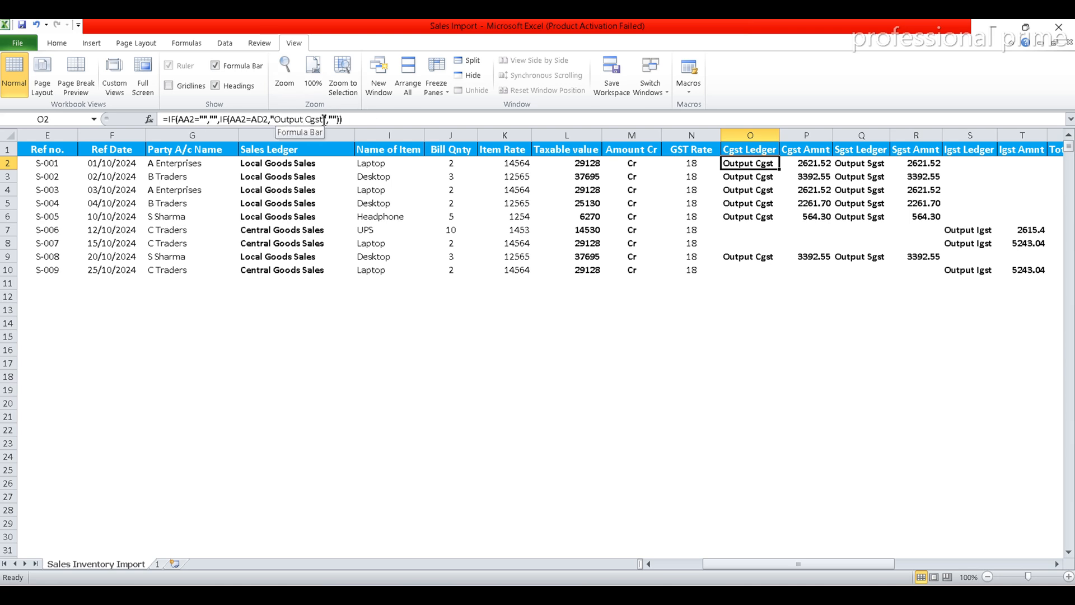
pyautogui.click(287, 165)
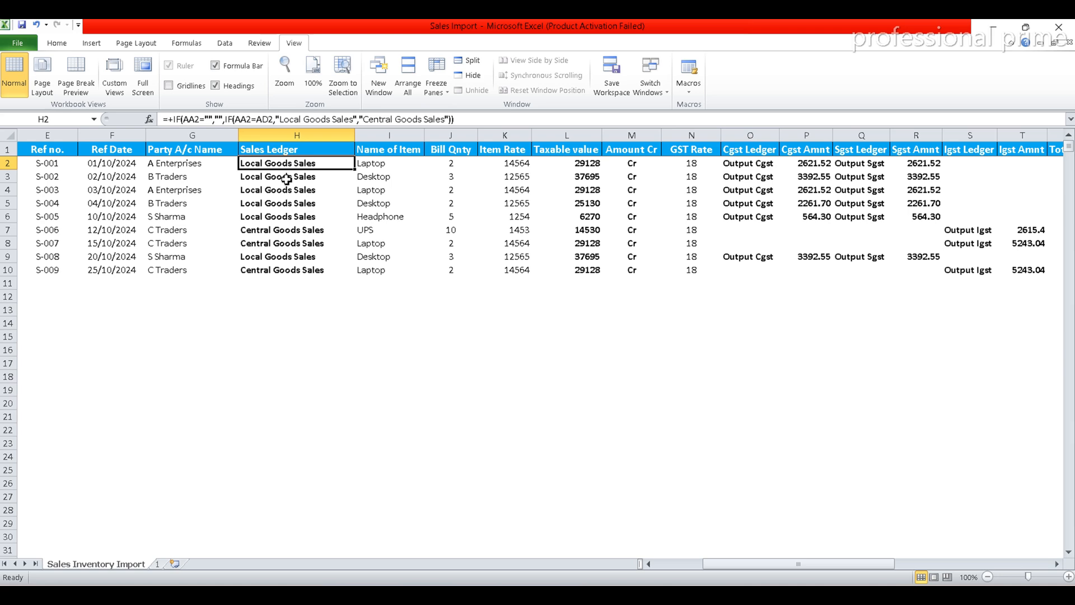
pyautogui.click(162, 167)
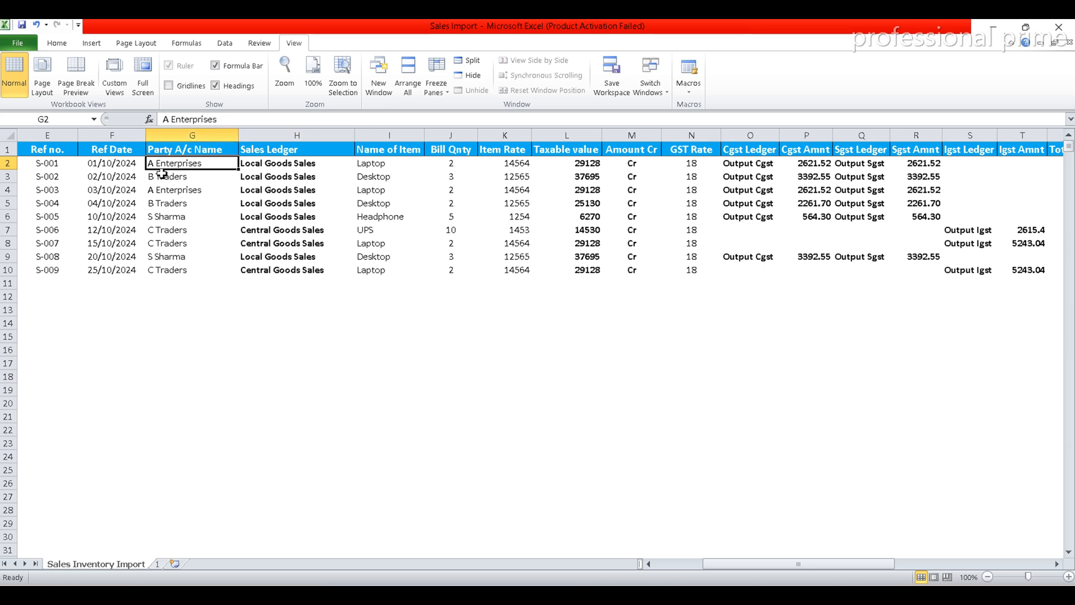
pyautogui.press('Left')
pyautogui.press('Left')
pyautogui.press('Left')
pyautogui.press('Left')
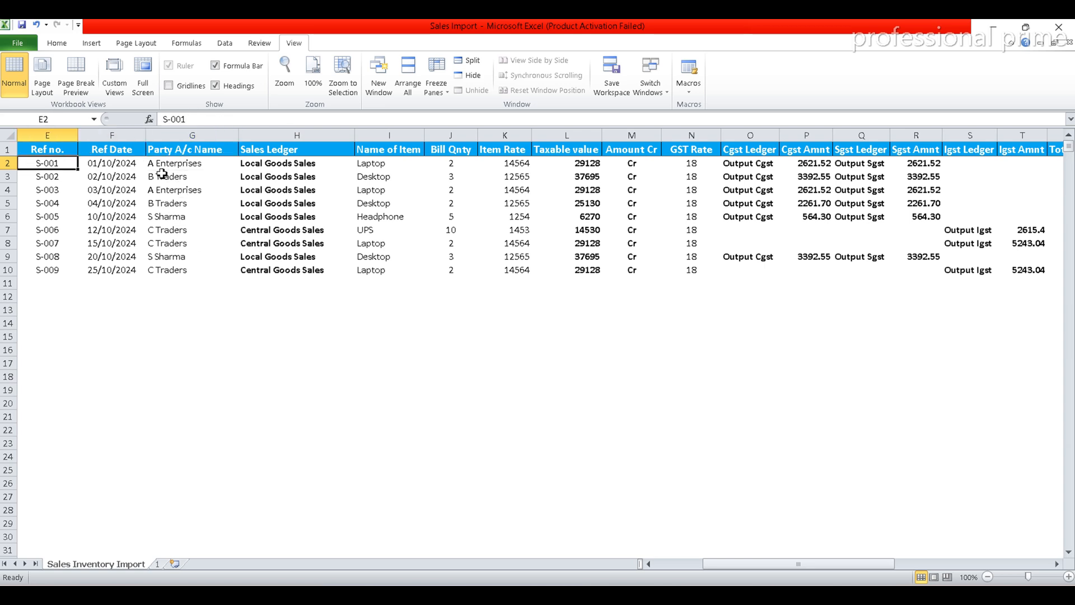
pyautogui.press('Left')
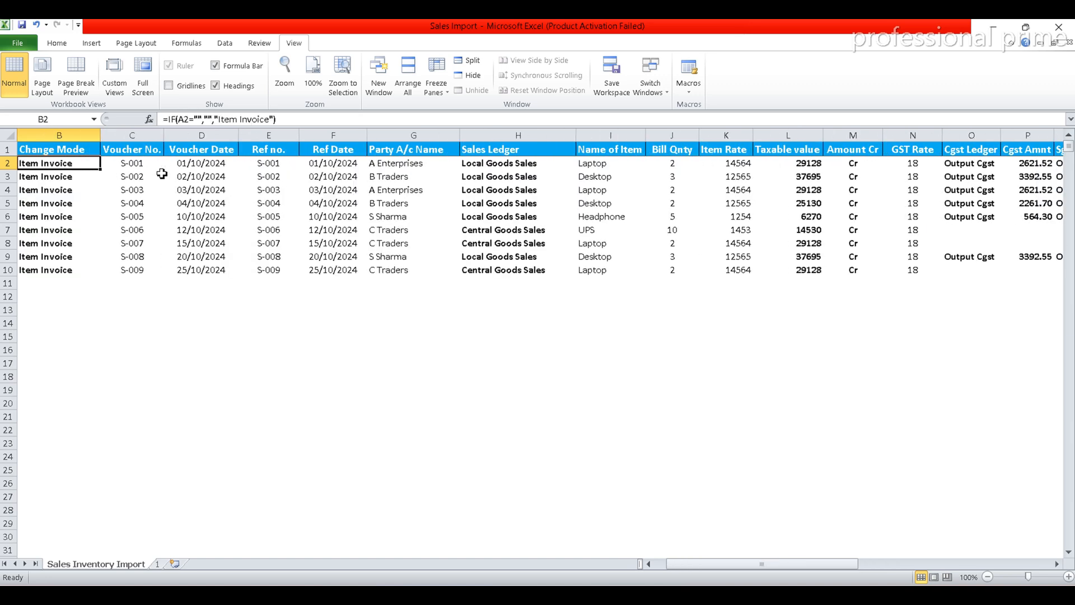
pyautogui.write('4')
pyautogui.press('Escape')
pyautogui.press('Left')
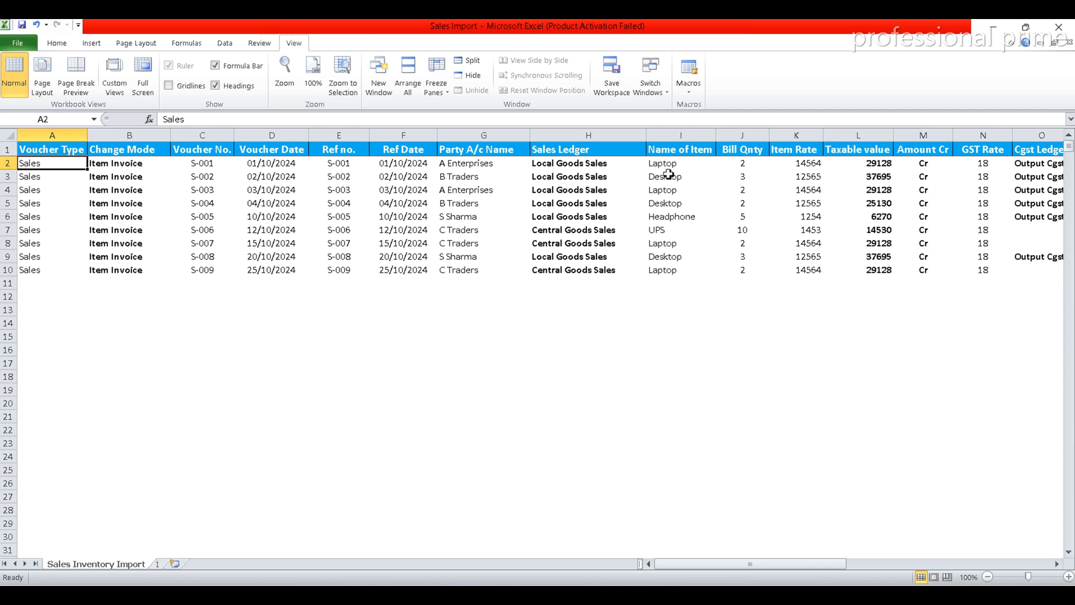
# Save the workbook and insert two blank rows directly below the row of invoice S-001
pyautogui.click(56, 44)
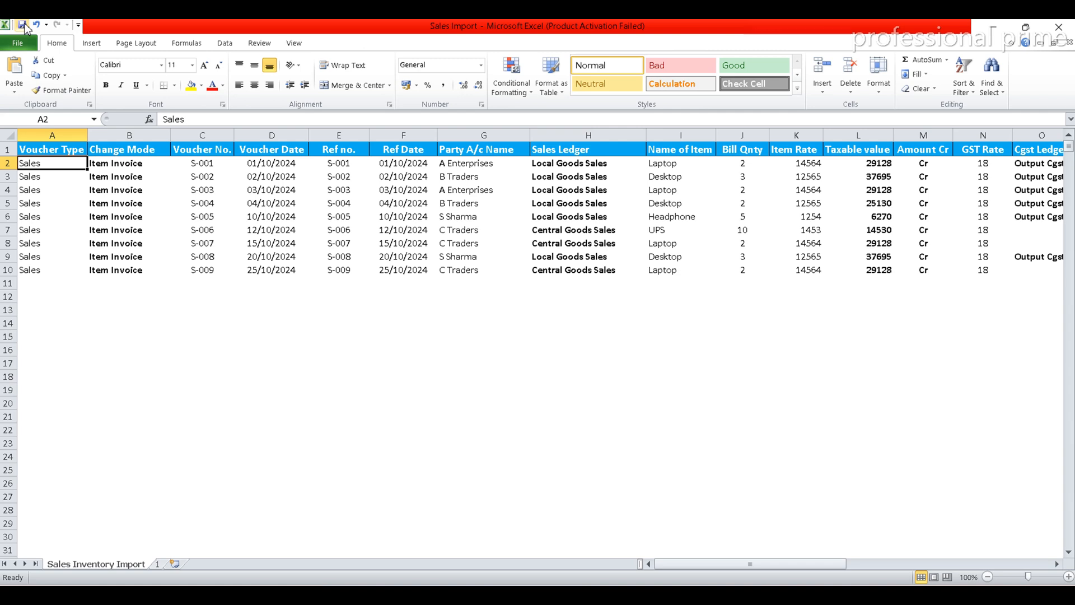
pyautogui.click(24, 25)
pyautogui.click(7, 176)
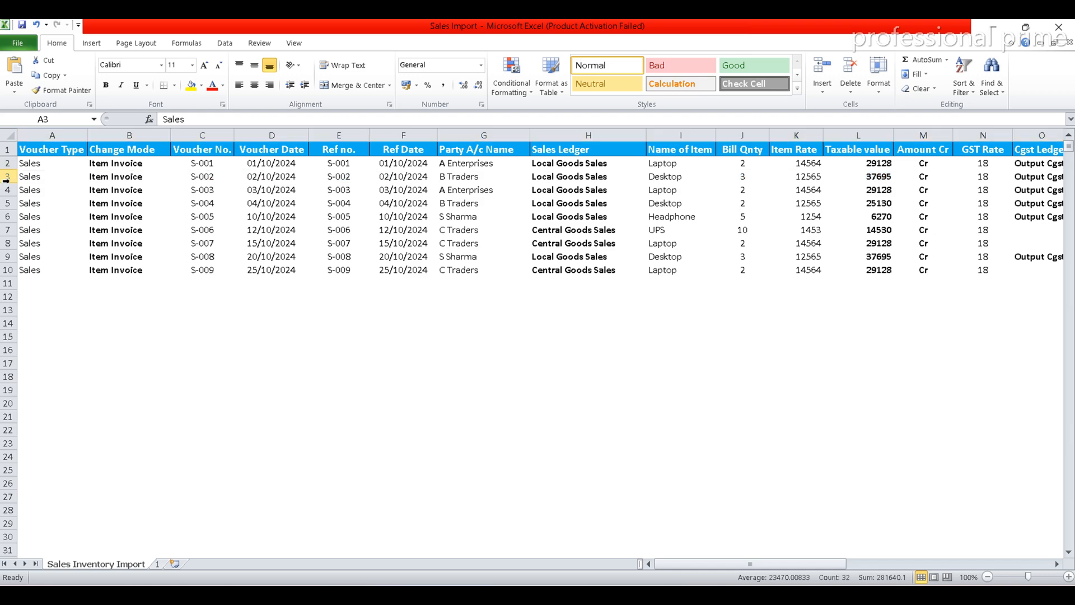
pyautogui.hotkey('ctrl', '+')
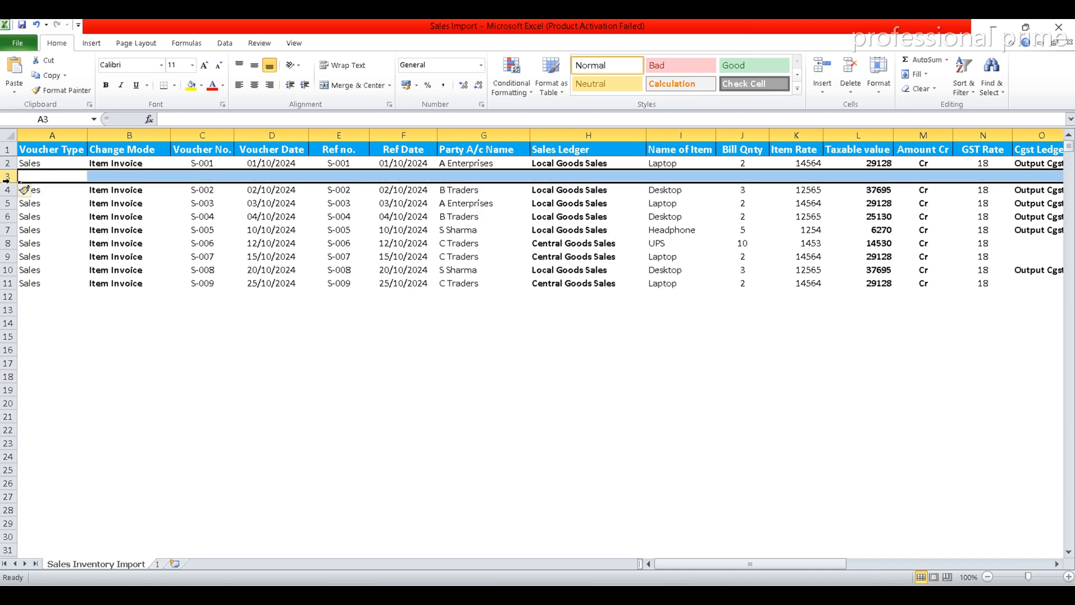
pyautogui.hotkey('ctrl', '+')
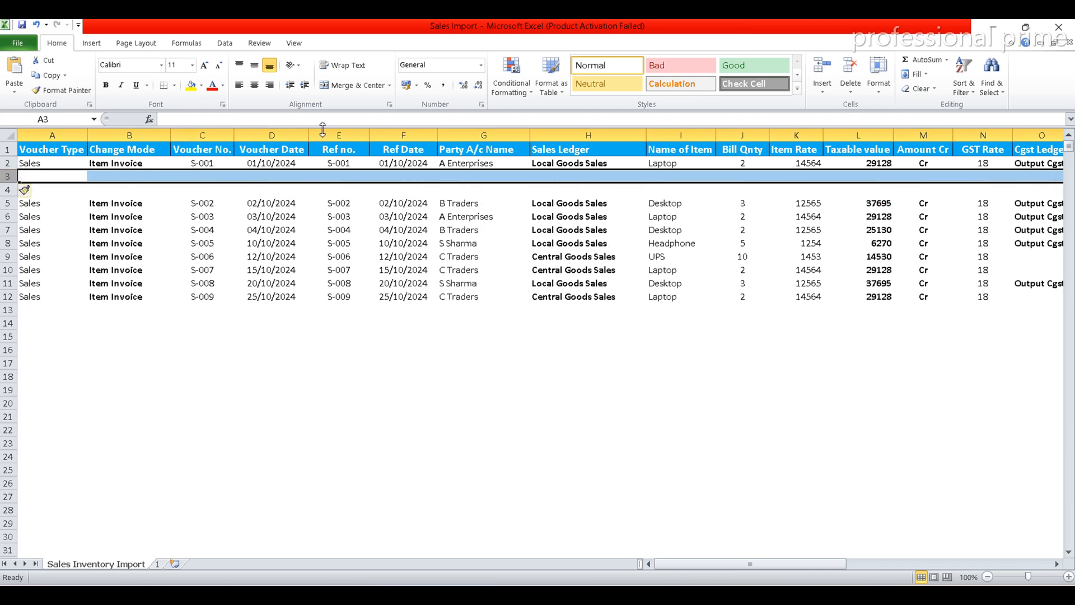
# Add the items Data Cable and Keyboard in I3 and I4, with bill quantities 5 and 2
pyautogui.click(666, 177)
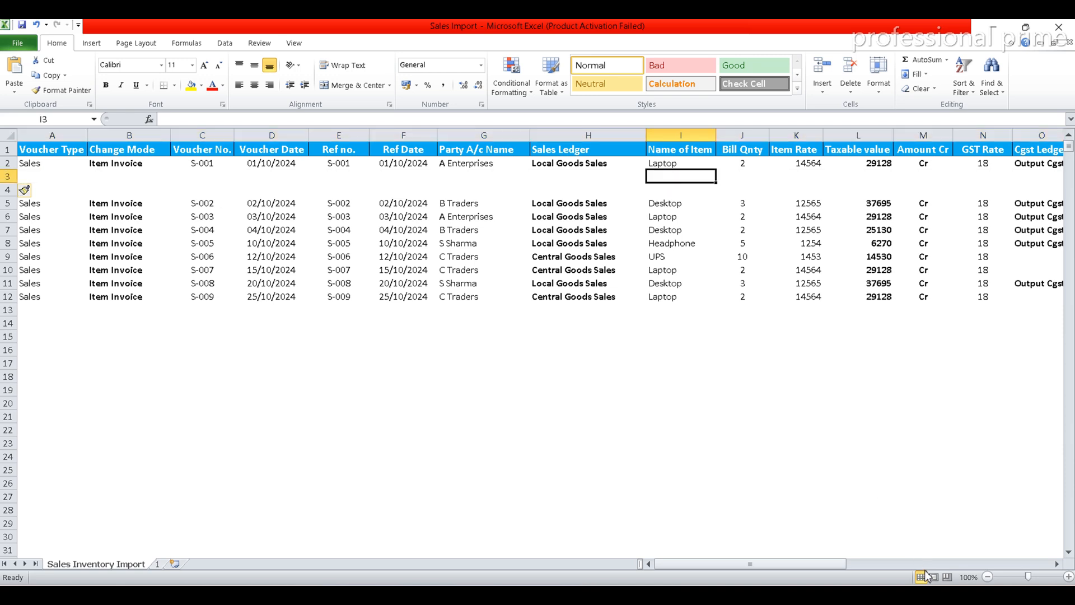
pyautogui.write('Data Cable Keyboard')
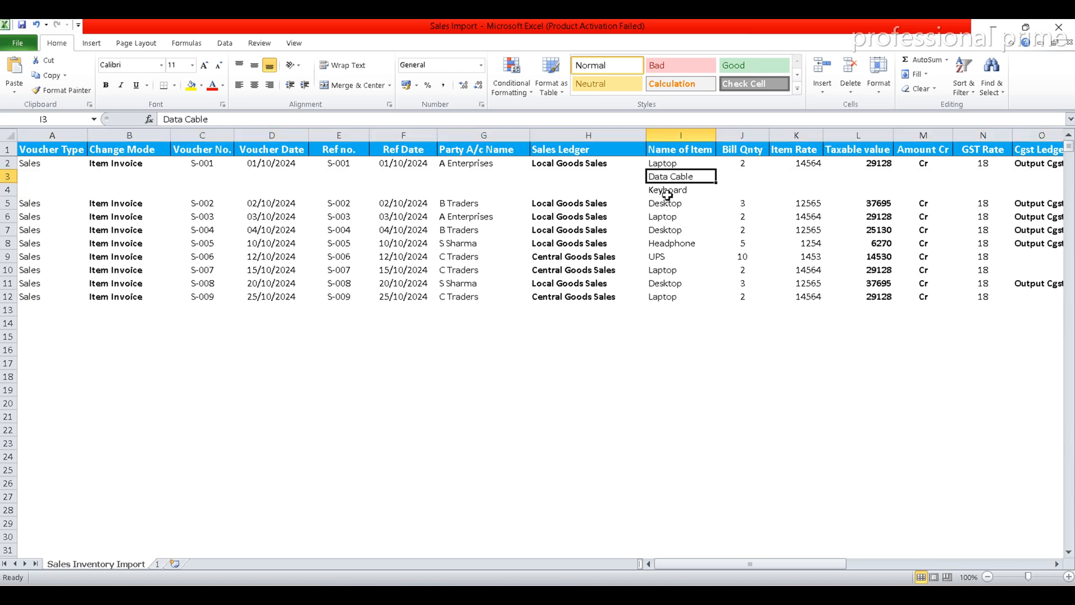
pyautogui.click(741, 174)
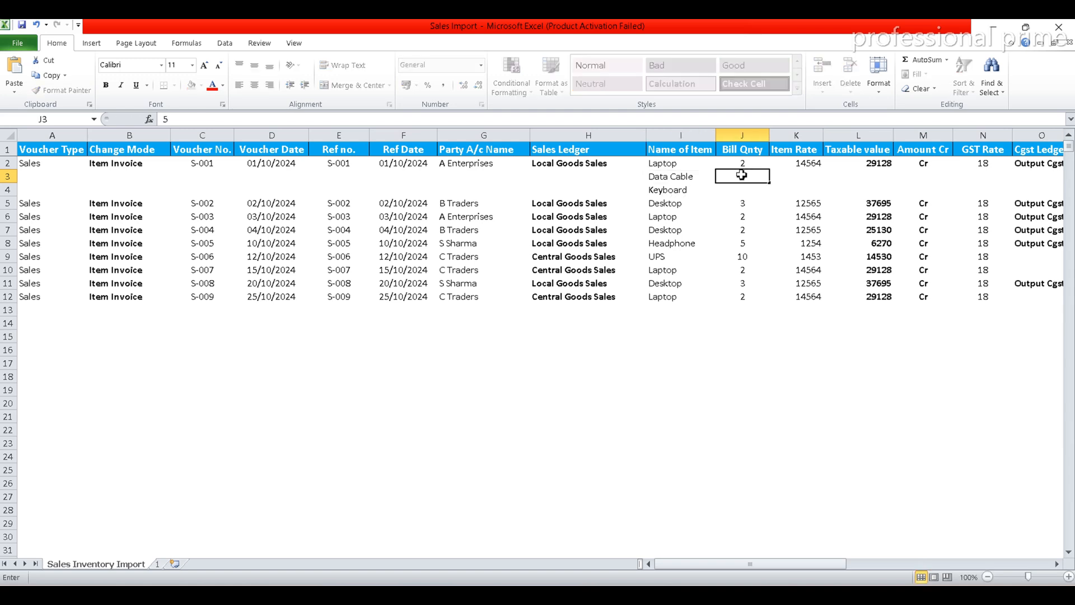
pyautogui.press('Down')
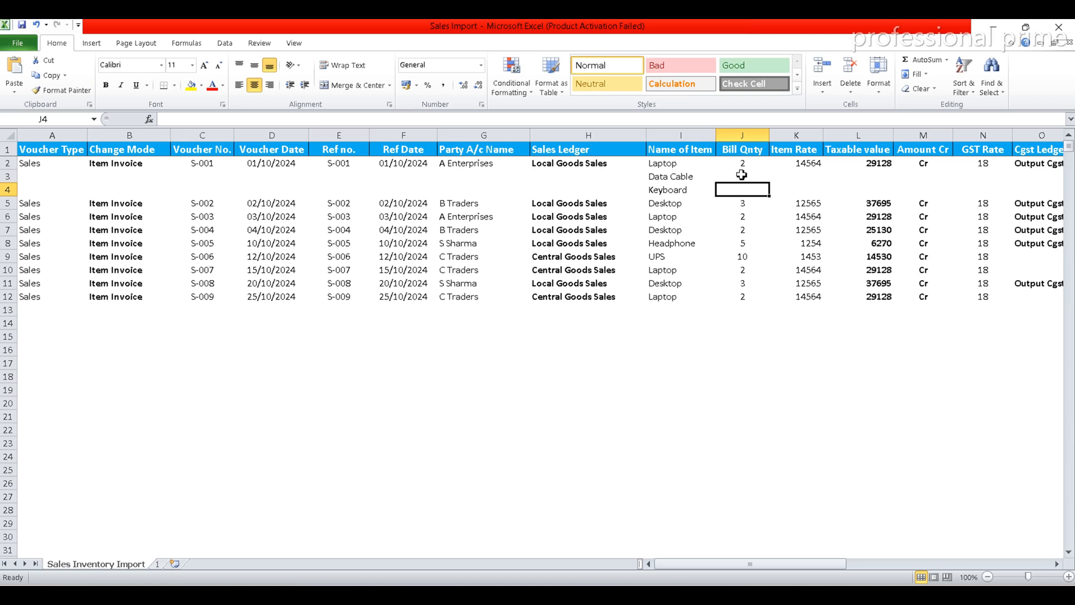
pyautogui.write('2')
pyautogui.press('Return')
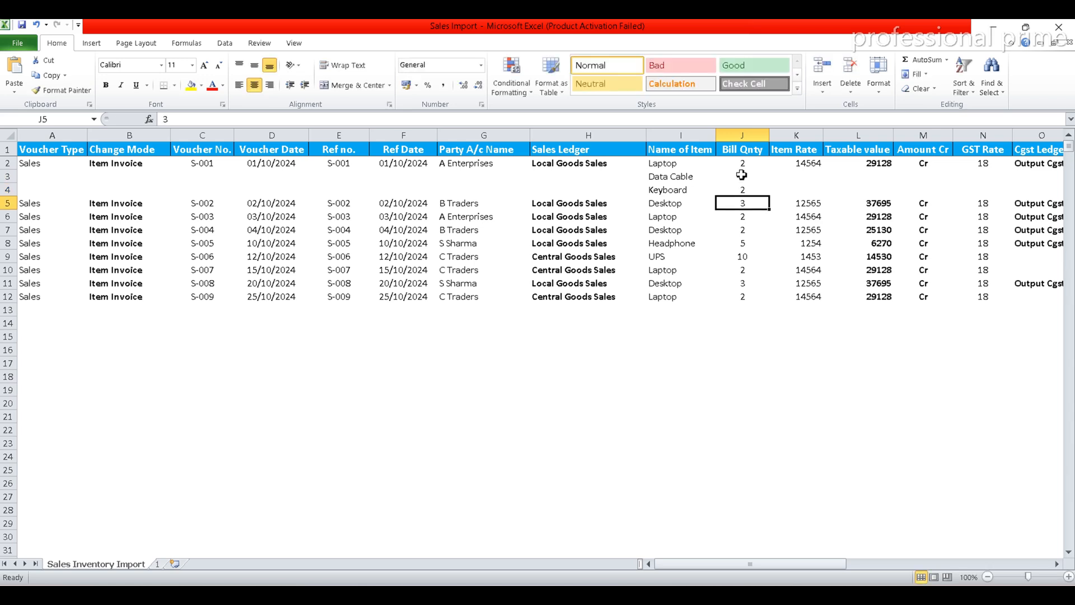
pyautogui.press('Up')
pyautogui.press('Up')
# Set the item rates to 1200 for Data Cable and 1500 for Keyboard
pyautogui.press('Right')
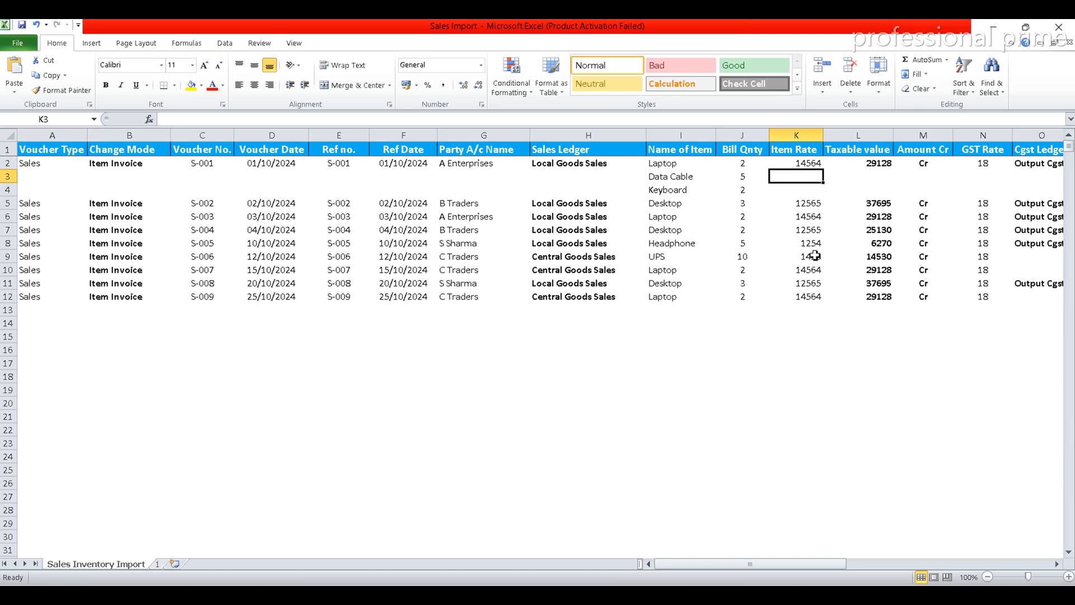
pyautogui.write('1200')
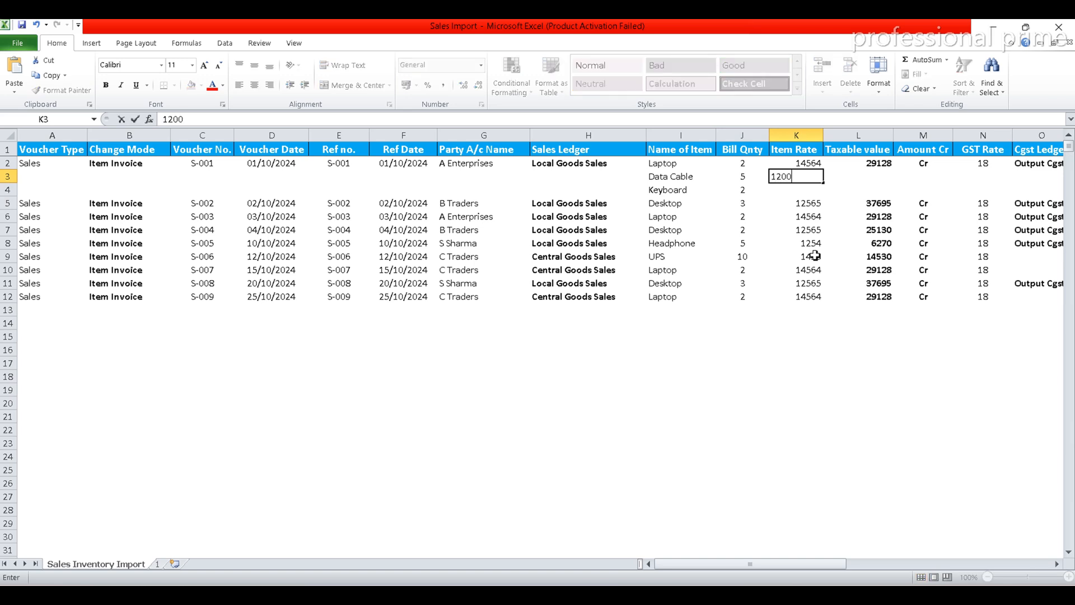
pyautogui.press('Return')
pyautogui.write('1500')
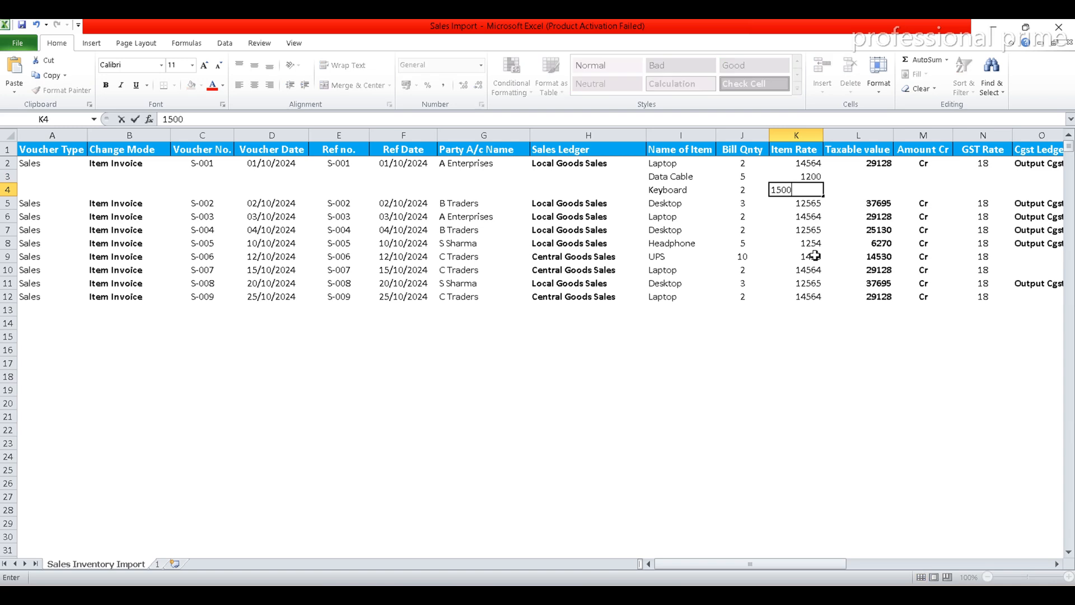
pyautogui.press('Return')
# Copy the Taxable value formula from L2 down through L4 for the two added items
pyautogui.press('Up')
pyautogui.press('Up')
pyautogui.press('Up')
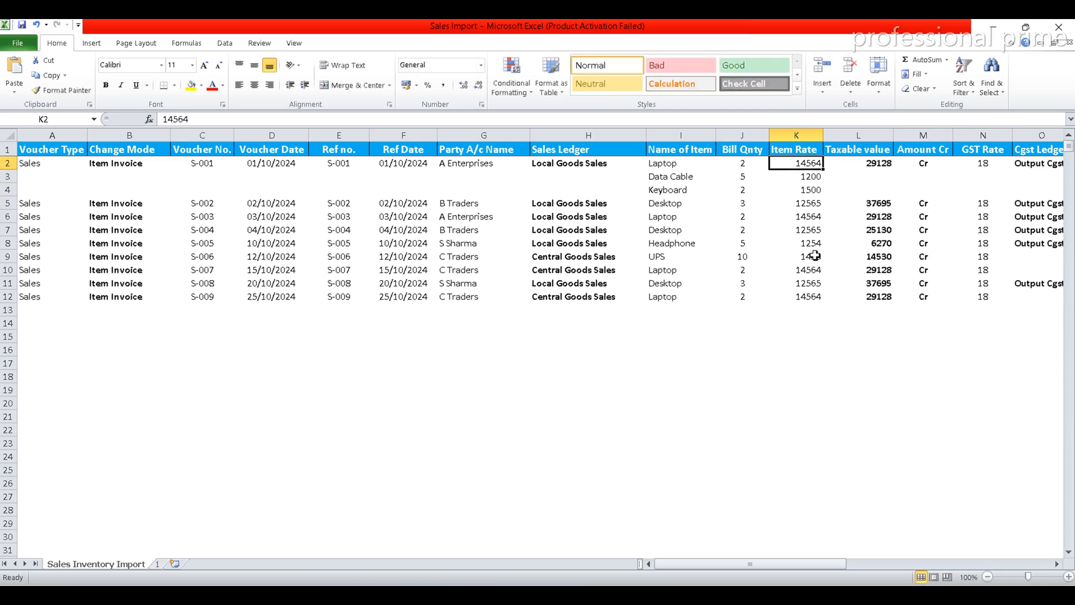
pyautogui.press('Right')
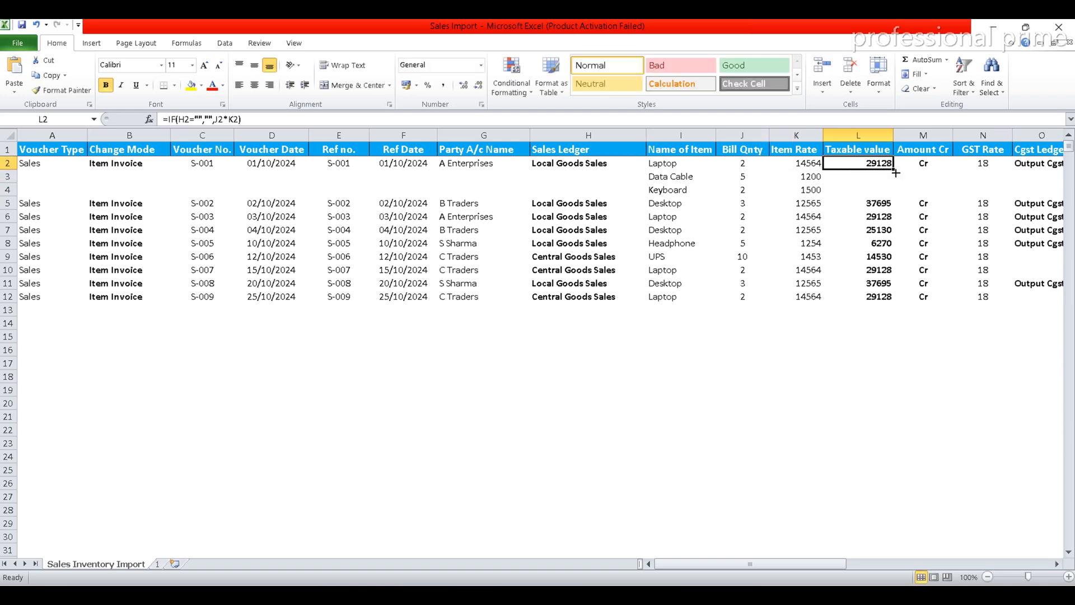
pyautogui.moveTo(893, 169); pyautogui.dragTo(894, 193)
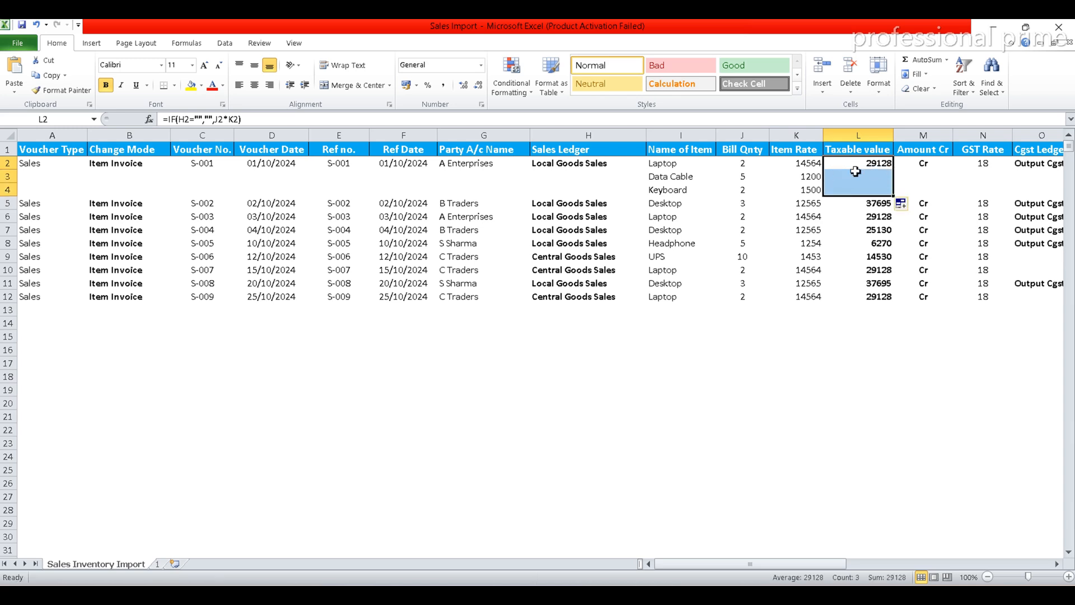
pyautogui.click(876, 164)
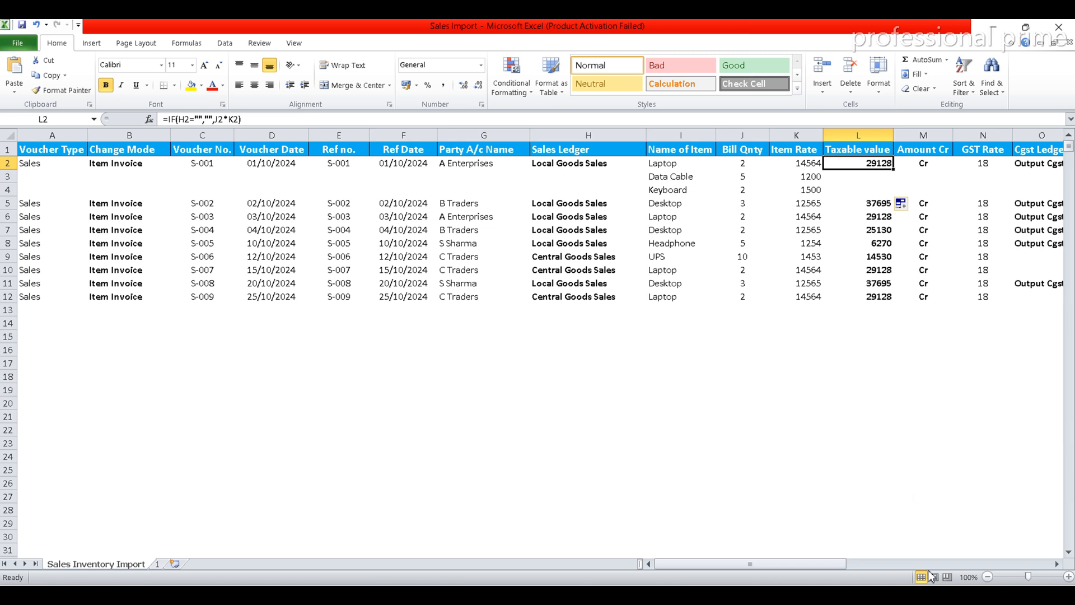
# Set the GST Rate of both added items, in N3 and N4, to 28
pyautogui.press('Right')
pyautogui.press('Right')
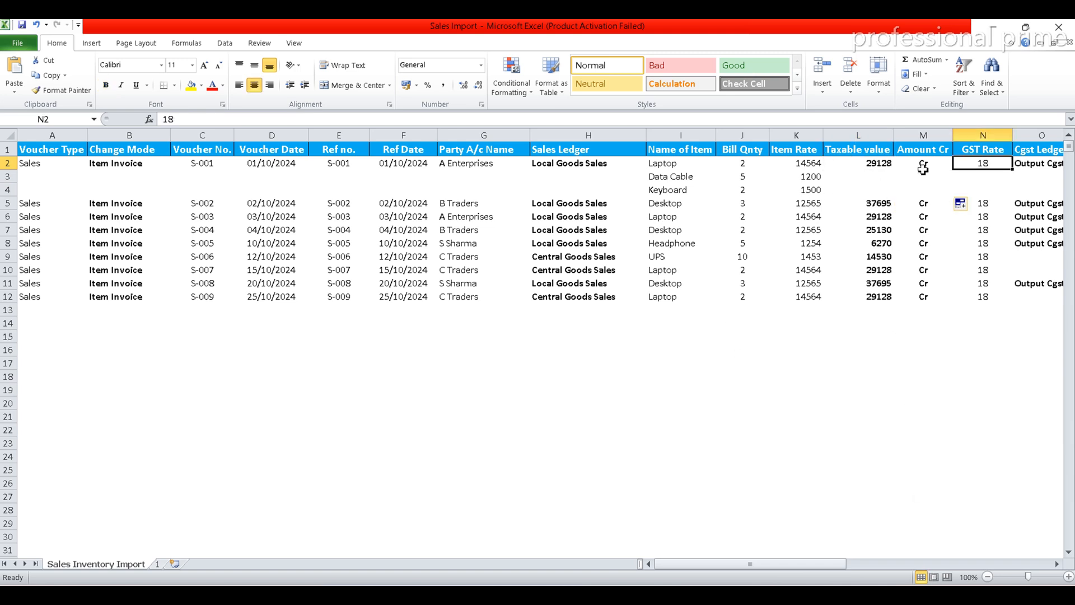
pyautogui.click(984, 174)
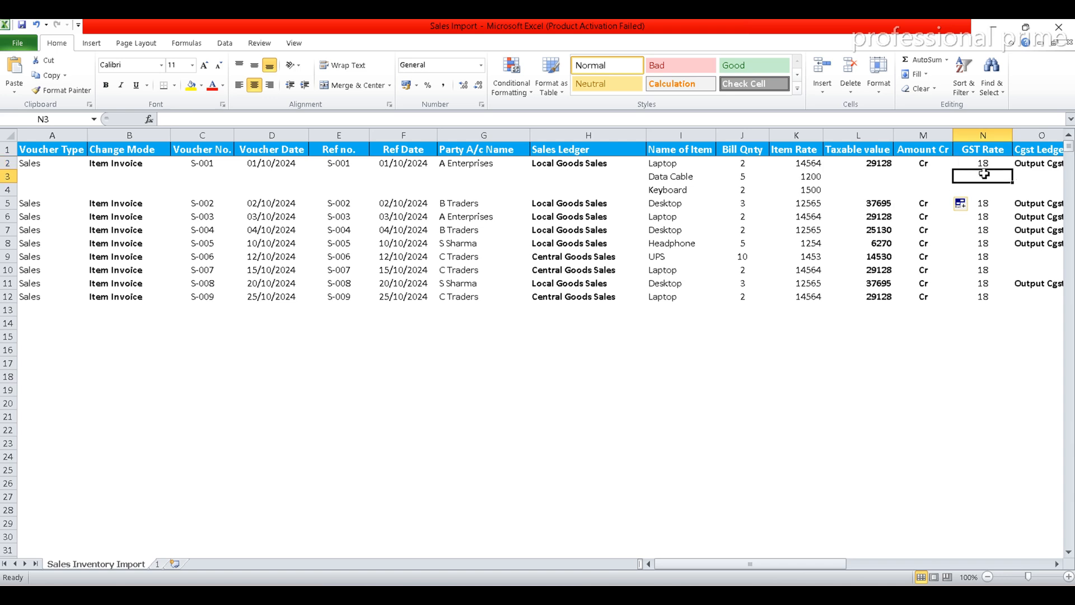
pyautogui.write('18')
pyautogui.press('Return')
pyautogui.write('28')
pyautogui.press('Return')
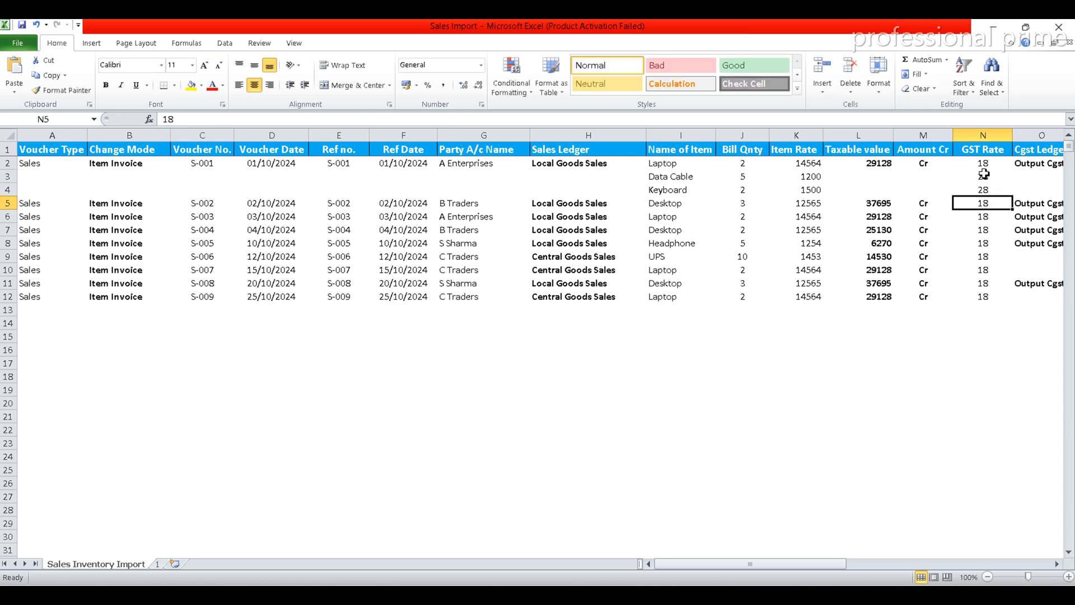
# Set the State of the two added items, in AA3 and AA4, to Delhi
pyautogui.press('Up')
pyautogui.press('Up')
pyautogui.press('Up')
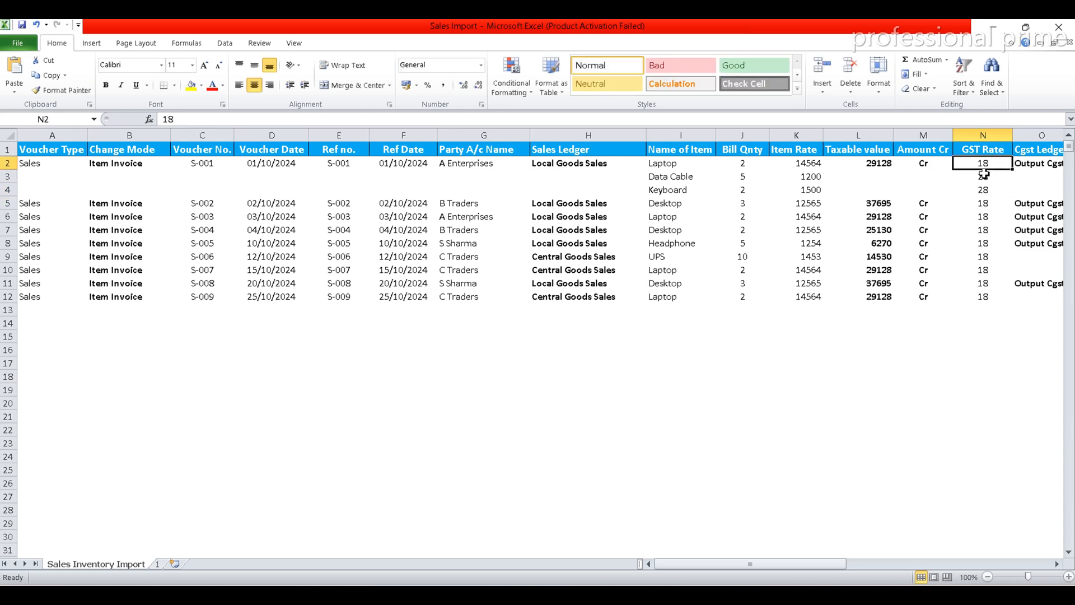
pyautogui.press('Right')
pyautogui.press('Right')
pyautogui.press('Right')
pyautogui.press('Right')
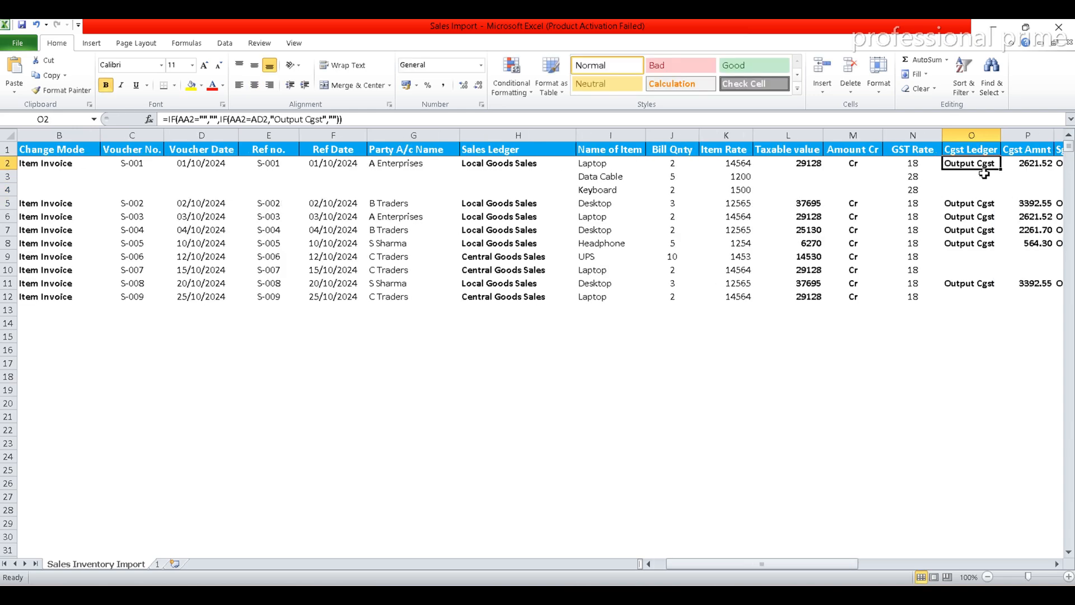
pyautogui.press('Right')
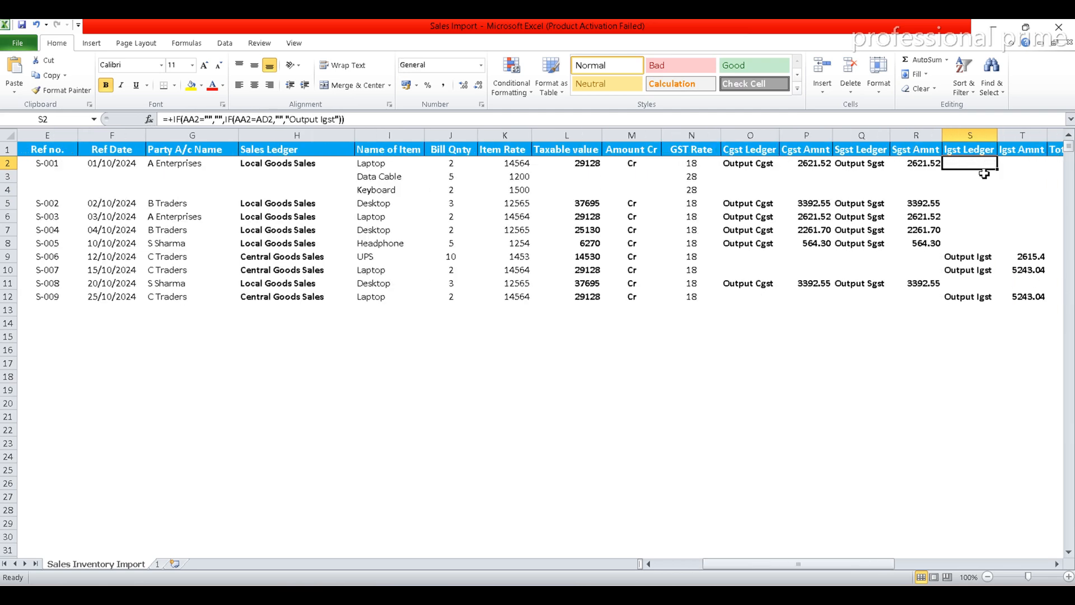
pyautogui.press('Right')
pyautogui.press('Right')
pyautogui.press('Right')
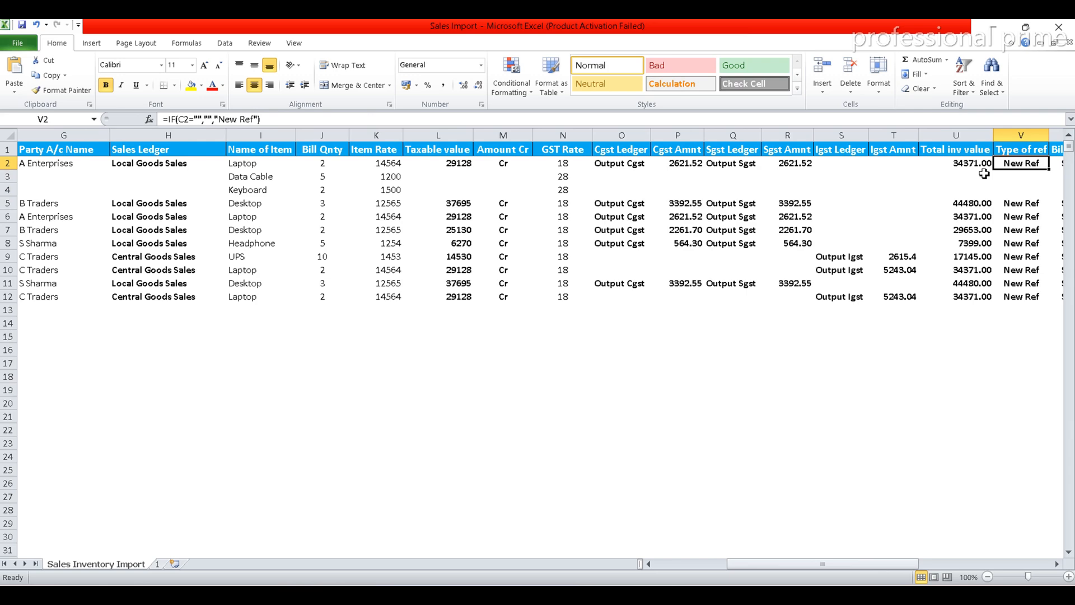
pyautogui.press('Right')
pyautogui.press('Right')
pyautogui.press('Right')
pyautogui.press('Right')
pyautogui.press('Right')
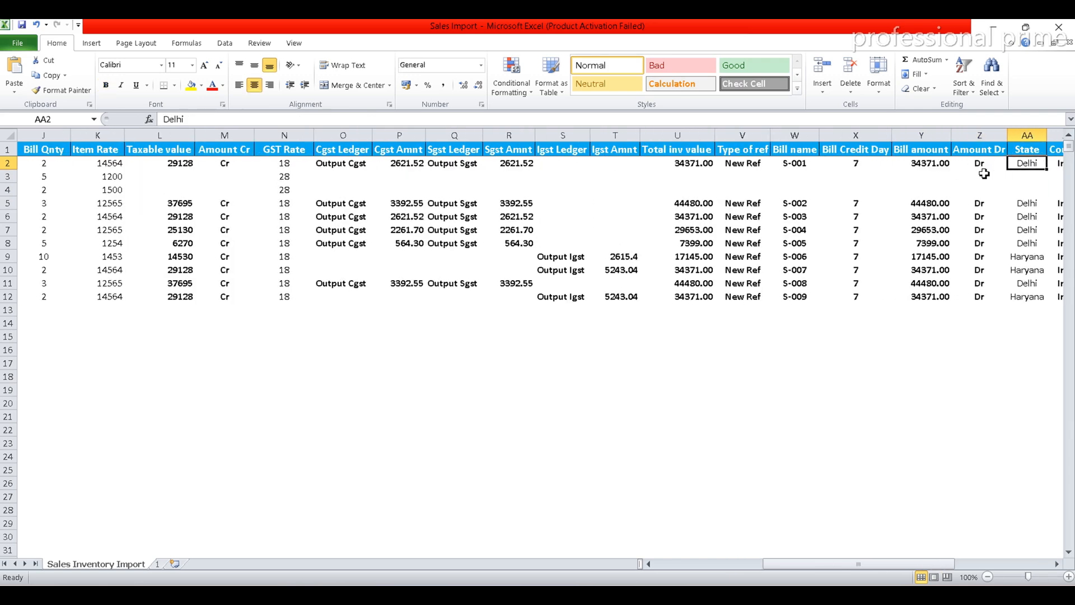
pyautogui.press('Down')
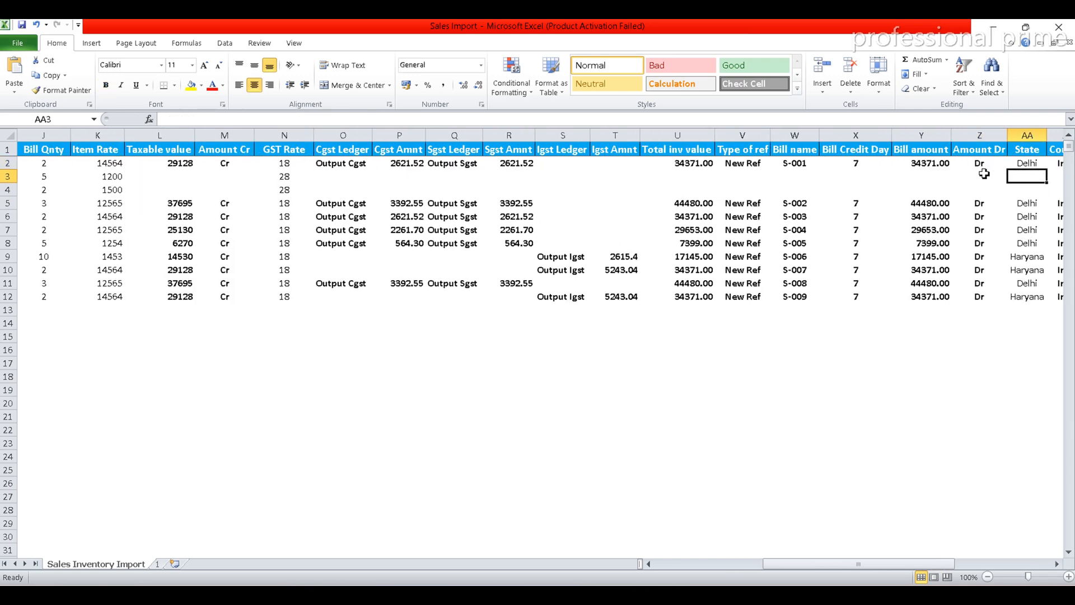
pyautogui.write('Delhi')
pyautogui.press('Return')
pyautogui.write('Delhi')
pyautogui.press('Return')
pyautogui.press('Up')
pyautogui.press('Up')
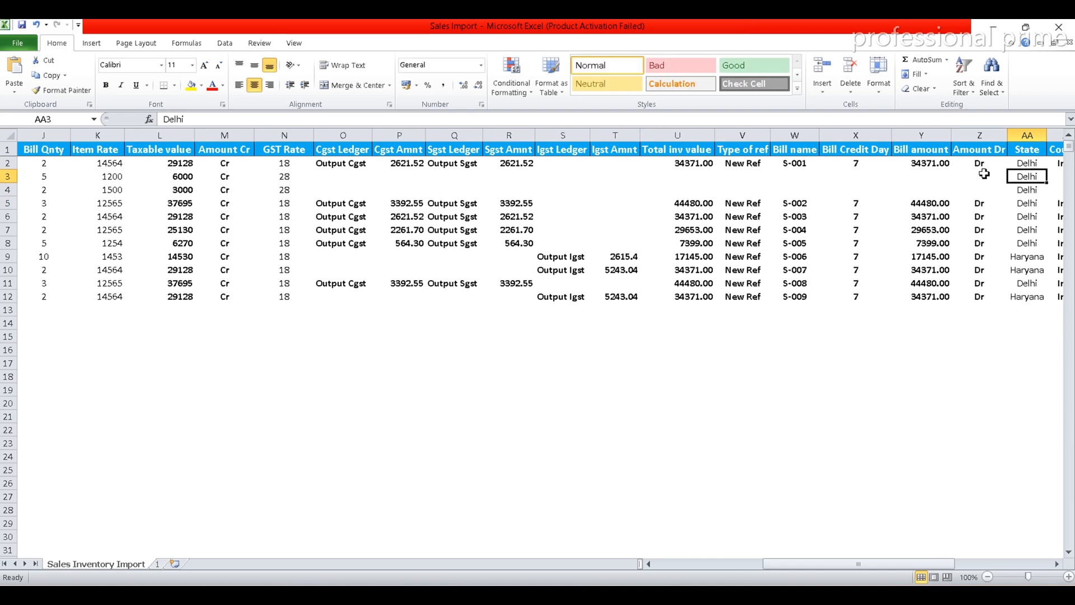
# Copy the Country formula from AB2 and the Place of supply from AD2 down through row 4 for the added items
pyautogui.press('Up')
pyautogui.press('Right')
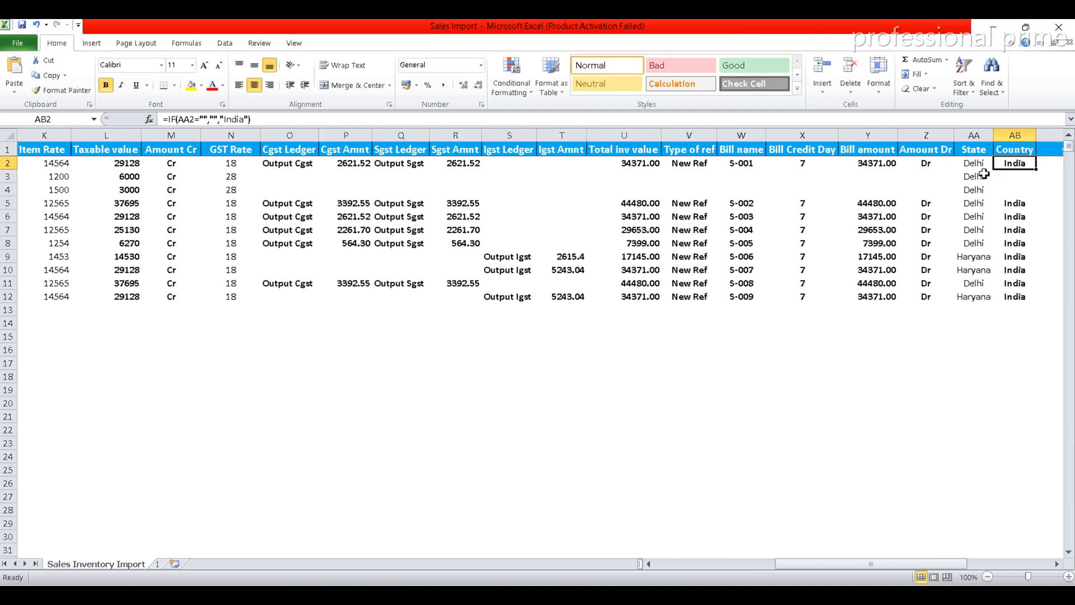
pyautogui.press('Down')
pyautogui.press('Up')
pyautogui.doubleClick(1036, 170)
pyautogui.press('Right')
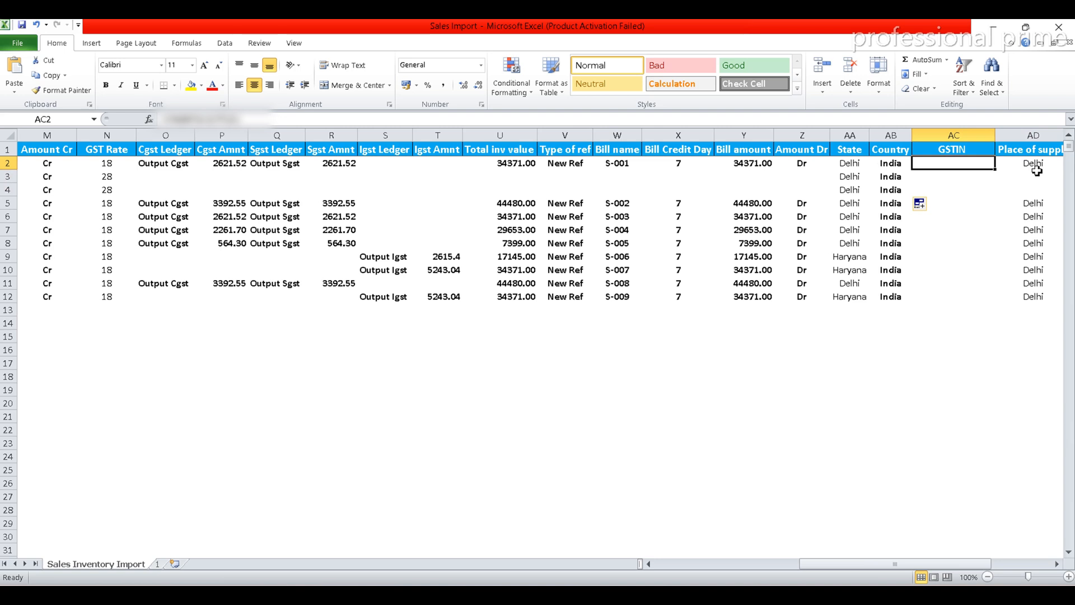
pyautogui.press('Right')
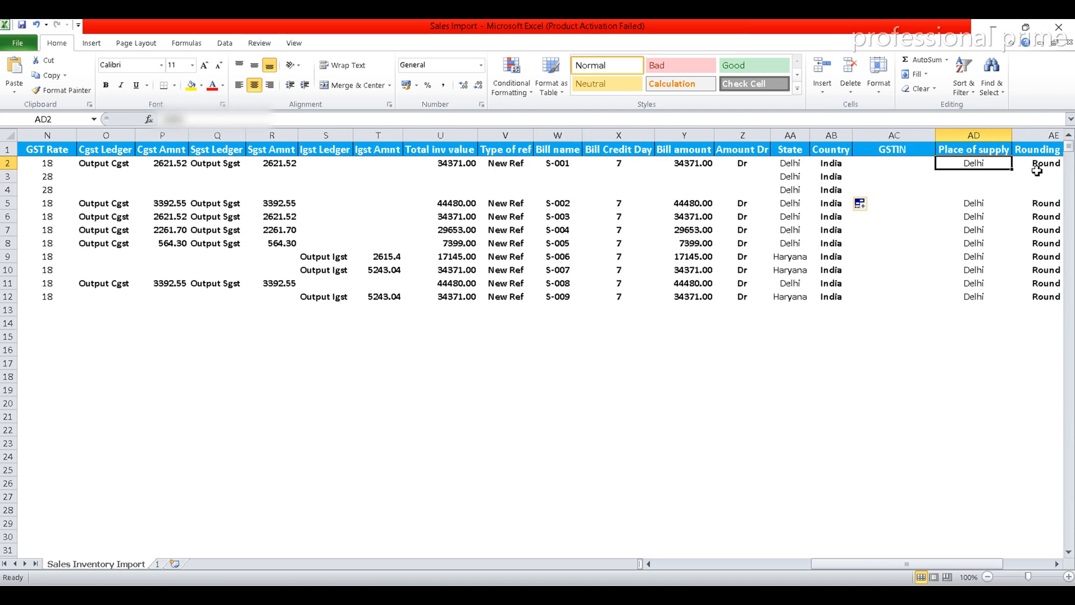
pyautogui.doubleClick(1012, 173)
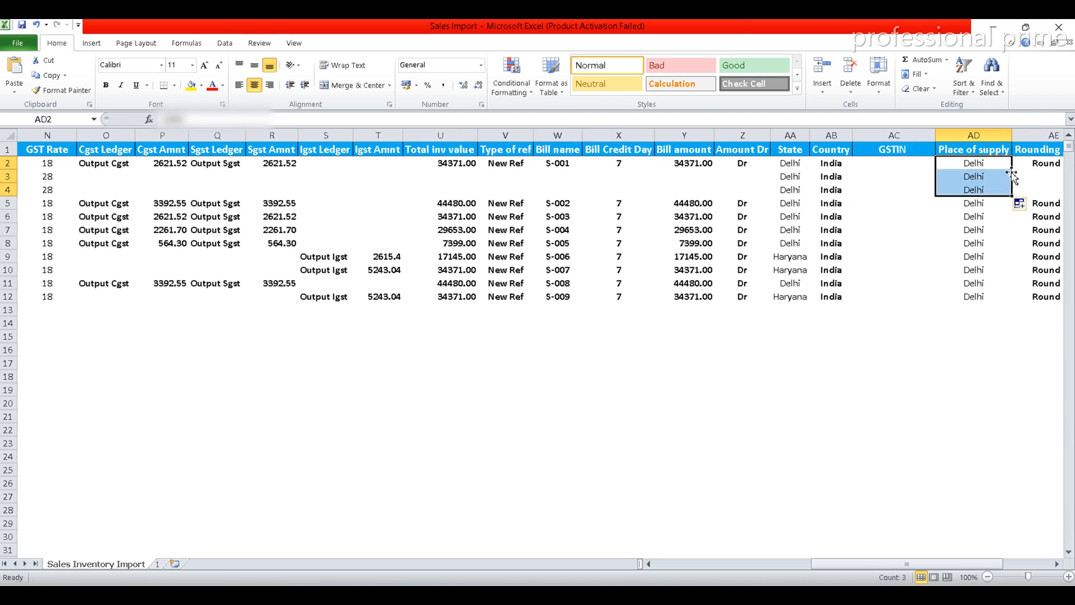
pyautogui.click(888, 149)
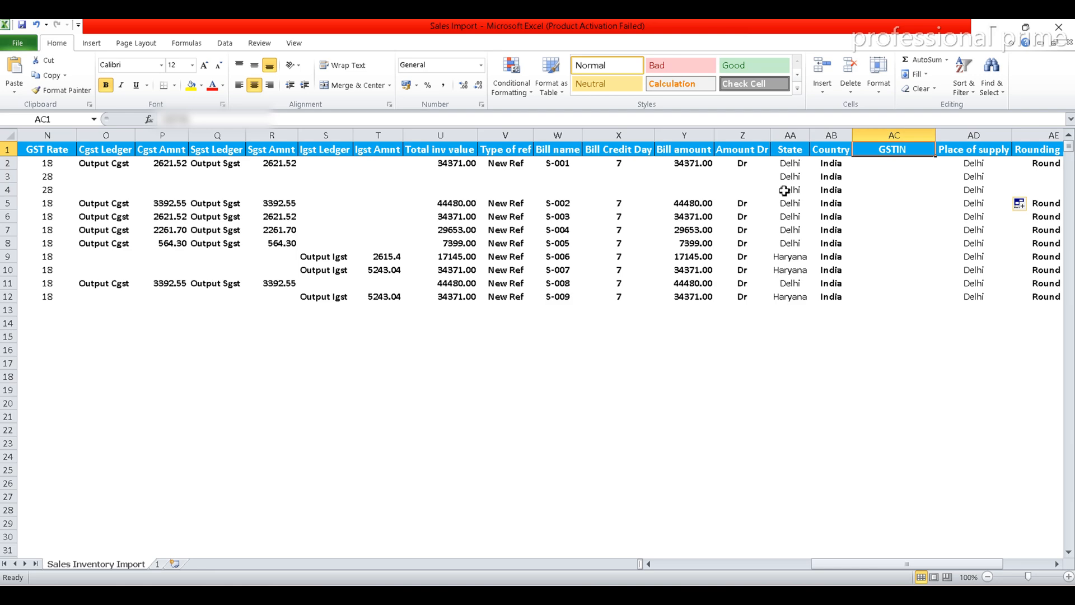
# Copy the Rounding Ledger, Round off Amount and column AG total formulas from row 2 down through row 4
pyautogui.click(1047, 149)
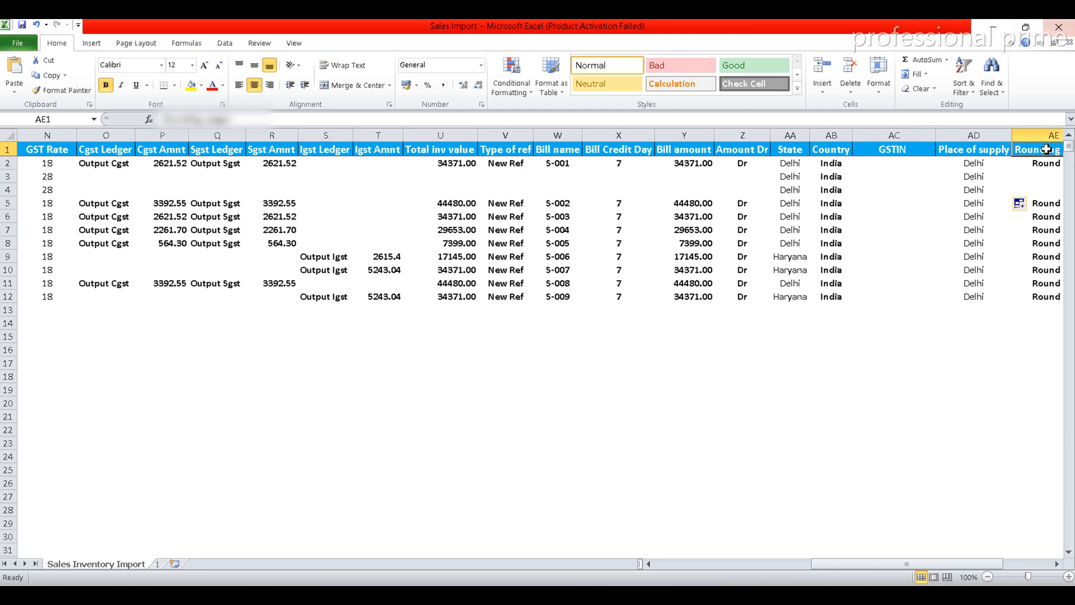
pyautogui.press('Right')
pyautogui.press('Right')
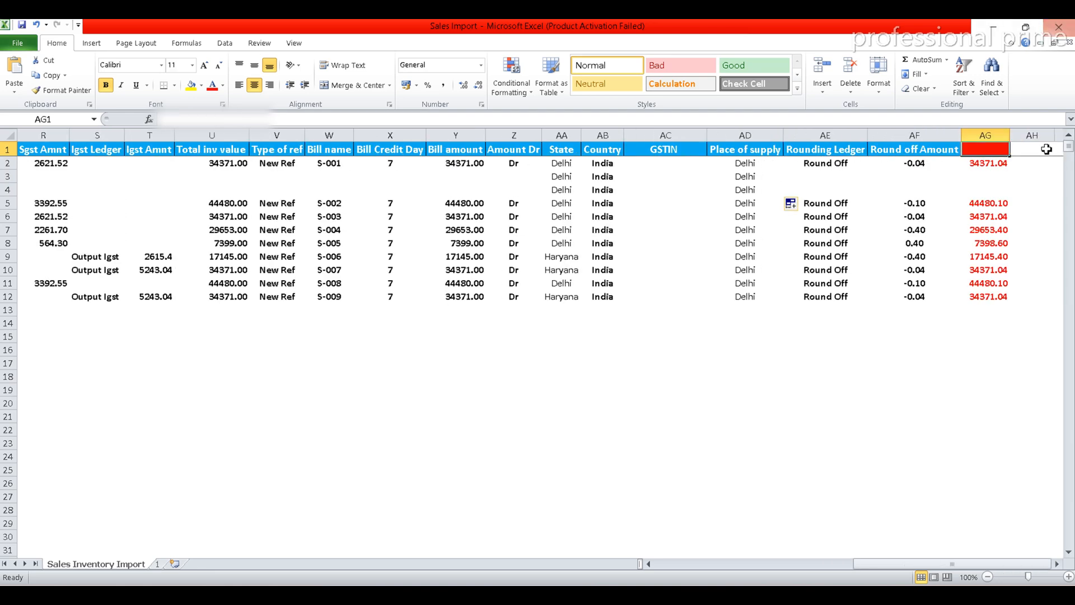
pyautogui.click(844, 167)
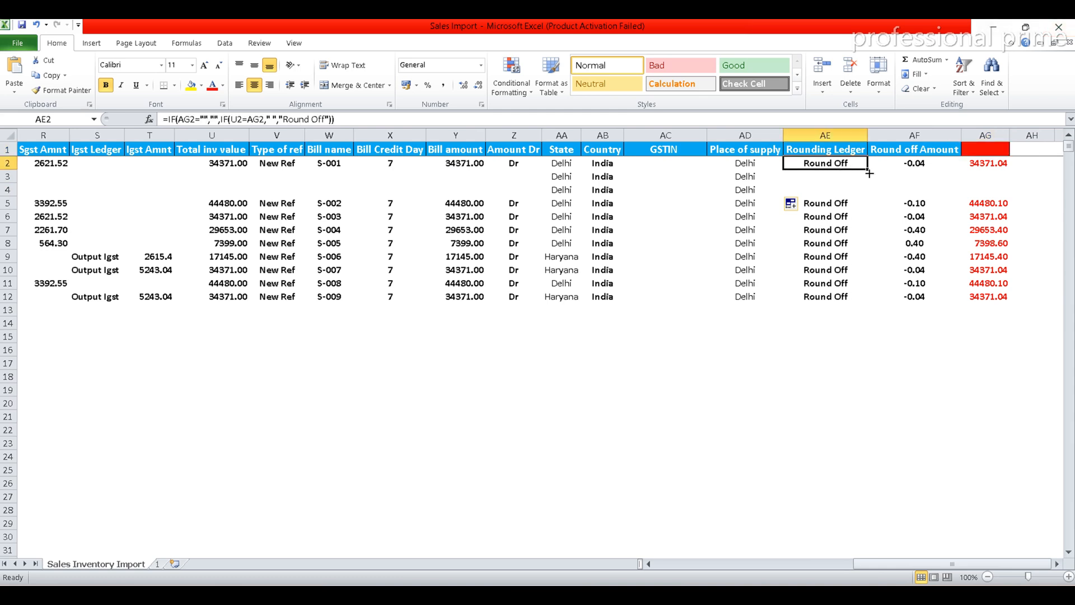
pyautogui.moveTo(872, 173); pyautogui.dragTo(872, 193)
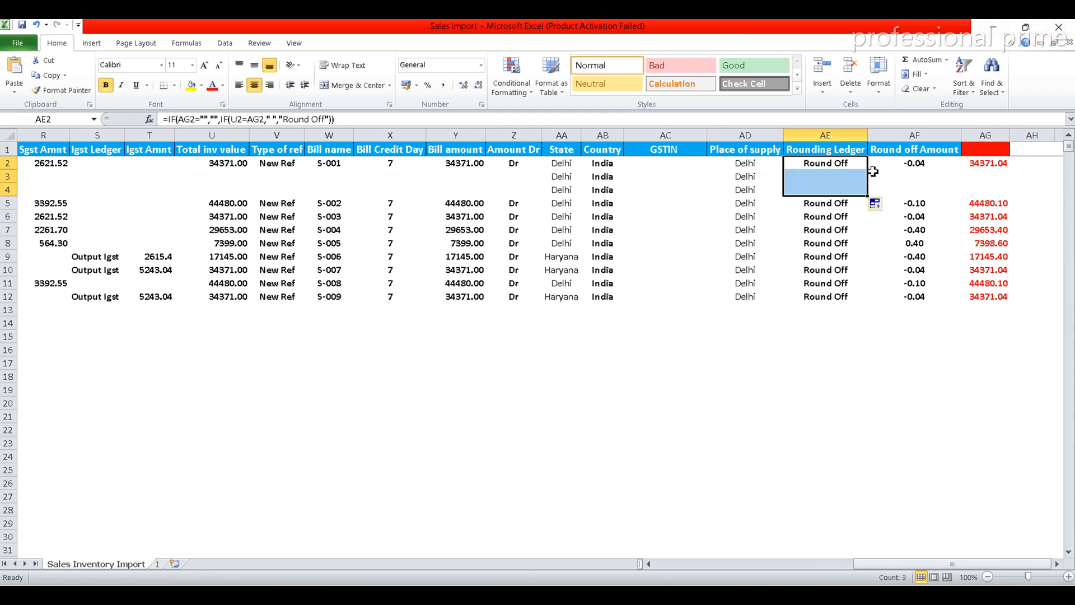
pyautogui.click(911, 164)
pyautogui.moveTo(962, 171); pyautogui.dragTo(1014, 191)
pyautogui.click(987, 164)
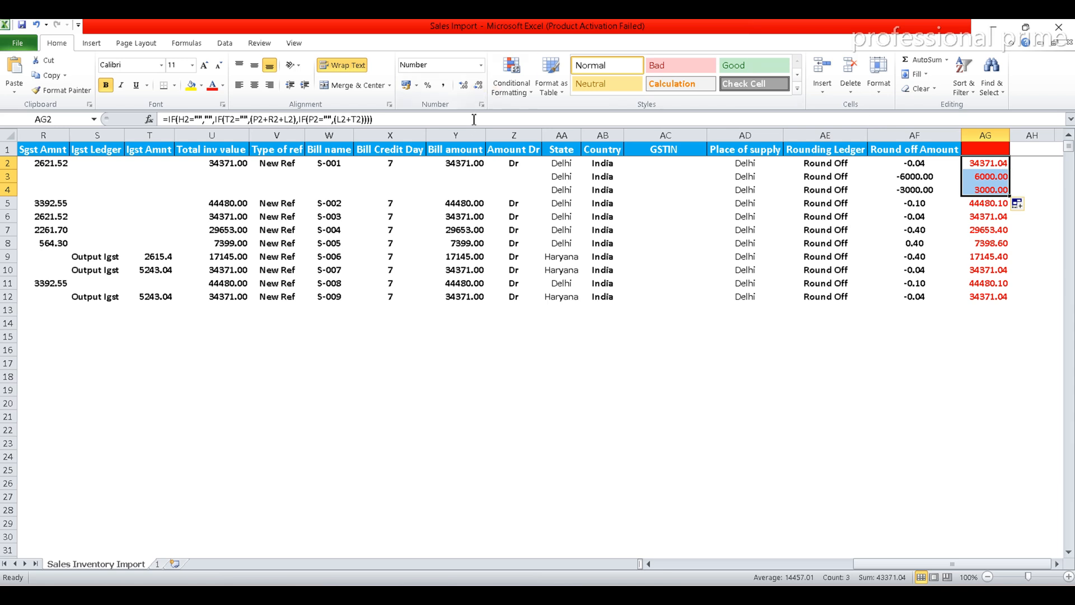
# Copy the Bill amount, Total inv value and CGST/SGST formulas from row 2 down to the two added item rows
pyautogui.click(466, 165)
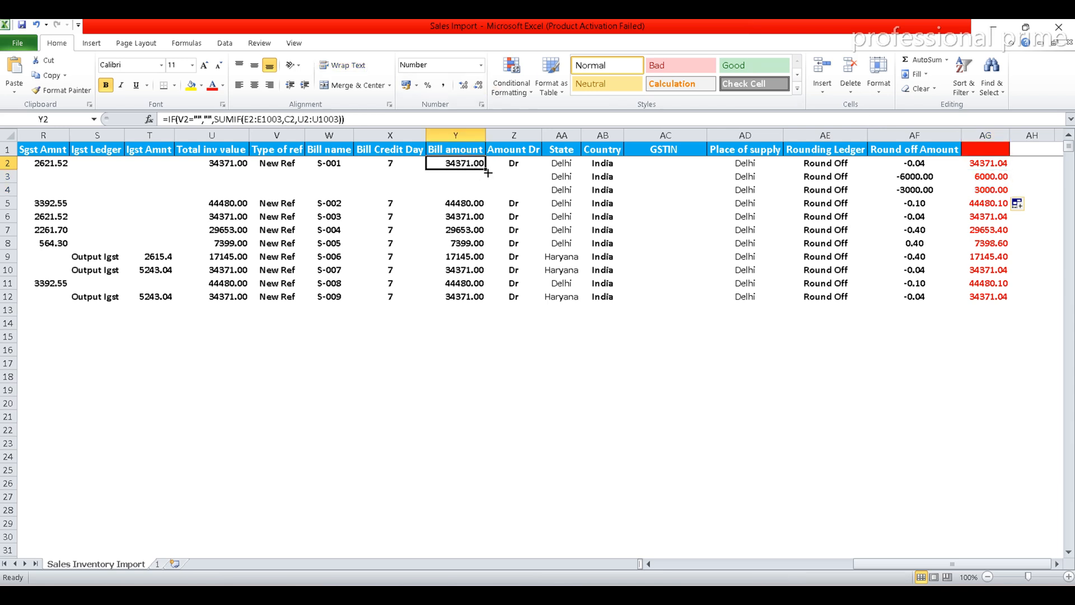
pyautogui.doubleClick(488, 173)
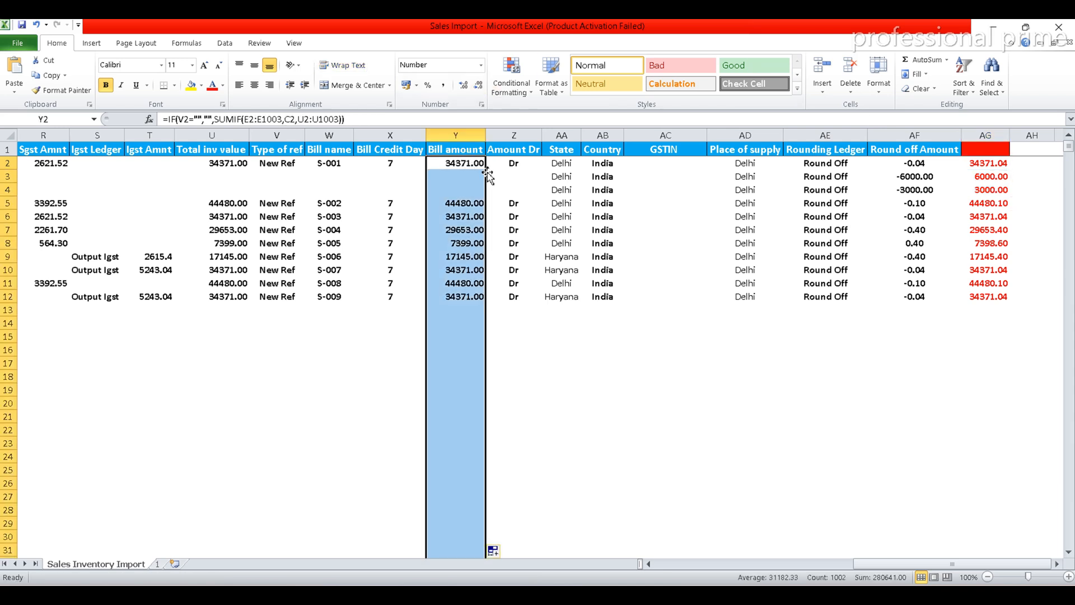
pyautogui.click(246, 165)
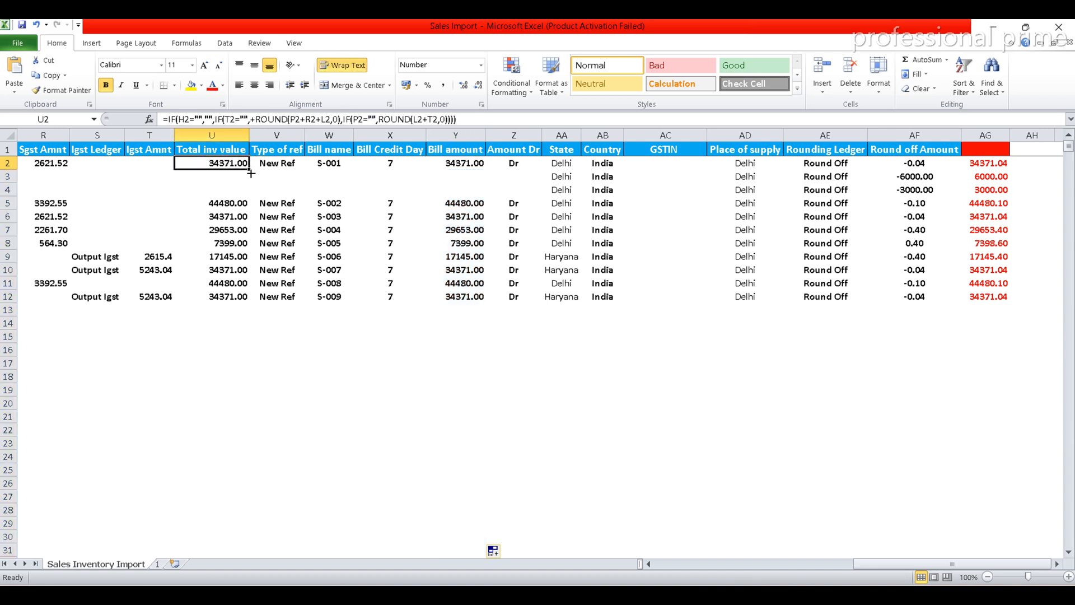
pyautogui.moveTo(247, 167); pyautogui.dragTo(250, 191)
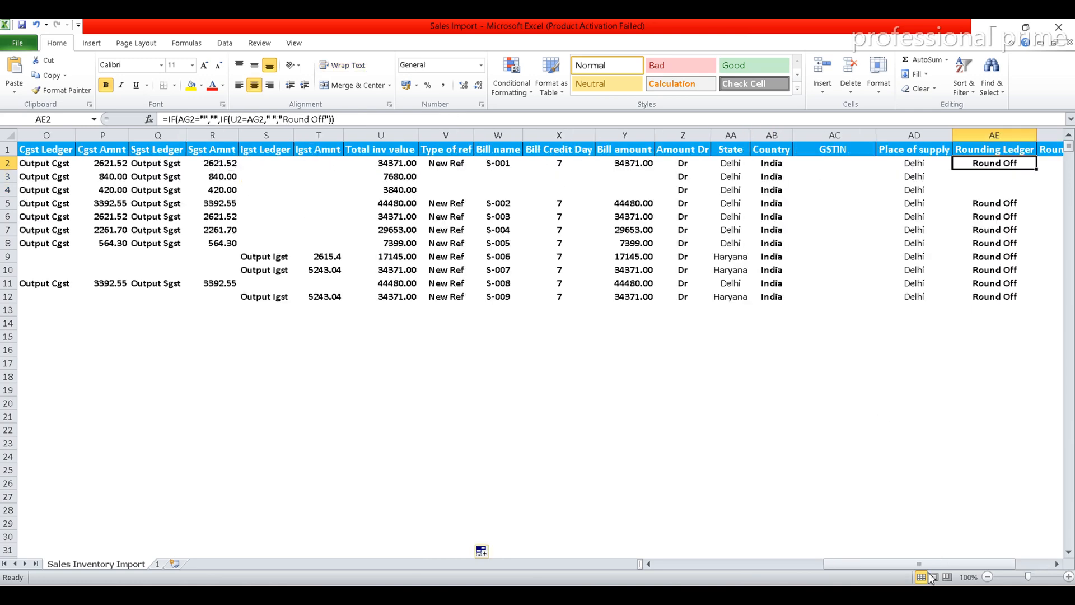
# Copy the Ref no. S-001 from E2 into E3 and E4 for the two added items
pyautogui.moveTo(888, 564); pyautogui.dragTo(898, 562)
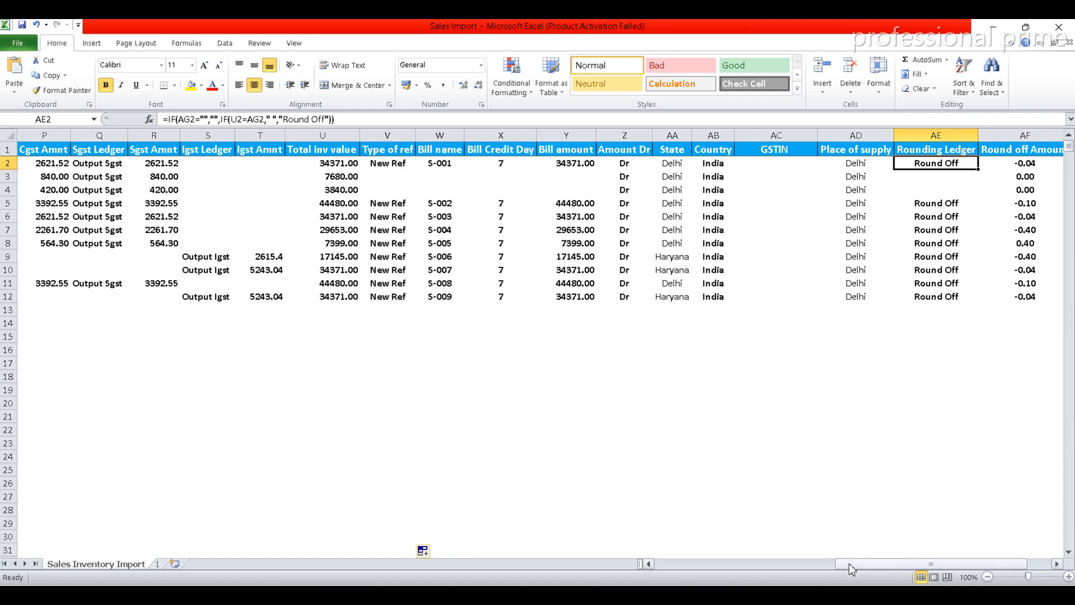
pyautogui.moveTo(849, 563); pyautogui.dragTo(644, 551)
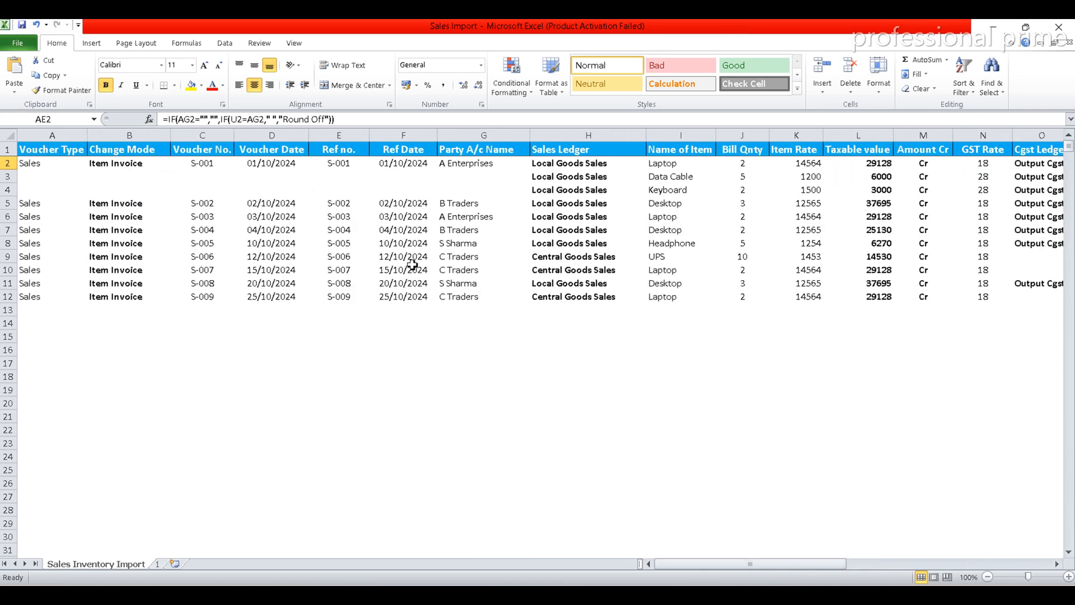
pyautogui.click(335, 164)
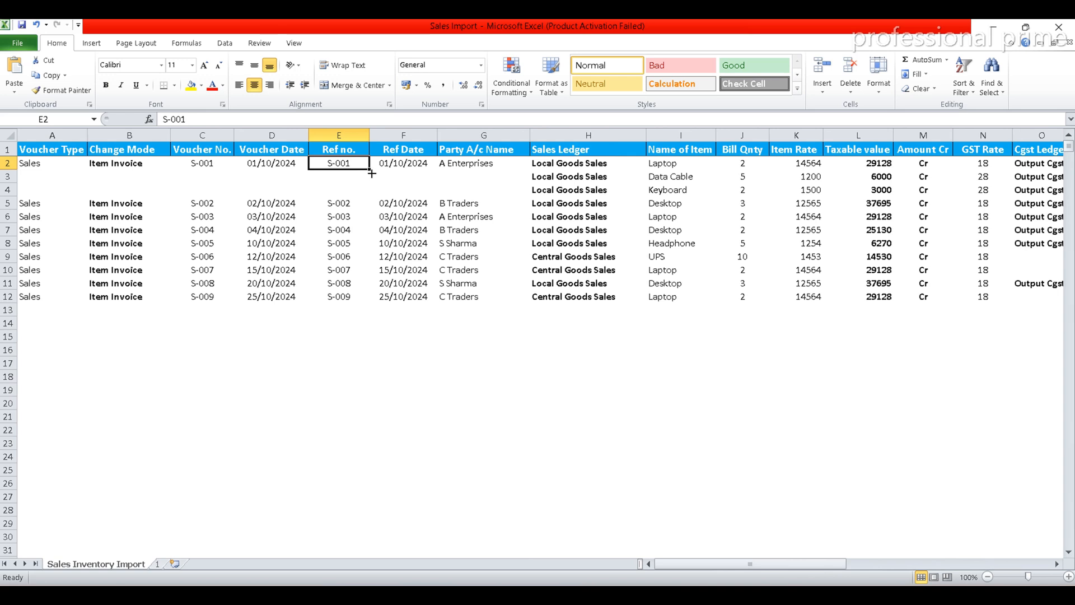
pyautogui.moveTo(371, 173); pyautogui.dragTo(372, 191)
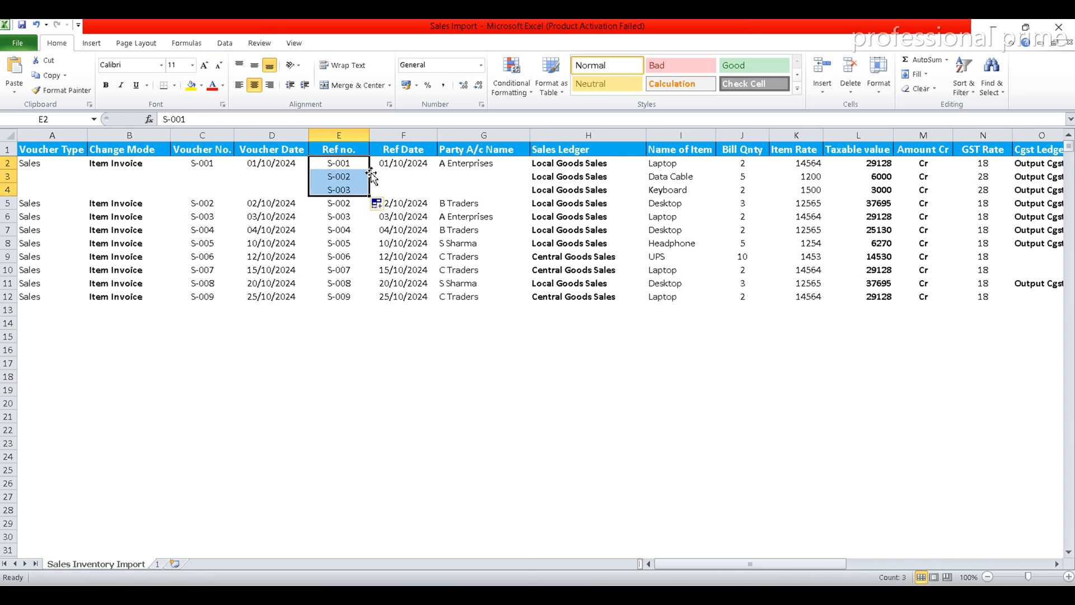
pyautogui.click(338, 163)
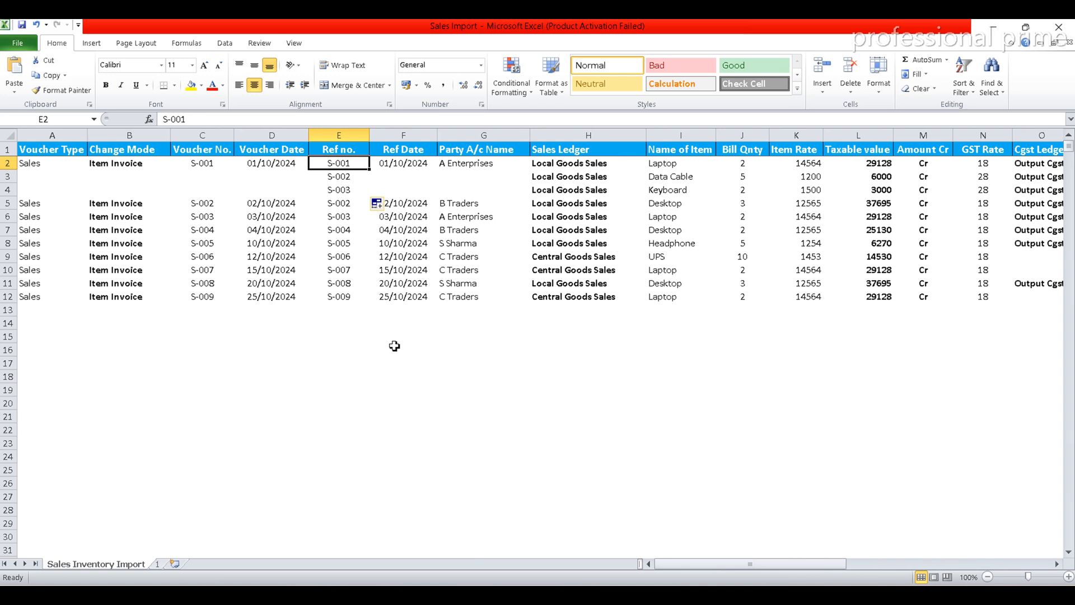
pyautogui.hotkey('ctrl', 'c')
pyautogui.press('Down')
pyautogui.hotkey('shift', 'Down')
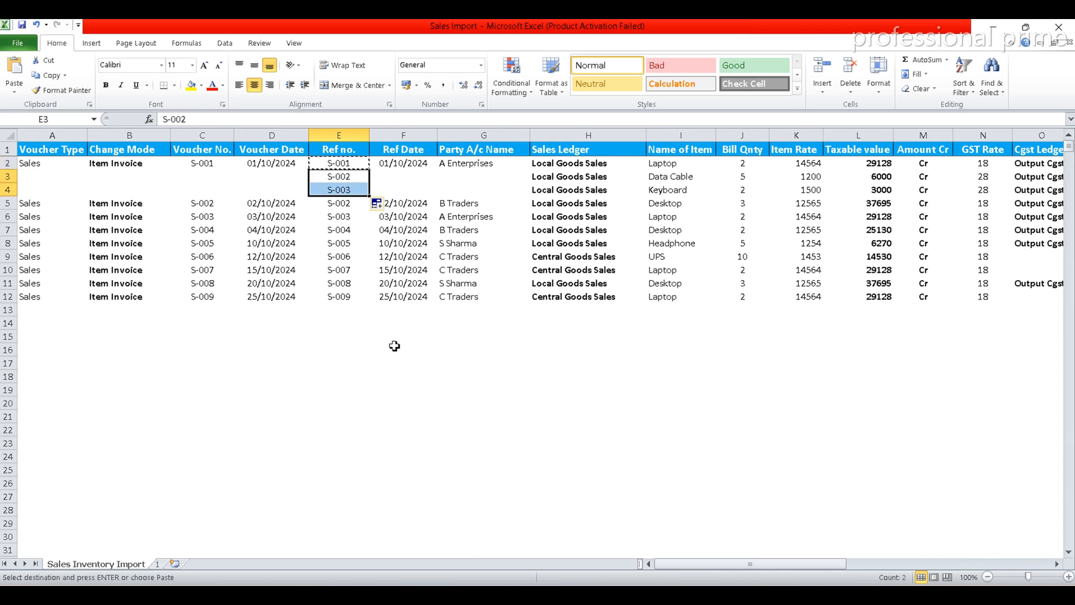
pyautogui.press('Return')
pyautogui.press('Down')
pyautogui.press('Down')
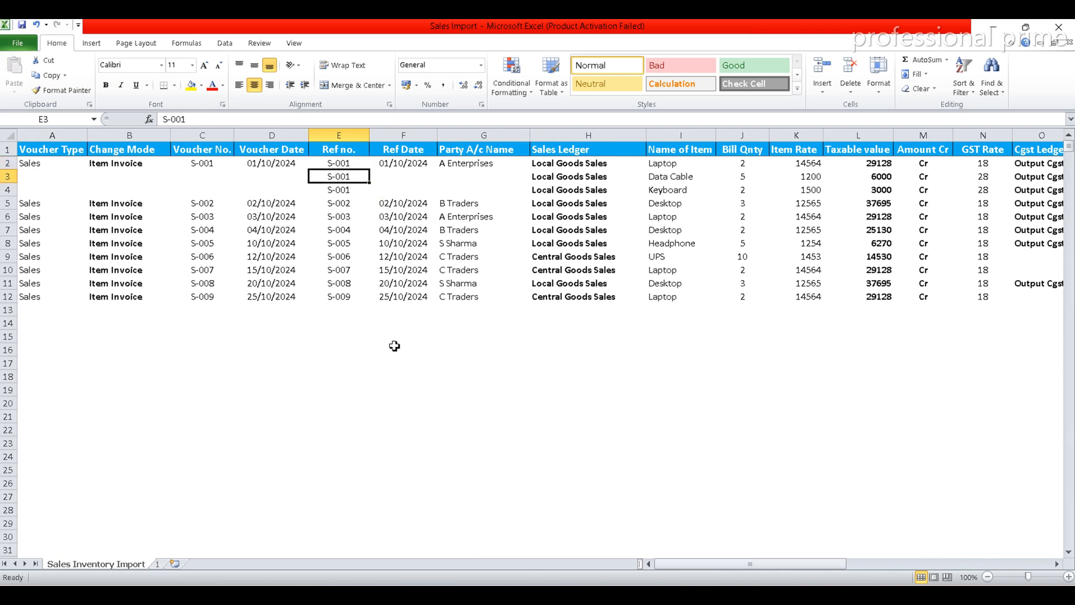
pyautogui.press('Up')
pyautogui.press('Up')
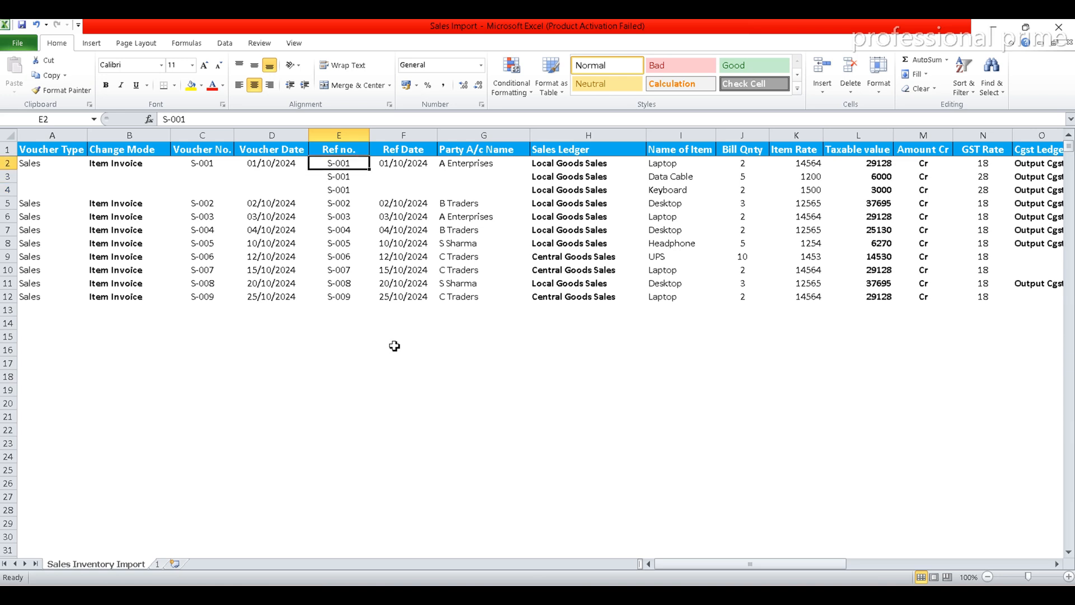
# Copy the Ref Date 01/10/2024 from F2 into F3 and F4 for the two added items
pyautogui.press('Right')
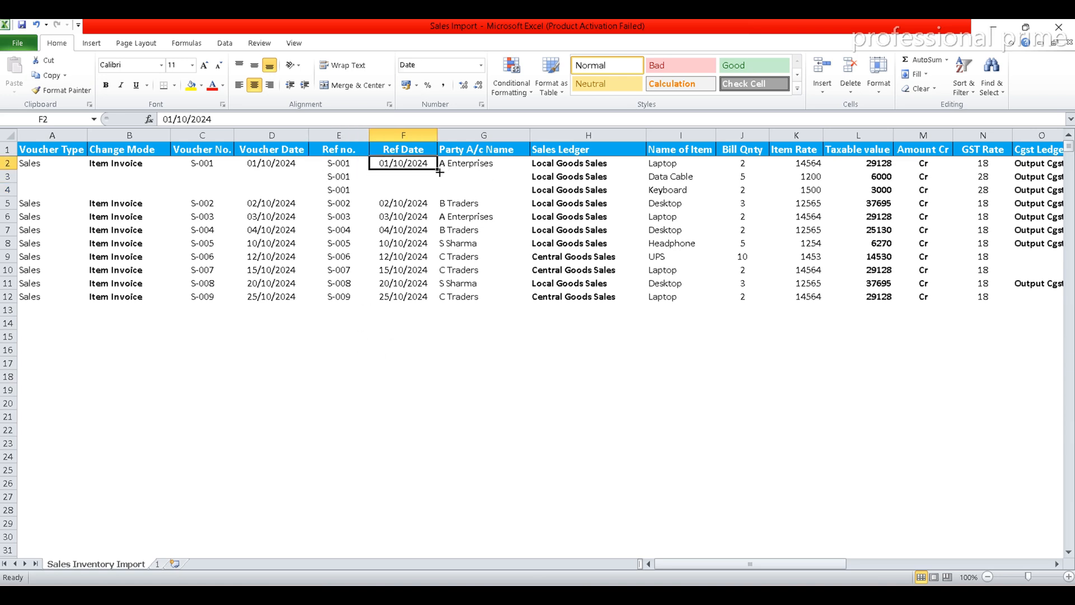
pyautogui.moveTo(439, 172); pyautogui.dragTo(440, 190)
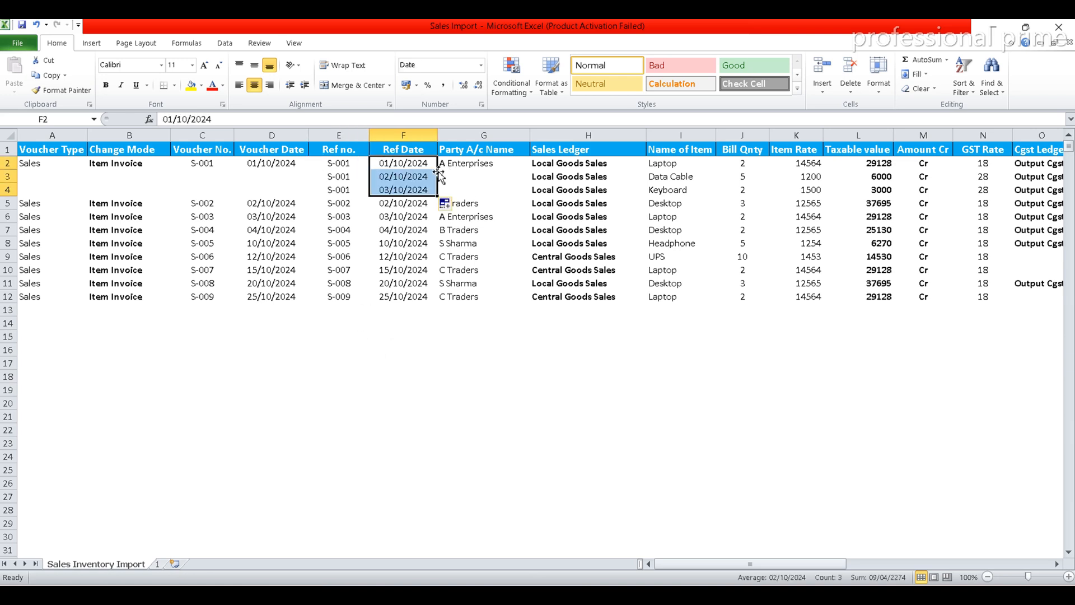
pyautogui.click(413, 163)
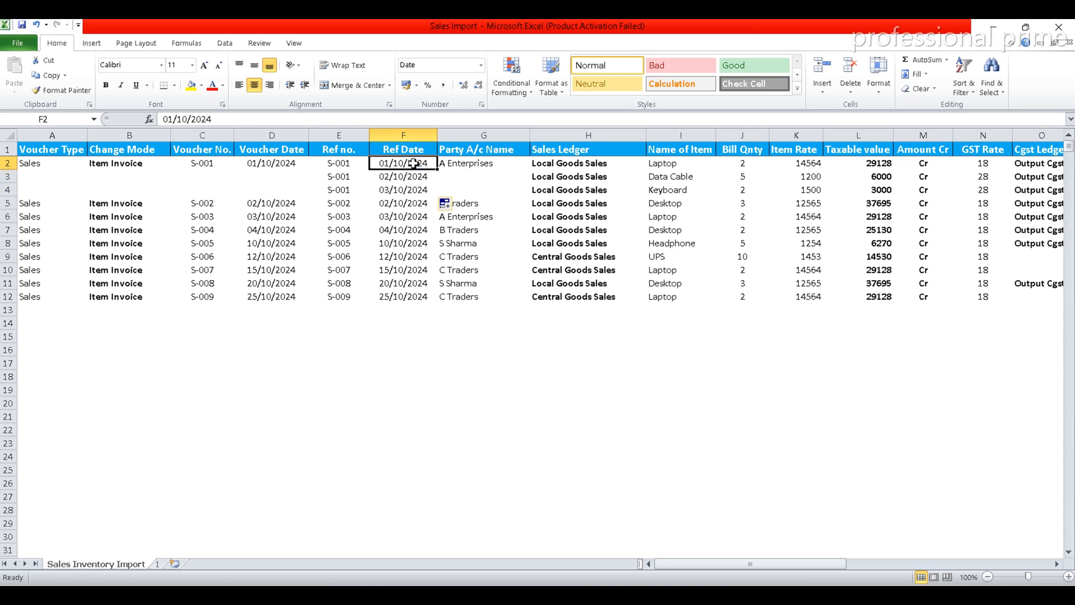
pyautogui.hotkey('ctrl', 'c')
pyautogui.press('Down')
pyautogui.hotkey('shift', 'Down')
pyautogui.press('Return')
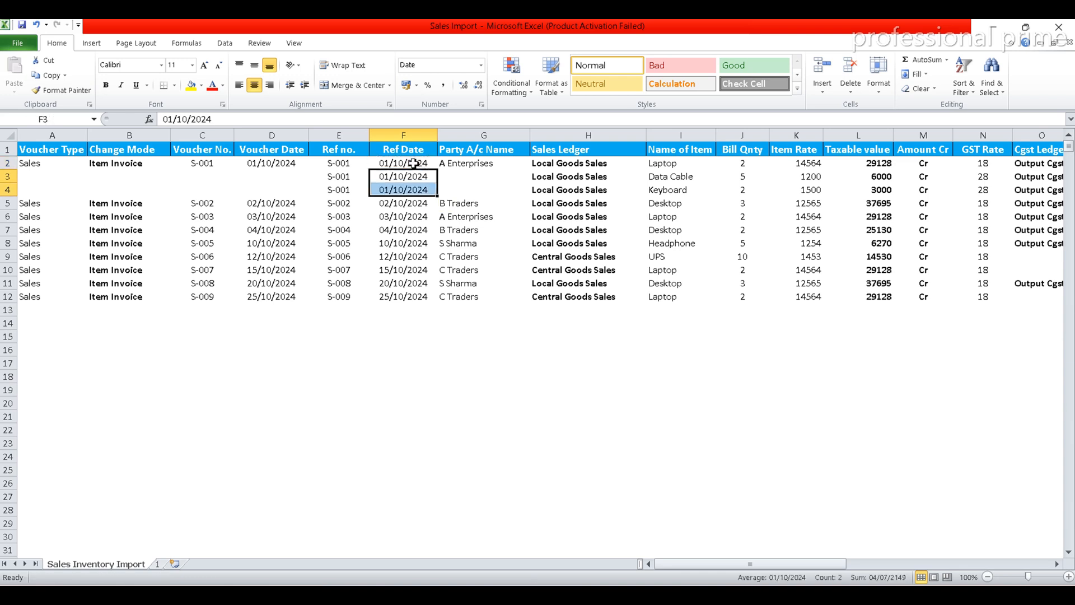
# Examine the Party A/c Name and Ref Date cells of the two added item rows
pyautogui.press('Up')
pyautogui.press('Right')
pyautogui.press('Down')
pyautogui.press('Down')
pyautogui.press('Down')
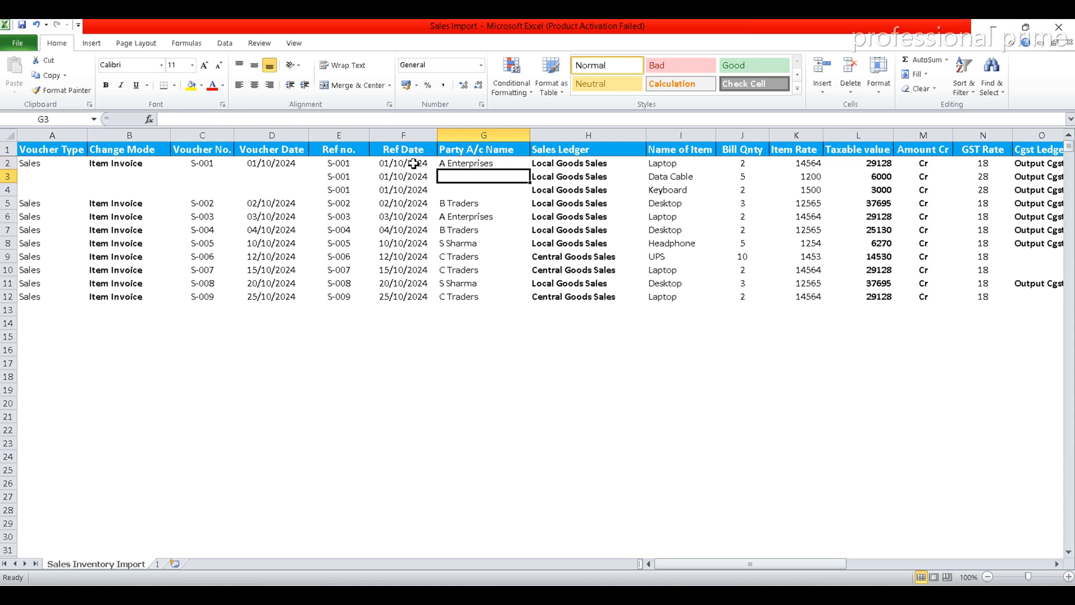
pyautogui.press('Up')
pyautogui.press('Up')
pyautogui.click(407, 181)
pyautogui.hotkey('shift', 'Down')
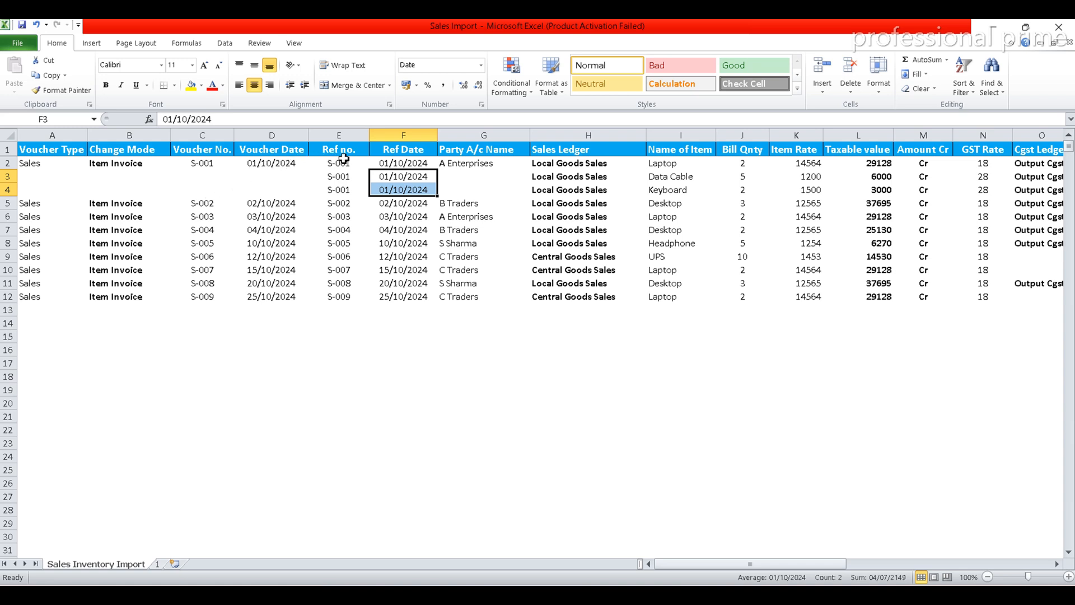
# Save the workbook and duplicate the S-009 invoice row 12 into rows 13 and 14
pyautogui.click(478, 187)
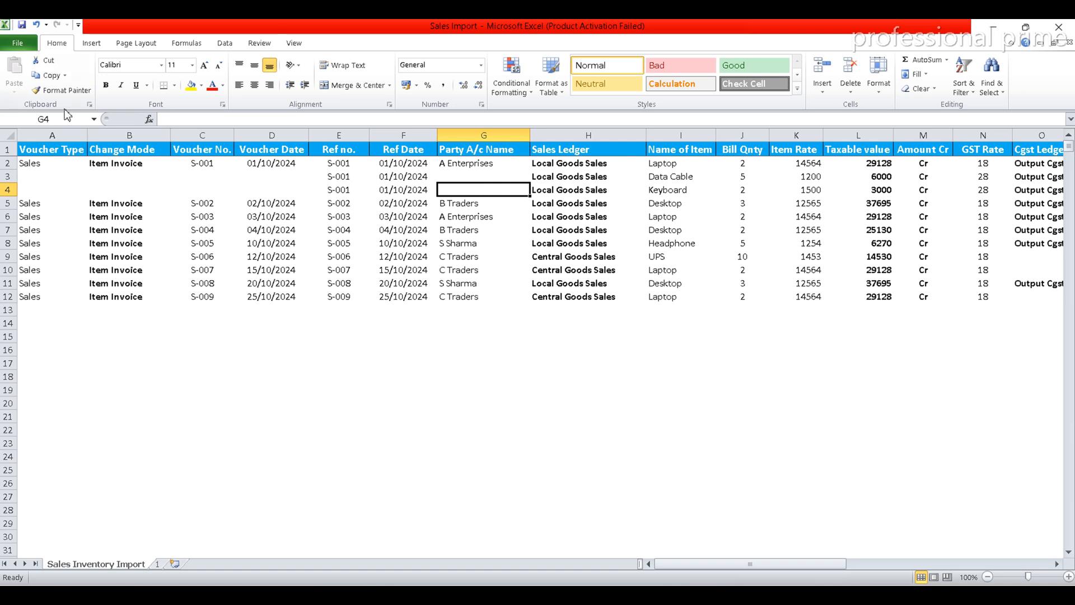
pyautogui.click(22, 26)
pyautogui.click(29, 299)
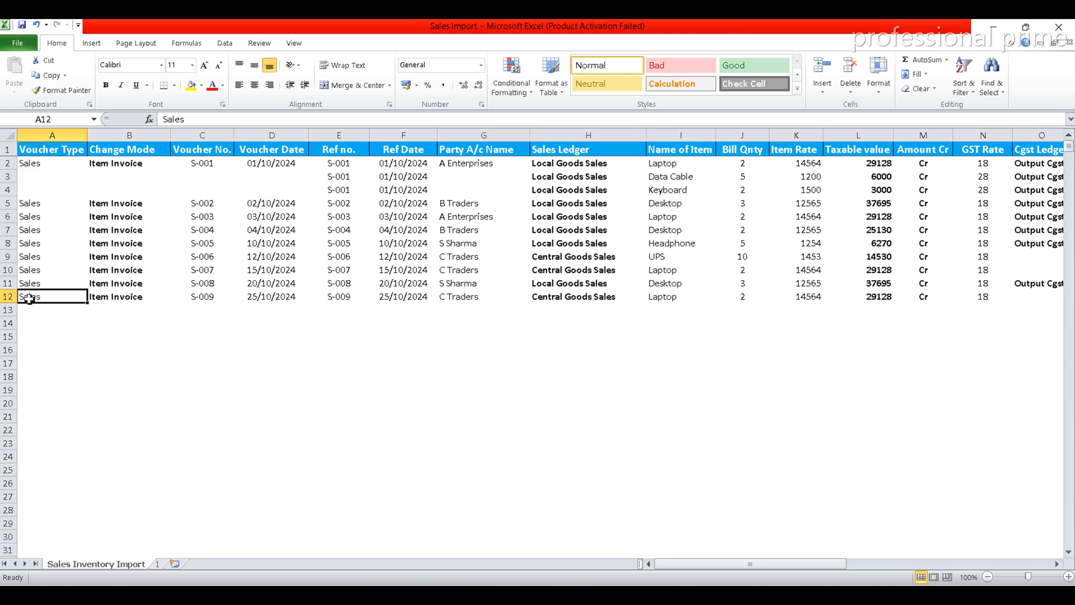
pyautogui.click(7, 300)
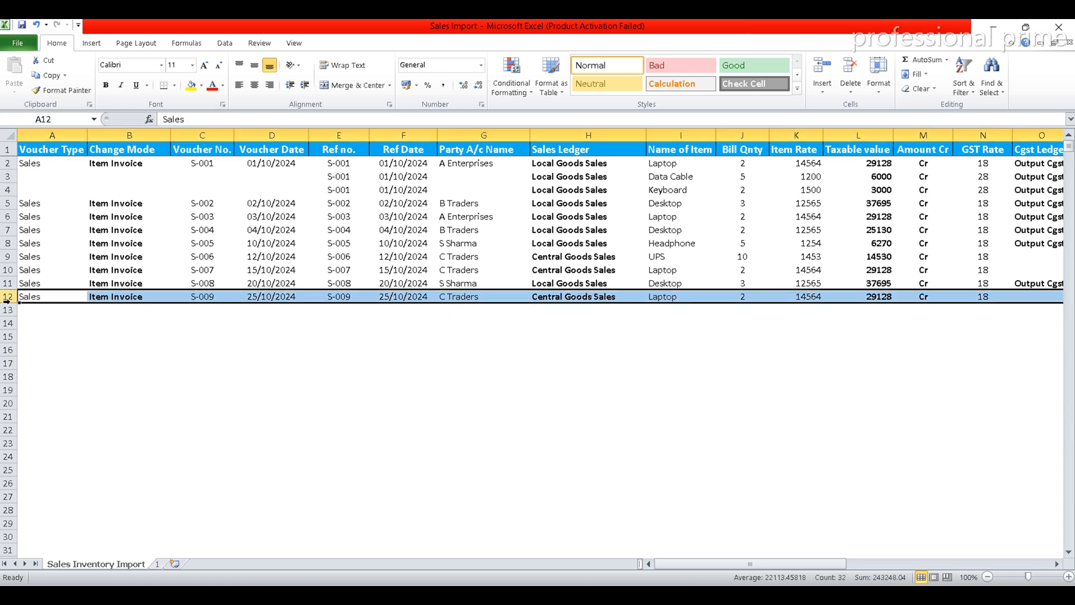
pyautogui.hotkey('ctrl', 'c')
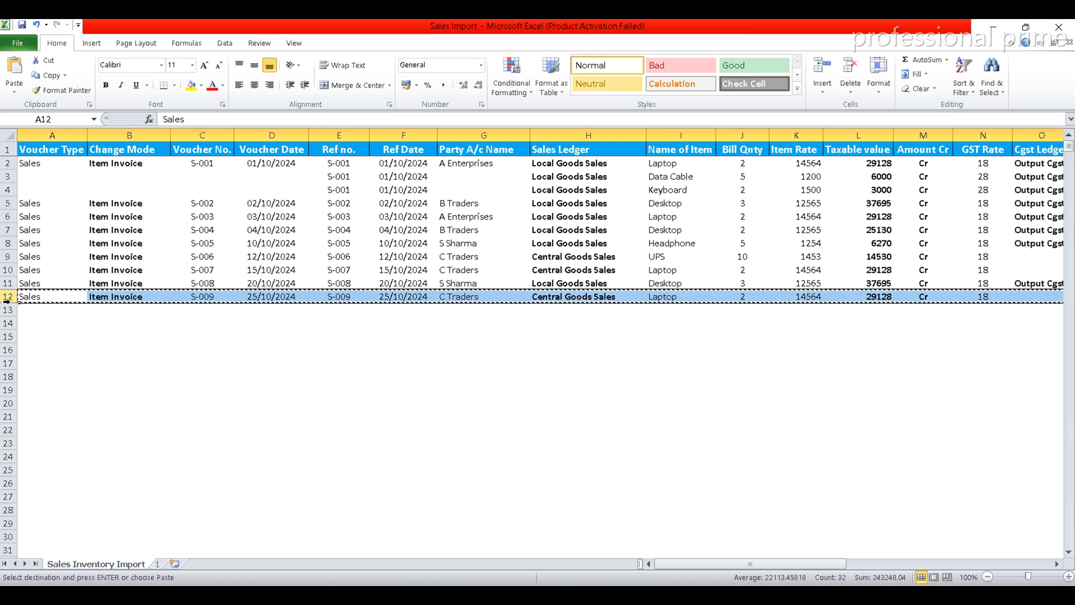
pyautogui.press('Down')
pyautogui.hotkey('shift', 'Down')
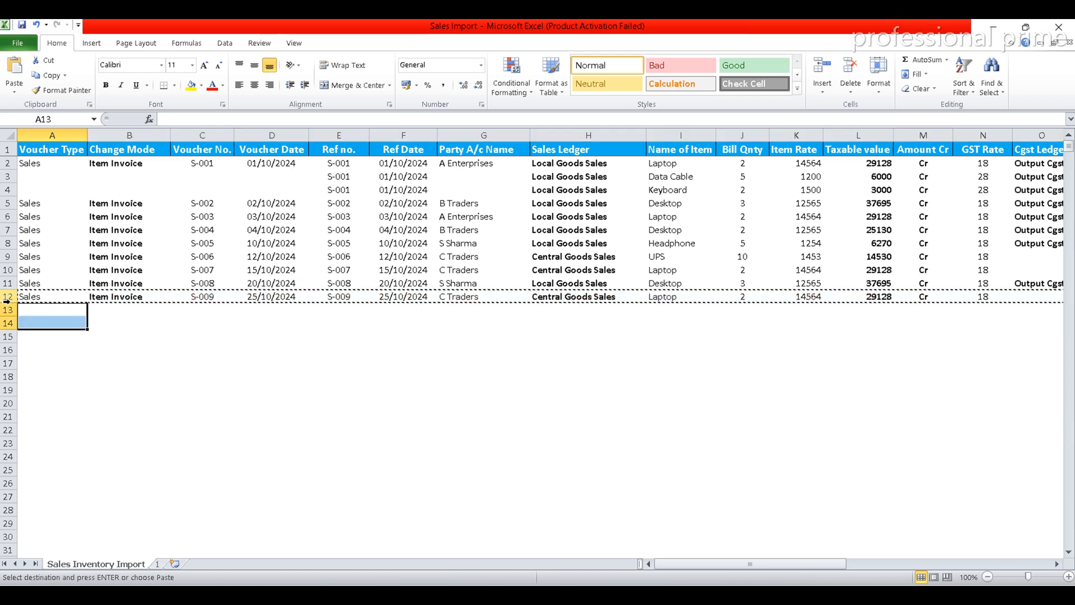
pyautogui.hotkey('ctrl', 'v')
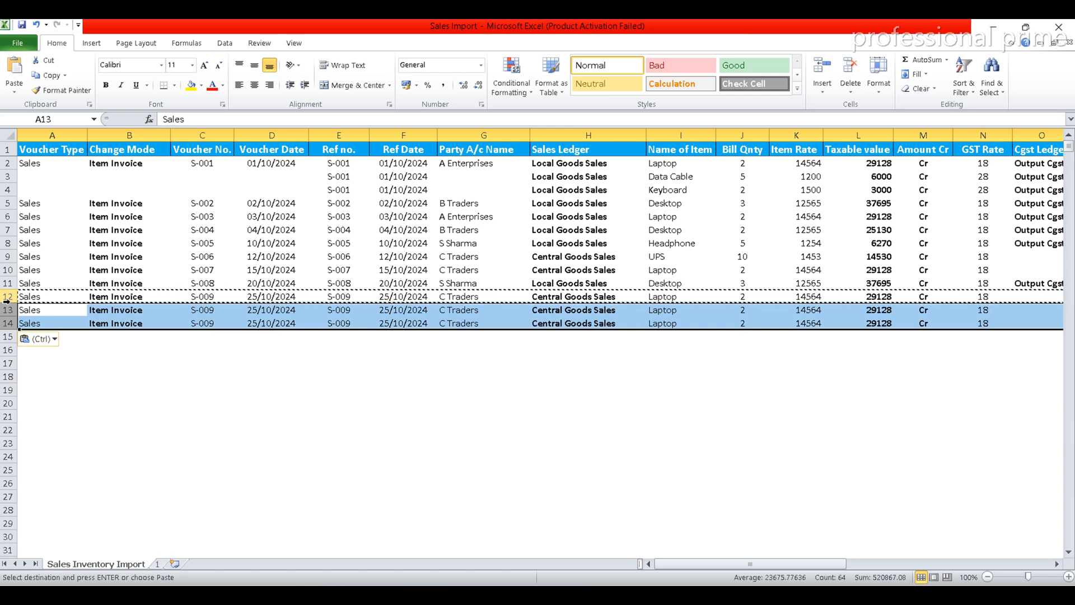
pyautogui.press('Escape')
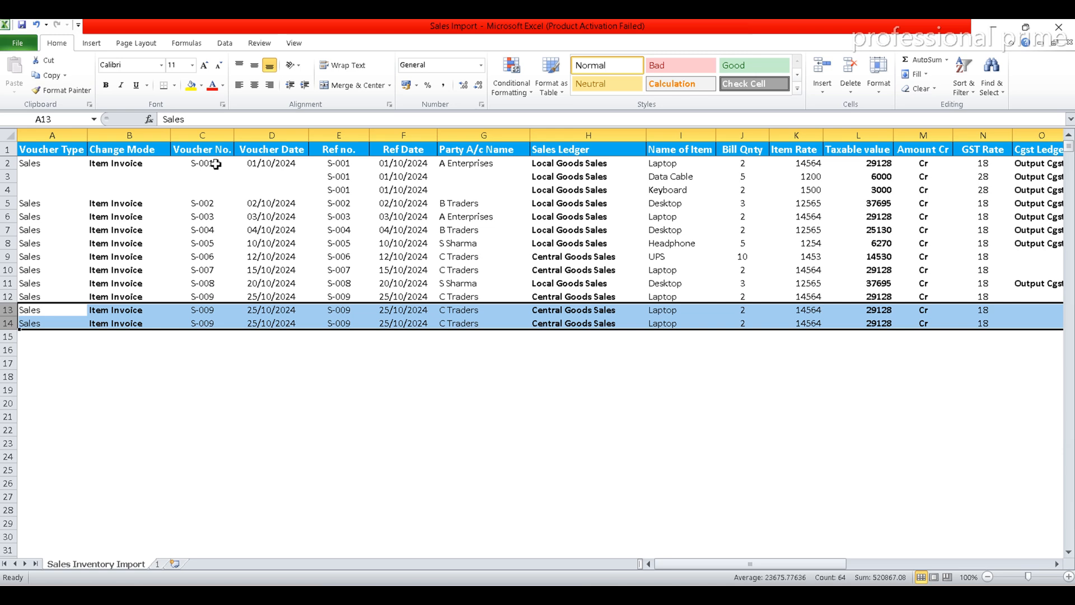
# Clear the contents of the Voucher No. and Voucher Date cells in the two duplicated rows, C13:D14
pyautogui.click(203, 298)
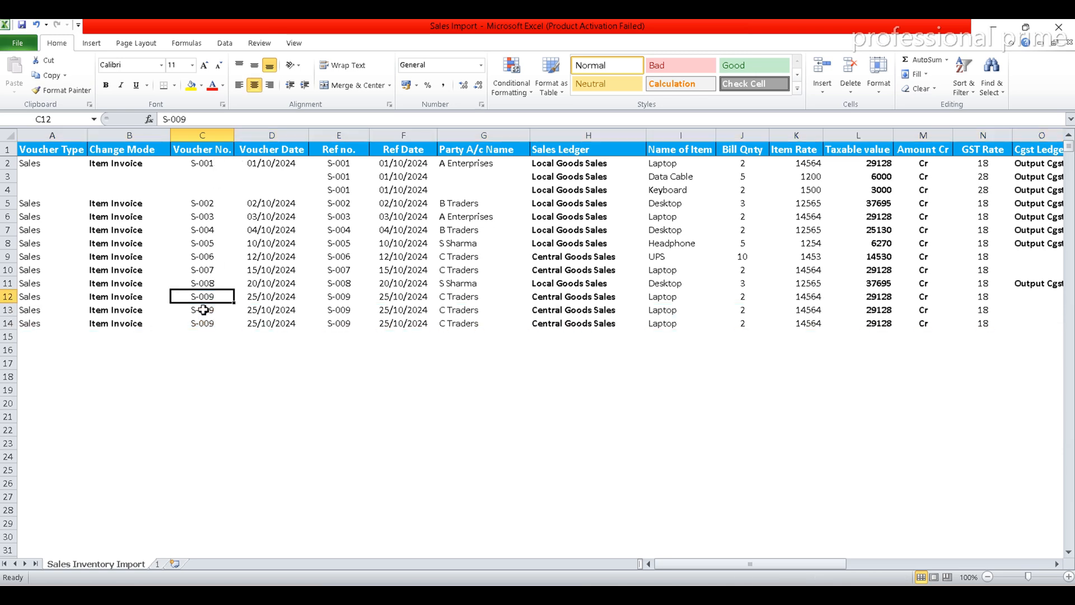
pyautogui.click(203, 310)
pyautogui.hotkey('shift', 'Down')
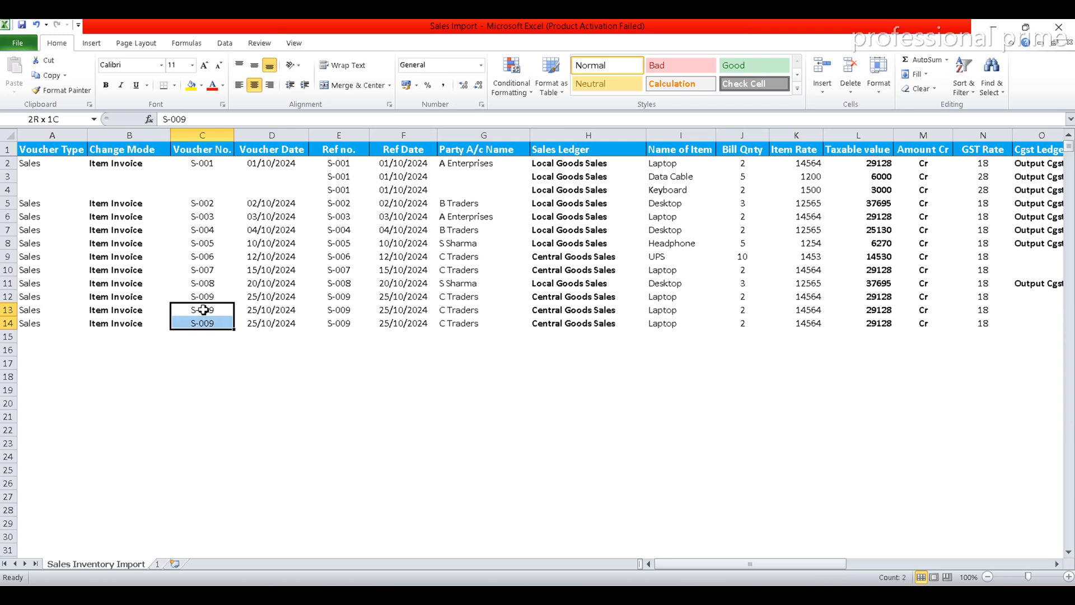
pyautogui.hotkey('shift', 'Right')
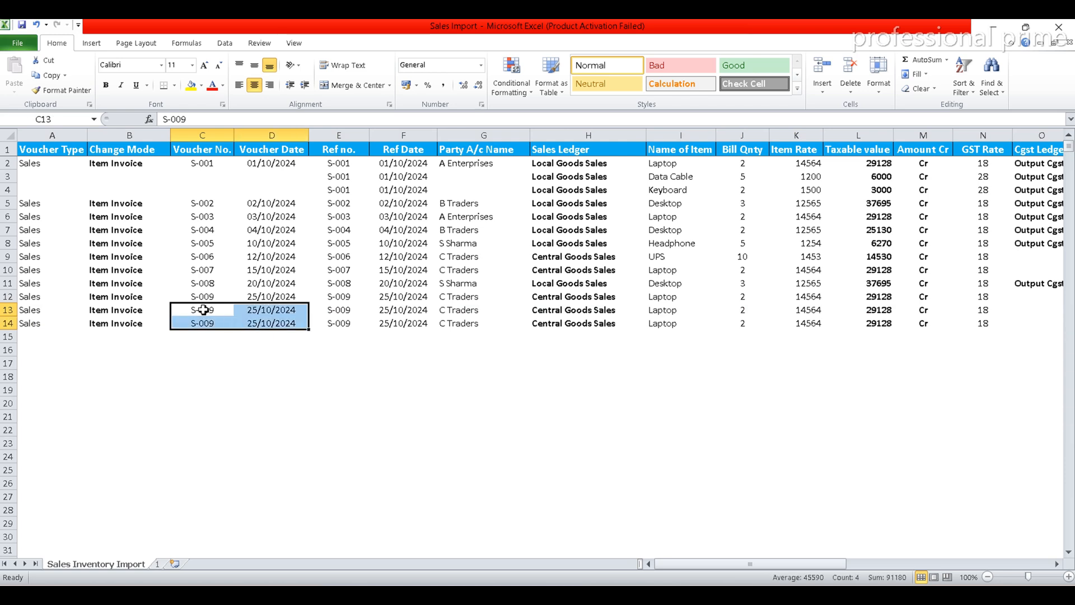
pyautogui.click(922, 89)
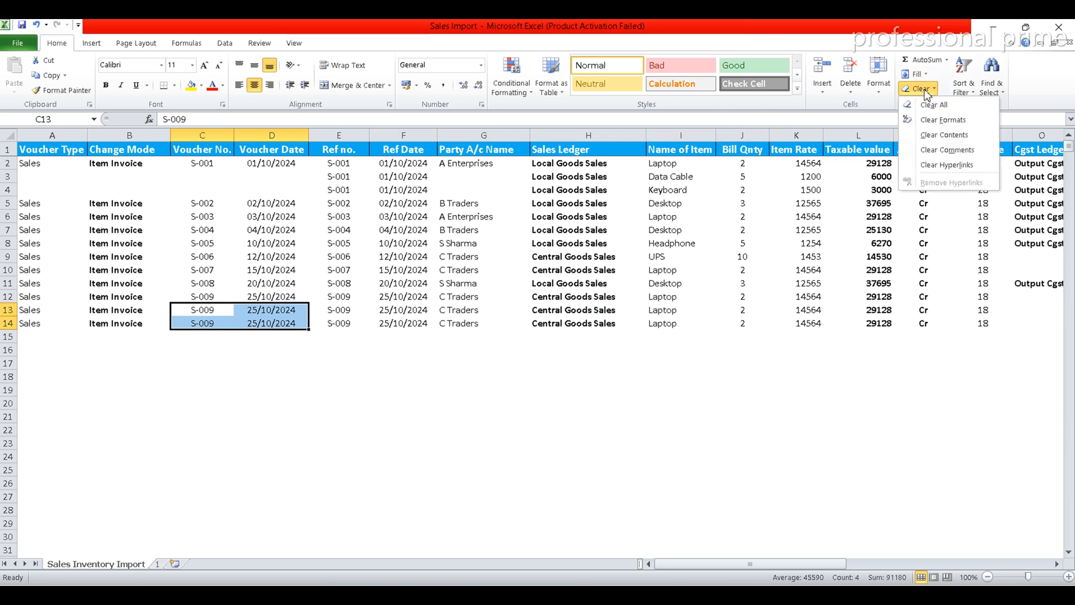
pyautogui.click(945, 135)
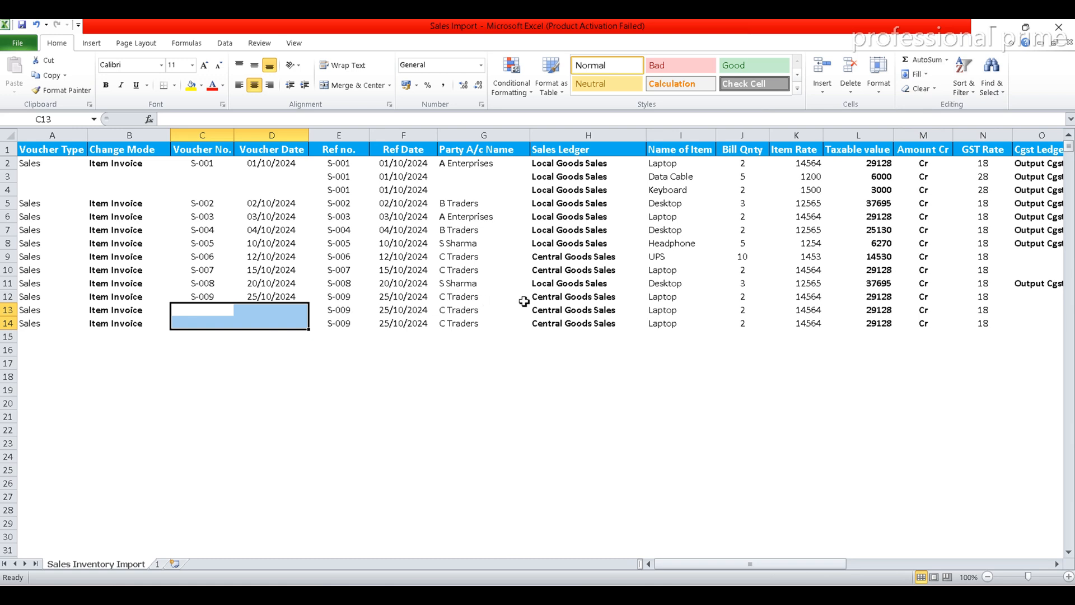
# Set the Name of Item to Desktop in row 13 and Keyboard in row 14
pyautogui.click(658, 311)
pyautogui.write('Desktop')
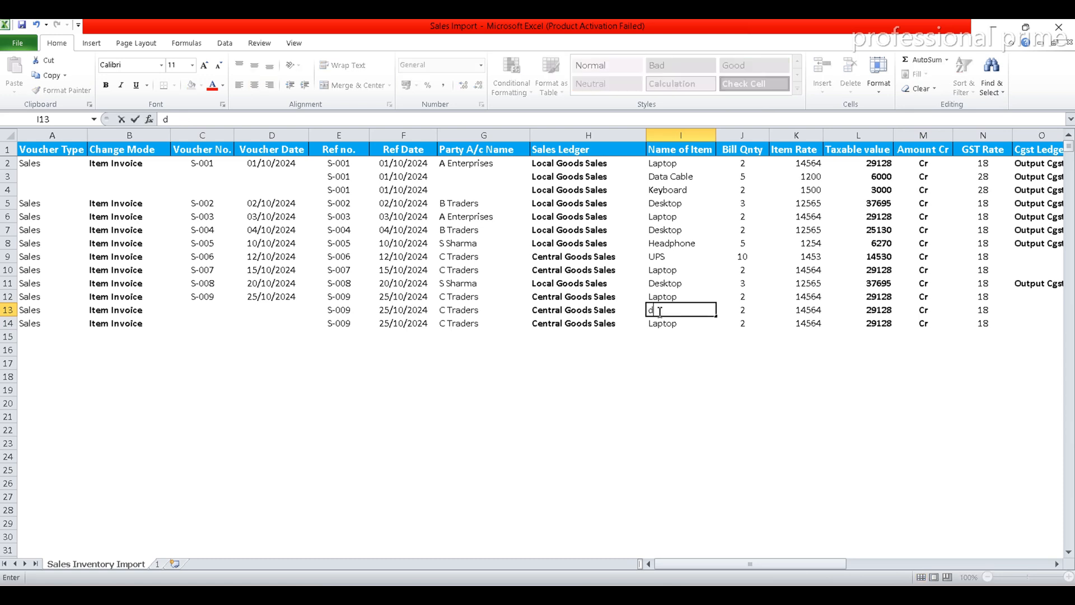
pyautogui.press('Return')
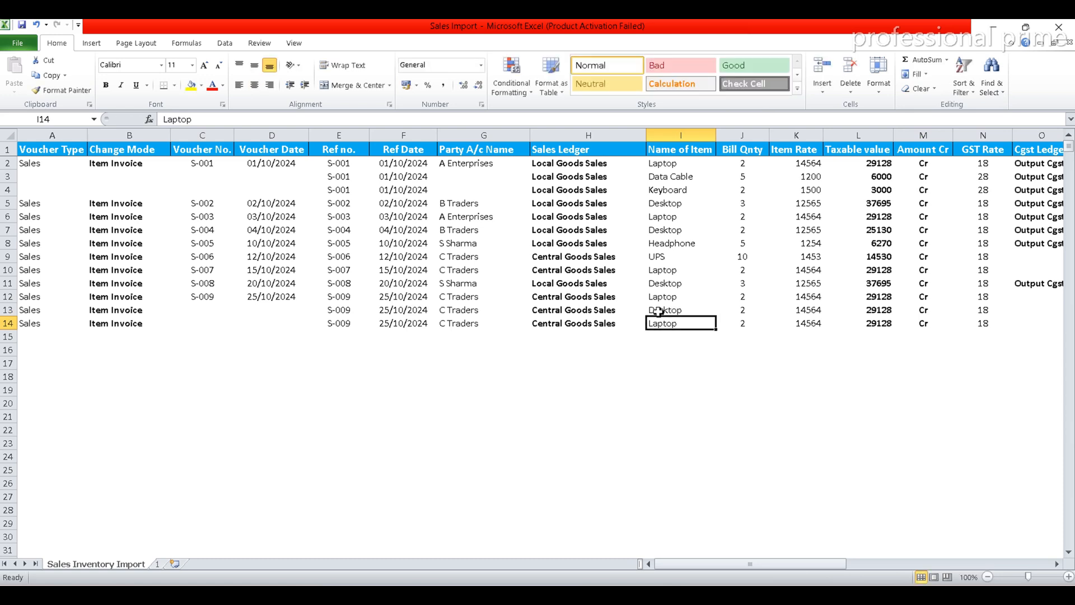
pyautogui.write('ka')
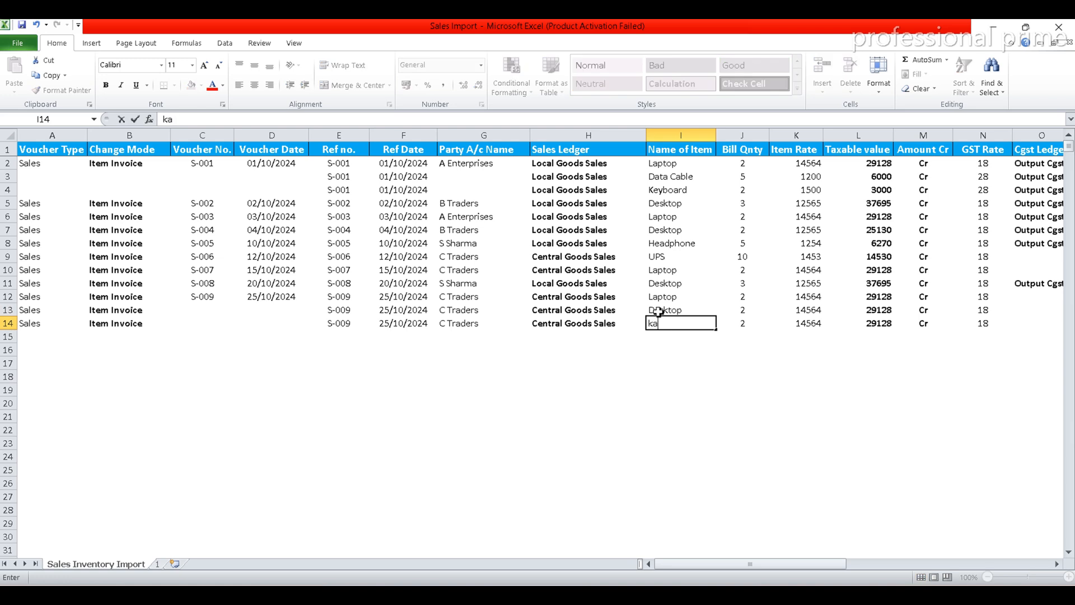
pyautogui.press('Return')
pyautogui.press('Up')
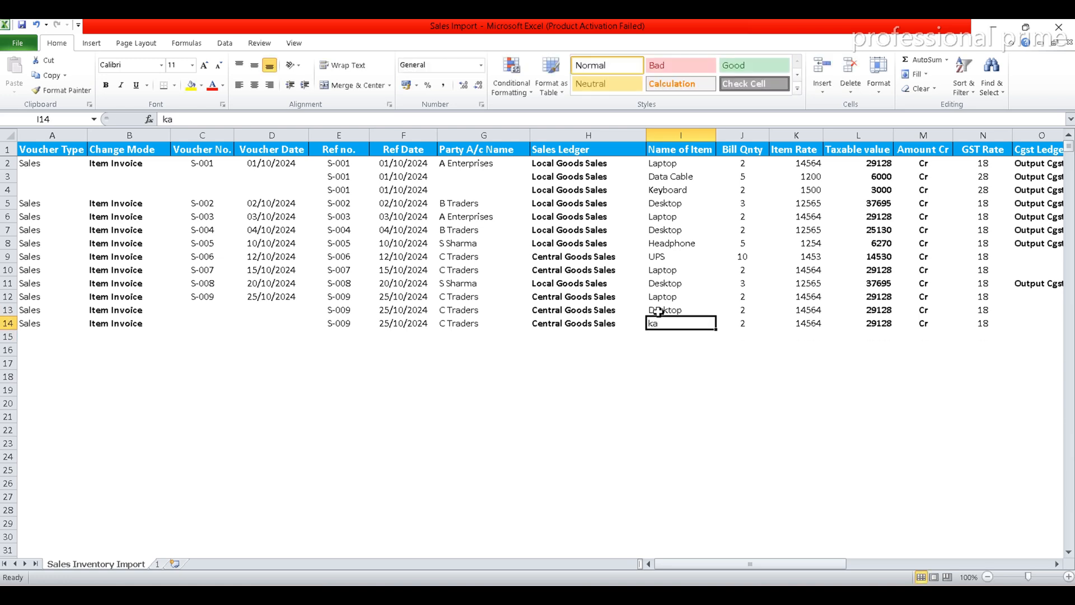
pyautogui.write('k')
pyautogui.hotkey('ctrl', 'Return')
# Set the Bill Qnty of the Desktop item in row 13 to 5
pyautogui.press('Up')
pyautogui.press('Right')
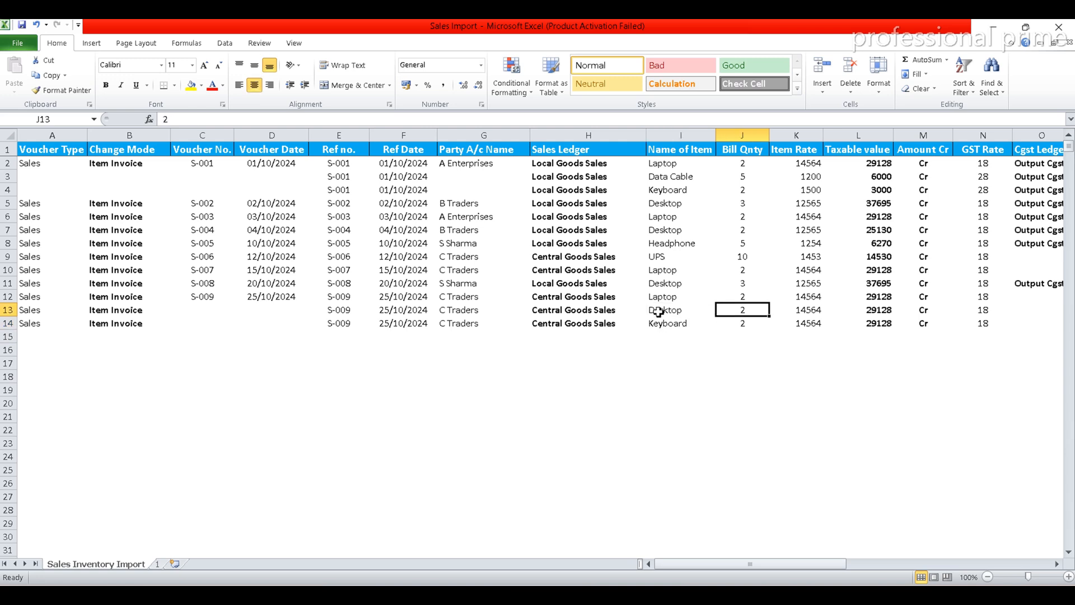
pyautogui.write('5')
pyautogui.press('Return')
pyautogui.write('10')
pyautogui.press('Return')
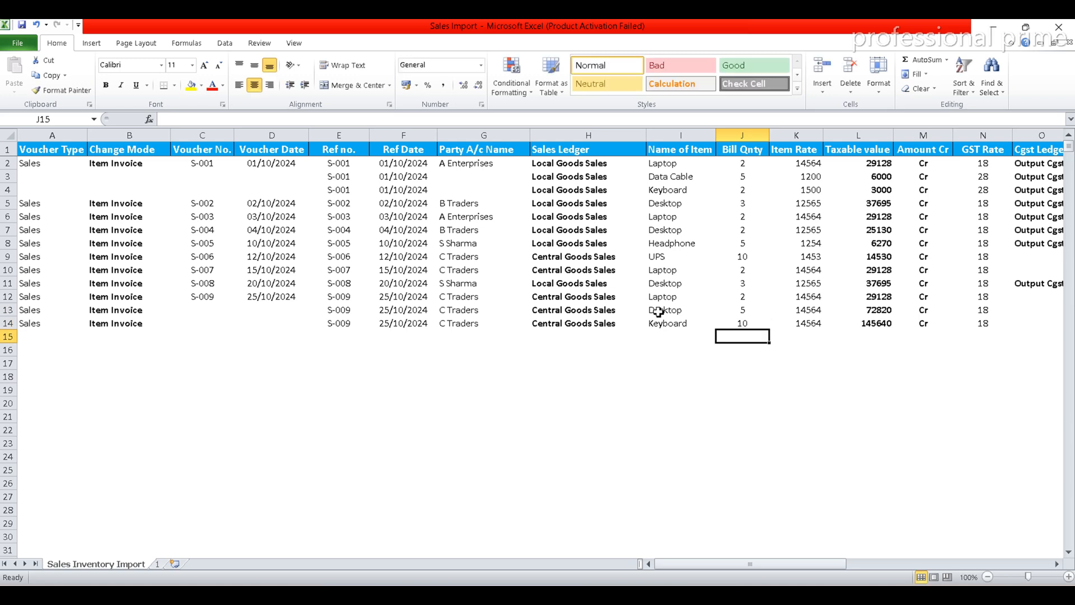
pyautogui.hotkey('ctrl', 'z')
# Set the Item Rate to 12565 for the Desktop in row 13 and 1500 for the Keyboard in row 14
pyautogui.press('Up')
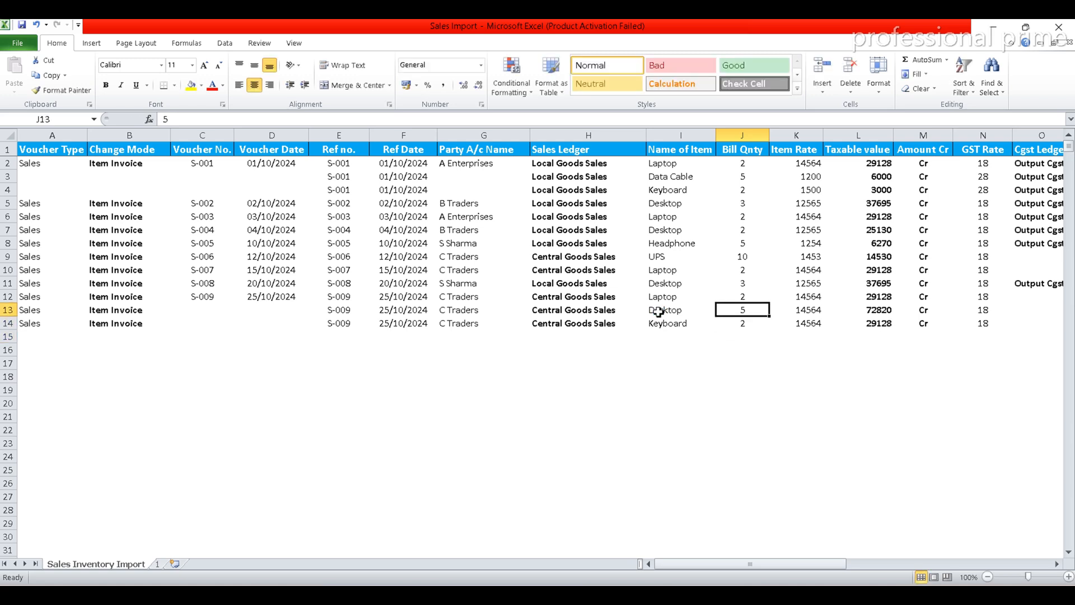
pyautogui.press('Right')
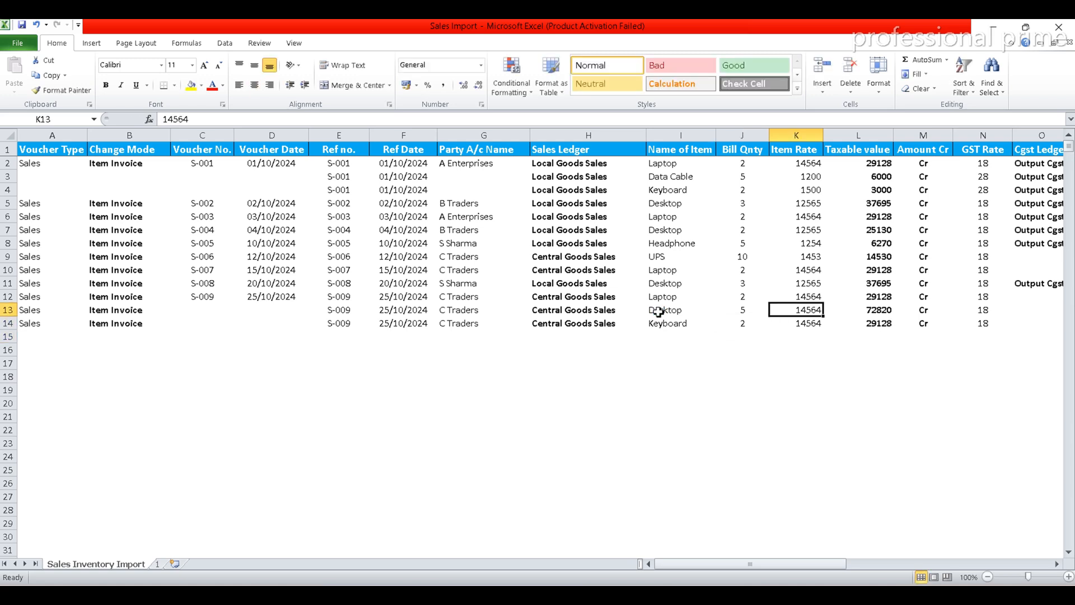
pyautogui.write('12565')
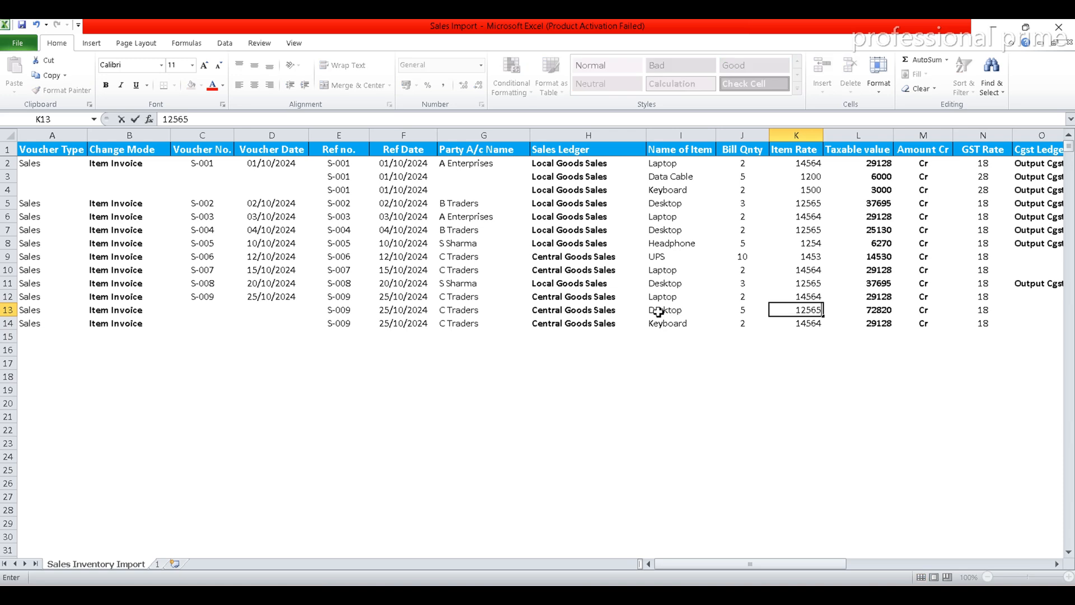
pyautogui.press('Return')
pyautogui.write('1')
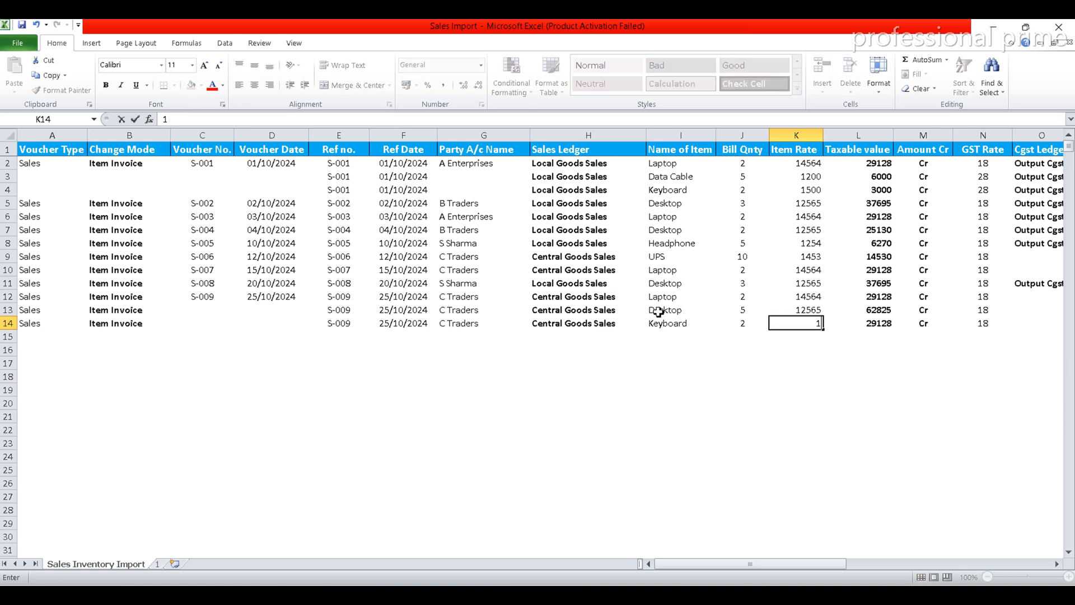
pyautogui.write('500')
pyautogui.press('Return')
# Set the GST Rate of the Keyboard item in row 14 to 28
pyautogui.press('Up')
pyautogui.press('Up')
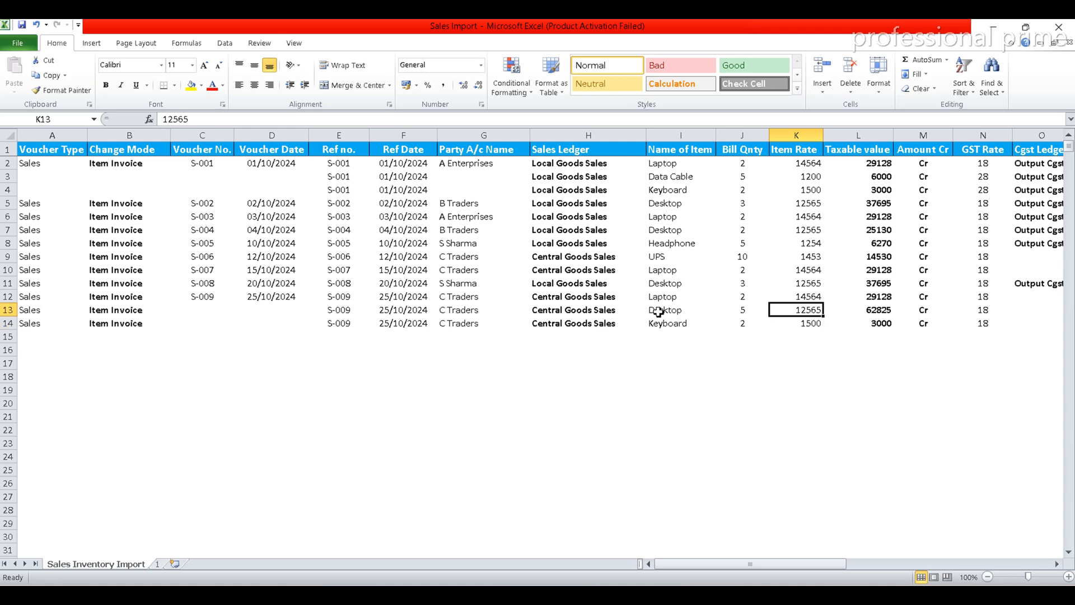
pyautogui.press('Right')
pyautogui.press('Right')
pyautogui.press('Right')
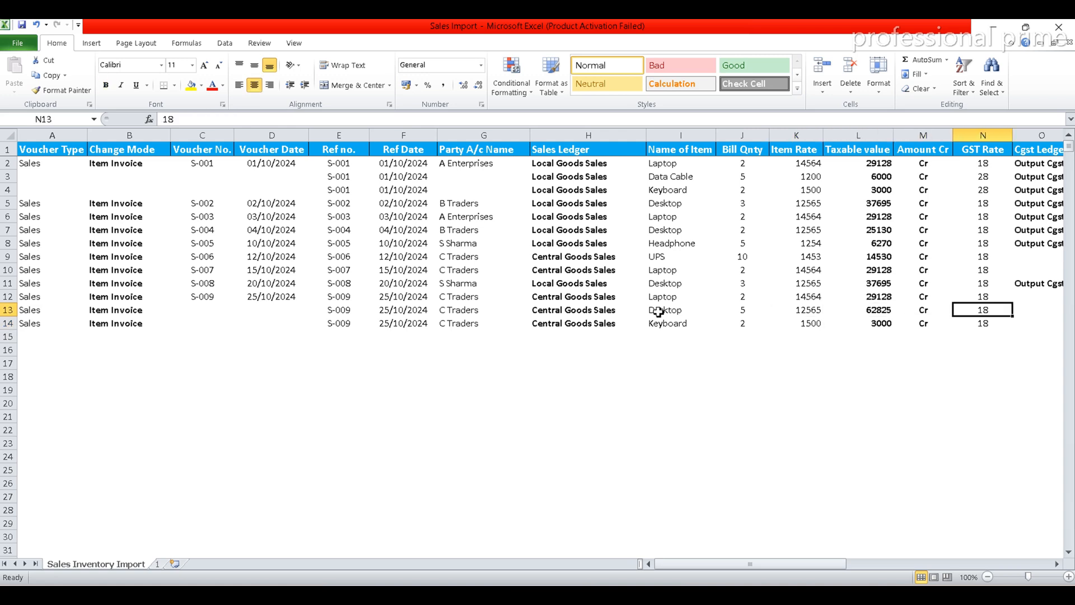
pyautogui.press('Down')
pyautogui.write('28')
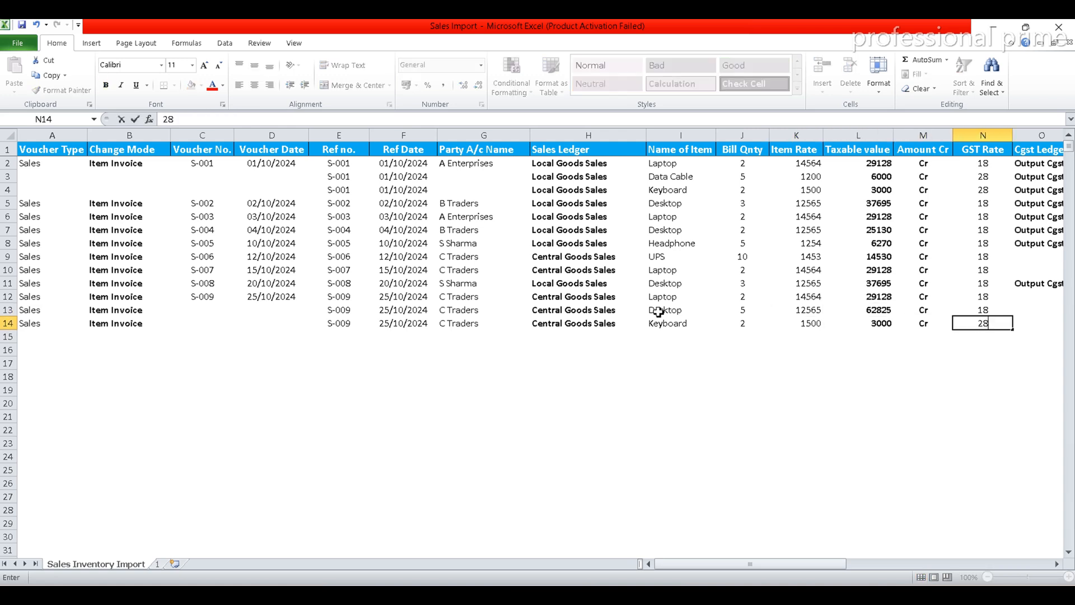
pyautogui.press('Return')
# Fill the Cgst Ledger formula from O11 down the column over the S-009 item rows
pyautogui.press('Up')
pyautogui.press('Up')
pyautogui.press('Up')
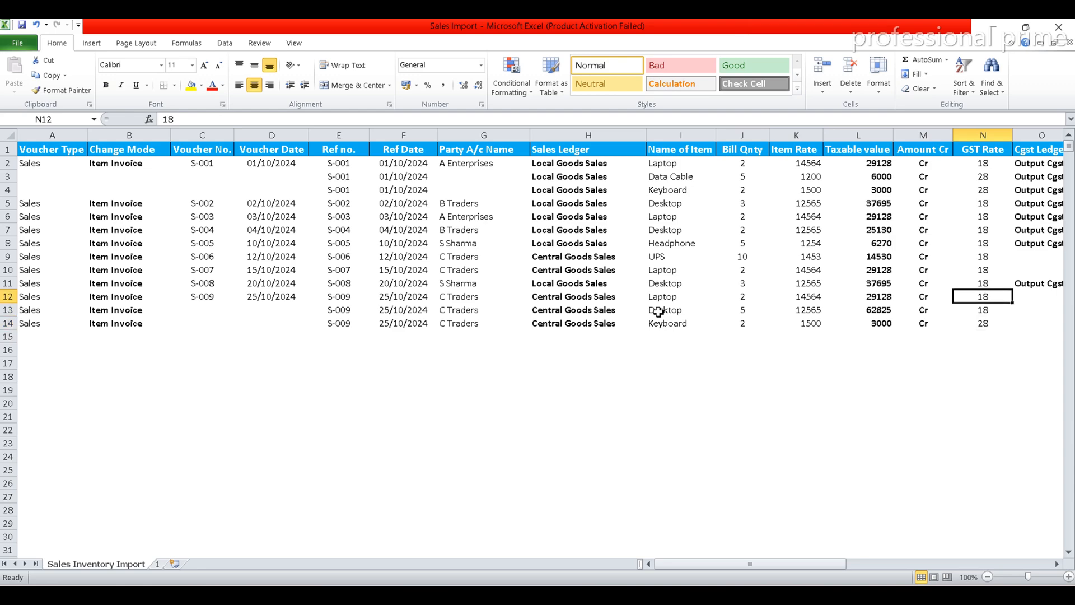
pyautogui.press('Right')
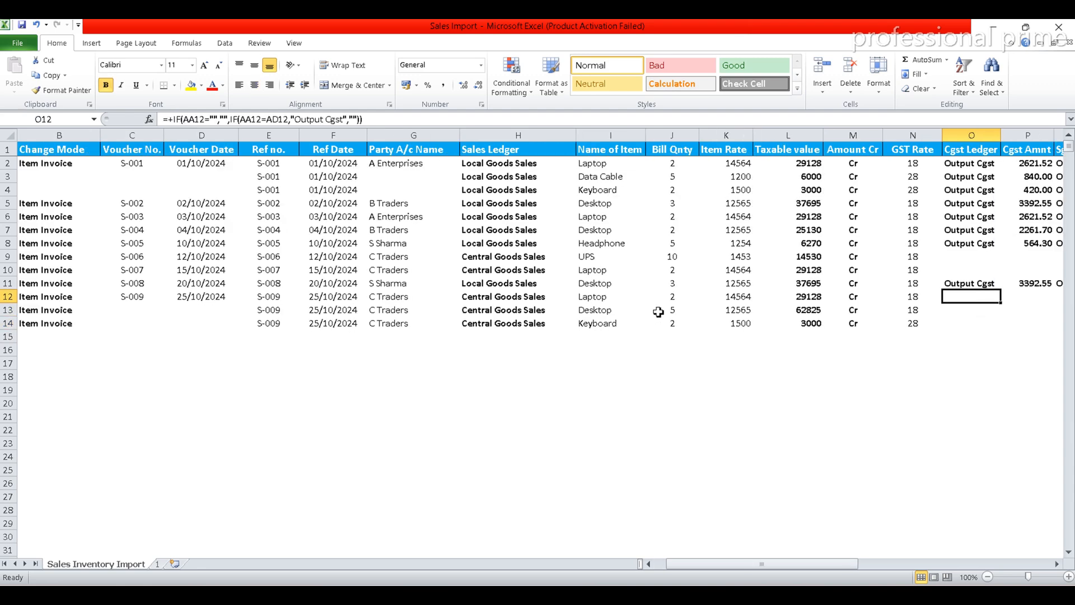
pyautogui.press('Up')
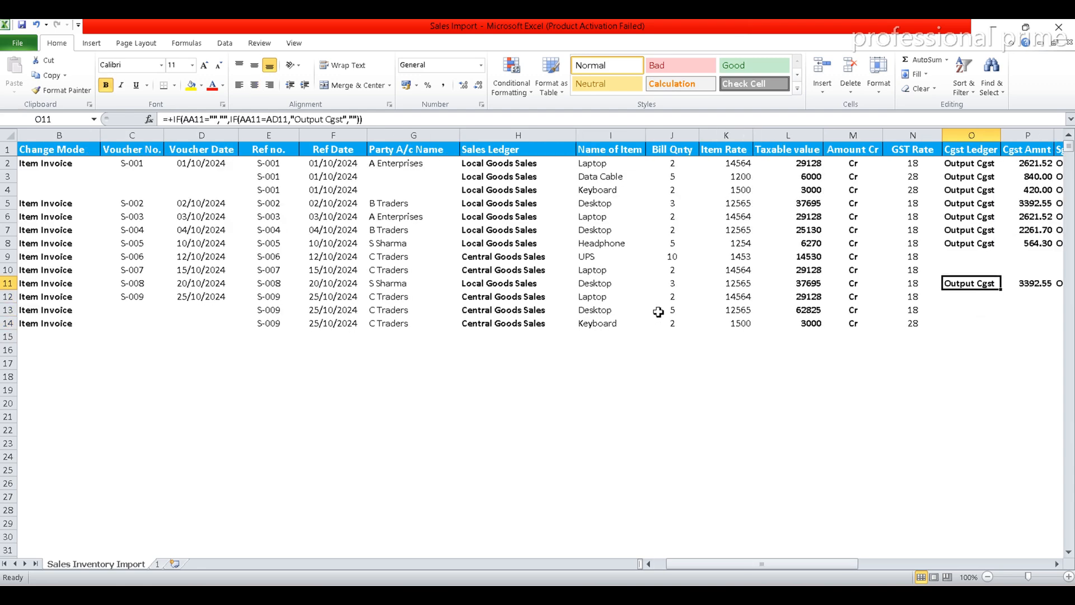
pyautogui.doubleClick(1003, 292)
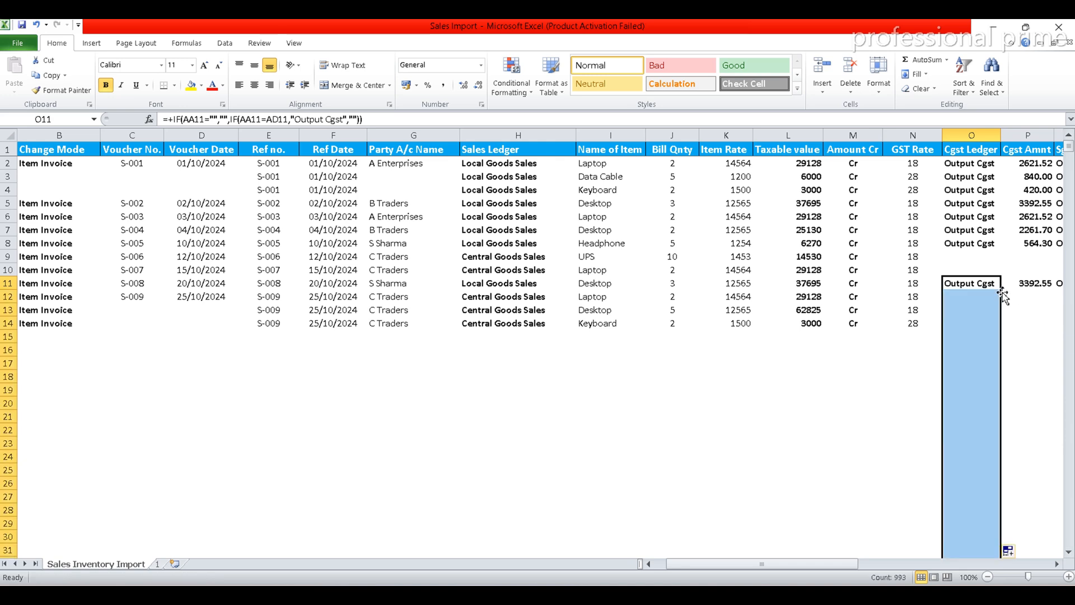
# Examine the Sgst, Igst, Total inv value, bill and round-off columns for the three S-009 item rows
pyautogui.click(955, 302)
pyautogui.press('Right')
pyautogui.press('Right')
pyautogui.press('Right')
pyautogui.press('Right')
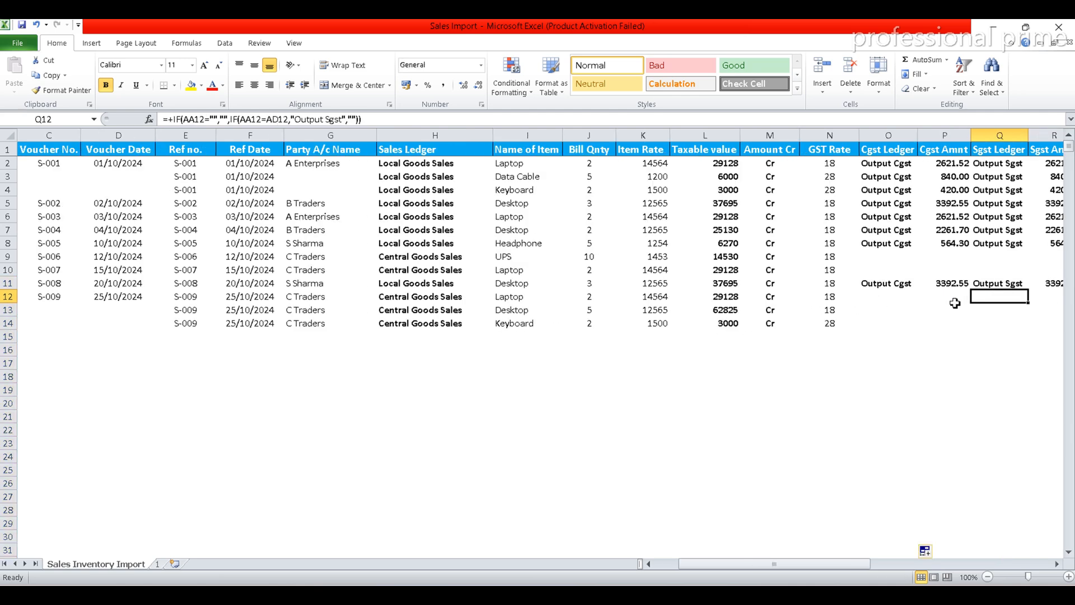
pyautogui.press('Down')
pyautogui.press('Down')
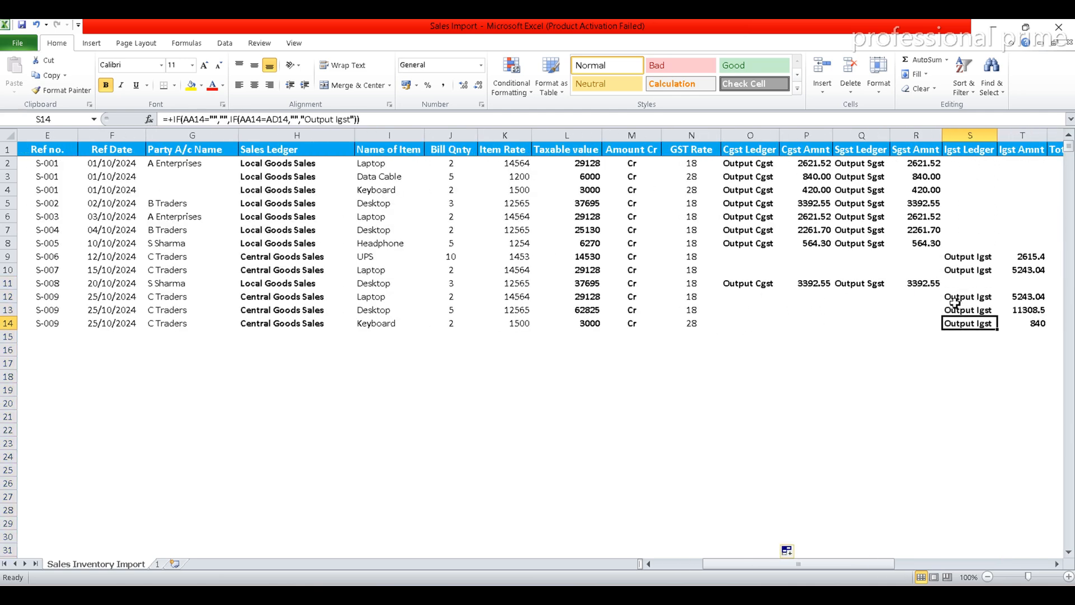
pyautogui.press('Up')
pyautogui.press('Up')
pyautogui.press('Up')
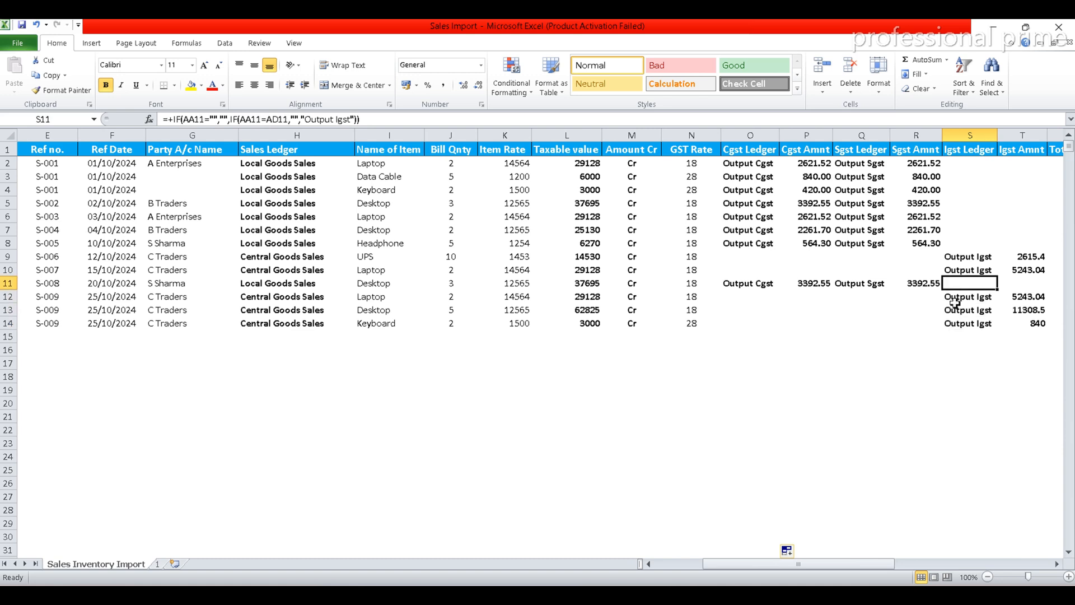
pyautogui.press('Down')
pyautogui.press('Right')
pyautogui.press('Right')
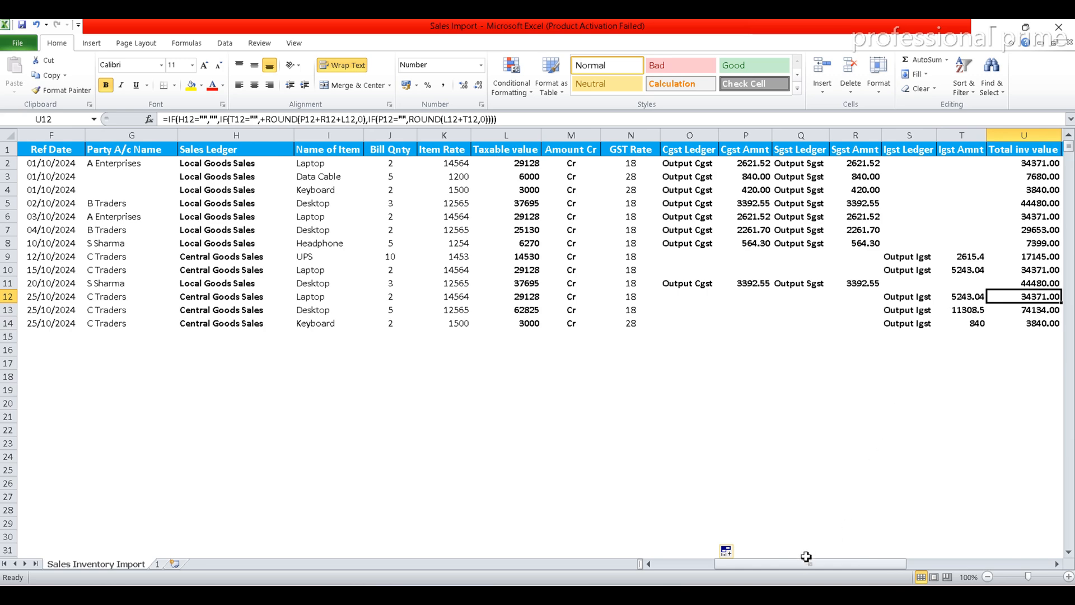
pyautogui.moveTo(798, 564); pyautogui.dragTo(952, 566)
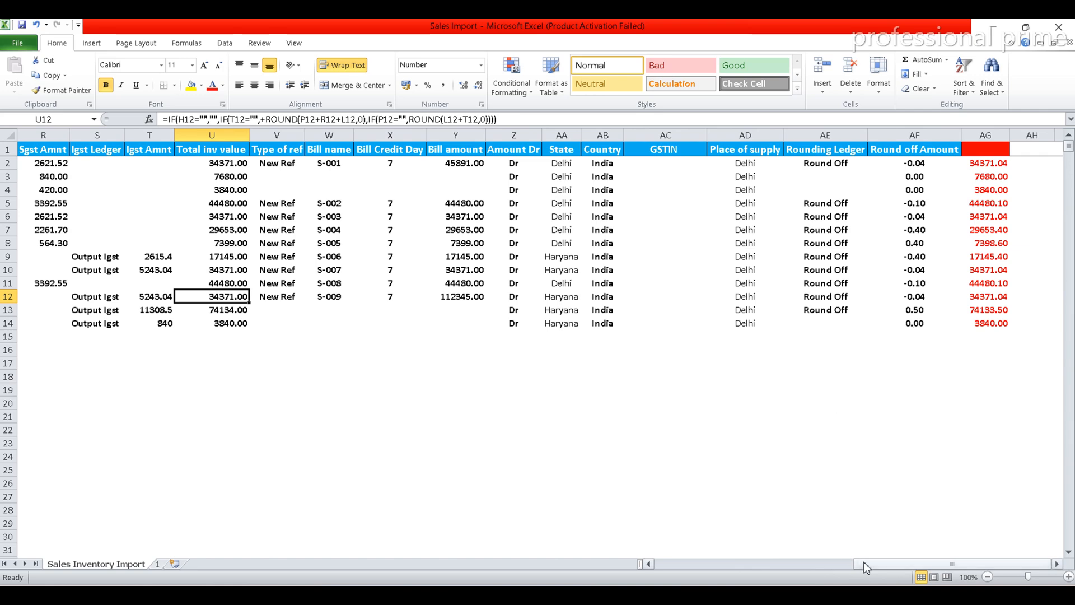
pyautogui.moveTo(864, 562); pyautogui.dragTo(613, 569)
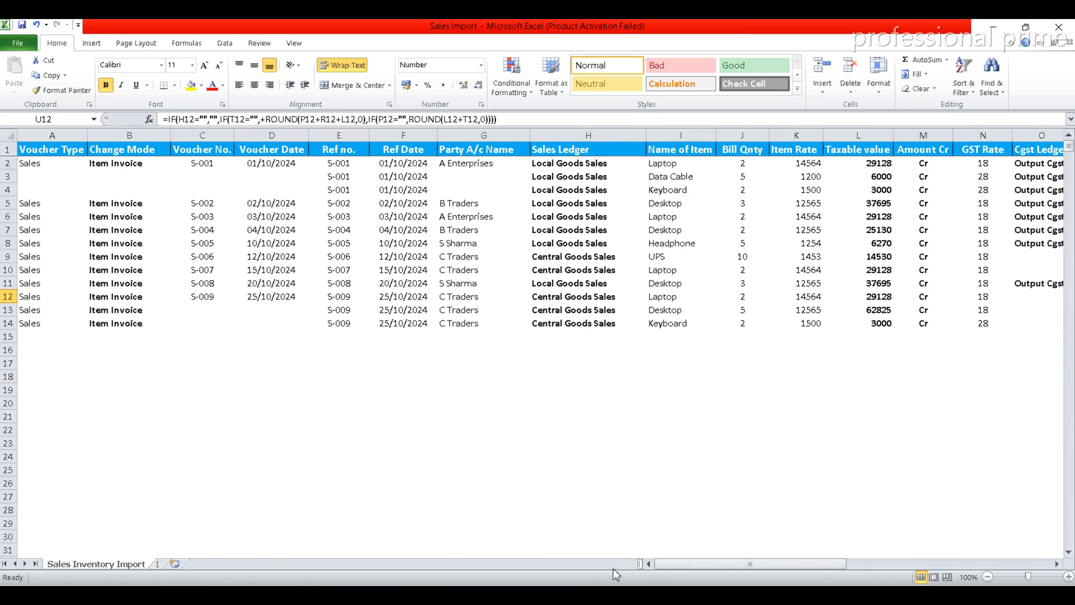
# Save the sales import workbook and check the company's Profit & Loss A/c in TallyPrime
pyautogui.click(23, 26)
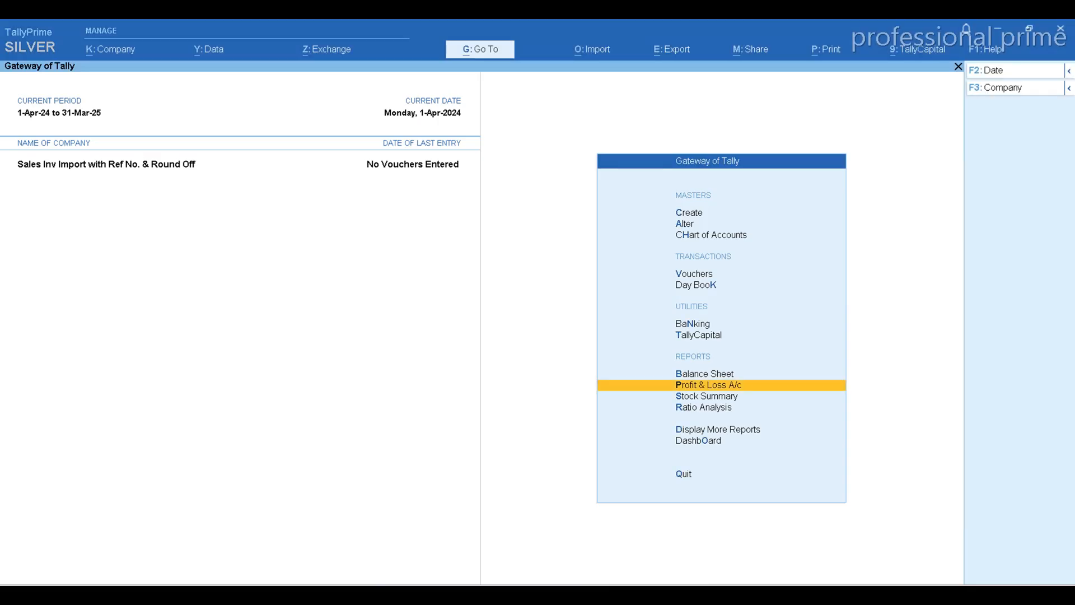
pyautogui.press('Return')
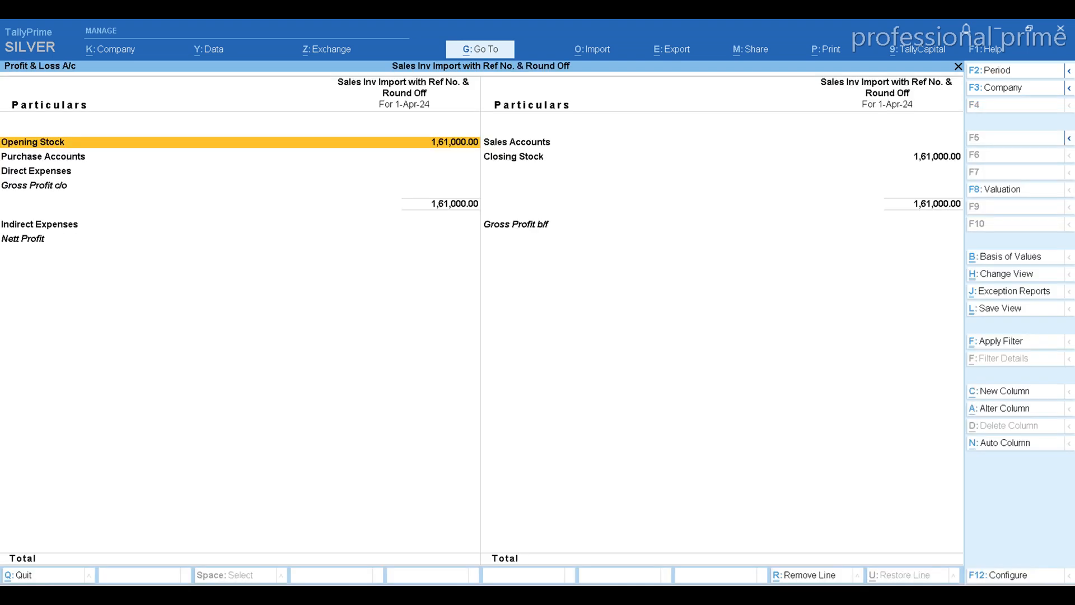
pyautogui.press('Right')
pyautogui.press('Escape')
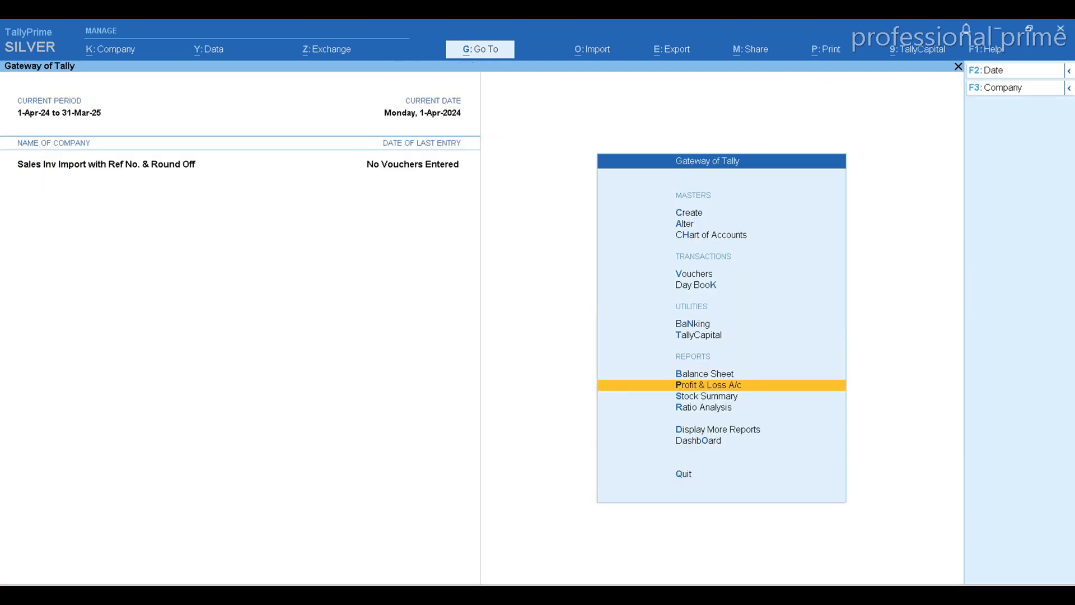
# Import transactions from the Sales Inventory Import worksheet of Sales Import.xlsx using the Sales Inventory Inv Import mapping template, without a company data backup
pyautogui.click(603, 55)
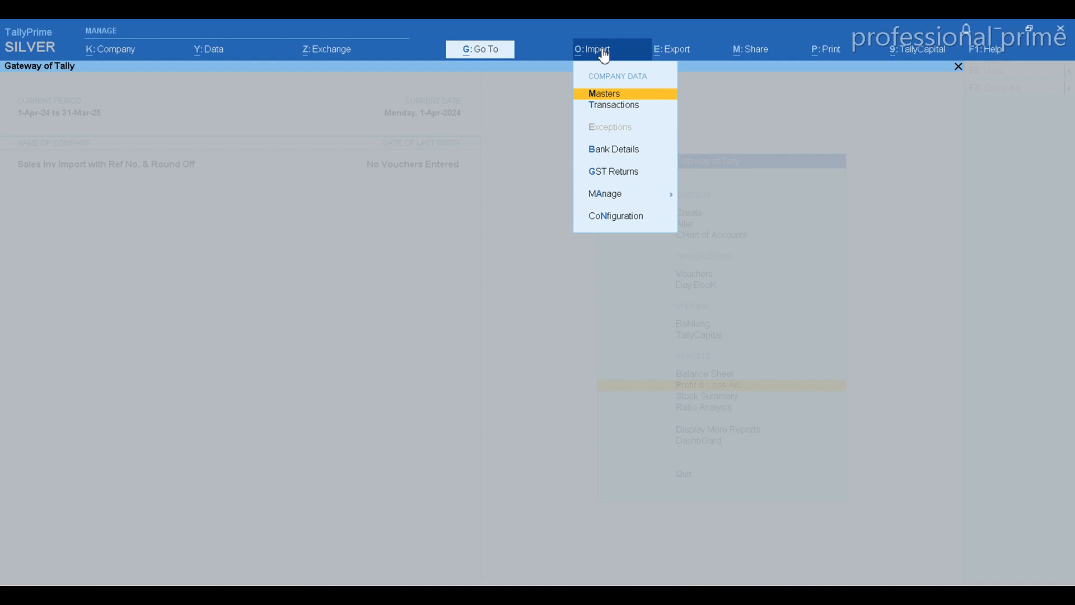
pyautogui.press('Down')
pyautogui.press('Return')
pyautogui.press('Return')
pyautogui.press('Return')
pyautogui.press('Return')
pyautogui.press('Return')
pyautogui.press('Return')
pyautogui.press('Return')
pyautogui.press('Return')
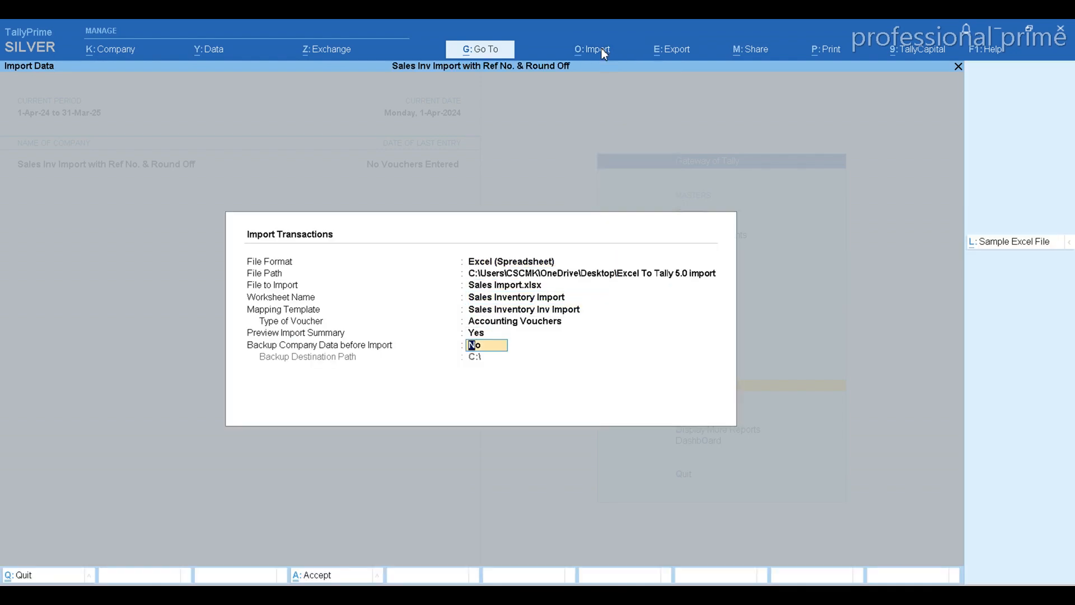
pyautogui.press('Return')
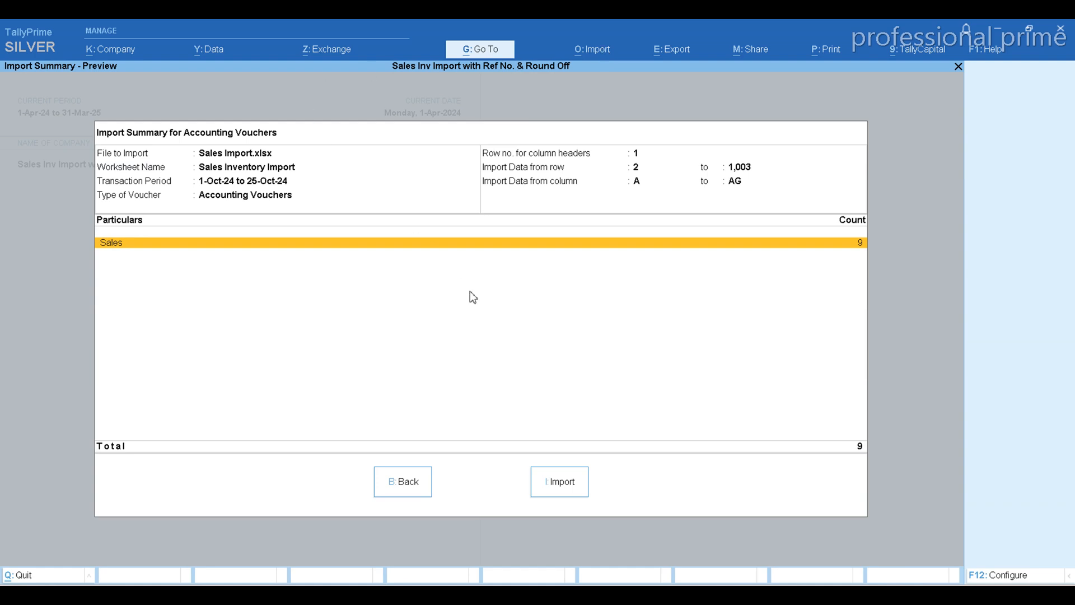
pyautogui.click(558, 475)
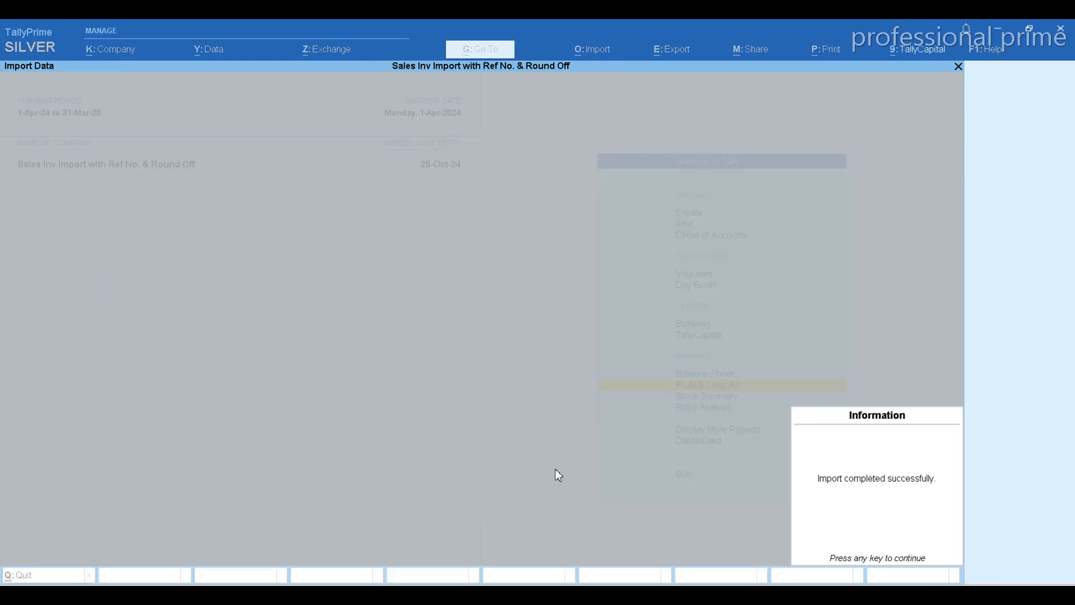
pyautogui.press('Return')
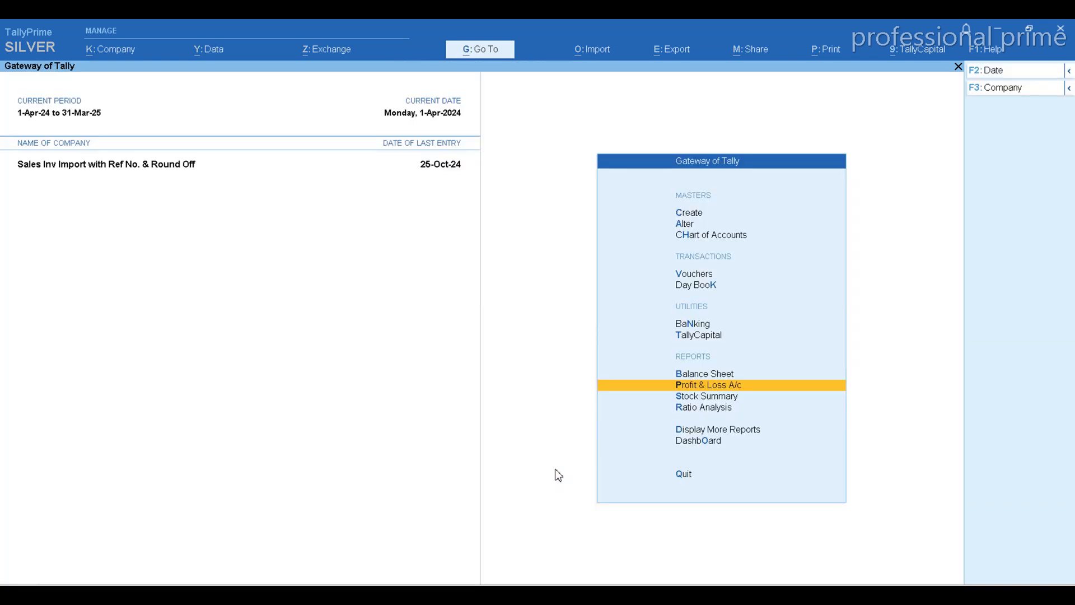
# Drill down from the Profit & Loss A/c through Central Goods Sales for October and open sales voucher S-009
pyautogui.press('Return')
pyautogui.press('Right')
pyautogui.press('Return')
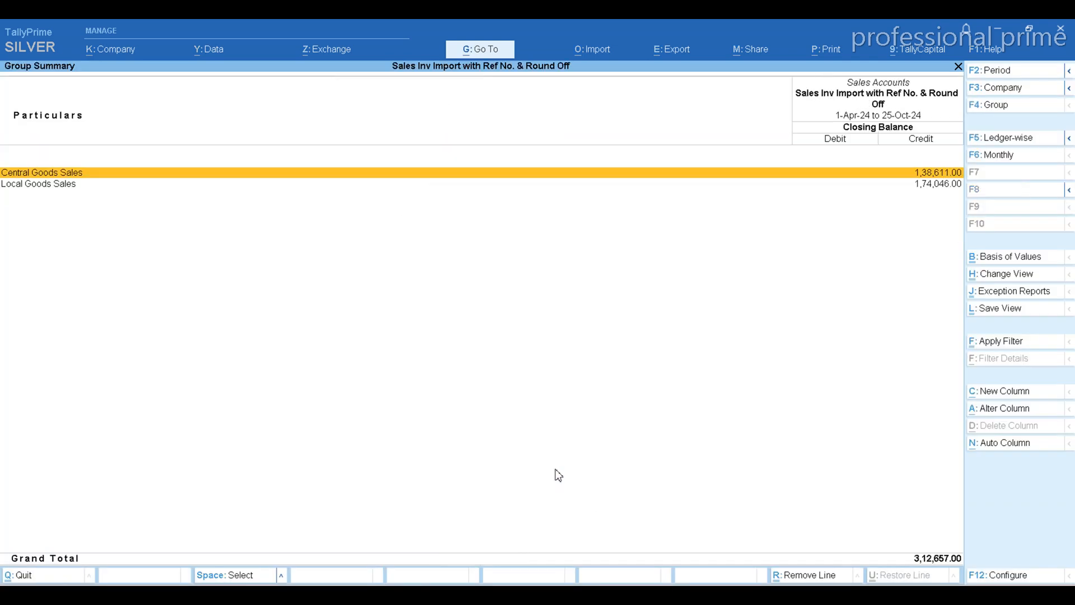
pyautogui.press('Return')
pyautogui.press('Return')
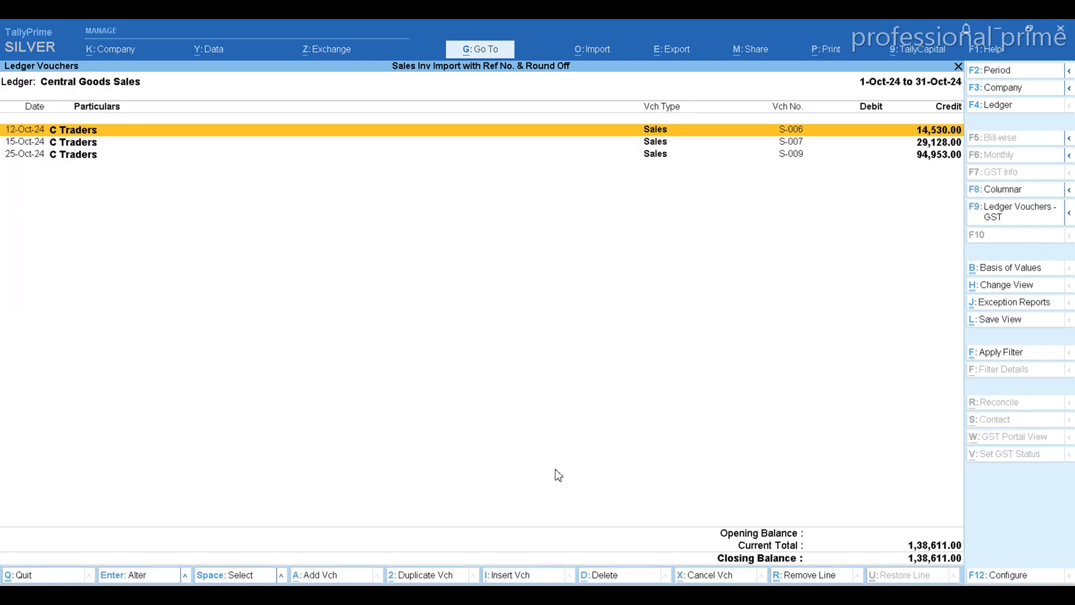
pyautogui.press('Down')
pyautogui.press('Down')
pyautogui.press('Return')
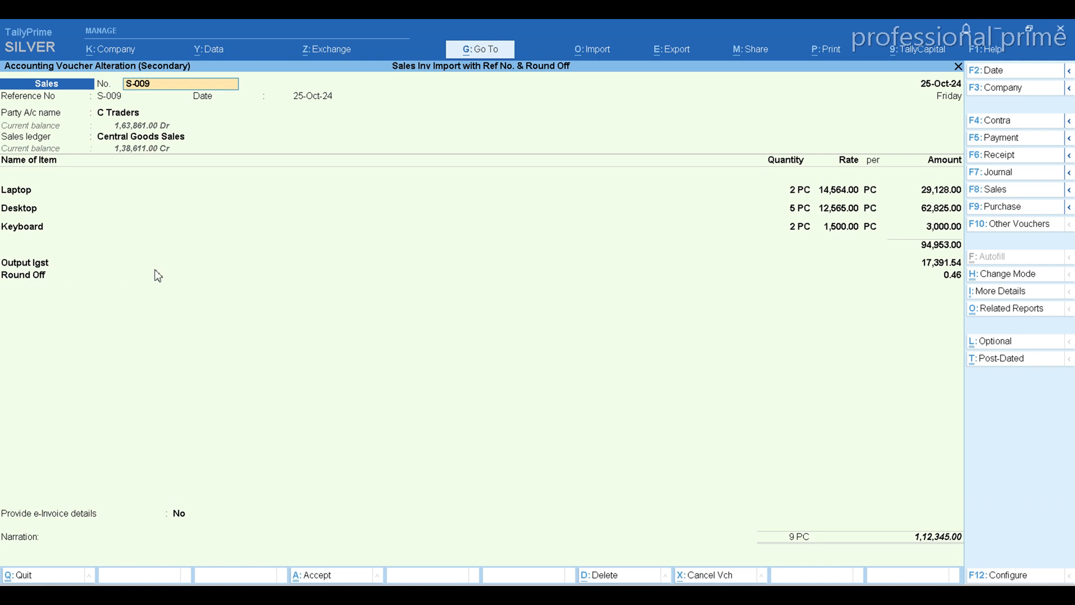
# Examine the detailed GST tax analysis of voucher S-009 and return to the Sales Accounts group summary
pyautogui.hotkey('ctrl', 'o')
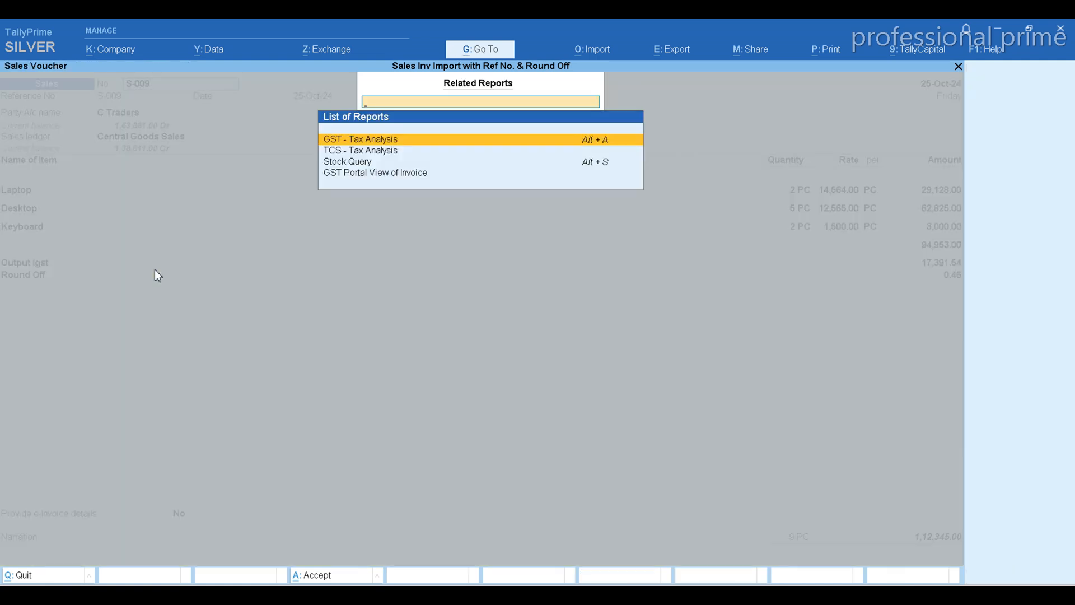
pyautogui.press('Return')
pyautogui.hotkey('alt', 'F5')
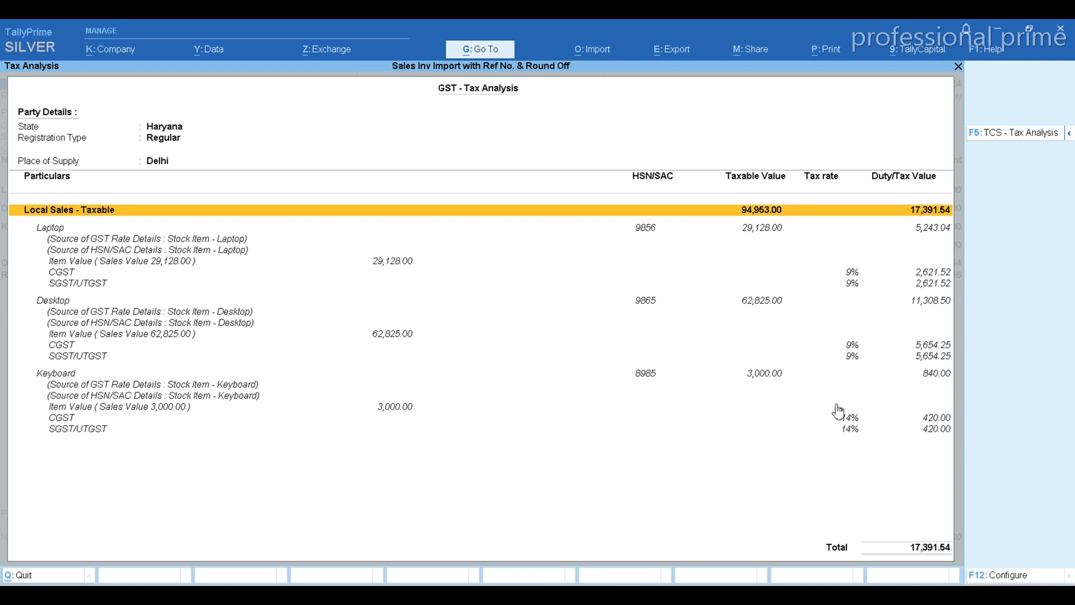
pyautogui.press('Escape')
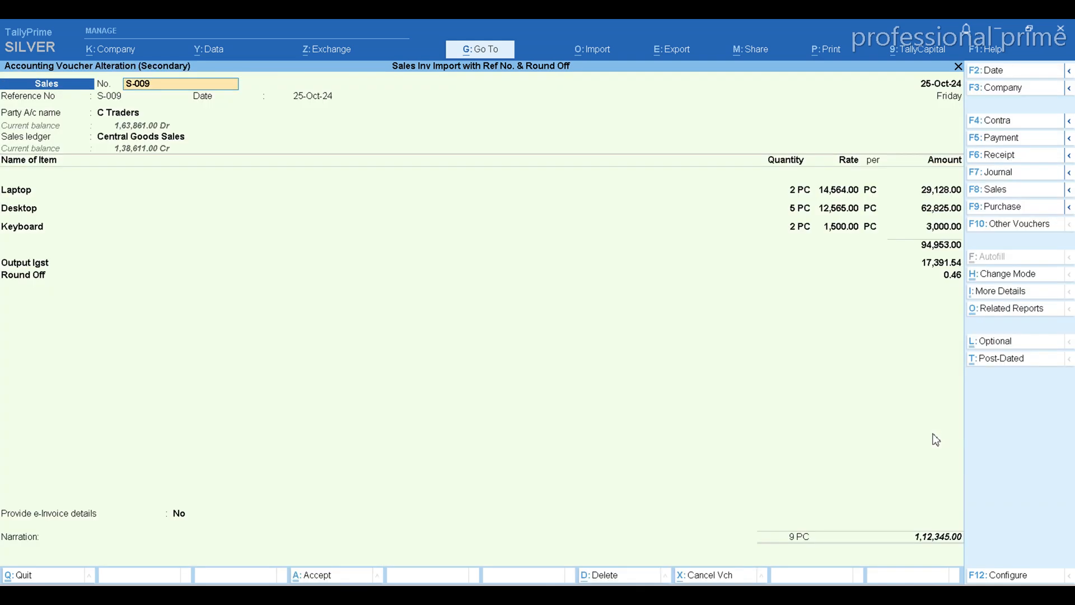
pyautogui.press('Escape')
pyautogui.press('Escape')
pyautogui.press('Escape')
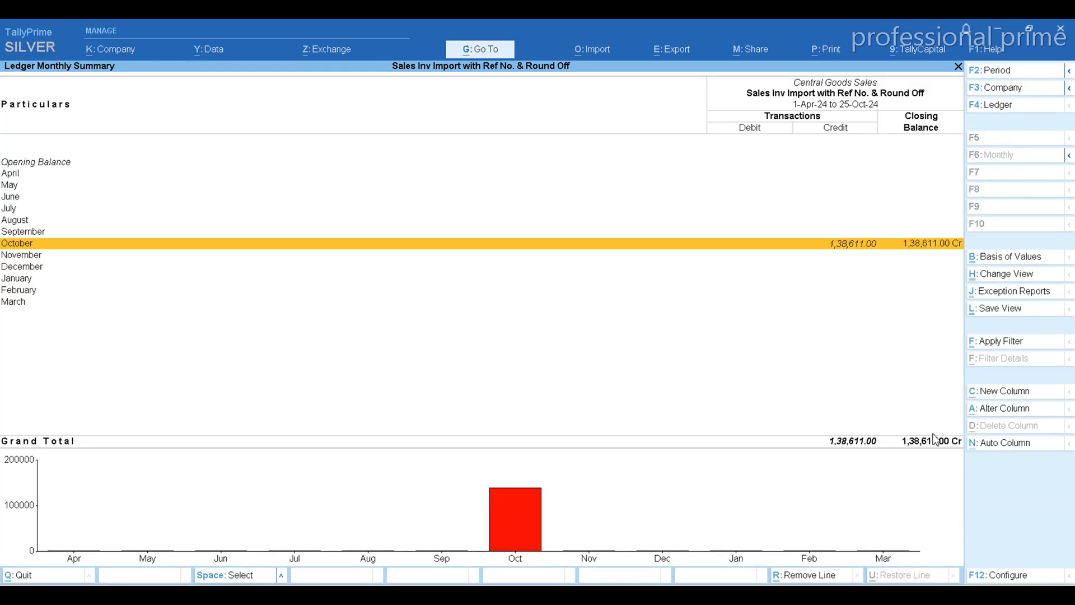
# Open sales voucher S-001 from the October vouchers of the Local Goods Sales ledger
pyautogui.press('Down')
pyautogui.press('Return')
pyautogui.press('Return')
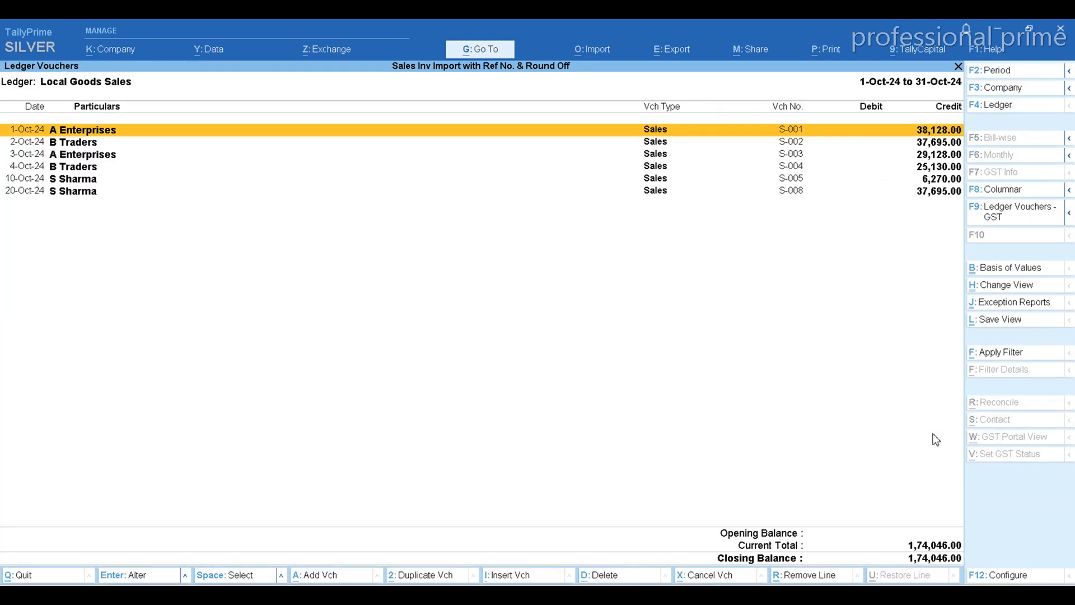
pyautogui.press('Return')
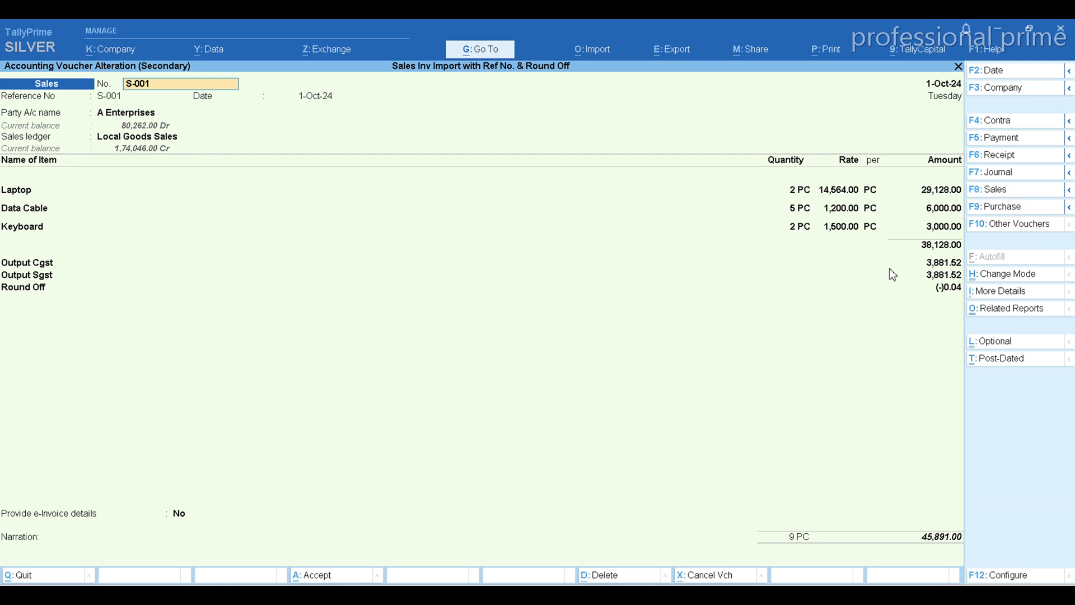
# Examine the detailed GST tax analysis of voucher S-001 and return to the Gateway of Tally
pyautogui.hotkey('ctrl', 'o')
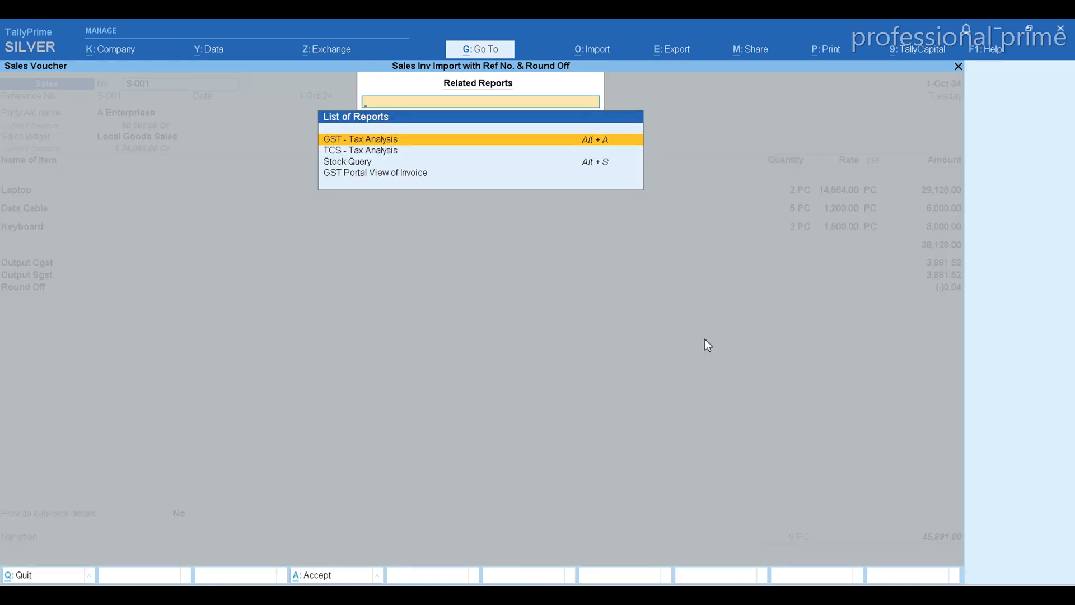
pyautogui.press('Return')
pyautogui.hotkey('alt', 'F5')
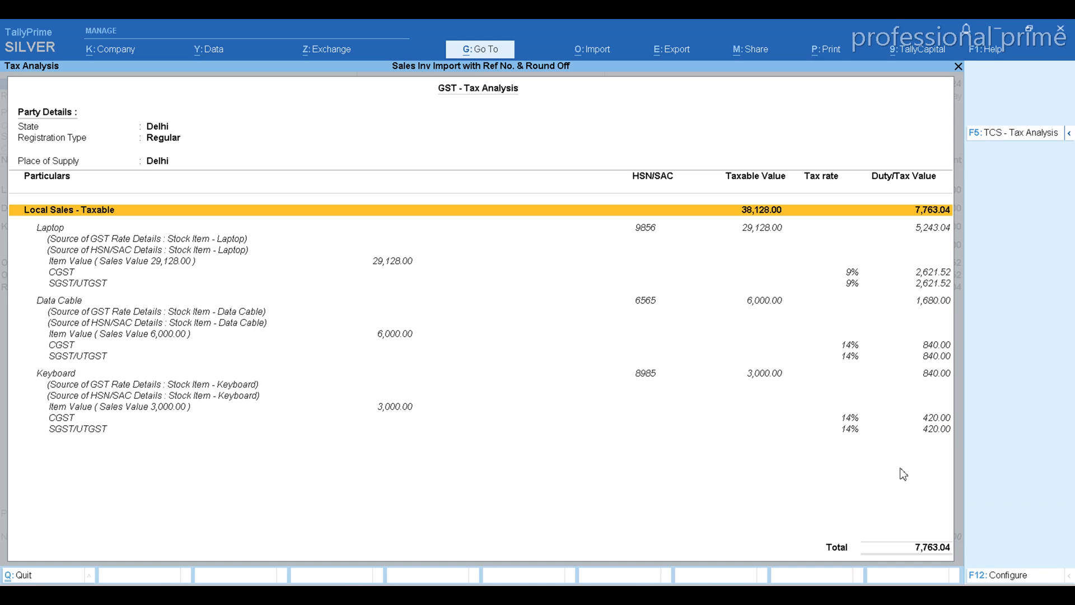
pyautogui.press('Escape')
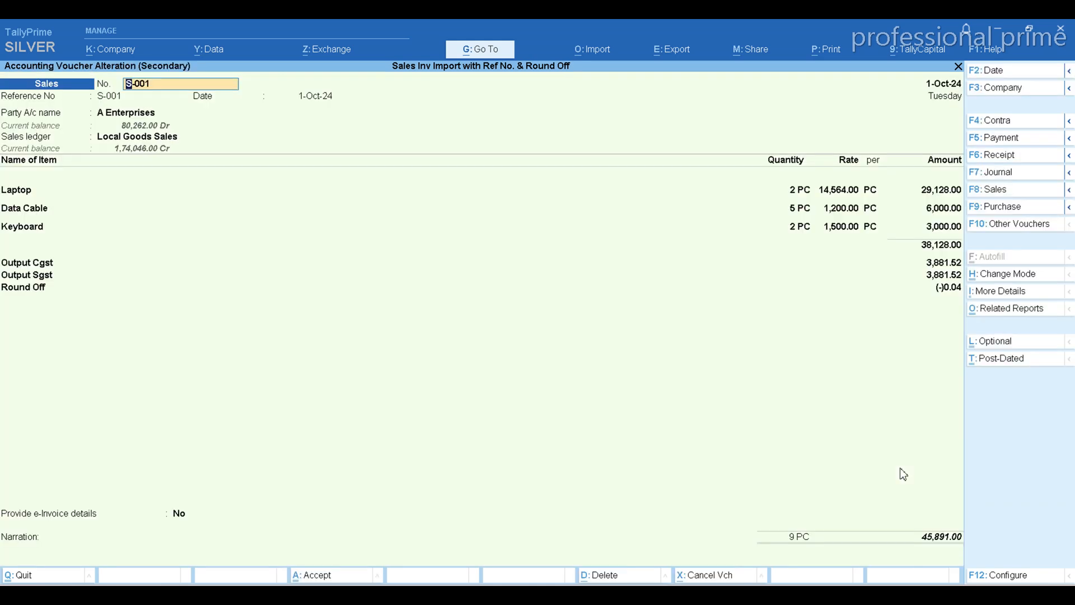
pyautogui.press('BackSpace')
pyautogui.press('Escape')
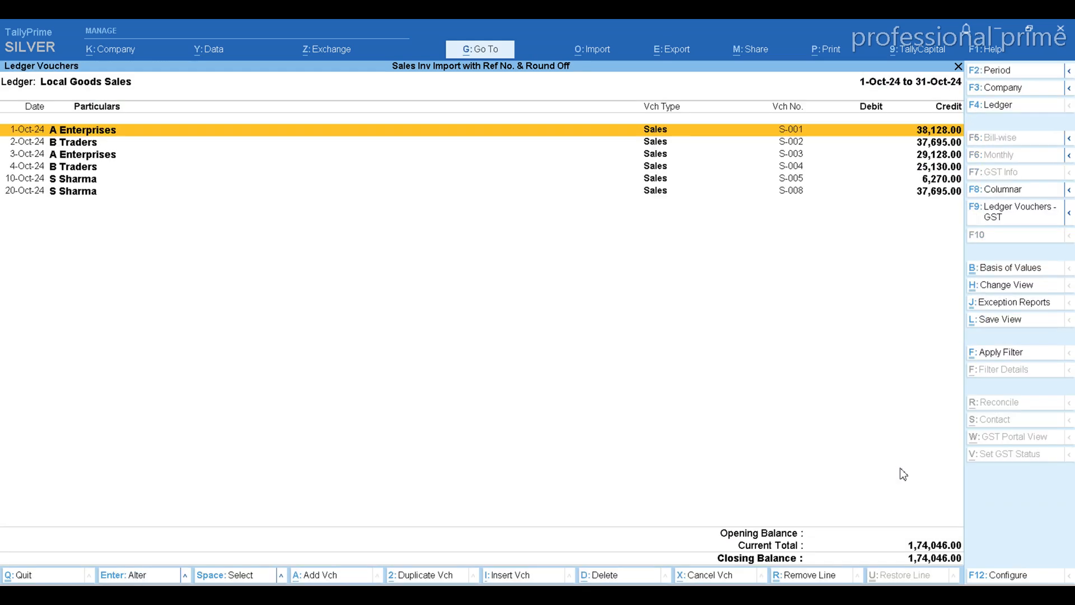
pyautogui.press('Escape')
pyautogui.press('Escape')
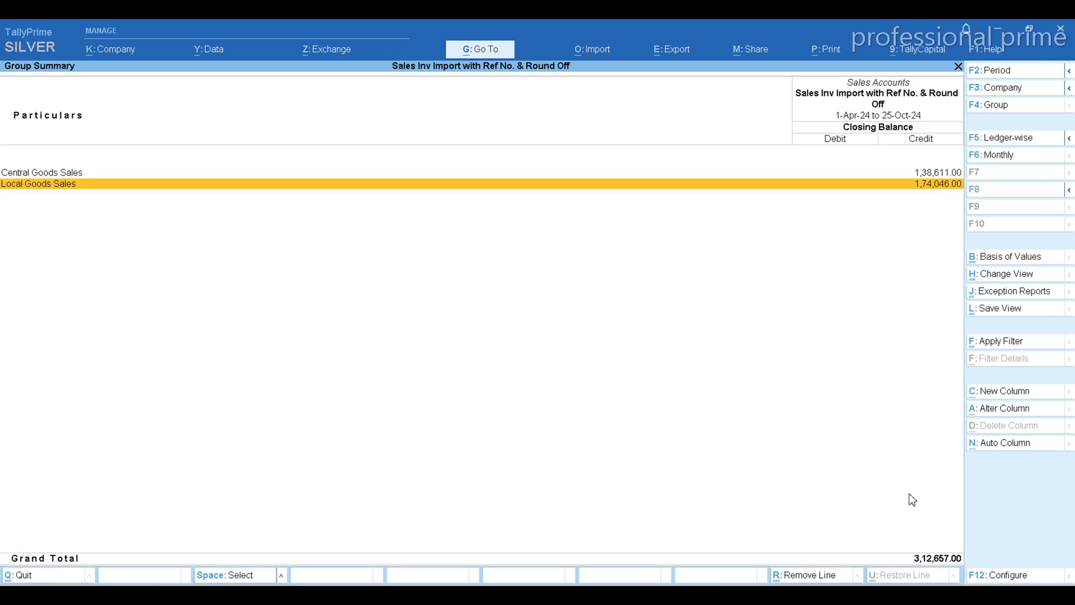
pyautogui.press('Escape')
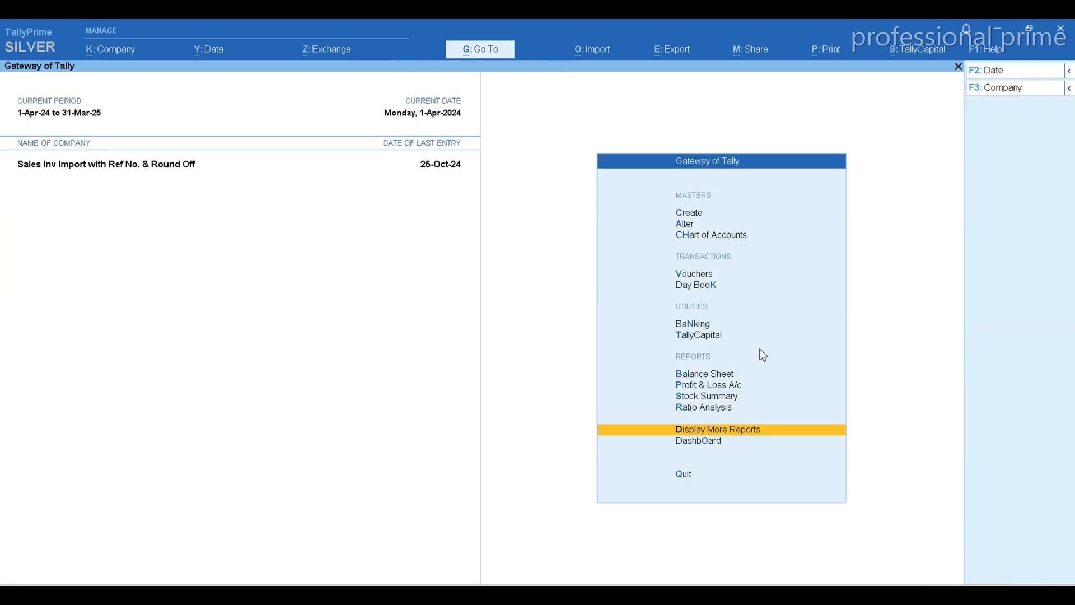
# Review pending bills by reference number in the Bills Receivable outstandings report and return to the Gateway of Tally
pyautogui.press('Return')
pyautogui.press('Down')
pyautogui.press('Down')
pyautogui.press('Down')
pyautogui.press('Down')
pyautogui.press('Down')
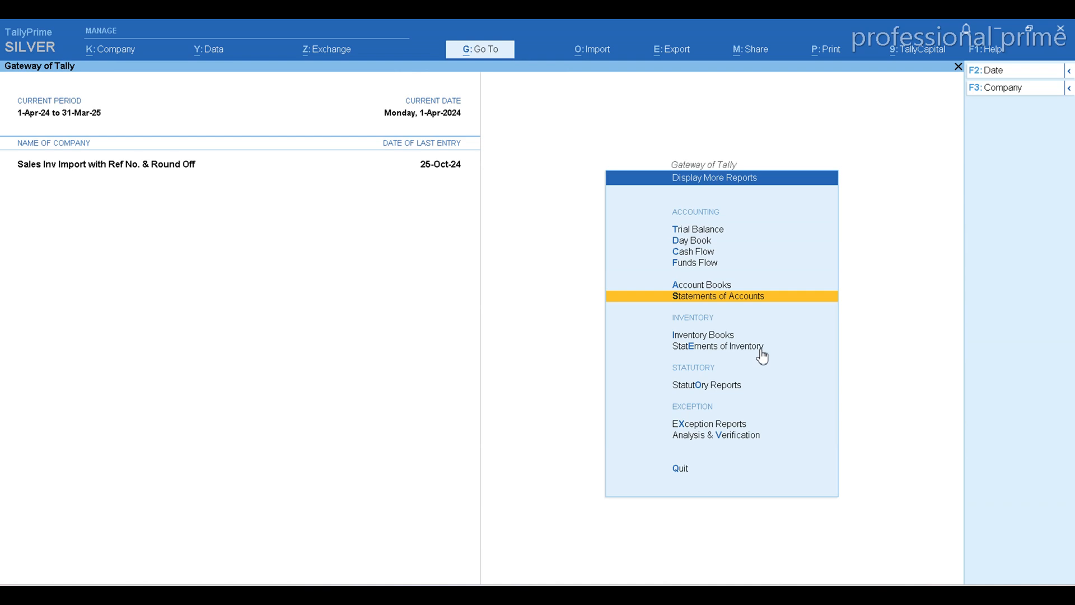
pyautogui.press('Return')
pyautogui.press('Return')
pyautogui.press('Return')
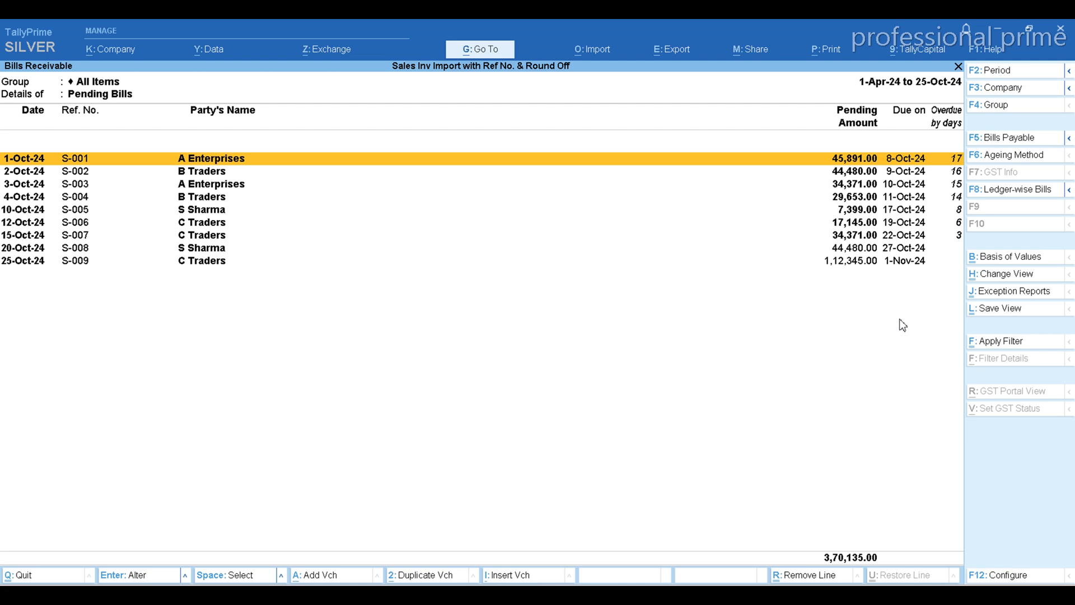
pyautogui.press('Escape')
pyautogui.press('Escape')
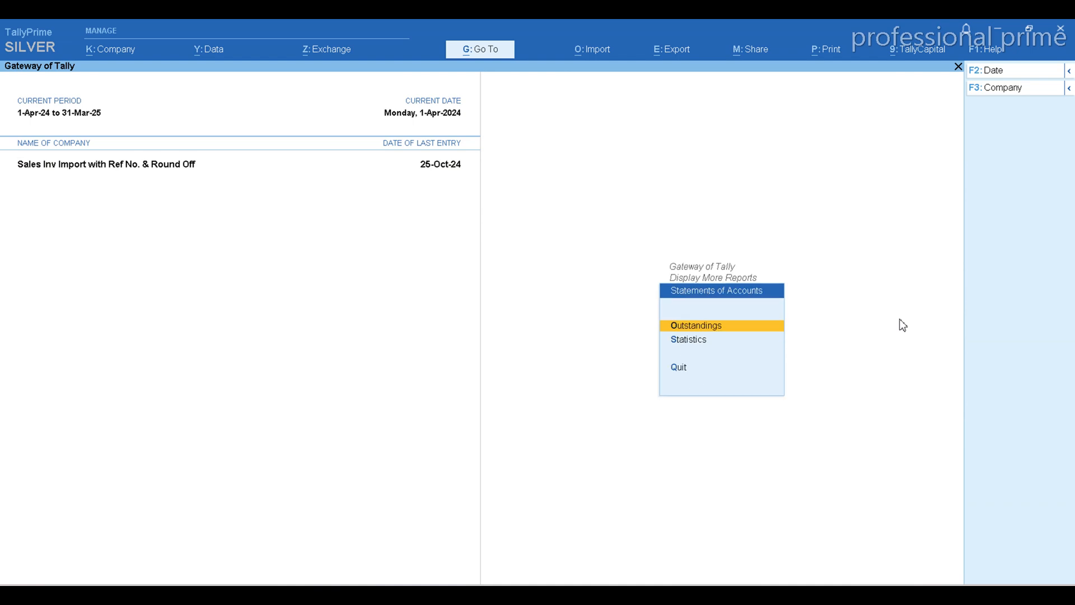
pyautogui.press('Escape')
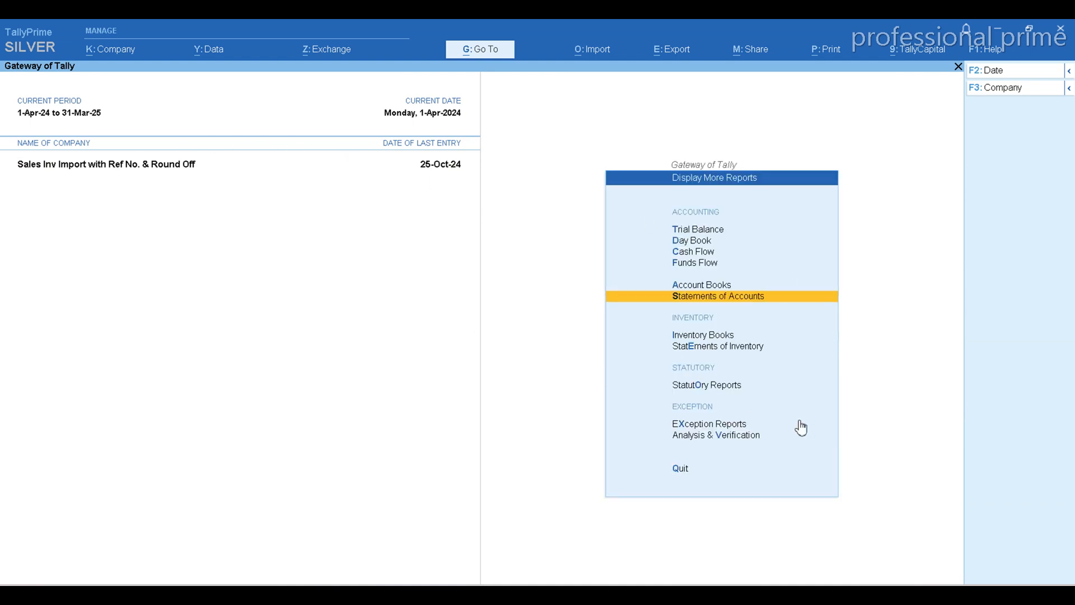
pyautogui.press('Escape')
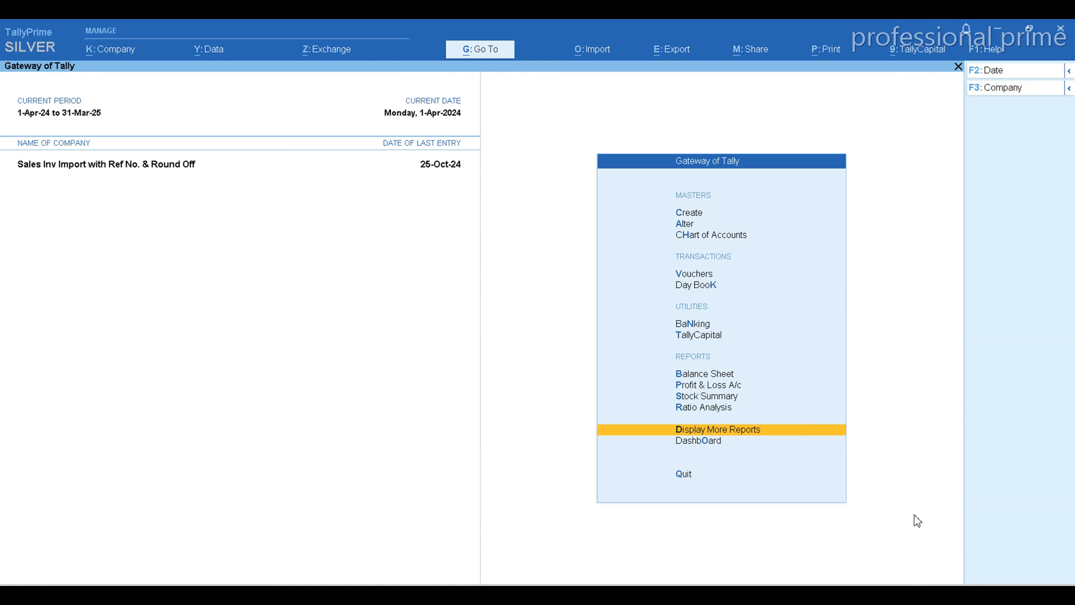